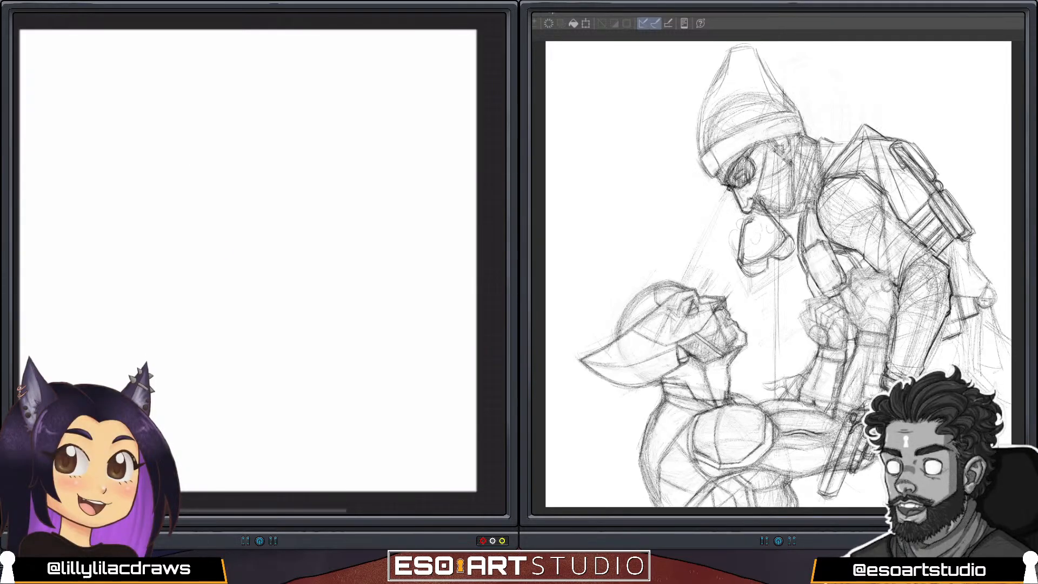
Sketch pink gesture lines for a standing figure: a curved line of action running into the outstretched leg, plus the supporting leg.
{"action": "mouse_move", "coordinate": [185, 68]}
{"action": "left_mouse_down"}
{"action": "mouse_move", "coordinate": [273, 336]}
{"action": "mouse_move", "coordinate": [326, 400]}
{"action": "left_mouse_up"}
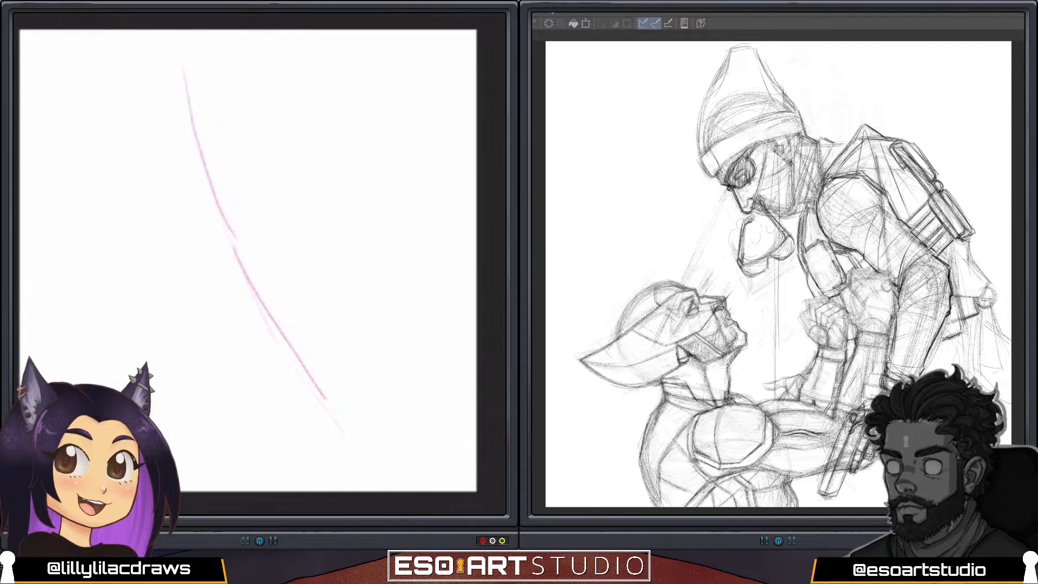
{"action": "left_click_drag", "start_coordinate": [204, 256], "coordinate": [201, 406]}
{"action": "left_click_drag", "start_coordinate": [206, 238], "coordinate": [203, 432]}
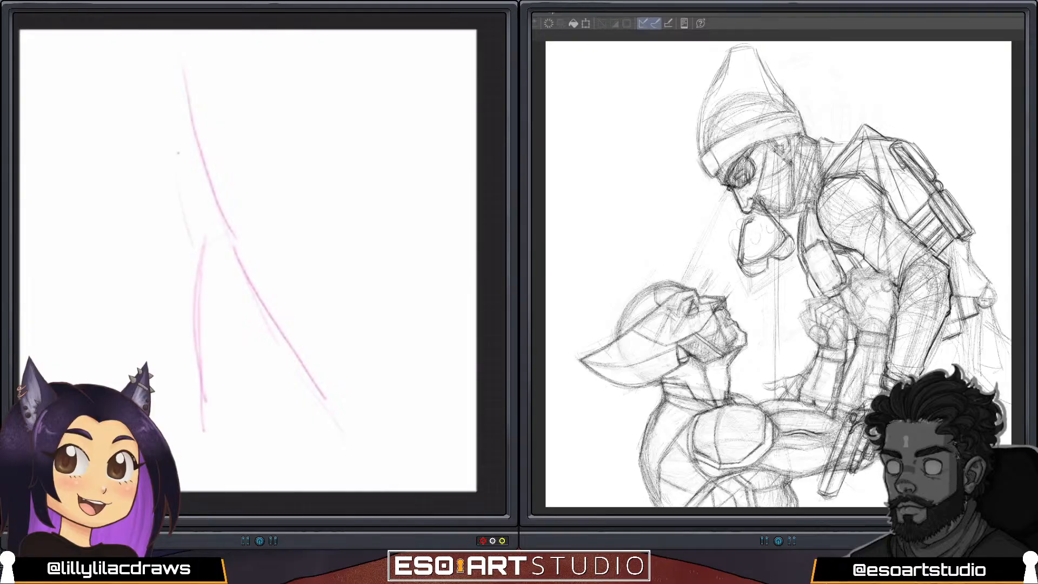
Block in the torso around the line of action with both side contours, the upper chest curve and a rounded pelvis.
{"action": "left_click_drag", "start_coordinate": [177, 156], "coordinate": [192, 247]}
{"action": "left_click_drag", "start_coordinate": [220, 134], "coordinate": [231, 219]}
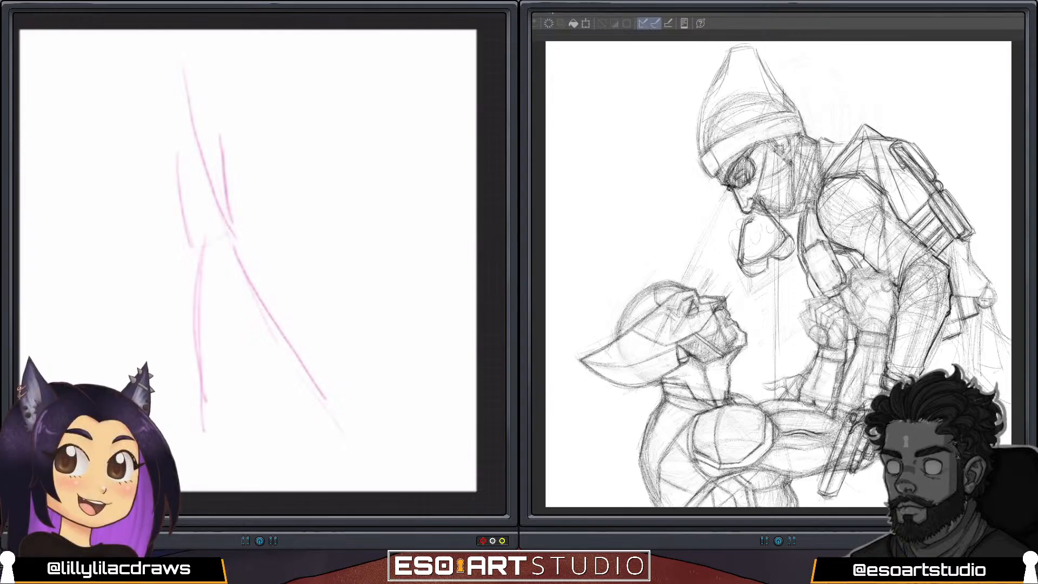
{"action": "left_click_drag", "start_coordinate": [173, 156], "coordinate": [192, 238]}
{"action": "mouse_move", "coordinate": [207, 122]}
{"action": "left_mouse_down"}
{"action": "mouse_move", "coordinate": [174, 136]}
{"action": "mouse_move", "coordinate": [193, 120]}
{"action": "mouse_move", "coordinate": [173, 186]}
{"action": "mouse_move", "coordinate": [227, 189]}
{"action": "left_mouse_up"}
{"action": "mouse_move", "coordinate": [172, 140]}
{"action": "left_mouse_down"}
{"action": "mouse_move", "coordinate": [162, 173]}
{"action": "mouse_move", "coordinate": [187, 218]}
{"action": "mouse_move", "coordinate": [180, 200]}
{"action": "mouse_move", "coordinate": [224, 201]}
{"action": "mouse_move", "coordinate": [181, 230]}
{"action": "mouse_move", "coordinate": [228, 244]}
{"action": "mouse_move", "coordinate": [217, 221]}
{"action": "mouse_move", "coordinate": [207, 248]}
{"action": "left_mouse_up"}
{"action": "left_click_drag", "start_coordinate": [182, 234], "coordinate": [210, 249]}
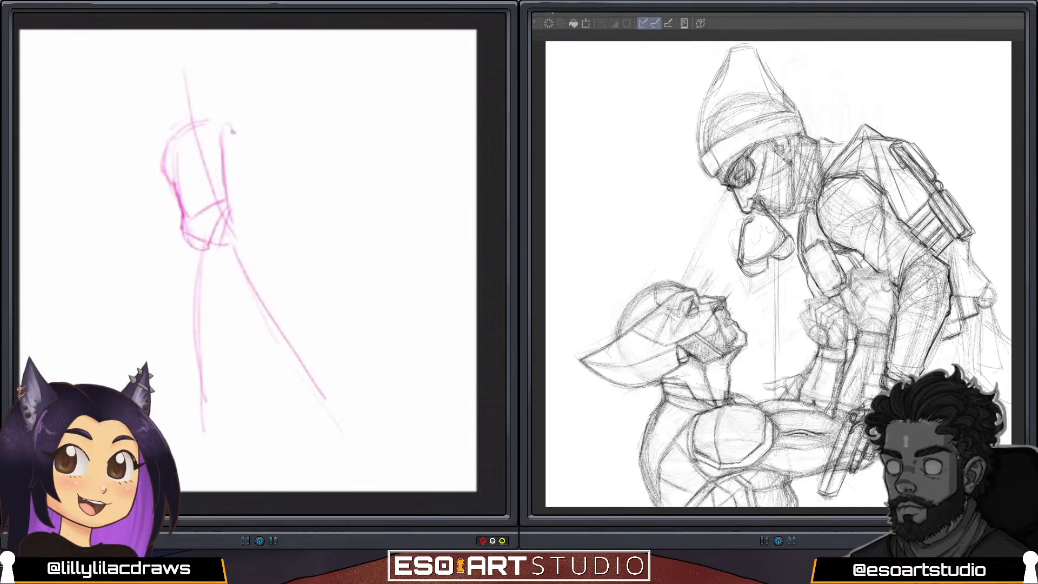
Reinforce the torso's side and sloping shoulder line, and add a small shoulder-joint circle with the start of the raised arm.
{"action": "left_click_drag", "start_coordinate": [231, 129], "coordinate": [229, 207]}
{"action": "left_click_drag", "start_coordinate": [224, 148], "coordinate": [228, 227]}
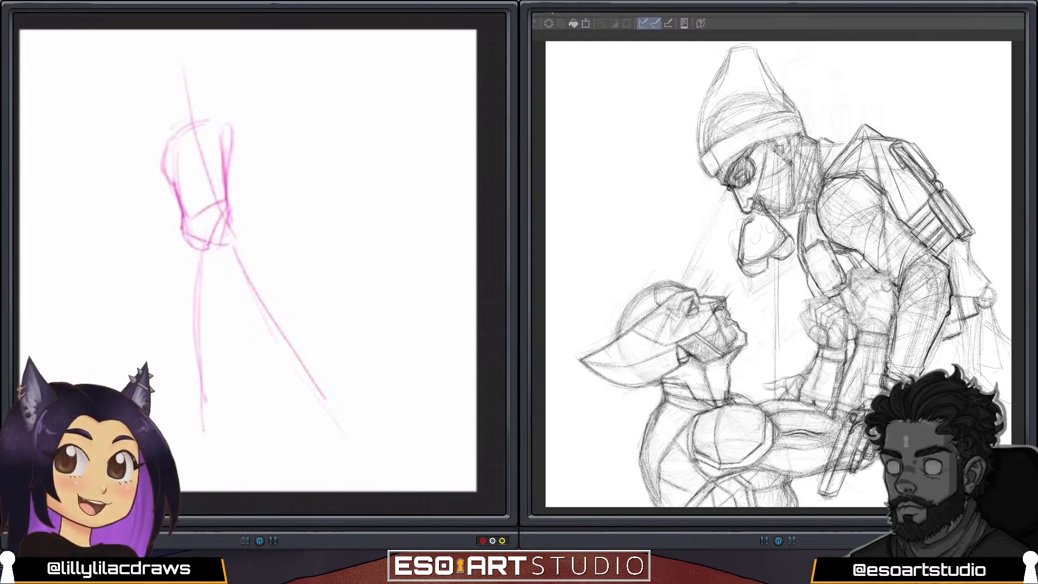
{"action": "mouse_move", "coordinate": [165, 145]}
{"action": "left_mouse_down"}
{"action": "mouse_move", "coordinate": [162, 182]}
{"action": "mouse_move", "coordinate": [201, 132]}
{"action": "mouse_move", "coordinate": [162, 164]}
{"action": "mouse_move", "coordinate": [190, 126]}
{"action": "left_mouse_up"}
{"action": "left_click_drag", "start_coordinate": [181, 133], "coordinate": [211, 120]}
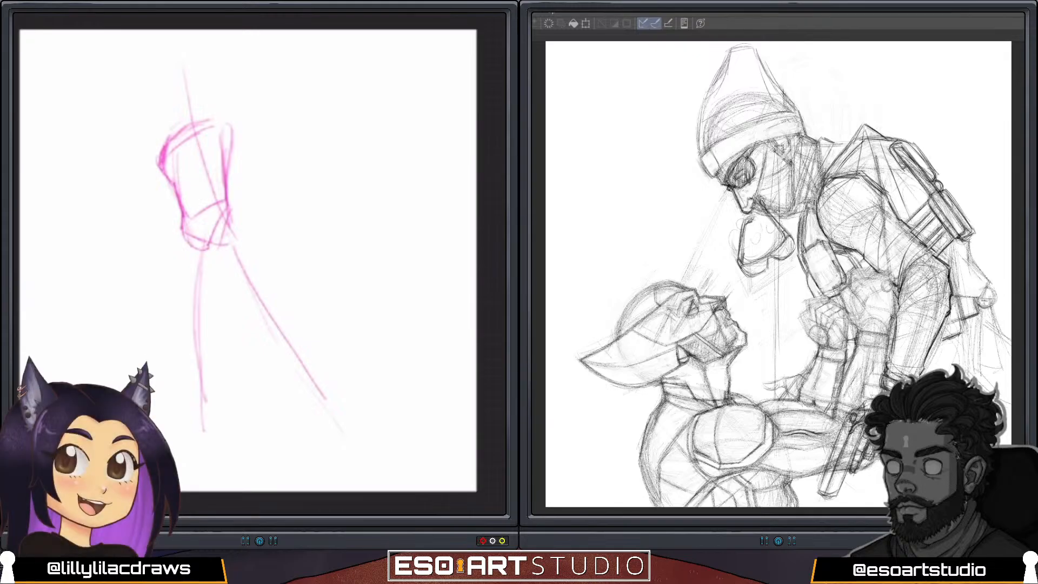
{"action": "mouse_move", "coordinate": [164, 180]}
{"action": "left_mouse_down"}
{"action": "mouse_move", "coordinate": [161, 160]}
{"action": "mouse_move", "coordinate": [214, 112]}
{"action": "mouse_move", "coordinate": [230, 130]}
{"action": "mouse_move", "coordinate": [243, 99]}
{"action": "mouse_move", "coordinate": [234, 140]}
{"action": "left_mouse_up"}
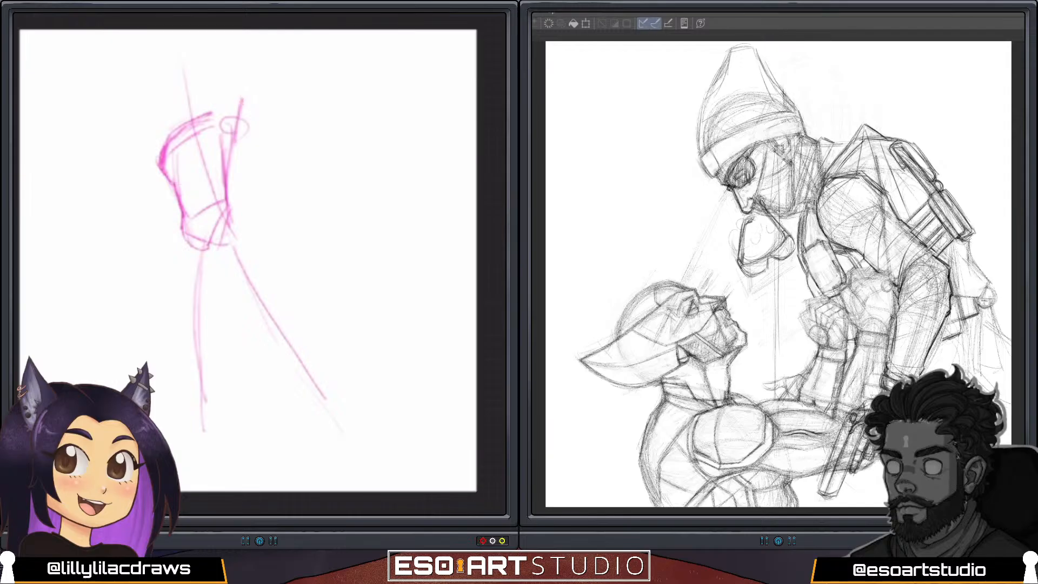
Sketch an oval head with curved face guidelines above the shoulders, and a forearm line extending up and away from it.
{"action": "mouse_move", "coordinate": [158, 77]}
{"action": "left_mouse_down"}
{"action": "mouse_move", "coordinate": [177, 120]}
{"action": "mouse_move", "coordinate": [187, 84]}
{"action": "left_mouse_up"}
{"action": "mouse_move", "coordinate": [153, 62]}
{"action": "left_mouse_down"}
{"action": "mouse_move", "coordinate": [136, 93]}
{"action": "mouse_move", "coordinate": [184, 112]}
{"action": "left_mouse_up"}
{"action": "left_click_drag", "start_coordinate": [162, 54], "coordinate": [183, 115]}
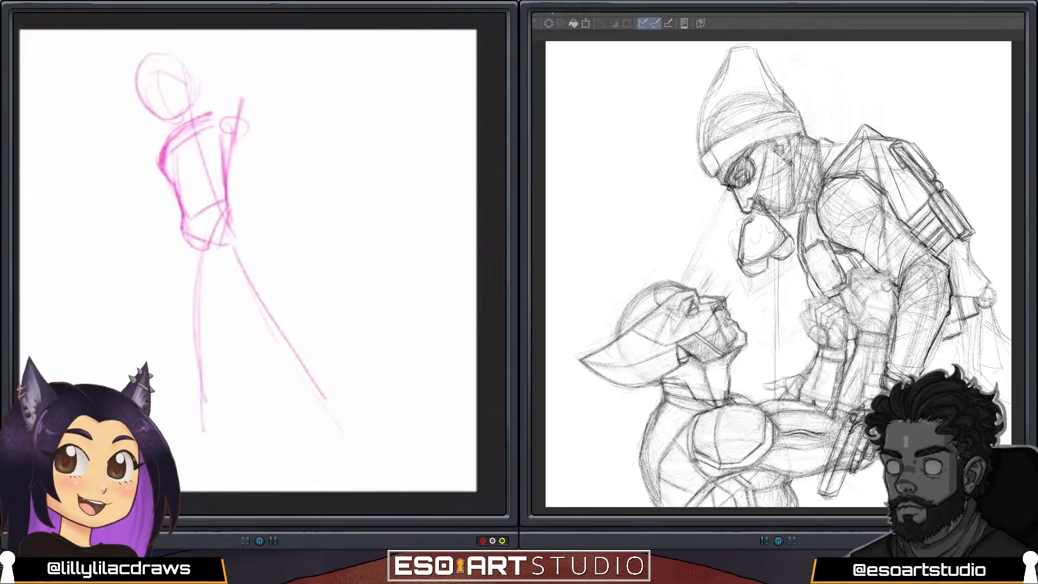
{"action": "mouse_move", "coordinate": [151, 64]}
{"action": "left_mouse_down"}
{"action": "mouse_move", "coordinate": [181, 111]}
{"action": "mouse_move", "coordinate": [157, 57]}
{"action": "mouse_move", "coordinate": [184, 120]}
{"action": "left_mouse_up"}
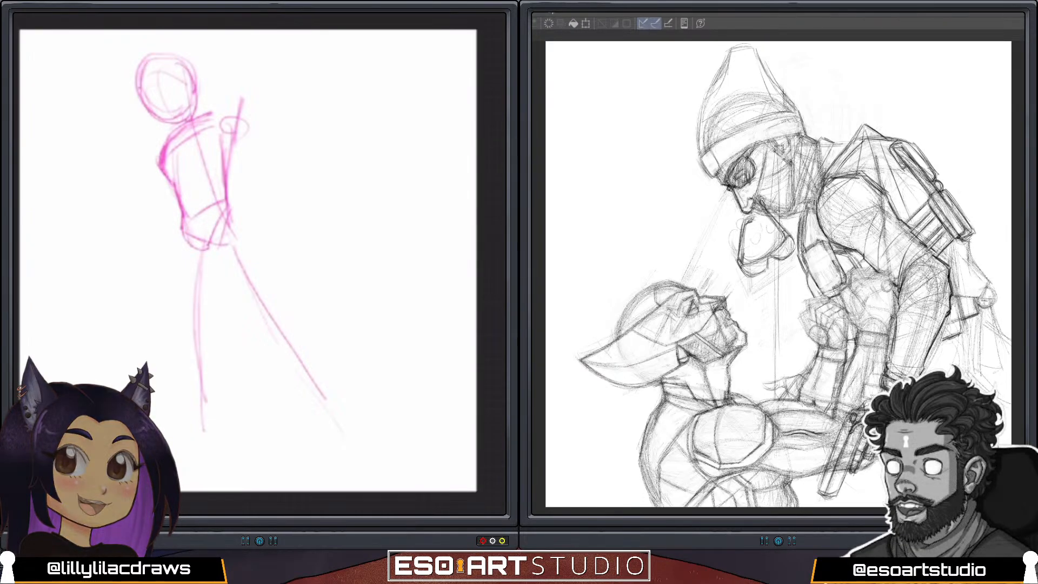
{"action": "mouse_move", "coordinate": [143, 63]}
{"action": "left_mouse_down"}
{"action": "mouse_move", "coordinate": [139, 95]}
{"action": "mouse_move", "coordinate": [168, 122]}
{"action": "mouse_move", "coordinate": [144, 65]}
{"action": "mouse_move", "coordinate": [184, 66]}
{"action": "mouse_move", "coordinate": [179, 118]}
{"action": "left_mouse_up"}
{"action": "left_click_drag", "start_coordinate": [154, 112], "coordinate": [238, 39]}
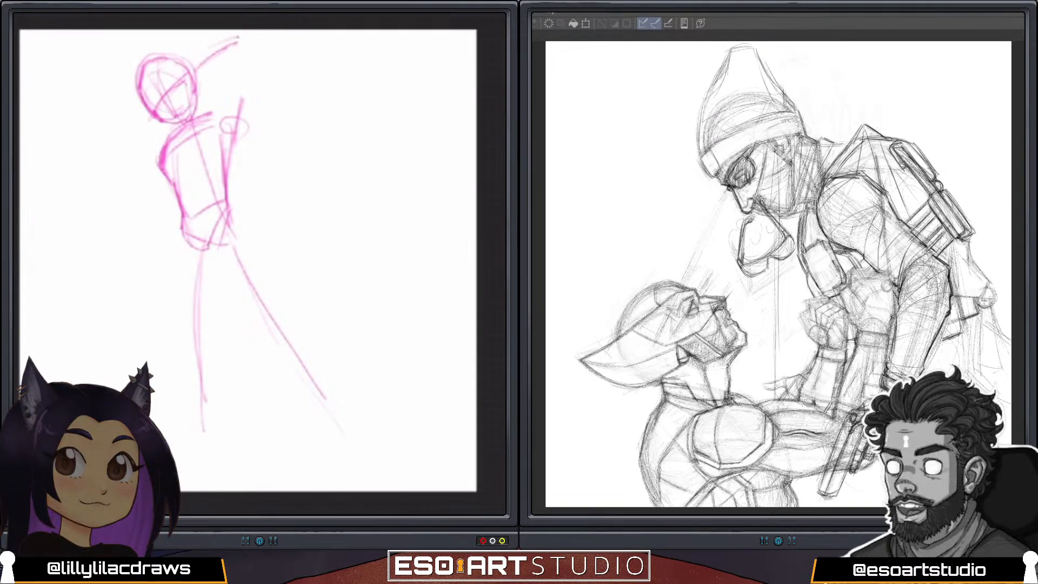
{"action": "mouse_move", "coordinate": [149, 72]}
{"action": "left_mouse_down"}
{"action": "mouse_move", "coordinate": [183, 64]}
{"action": "mouse_move", "coordinate": [147, 136]}
{"action": "left_mouse_up"}
{"action": "key", "text": "s"}
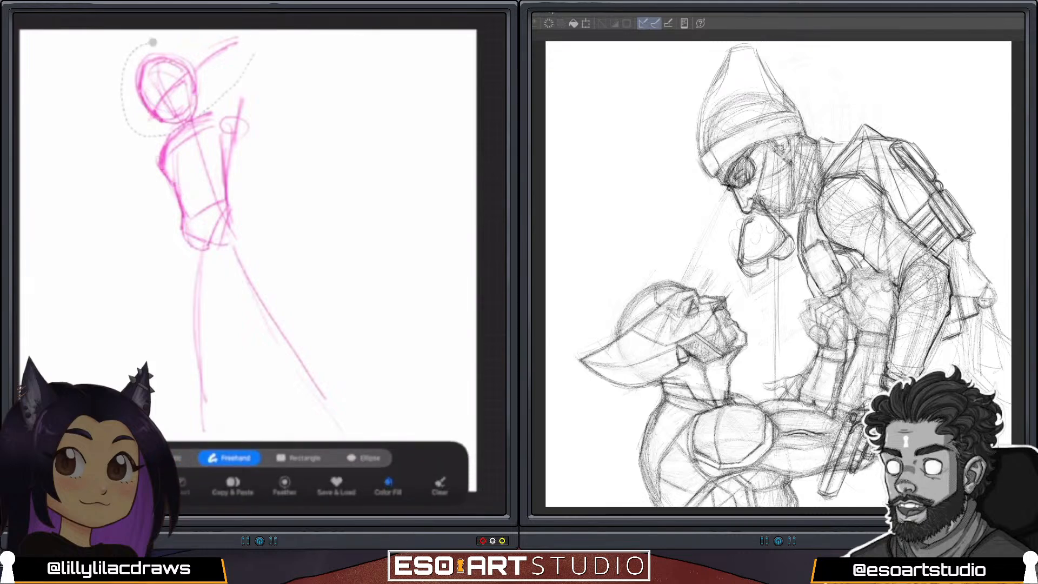
{"action": "mouse_move", "coordinate": [254, 54]}
{"action": "left_mouse_down"}
{"action": "mouse_move", "coordinate": [213, 27]}
{"action": "mouse_move", "coordinate": [153, 43]}
{"action": "left_mouse_up"}
{"action": "key", "text": "v"}
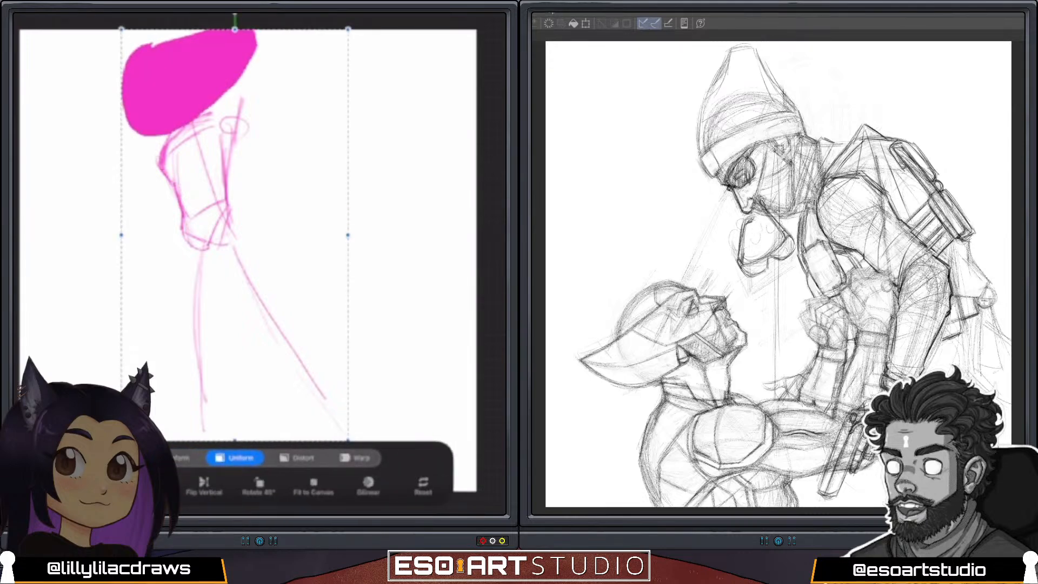
{"action": "key", "text": "ctrl+z"}
{"action": "key", "text": "ctrl+z"}
Freehand-select the head and forearm with Color Fill off, scale them down uniformly and reposition them over the neck.
{"action": "key", "text": "s"}
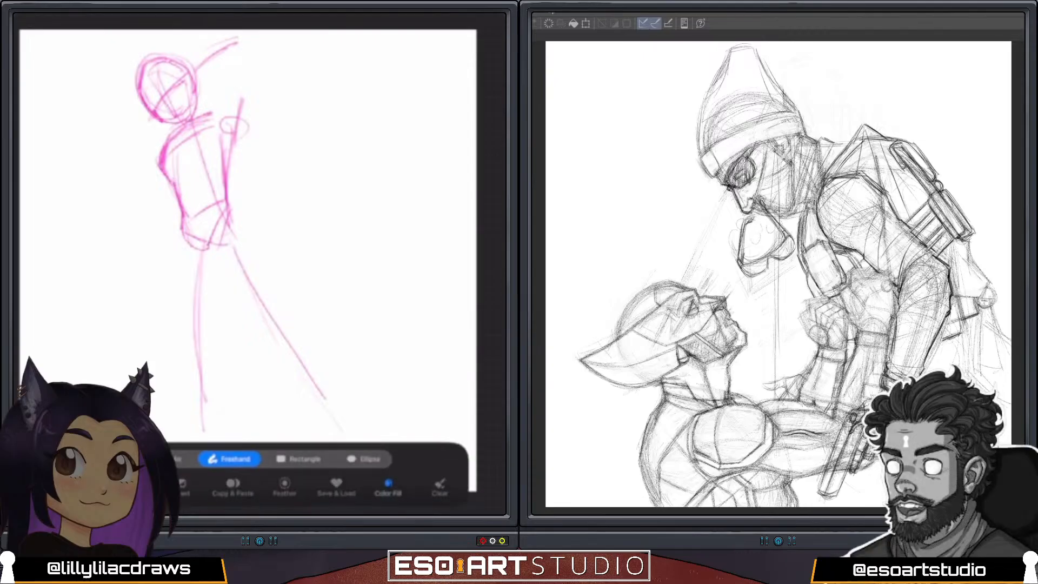
{"action": "left_click_drag", "start_coordinate": [142, 39], "coordinate": [151, 132]}
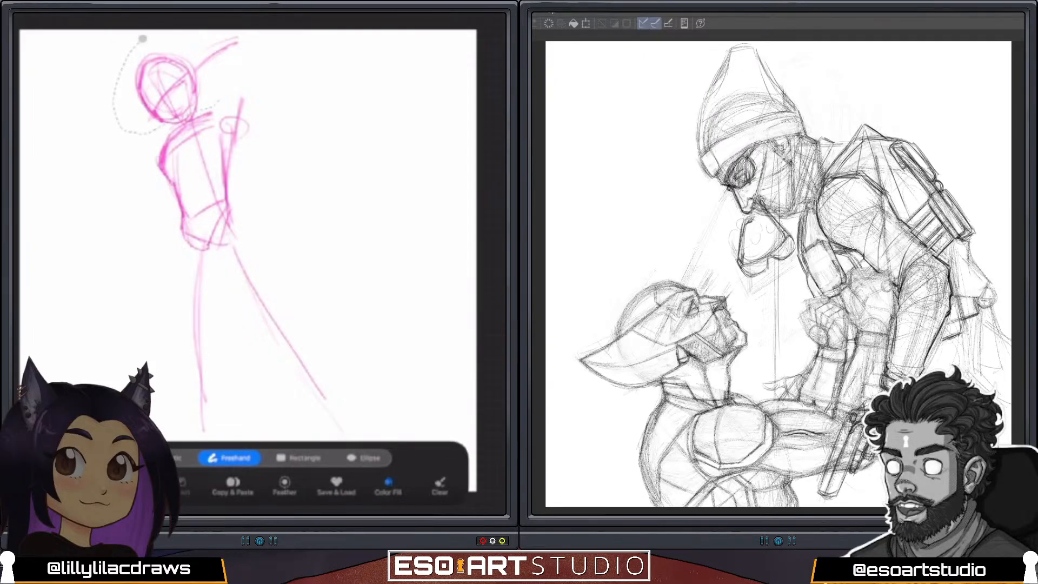
{"action": "mouse_move", "coordinate": [219, 101]}
{"action": "left_mouse_down"}
{"action": "mouse_move", "coordinate": [257, 49]}
{"action": "mouse_move", "coordinate": [198, 25]}
{"action": "mouse_move", "coordinate": [143, 39]}
{"action": "left_mouse_up"}
{"action": "left_click", "coordinate": [388, 486]}
{"action": "key", "text": "v"}
{"action": "left_click_drag", "start_coordinate": [238, 36], "coordinate": [229, 44]}
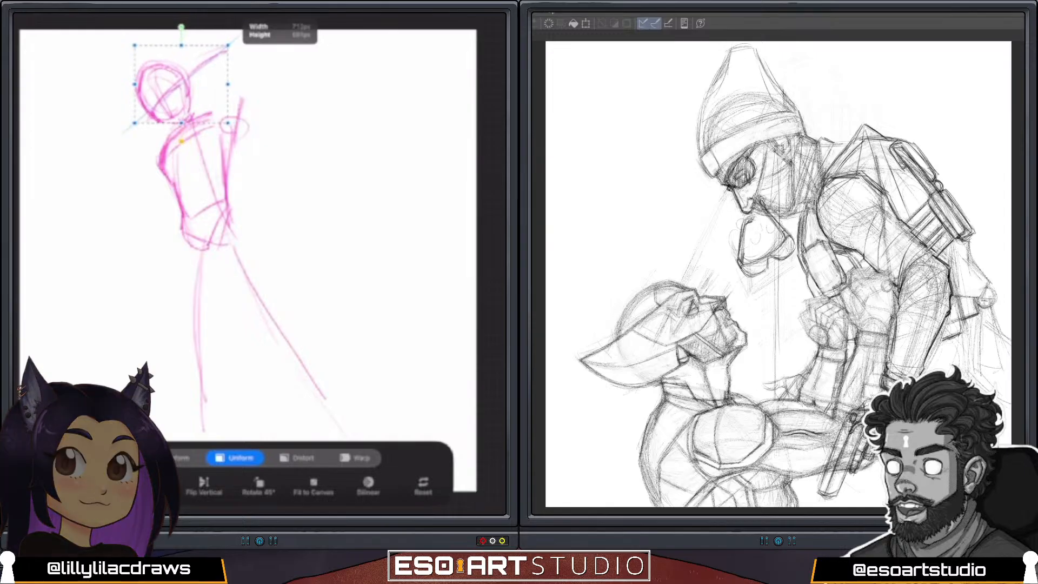
{"action": "mouse_move", "coordinate": [229, 83]}
{"action": "left_mouse_down"}
{"action": "mouse_move", "coordinate": [195, 77]}
{"action": "mouse_move", "coordinate": [160, 119]}
{"action": "mouse_move", "coordinate": [149, 63]}
{"action": "mouse_move", "coordinate": [179, 66]}
{"action": "left_mouse_up"}
{"action": "key", "text": "v"}
Sketch the neck and chest centre line below the head and strengthen the near shoulder.
{"action": "mouse_move", "coordinate": [165, 64]}
{"action": "left_mouse_down"}
{"action": "mouse_move", "coordinate": [154, 109]}
{"action": "mouse_move", "coordinate": [190, 120]}
{"action": "mouse_move", "coordinate": [188, 168]}
{"action": "left_mouse_up"}
{"action": "left_click_drag", "start_coordinate": [185, 131], "coordinate": [199, 186]}
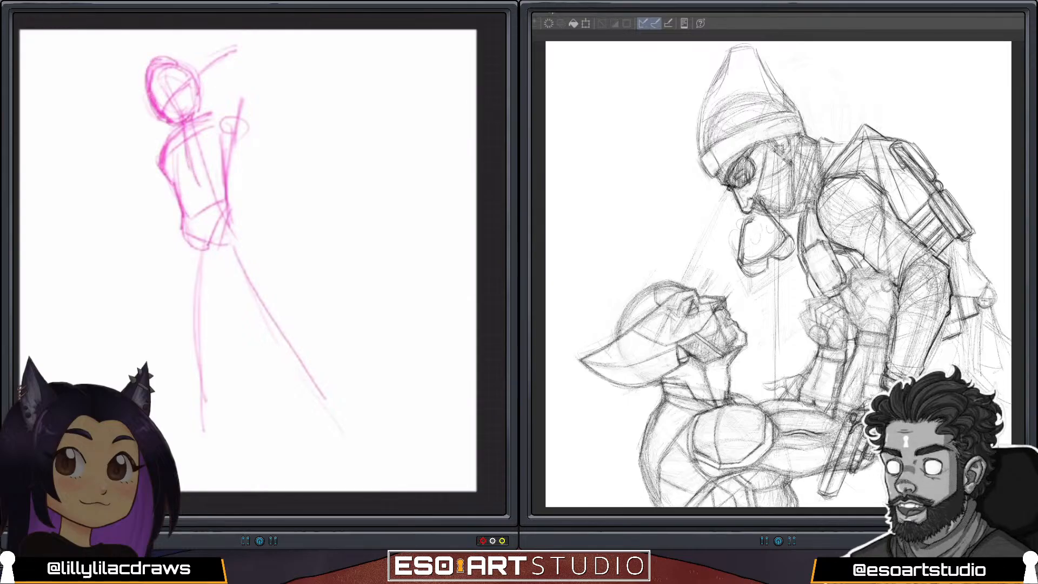
{"action": "mouse_move", "coordinate": [182, 124]}
{"action": "left_mouse_down"}
{"action": "mouse_move", "coordinate": [183, 151]}
{"action": "mouse_move", "coordinate": [198, 152]}
{"action": "left_mouse_up"}
Draw the raised upper arm as a straight line connecting the elbow above the head to the shoulder joint.
{"action": "mouse_move", "coordinate": [208, 113]}
{"action": "left_mouse_down"}
{"action": "mouse_move", "coordinate": [187, 123]}
{"action": "mouse_move", "coordinate": [185, 153]}
{"action": "mouse_move", "coordinate": [157, 166]}
{"action": "mouse_move", "coordinate": [210, 142]}
{"action": "mouse_move", "coordinate": [242, 96]}
{"action": "mouse_move", "coordinate": [246, 125]}
{"action": "mouse_move", "coordinate": [237, 37]}
{"action": "left_mouse_up"}
{"action": "left_click_drag", "start_coordinate": [237, 37], "coordinate": [236, 133]}
{"action": "left_click_drag", "start_coordinate": [237, 67], "coordinate": [234, 137]}
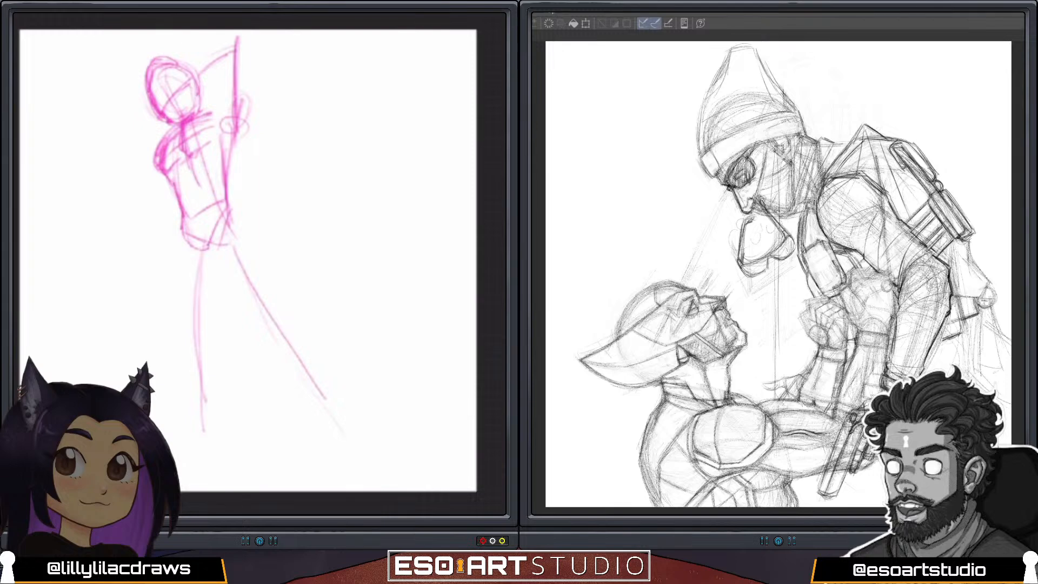
Transform the whole sketch, rotating it counter-clockwise so the figure leans back more, and shift it sideways.
{"action": "key", "text": "v"}
{"action": "left_click_drag", "start_coordinate": [243, 19], "coordinate": [208, 23]}
{"action": "left_click_drag", "start_coordinate": [244, 235], "coordinate": [219, 240]}
{"action": "key", "text": "v"}
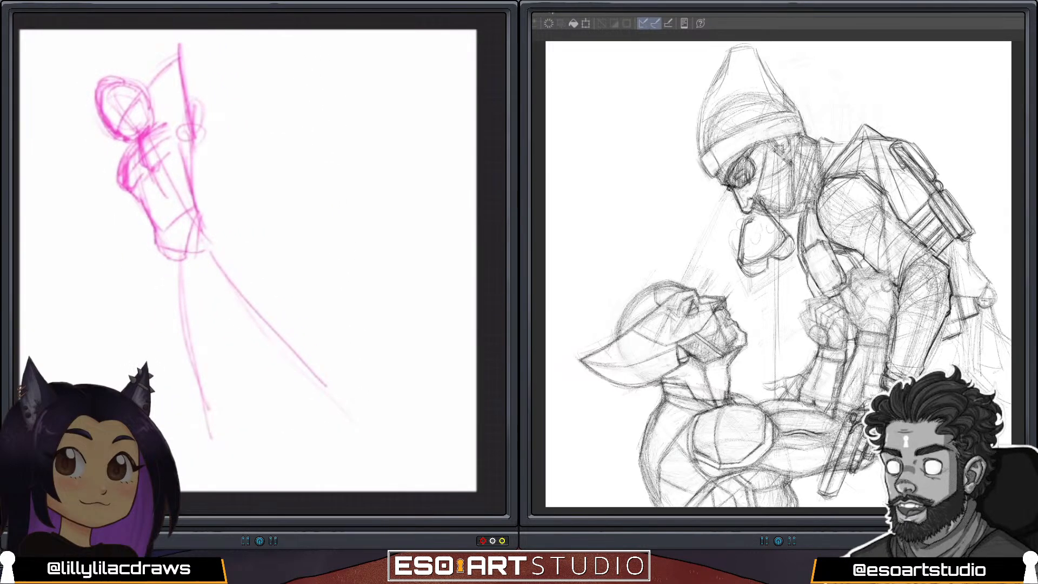
Thicken the raised forearm, round off its elbow and add a curved brow guideline across the head.
{"action": "mouse_move", "coordinate": [326, 386]}
{"action": "left_mouse_down"}
{"action": "mouse_move", "coordinate": [267, 356]}
{"action": "mouse_move", "coordinate": [242, 405]}
{"action": "left_mouse_up"}
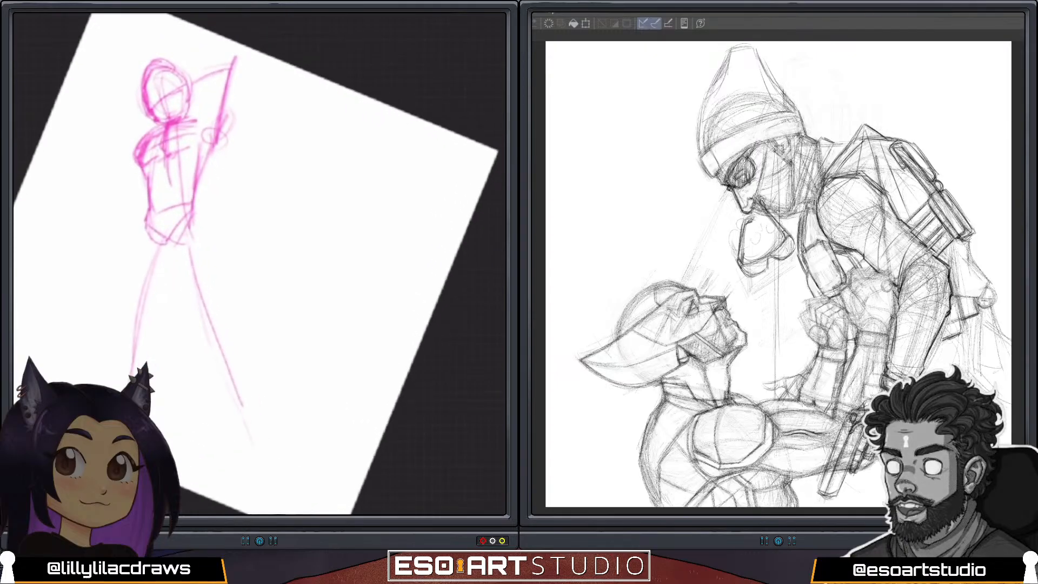
{"action": "mouse_move", "coordinate": [191, 74]}
{"action": "left_mouse_down"}
{"action": "mouse_move", "coordinate": [243, 53]}
{"action": "mouse_move", "coordinate": [217, 57]}
{"action": "mouse_move", "coordinate": [233, 45]}
{"action": "left_mouse_up"}
{"action": "mouse_move", "coordinate": [150, 71]}
{"action": "left_mouse_down"}
{"action": "mouse_move", "coordinate": [176, 62]}
{"action": "mouse_move", "coordinate": [160, 60]}
{"action": "mouse_move", "coordinate": [179, 65]}
{"action": "mouse_move", "coordinate": [142, 104]}
{"action": "mouse_move", "coordinate": [148, 120]}
{"action": "mouse_move", "coordinate": [186, 81]}
{"action": "mouse_move", "coordinate": [172, 92]}
{"action": "mouse_move", "coordinate": [182, 72]}
{"action": "mouse_move", "coordinate": [185, 84]}
{"action": "left_mouse_up"}
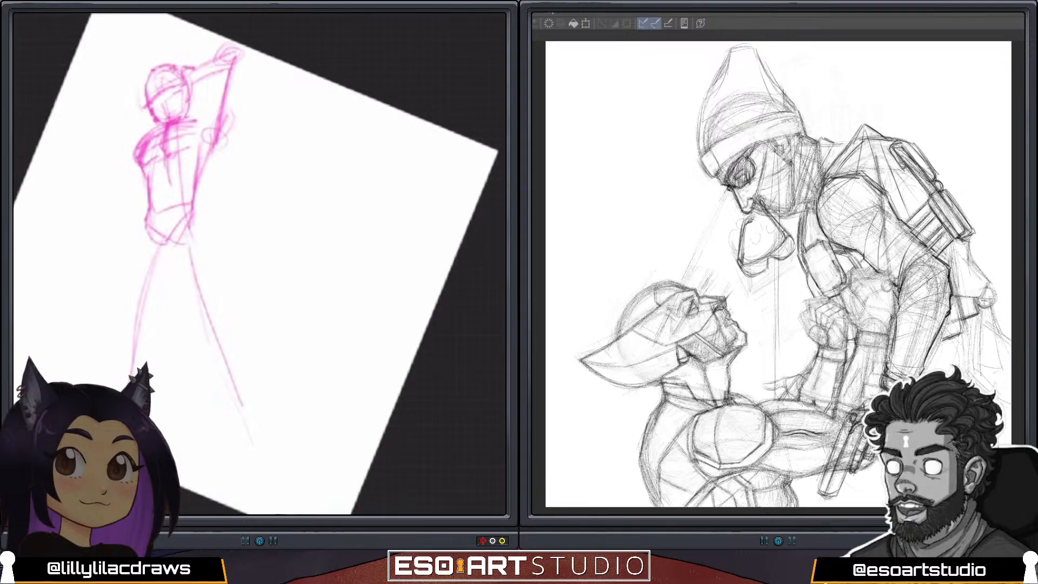
Build up the raised upper arm's inner and outer contours from the elbow down to the armpit.
{"action": "mouse_move", "coordinate": [233, 45]}
{"action": "left_mouse_down"}
{"action": "mouse_move", "coordinate": [193, 67]}
{"action": "mouse_move", "coordinate": [194, 84]}
{"action": "mouse_move", "coordinate": [244, 58]}
{"action": "mouse_move", "coordinate": [222, 64]}
{"action": "mouse_move", "coordinate": [215, 89]}
{"action": "mouse_move", "coordinate": [236, 109]}
{"action": "left_mouse_up"}
{"action": "left_click_drag", "start_coordinate": [247, 62], "coordinate": [229, 133]}
{"action": "left_click_drag", "start_coordinate": [235, 100], "coordinate": [221, 146]}
{"action": "left_click_drag", "start_coordinate": [241, 78], "coordinate": [229, 134]}
{"action": "mouse_move", "coordinate": [221, 79]}
{"action": "left_mouse_down"}
{"action": "mouse_move", "coordinate": [208, 123]}
{"action": "mouse_move", "coordinate": [225, 153]}
{"action": "left_mouse_up"}
{"action": "left_click_drag", "start_coordinate": [231, 117], "coordinate": [223, 153]}
{"action": "left_click_drag", "start_coordinate": [228, 134], "coordinate": [200, 192]}
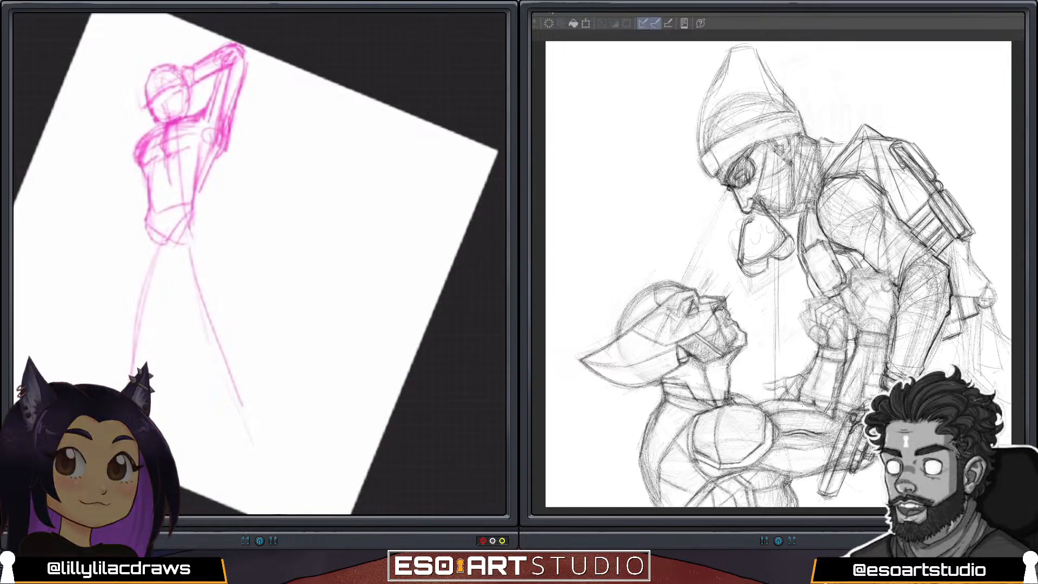
Strengthen the contour flowing from the raised upper arm through the armpit into the side of the torso.
{"action": "mouse_move", "coordinate": [217, 143]}
{"action": "left_mouse_down"}
{"action": "mouse_move", "coordinate": [185, 207]}
{"action": "mouse_move", "coordinate": [200, 170]}
{"action": "mouse_move", "coordinate": [197, 179]}
{"action": "left_mouse_up"}
{"action": "left_click_drag", "start_coordinate": [215, 143], "coordinate": [196, 177]}
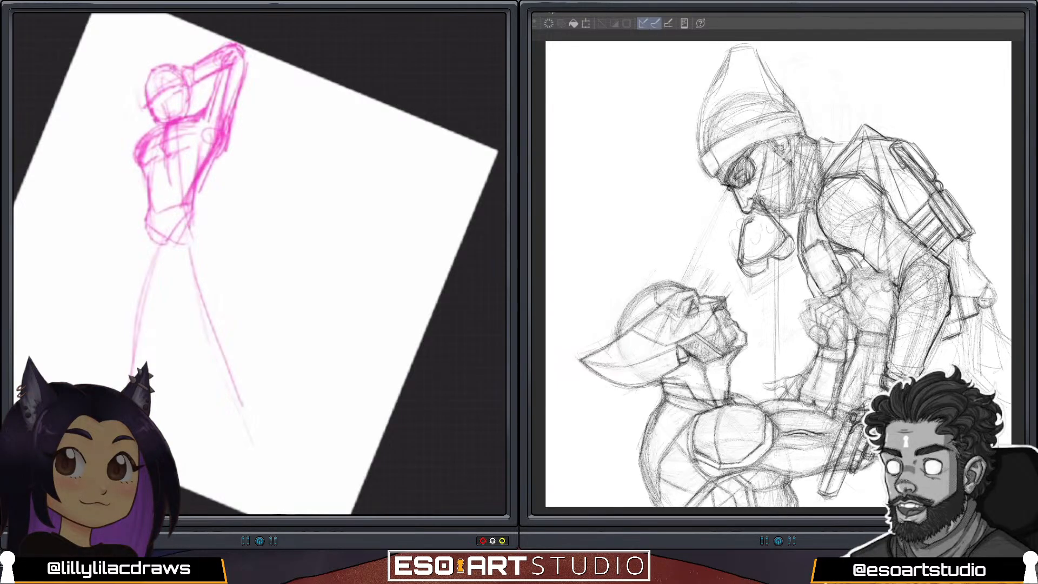
{"action": "left_click_drag", "start_coordinate": [235, 115], "coordinate": [222, 155]}
{"action": "mouse_move", "coordinate": [233, 124]}
{"action": "left_mouse_down"}
{"action": "mouse_move", "coordinate": [245, 92]}
{"action": "mouse_move", "coordinate": [211, 165]}
{"action": "left_mouse_up"}
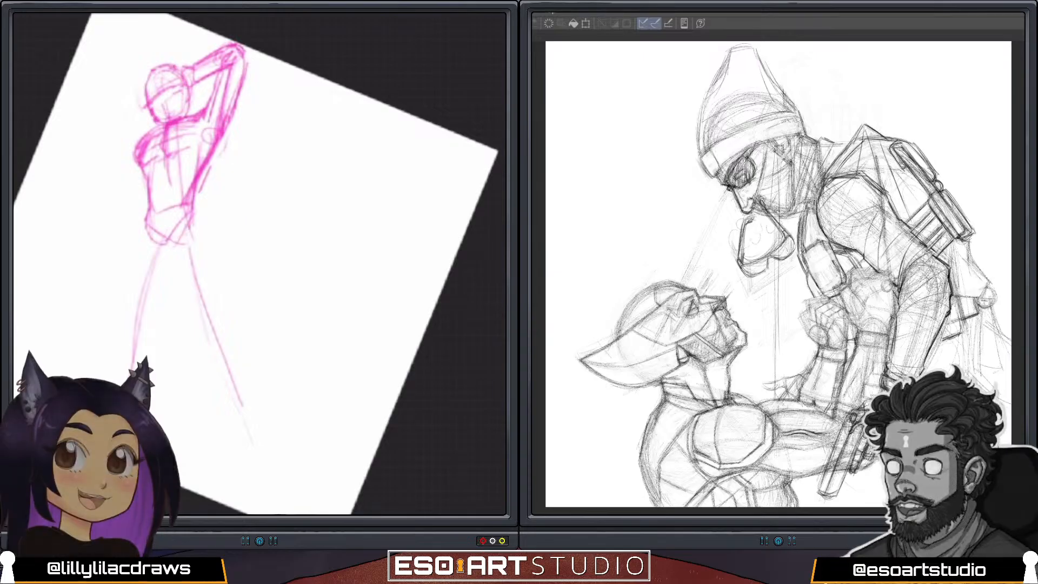
{"action": "mouse_move", "coordinate": [237, 111]}
{"action": "left_mouse_down"}
{"action": "mouse_move", "coordinate": [248, 63]}
{"action": "mouse_move", "coordinate": [211, 116]}
{"action": "left_mouse_up"}
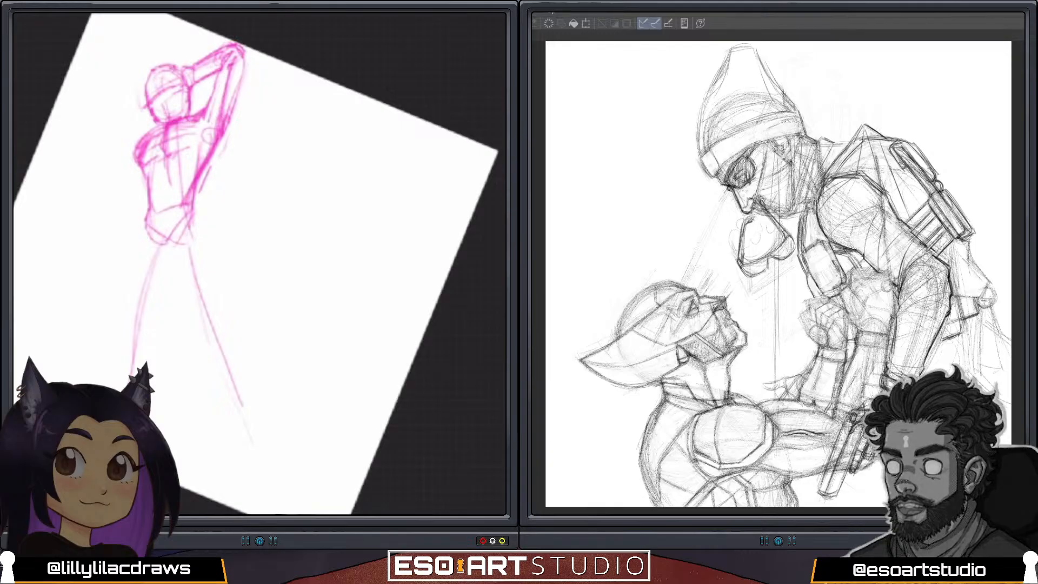
{"action": "scroll", "coordinate": [231, 162], "scroll_direction": "down", "scroll_amount": 2}
{"action": "scroll", "coordinate": [243, 252], "scroll_direction": "up", "scroll_amount": 1}
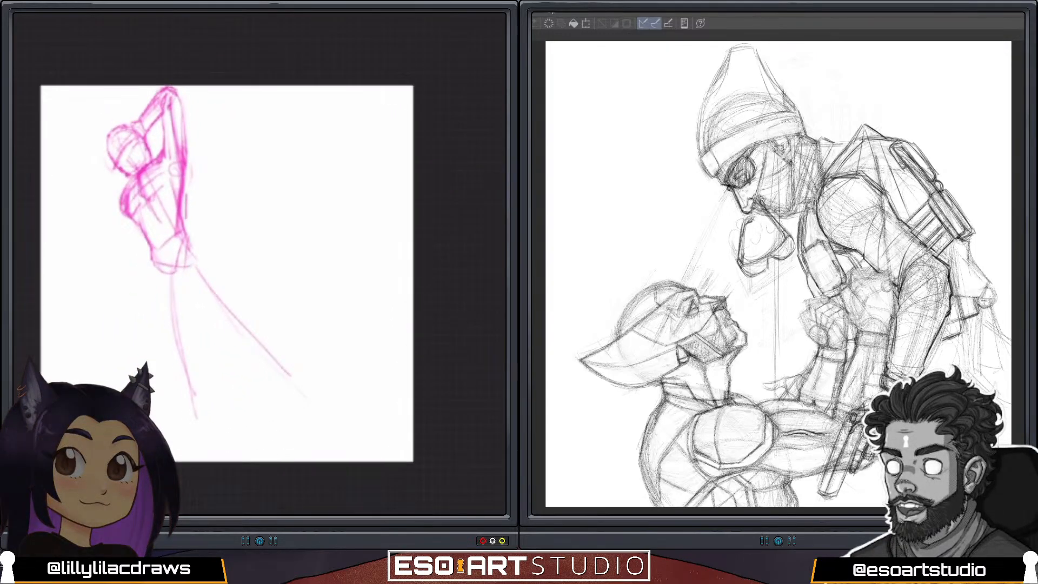
{"action": "left_click_drag", "start_coordinate": [125, 189], "coordinate": [76, 206]}
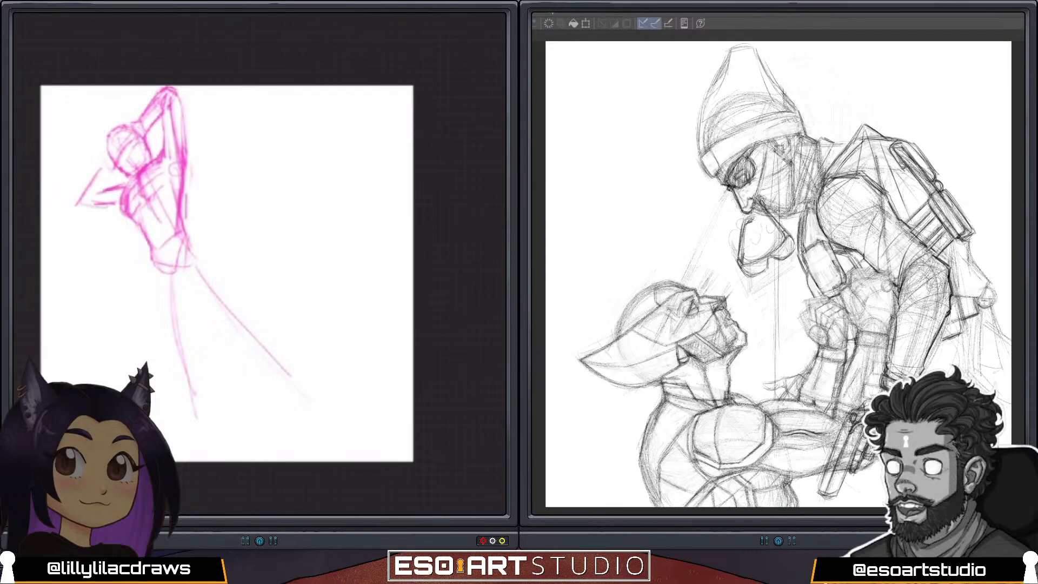
{"action": "key", "text": "ctrl+z"}
{"action": "key", "text": "ctrl+z"}
{"action": "key", "text": "ctrl+z"}
{"action": "key", "text": "ctrl+z"}
{"action": "key", "text": "ctrl+z"}
{"action": "key", "text": "ctrl+z"}
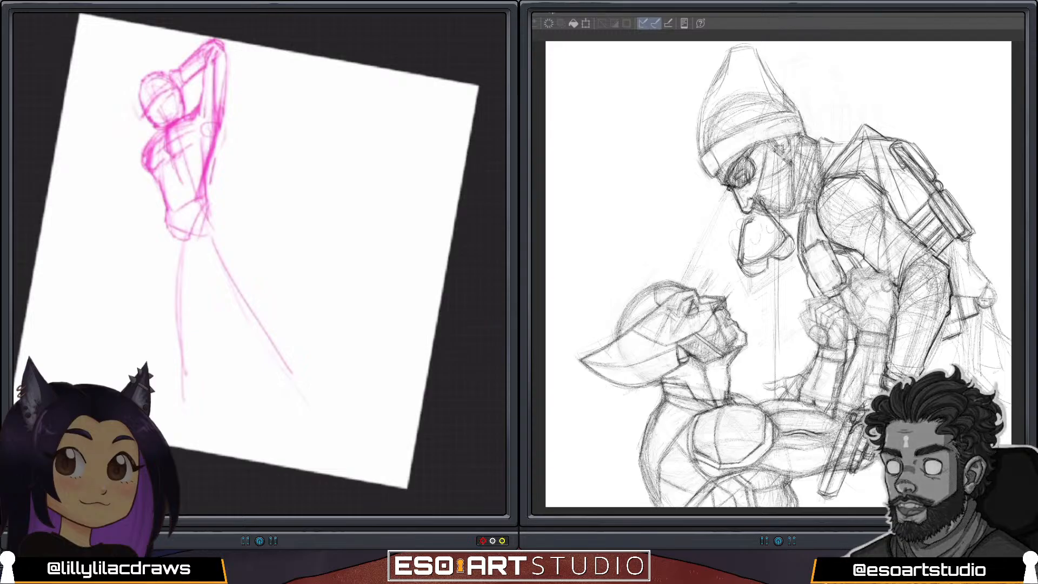
{"action": "left_click_drag", "start_coordinate": [161, 134], "coordinate": [145, 154]}
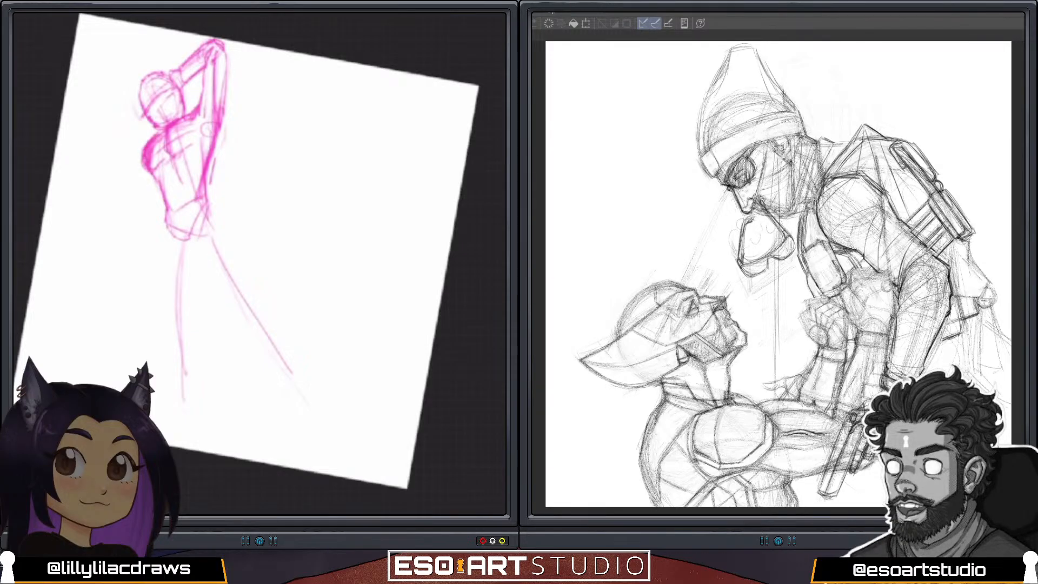
{"action": "key", "text": "ctrl+z"}
{"action": "key", "text": "ctrl+z"}
{"action": "key", "text": "ctrl+z"}
{"action": "key", "text": "ctrl+z"}
Define the chest and ribcage contours, and mark the waist and angled hips on the torso.
{"action": "mouse_move", "coordinate": [150, 141]}
{"action": "left_mouse_down"}
{"action": "mouse_move", "coordinate": [145, 169]}
{"action": "mouse_move", "coordinate": [161, 189]}
{"action": "left_mouse_up"}
{"action": "left_click_drag", "start_coordinate": [169, 154], "coordinate": [172, 186]}
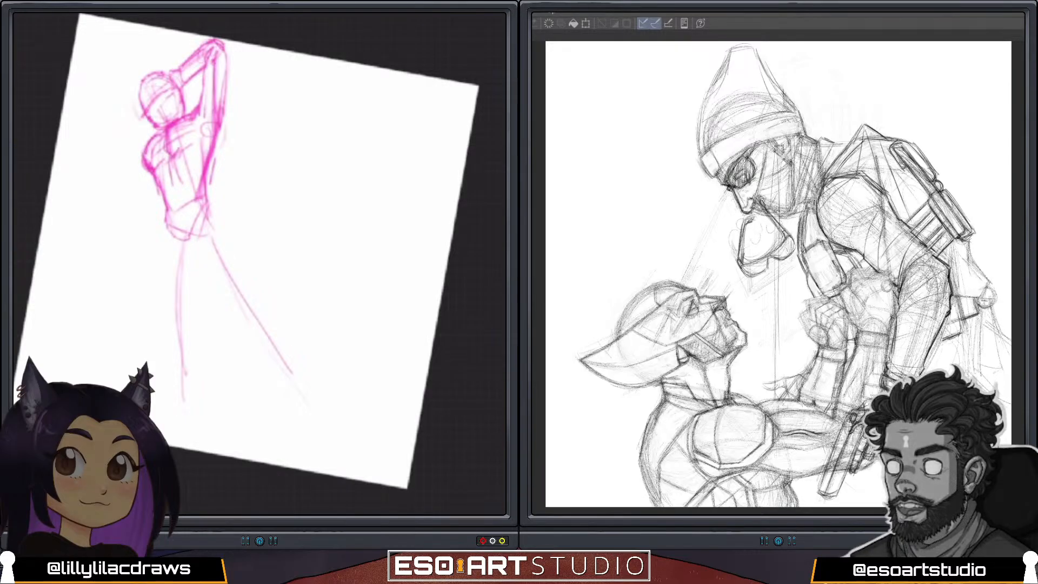
{"action": "mouse_move", "coordinate": [180, 149]}
{"action": "left_mouse_down"}
{"action": "mouse_move", "coordinate": [191, 156]}
{"action": "mouse_move", "coordinate": [173, 200]}
{"action": "left_mouse_up"}
{"action": "left_click_drag", "start_coordinate": [209, 121], "coordinate": [209, 158]}
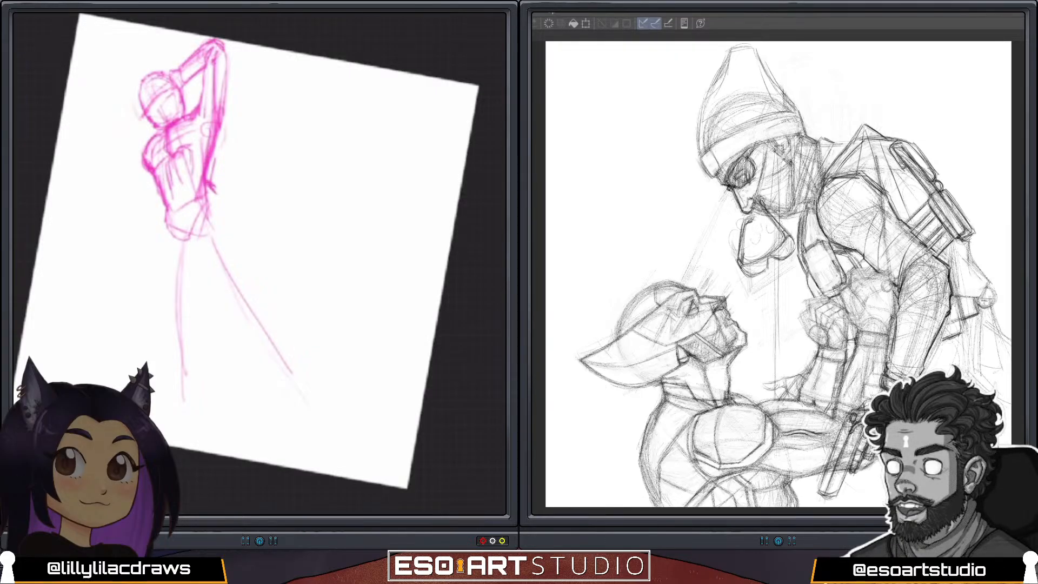
{"action": "mouse_move", "coordinate": [160, 198]}
{"action": "left_mouse_down"}
{"action": "mouse_move", "coordinate": [162, 228]}
{"action": "mouse_move", "coordinate": [196, 234]}
{"action": "mouse_move", "coordinate": [223, 200]}
{"action": "left_mouse_up"}
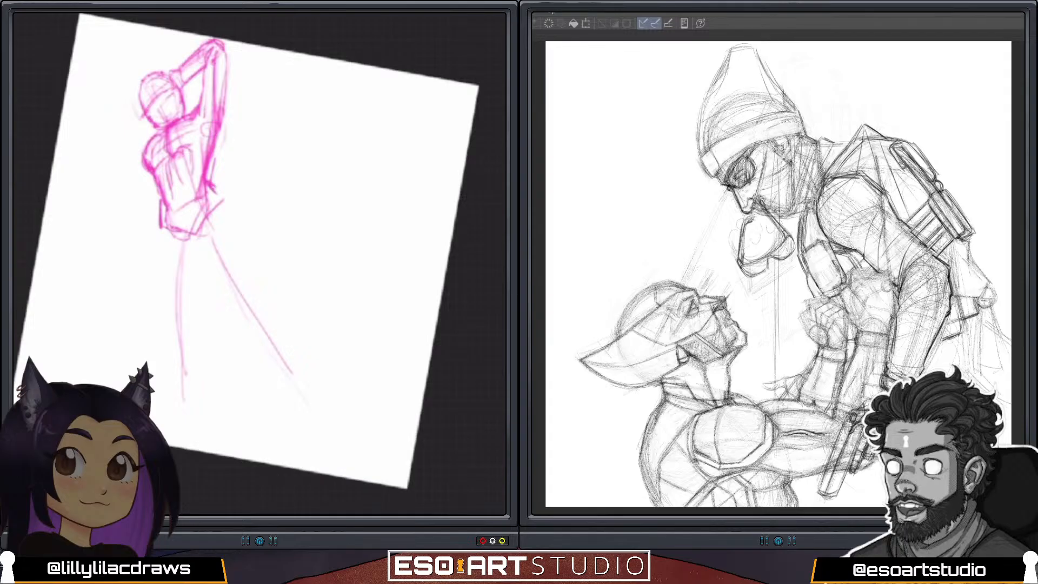
Freehand-select the head and raised arm, scale them down slightly and reposition them on the shoulders.
{"action": "key", "text": "s"}
{"action": "mouse_move", "coordinate": [154, 62]}
{"action": "left_mouse_down"}
{"action": "mouse_move", "coordinate": [140, 135]}
{"action": "mouse_move", "coordinate": [193, 29]}
{"action": "mouse_move", "coordinate": [154, 62]}
{"action": "left_mouse_up"}
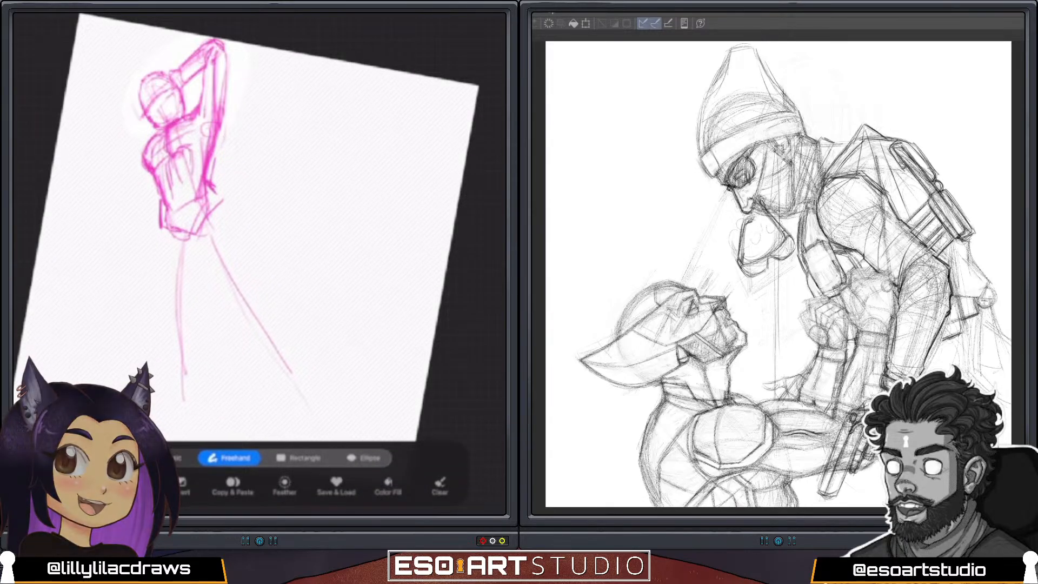
{"action": "key", "text": "v"}
{"action": "left_click_drag", "start_coordinate": [242, 42], "coordinate": [234, 47]}
{"action": "left_click_drag", "start_coordinate": [181, 85], "coordinate": [185, 86]}
{"action": "key", "text": "v"}
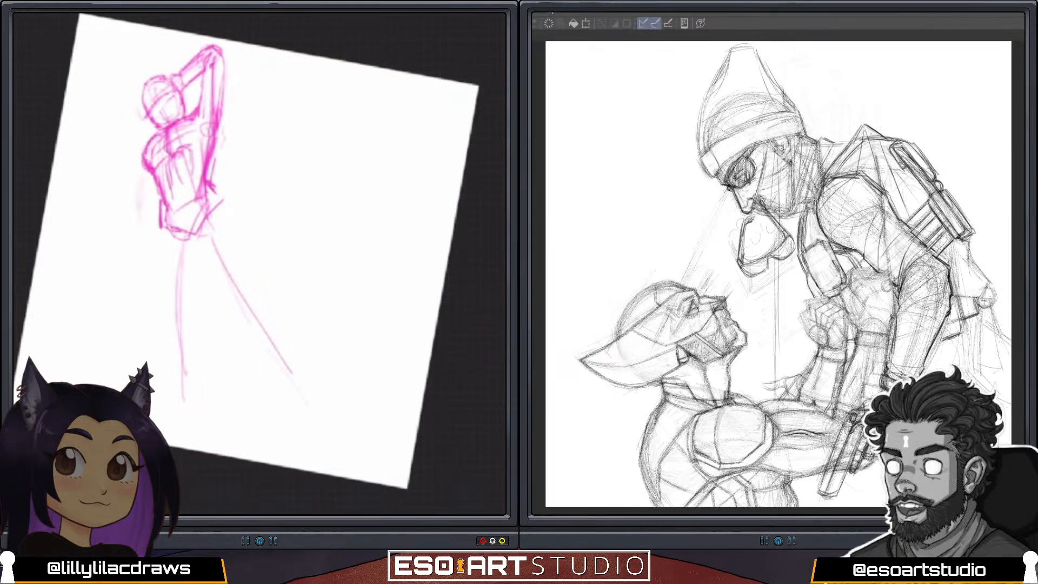
{"action": "left_click_drag", "start_coordinate": [143, 166], "coordinate": [136, 209]}
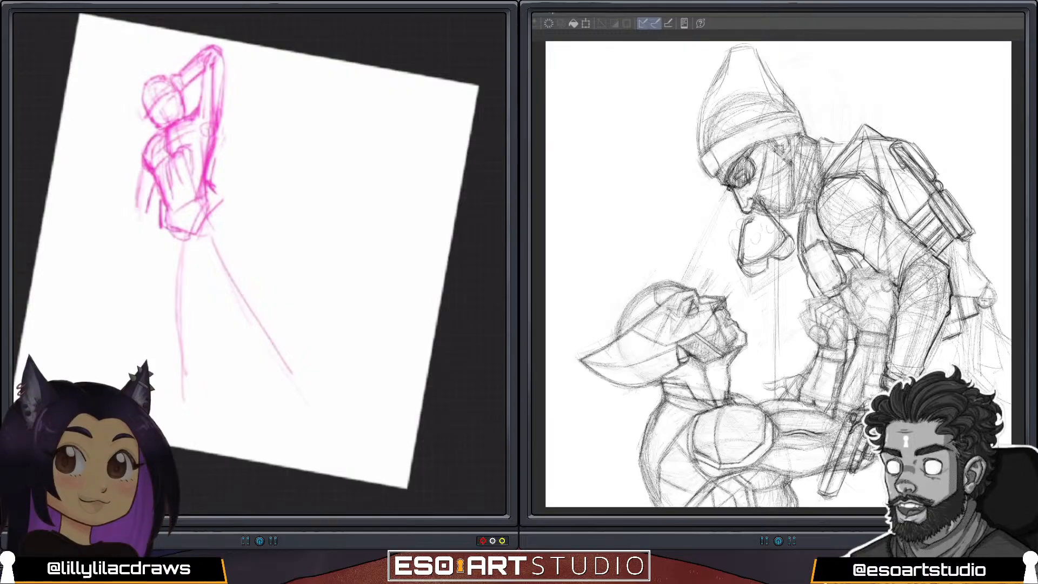
{"action": "left_click_drag", "start_coordinate": [150, 143], "coordinate": [135, 215]}
{"action": "mouse_move", "coordinate": [141, 173]}
{"action": "left_mouse_down"}
{"action": "mouse_move", "coordinate": [134, 218]}
{"action": "mouse_move", "coordinate": [150, 212]}
{"action": "mouse_move", "coordinate": [130, 231]}
{"action": "mouse_move", "coordinate": [150, 238]}
{"action": "mouse_move", "coordinate": [132, 254]}
{"action": "mouse_move", "coordinate": [146, 270]}
{"action": "left_mouse_up"}
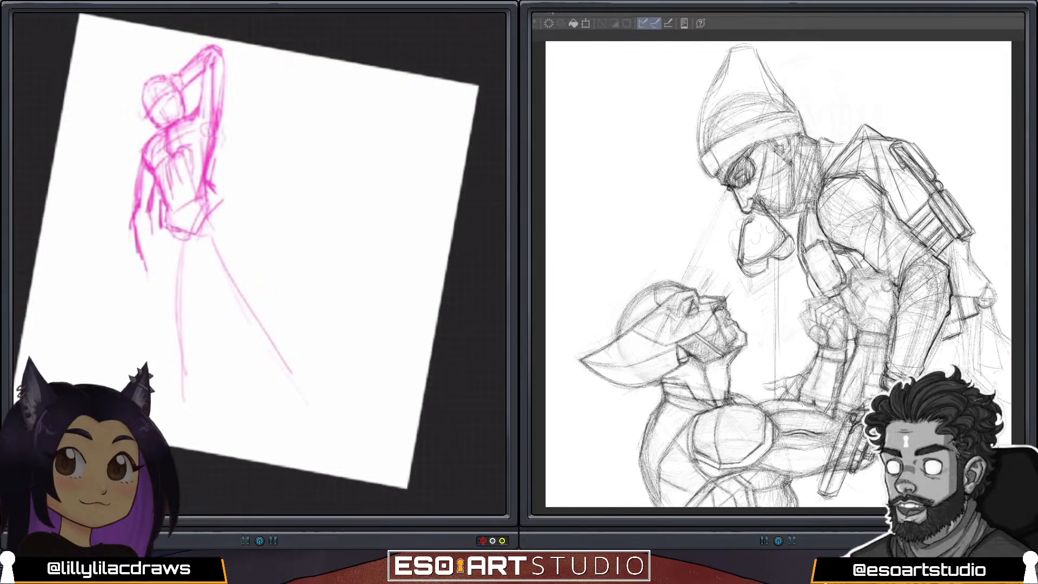
{"action": "key", "text": "ctrl+z"}
{"action": "key", "text": "ctrl+z"}
{"action": "key", "text": "ctrl+z"}
{"action": "key", "text": "ctrl+z"}
{"action": "key", "text": "ctrl+z"}
{"action": "key", "text": "ctrl+z"}
{"action": "key", "text": "ctrl+z"}
{"action": "key", "text": "ctrl+z"}
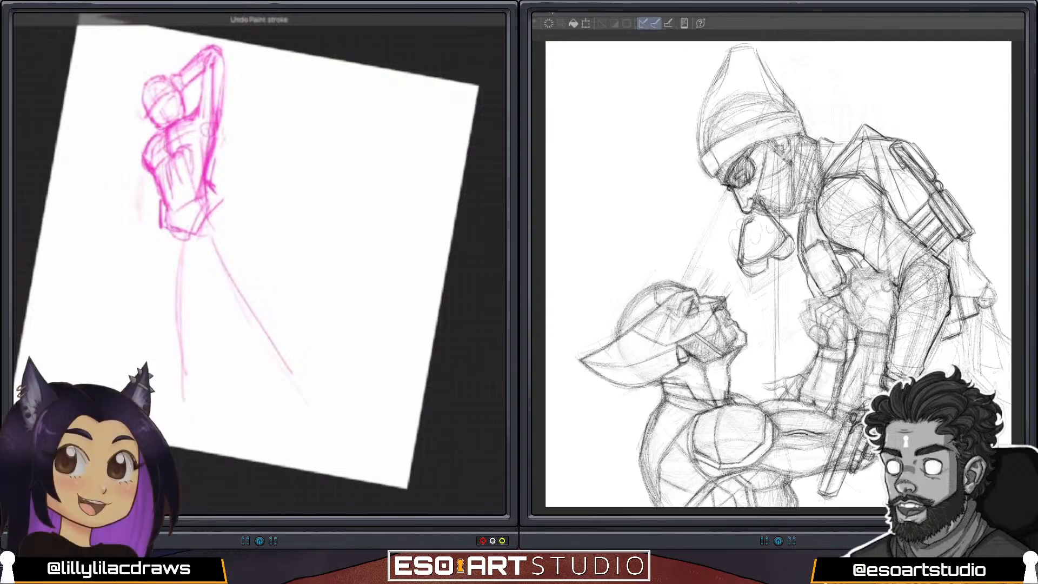
Sketch the figure's second arm bent at the elbow beside the torso, with the hand raised and fingers spread next to the head.
{"action": "mouse_move", "coordinate": [122, 147]}
{"action": "left_mouse_down"}
{"action": "mouse_move", "coordinate": [152, 134]}
{"action": "mouse_move", "coordinate": [140, 158]}
{"action": "mouse_move", "coordinate": [146, 140]}
{"action": "mouse_move", "coordinate": [116, 131]}
{"action": "left_mouse_up"}
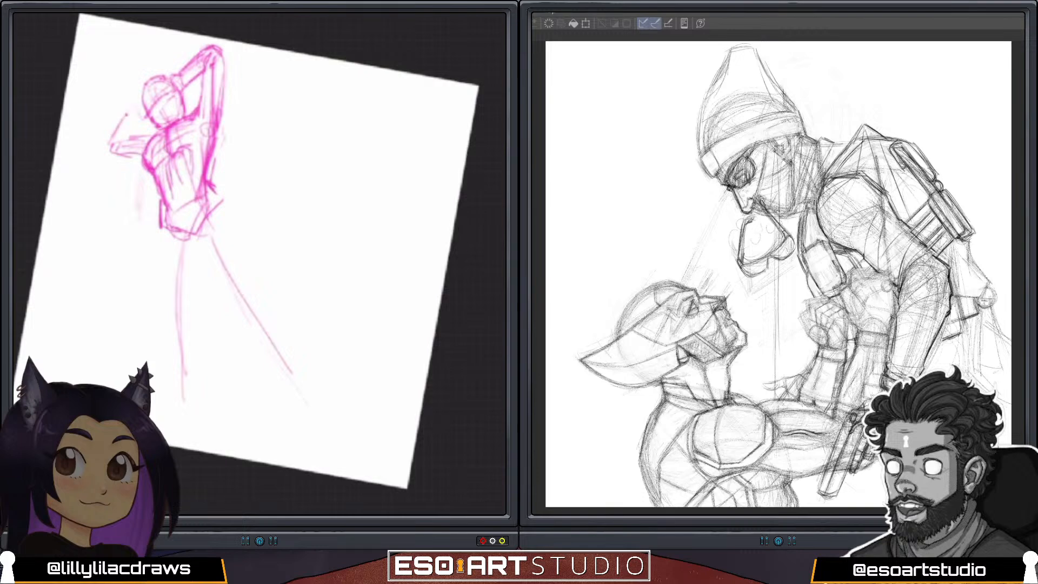
{"action": "mouse_move", "coordinate": [124, 114]}
{"action": "left_mouse_down"}
{"action": "mouse_move", "coordinate": [102, 155]}
{"action": "mouse_move", "coordinate": [123, 134]}
{"action": "mouse_move", "coordinate": [107, 153]}
{"action": "mouse_move", "coordinate": [142, 149]}
{"action": "mouse_move", "coordinate": [152, 135]}
{"action": "left_mouse_up"}
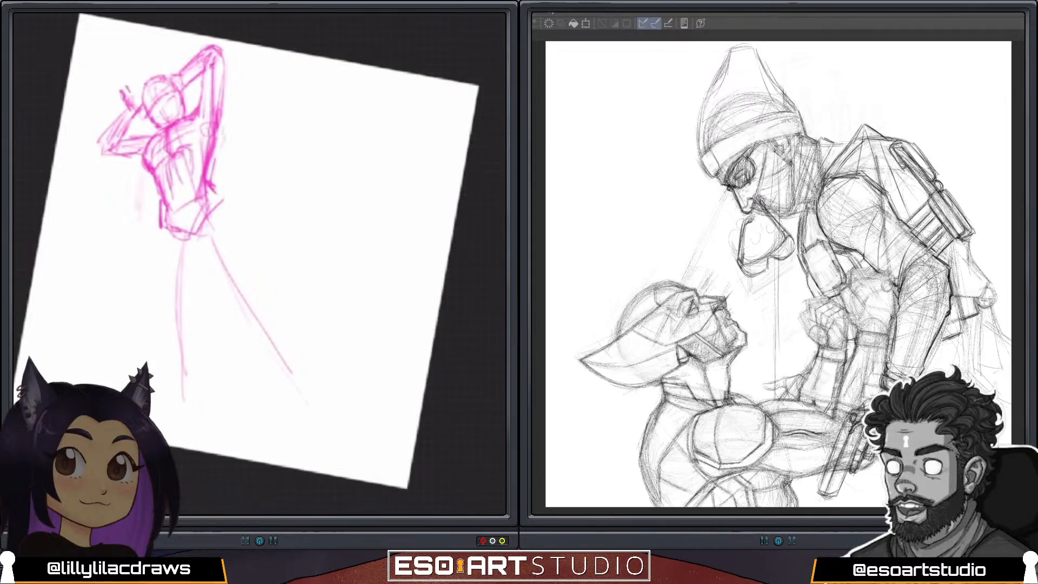
{"action": "mouse_move", "coordinate": [119, 69]}
{"action": "left_mouse_down"}
{"action": "mouse_move", "coordinate": [135, 76]}
{"action": "mouse_move", "coordinate": [114, 107]}
{"action": "left_mouse_up"}
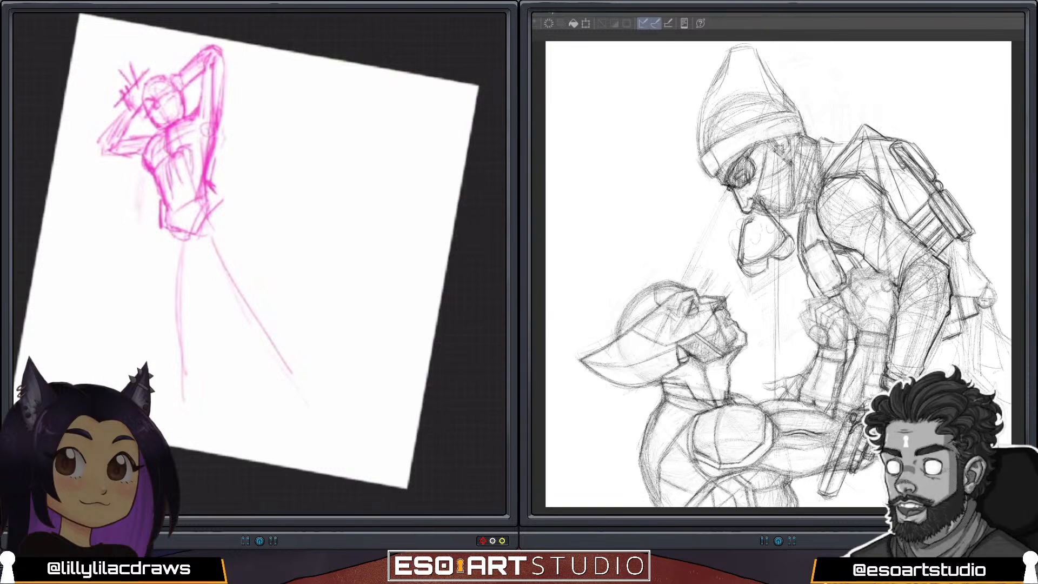
Draw the hip and the outer and inner thigh contours of the outstretched leg along its diagonal guide line.
{"action": "mouse_move", "coordinate": [243, 251]}
{"action": "left_mouse_down"}
{"action": "mouse_move", "coordinate": [246, 262]}
{"action": "mouse_move", "coordinate": [231, 246]}
{"action": "mouse_move", "coordinate": [226, 254]}
{"action": "left_mouse_up"}
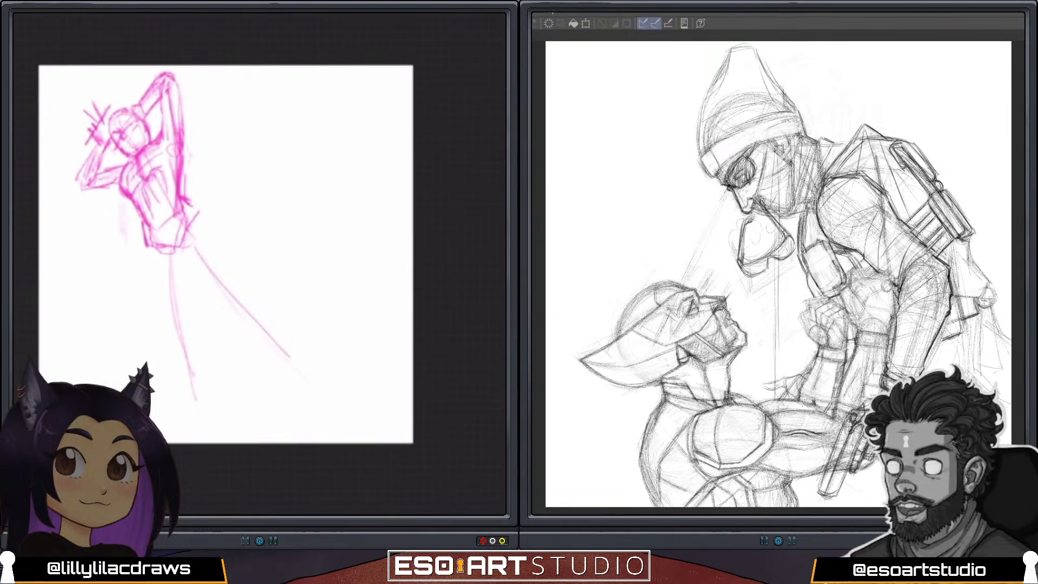
{"action": "mouse_move", "coordinate": [184, 202]}
{"action": "left_mouse_down"}
{"action": "mouse_move", "coordinate": [189, 266]}
{"action": "mouse_move", "coordinate": [237, 269]}
{"action": "left_mouse_up"}
{"action": "mouse_move", "coordinate": [188, 201]}
{"action": "left_mouse_down"}
{"action": "mouse_move", "coordinate": [214, 219]}
{"action": "mouse_move", "coordinate": [218, 243]}
{"action": "left_mouse_up"}
{"action": "left_click_drag", "start_coordinate": [203, 208], "coordinate": [263, 276]}
{"action": "left_click_drag", "start_coordinate": [185, 259], "coordinate": [241, 311]}
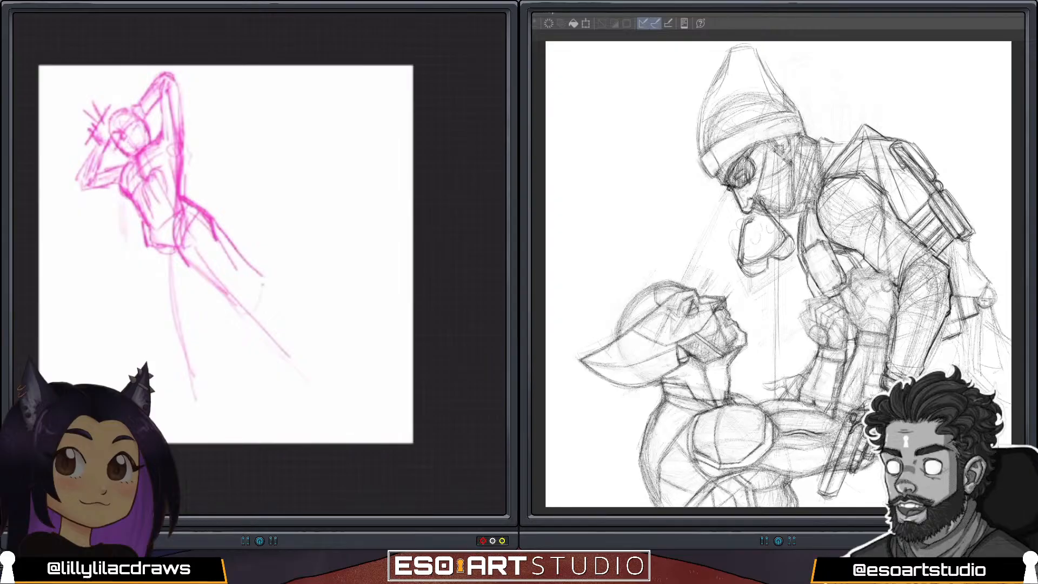
Continue the outstretched leg with the knee and both calf contours down toward the ankle.
{"action": "left_click_drag", "start_coordinate": [269, 279], "coordinate": [342, 360]}
{"action": "left_click_drag", "start_coordinate": [187, 266], "coordinate": [230, 301]}
{"action": "mouse_move", "coordinate": [214, 218]}
{"action": "left_mouse_down"}
{"action": "mouse_move", "coordinate": [255, 280]}
{"action": "mouse_move", "coordinate": [248, 322]}
{"action": "mouse_move", "coordinate": [314, 387]}
{"action": "left_mouse_up"}
{"action": "left_click_drag", "start_coordinate": [286, 291], "coordinate": [354, 385]}
{"action": "left_click_drag", "start_coordinate": [270, 331], "coordinate": [315, 385]}
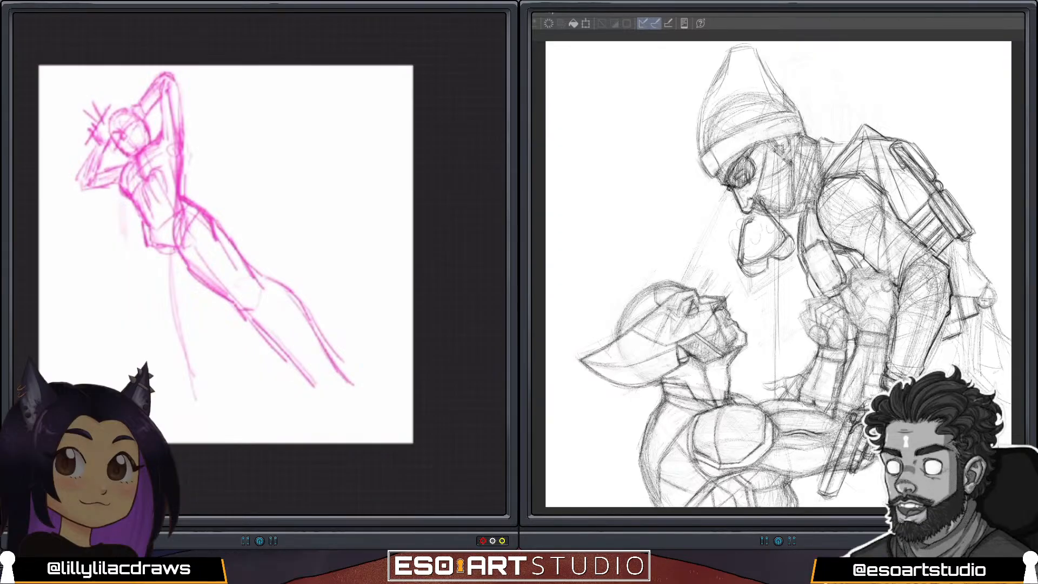
Block in the straighter leg from the hip through the thigh and knee to the lower calf.
{"action": "mouse_move", "coordinate": [149, 245]}
{"action": "left_mouse_down"}
{"action": "mouse_move", "coordinate": [173, 254]}
{"action": "mouse_move", "coordinate": [160, 288]}
{"action": "mouse_move", "coordinate": [183, 310]}
{"action": "left_mouse_up"}
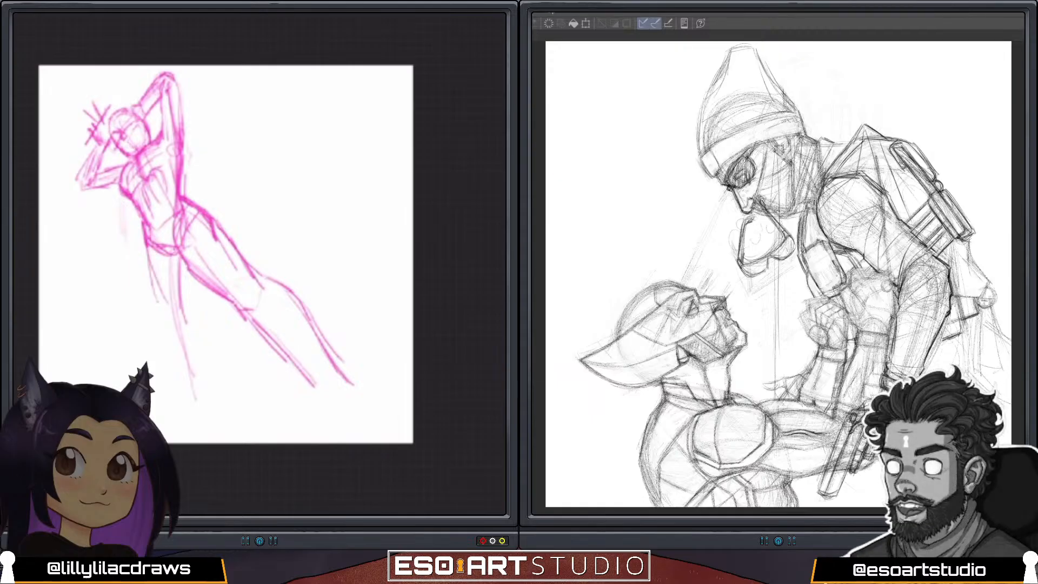
{"action": "left_click_drag", "start_coordinate": [145, 260], "coordinate": [186, 365]}
{"action": "left_click_drag", "start_coordinate": [188, 323], "coordinate": [198, 378]}
{"action": "left_click_drag", "start_coordinate": [171, 340], "coordinate": [191, 409]}
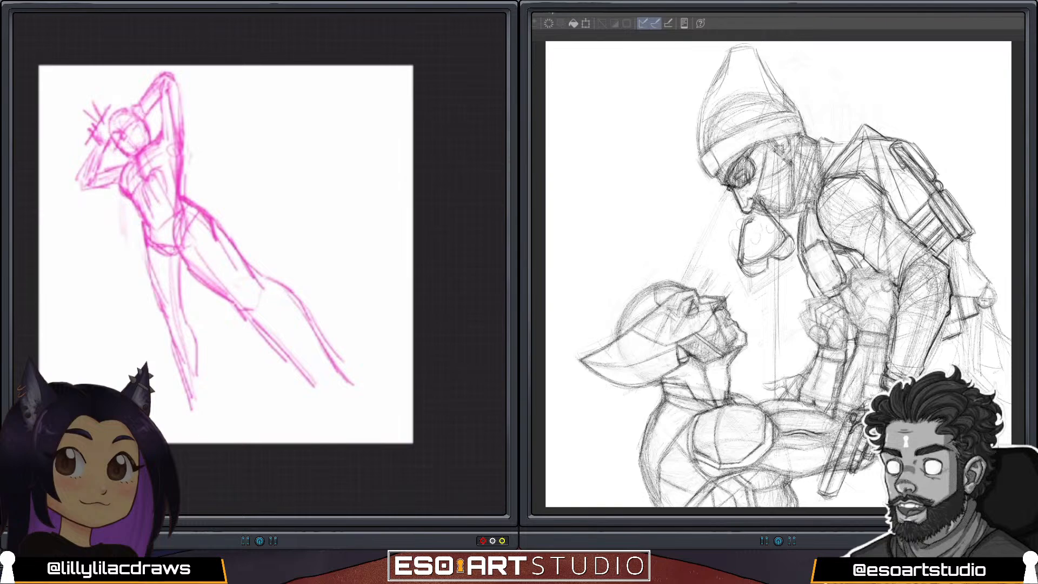
Scale the whole figure down slightly with a uniform transform and adjust its position on the canvas.
{"action": "scroll", "coordinate": [225, 254], "scroll_direction": "down", "scroll_amount": 2}
{"action": "key", "text": "v"}
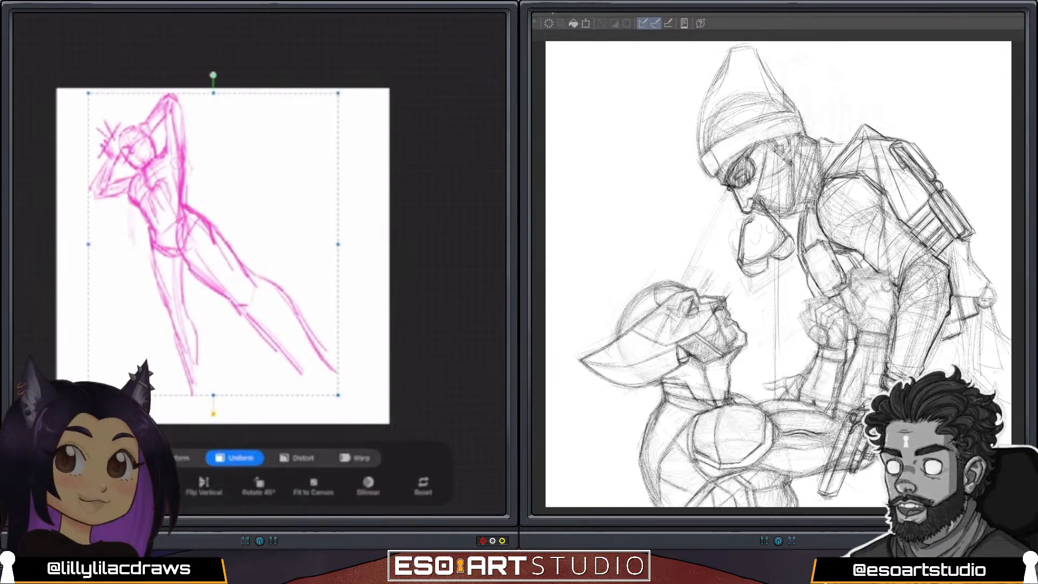
{"action": "left_click_drag", "start_coordinate": [338, 93], "coordinate": [328, 105]}
{"action": "left_click_drag", "start_coordinate": [216, 249], "coordinate": [217, 241]}
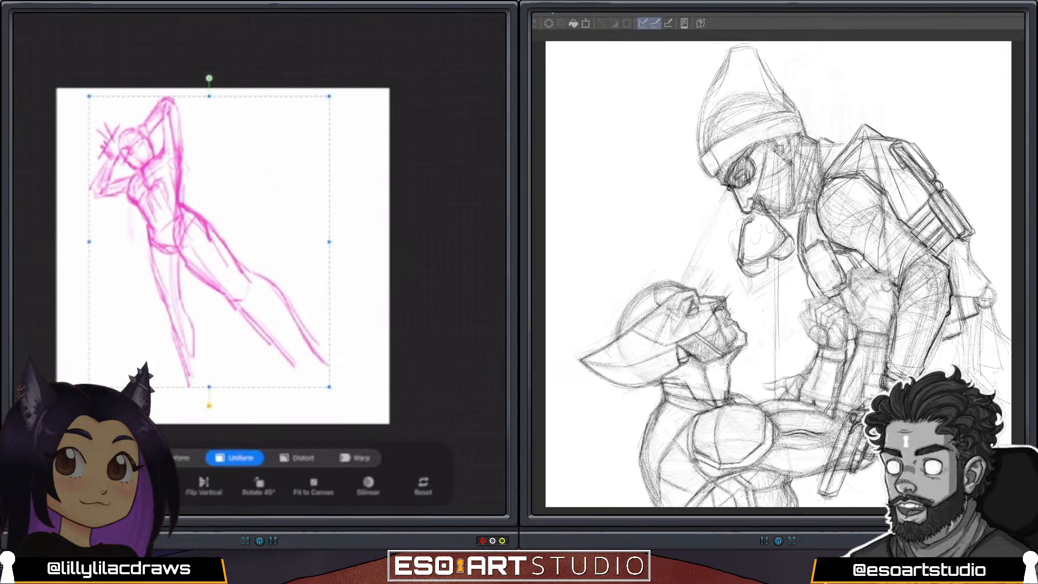
{"action": "key", "text": "v"}
Add the foot to the straighter leg and reinforce the outstretched leg's knee and calf contours, undoing the last ankle stroke.
{"action": "mouse_move", "coordinate": [195, 323]}
{"action": "left_mouse_down"}
{"action": "mouse_move", "coordinate": [187, 409]}
{"action": "mouse_move", "coordinate": [197, 409]}
{"action": "mouse_move", "coordinate": [178, 424]}
{"action": "left_mouse_up"}
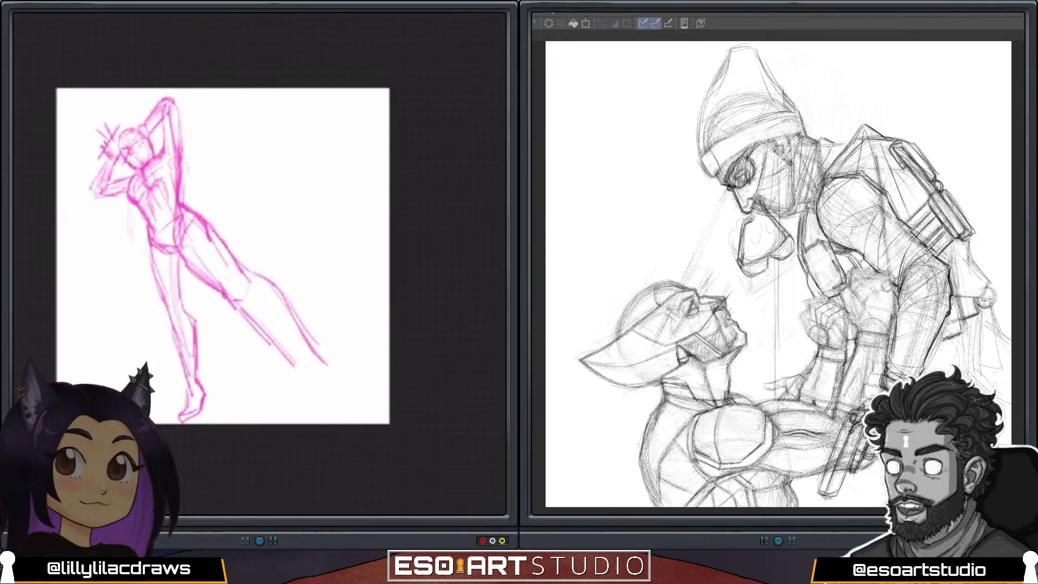
{"action": "left_click_drag", "start_coordinate": [223, 297], "coordinate": [256, 326]}
{"action": "mouse_move", "coordinate": [236, 262]}
{"action": "left_mouse_down"}
{"action": "mouse_move", "coordinate": [295, 316]}
{"action": "mouse_move", "coordinate": [304, 336]}
{"action": "mouse_move", "coordinate": [267, 333]}
{"action": "mouse_move", "coordinate": [306, 373]}
{"action": "left_mouse_up"}
{"action": "left_click_drag", "start_coordinate": [263, 328], "coordinate": [312, 380]}
{"action": "mouse_move", "coordinate": [232, 306]}
{"action": "left_mouse_down"}
{"action": "mouse_move", "coordinate": [313, 381]}
{"action": "mouse_move", "coordinate": [320, 404]}
{"action": "left_mouse_up"}
{"action": "left_click_drag", "start_coordinate": [318, 360], "coordinate": [350, 386]}
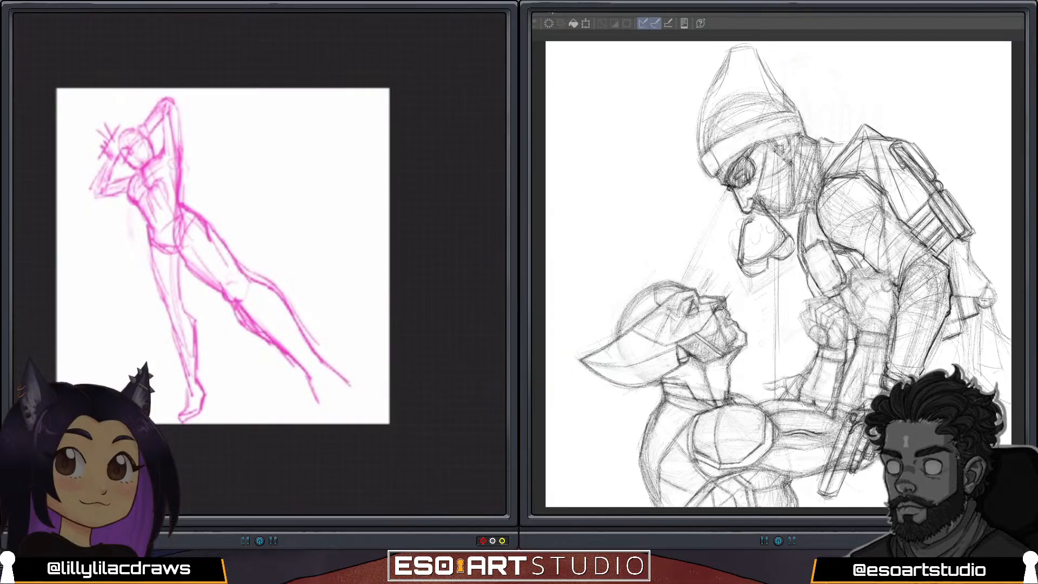
{"action": "scroll", "coordinate": [222, 255], "scroll_direction": "down", "scroll_amount": 1}
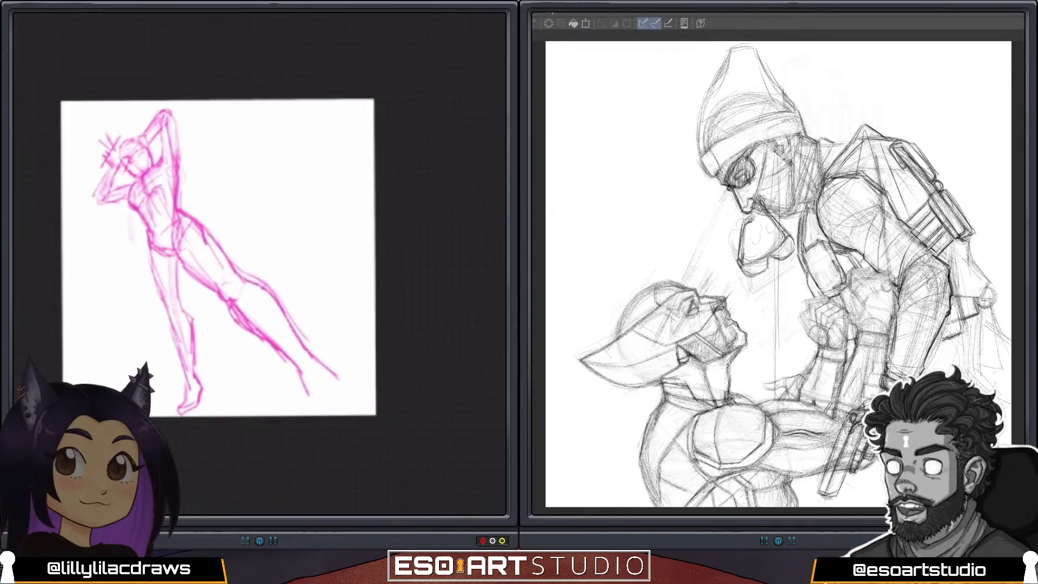
{"action": "key", "text": "ctrl+z"}
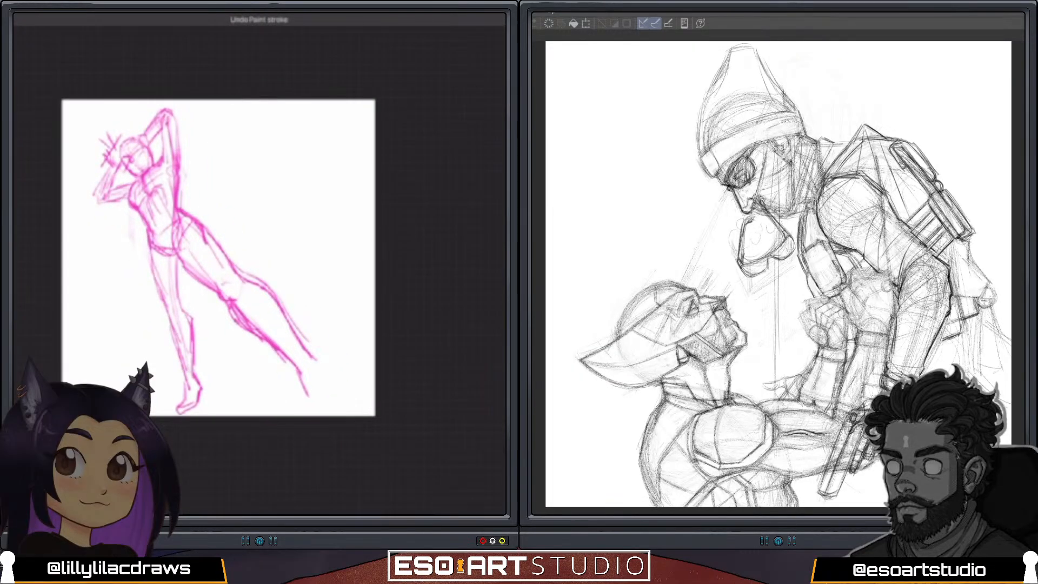
Shrink the figure a little more with the transform and reposition it to leave room for the feet.
{"action": "key", "text": "v"}
{"action": "left_click_drag", "start_coordinate": [318, 107], "coordinate": [306, 124]}
{"action": "mouse_move", "coordinate": [203, 265]}
{"action": "left_mouse_down"}
{"action": "mouse_move", "coordinate": [208, 251]}
{"action": "mouse_move", "coordinate": [170, 304]}
{"action": "left_mouse_up"}
{"action": "key", "text": "v"}
Refine the leg contours and draw the large foreshortened foot of the outstretched leg, from ankle to rounded toe.
{"action": "mouse_move", "coordinate": [155, 253]}
{"action": "left_mouse_down"}
{"action": "mouse_move", "coordinate": [180, 315]}
{"action": "mouse_move", "coordinate": [188, 307]}
{"action": "left_mouse_up"}
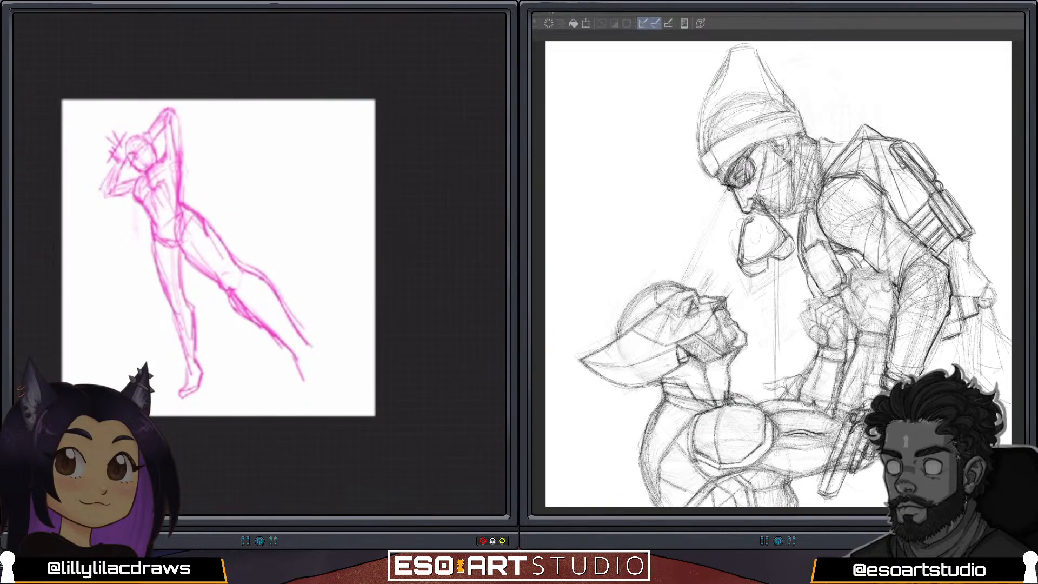
{"action": "mouse_move", "coordinate": [274, 338]}
{"action": "left_mouse_down"}
{"action": "mouse_move", "coordinate": [302, 367]}
{"action": "mouse_move", "coordinate": [303, 410]}
{"action": "left_mouse_up"}
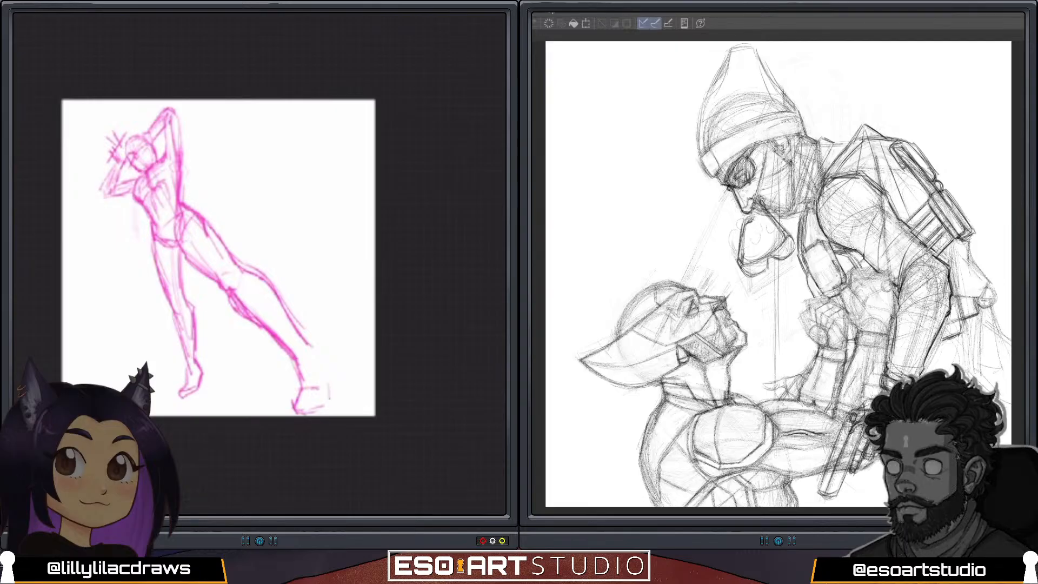
{"action": "left_click_drag", "start_coordinate": [331, 361], "coordinate": [328, 404]}
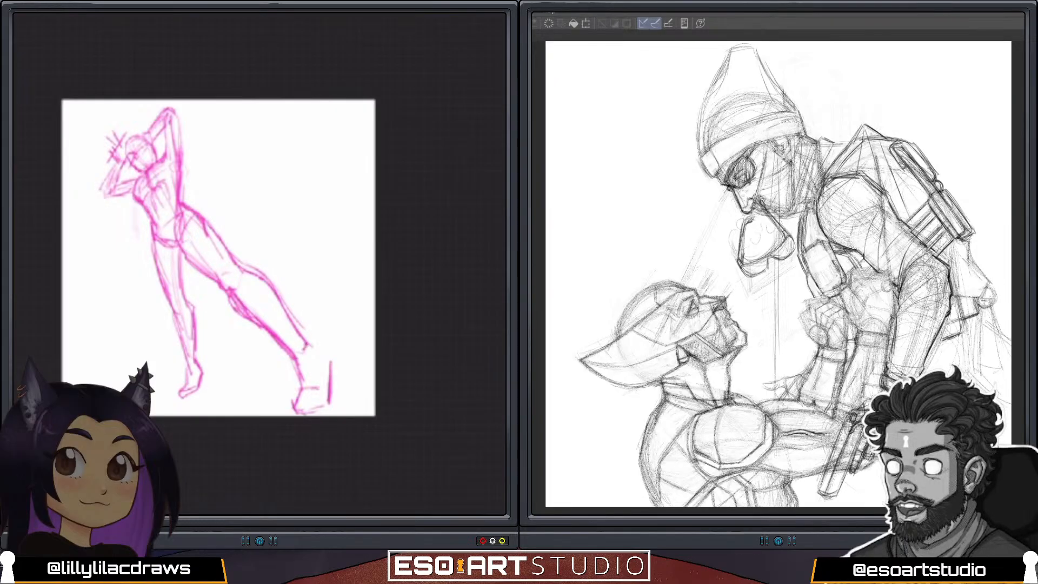
{"action": "mouse_move", "coordinate": [284, 334]}
{"action": "left_mouse_down"}
{"action": "mouse_move", "coordinate": [305, 389]}
{"action": "mouse_move", "coordinate": [323, 354]}
{"action": "mouse_move", "coordinate": [316, 347]}
{"action": "left_mouse_up"}
{"action": "left_click_drag", "start_coordinate": [271, 289], "coordinate": [320, 349]}
{"action": "mouse_move", "coordinate": [249, 316]}
{"action": "left_mouse_down"}
{"action": "mouse_move", "coordinate": [297, 352]}
{"action": "mouse_move", "coordinate": [301, 376]}
{"action": "mouse_move", "coordinate": [326, 380]}
{"action": "left_mouse_up"}
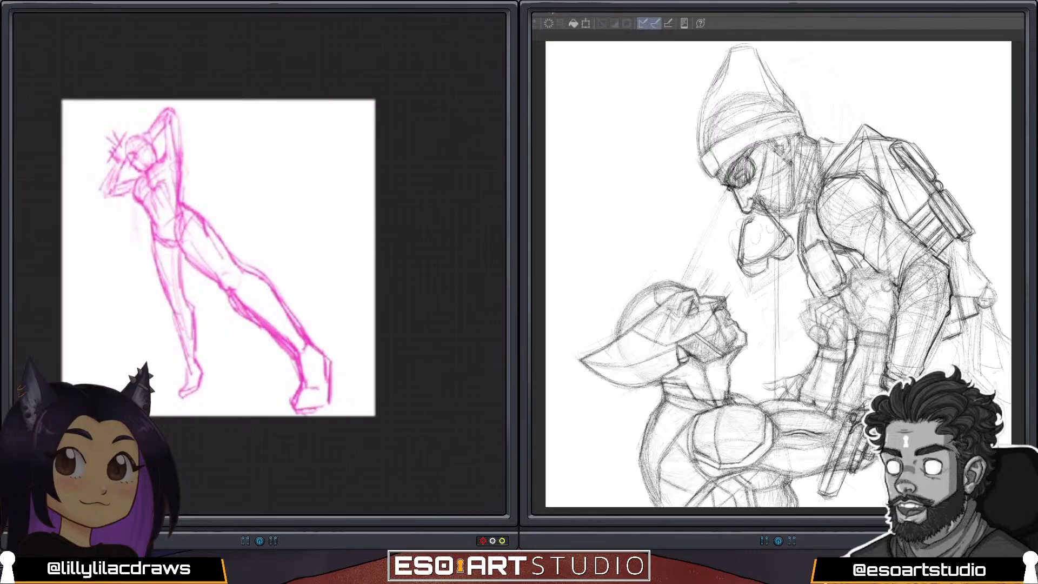
{"action": "left_click_drag", "start_coordinate": [328, 397], "coordinate": [320, 406]}
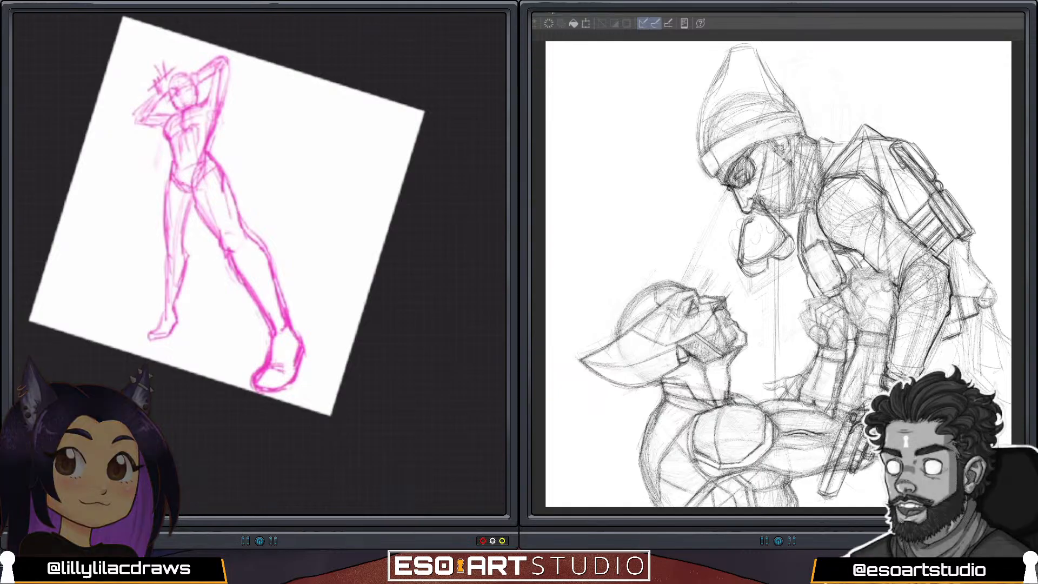
{"action": "left_click_drag", "start_coordinate": [617, 280], "coordinate": [637, 261]}
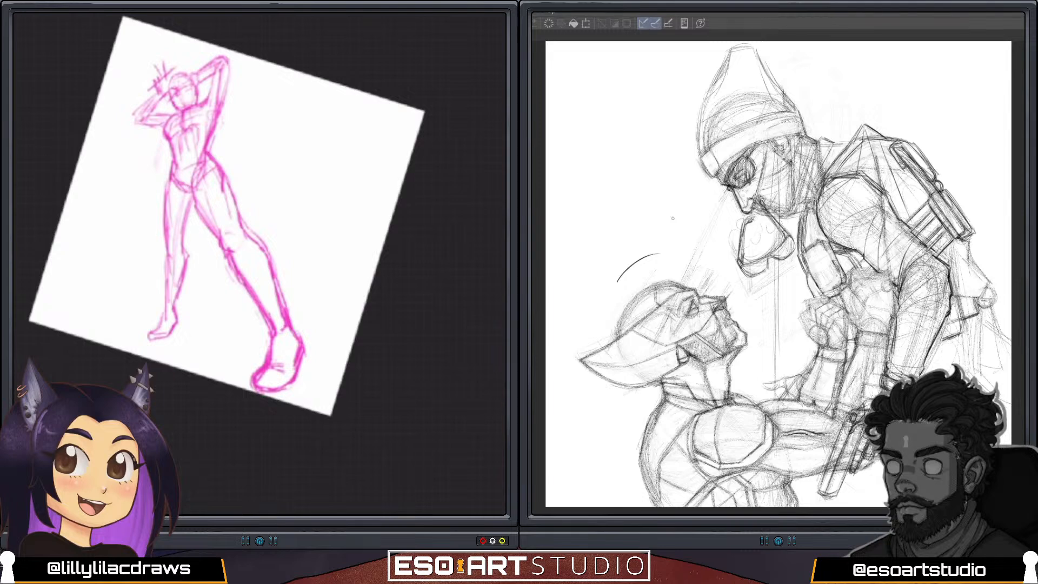
{"action": "key", "text": "ctrl+z"}
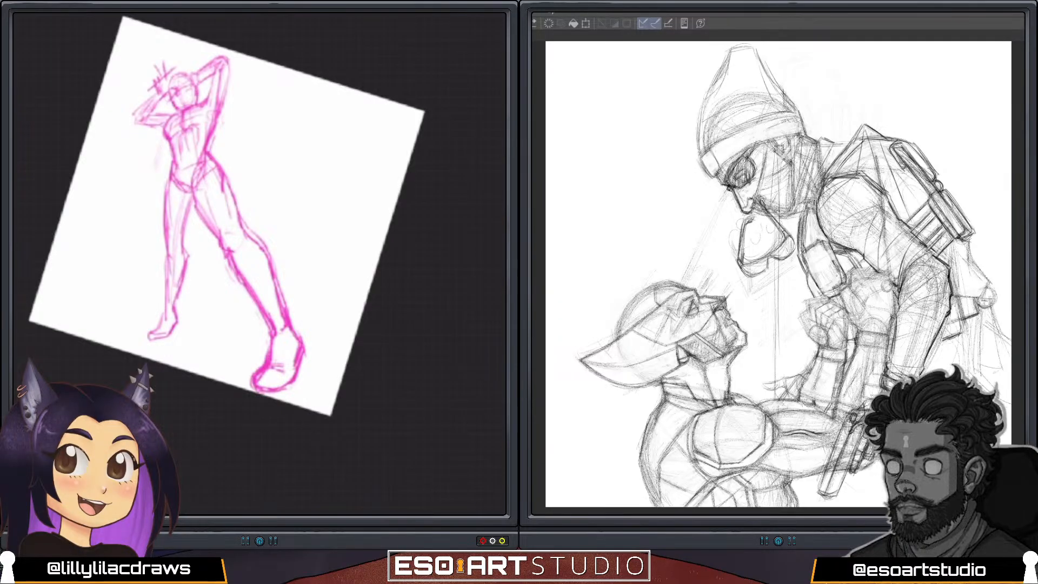
{"action": "key", "text": "ctrl+plus"}
{"action": "key", "text": "ctrl+plus"}
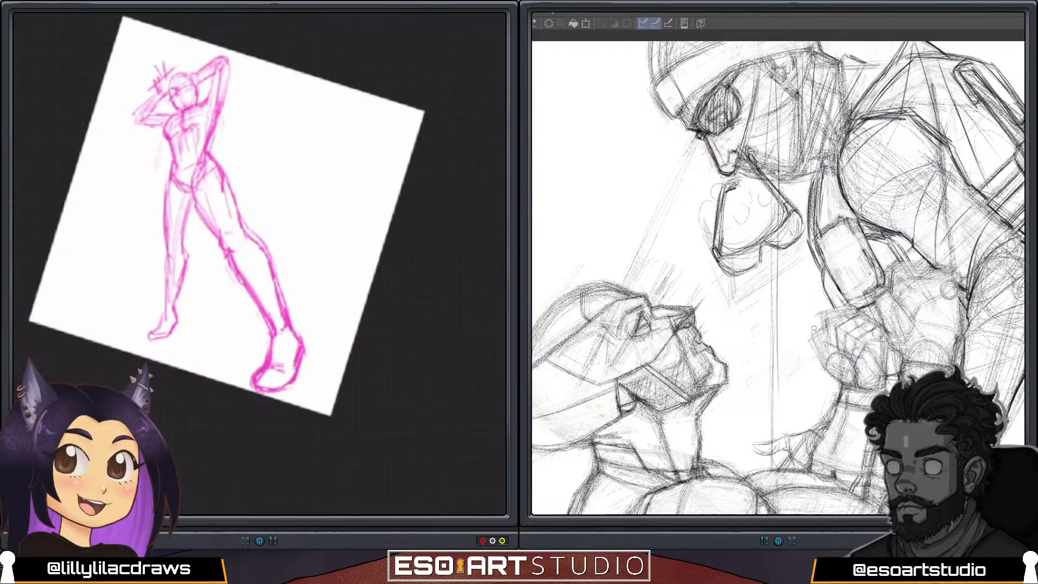
{"action": "mouse_move", "coordinate": [827, 318]}
{"action": "left_mouse_down"}
{"action": "mouse_move", "coordinate": [800, 297]}
{"action": "mouse_move", "coordinate": [833, 246]}
{"action": "mouse_move", "coordinate": [854, 252]}
{"action": "left_mouse_up"}
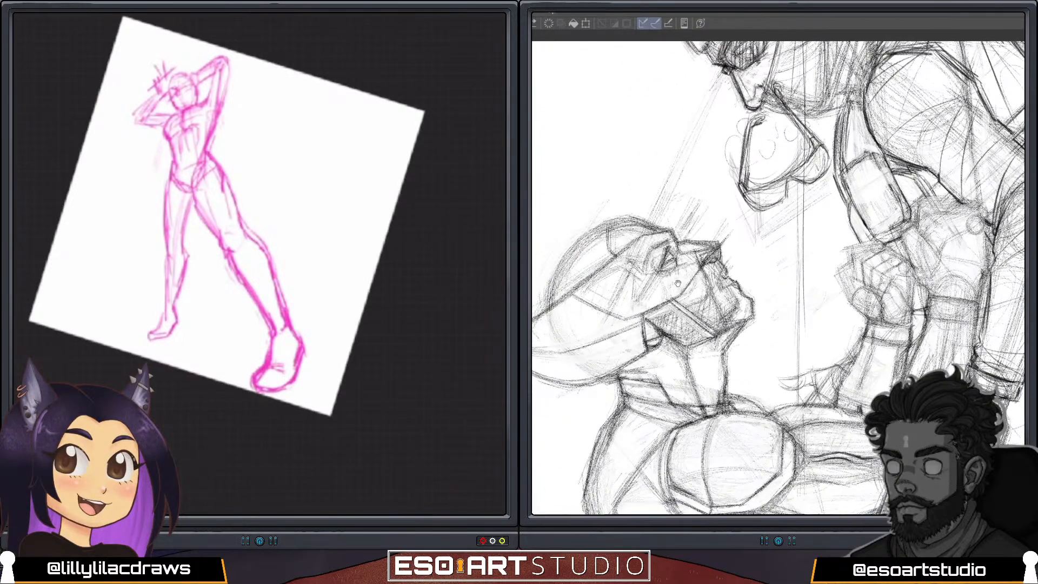
{"action": "key", "text": "e"}
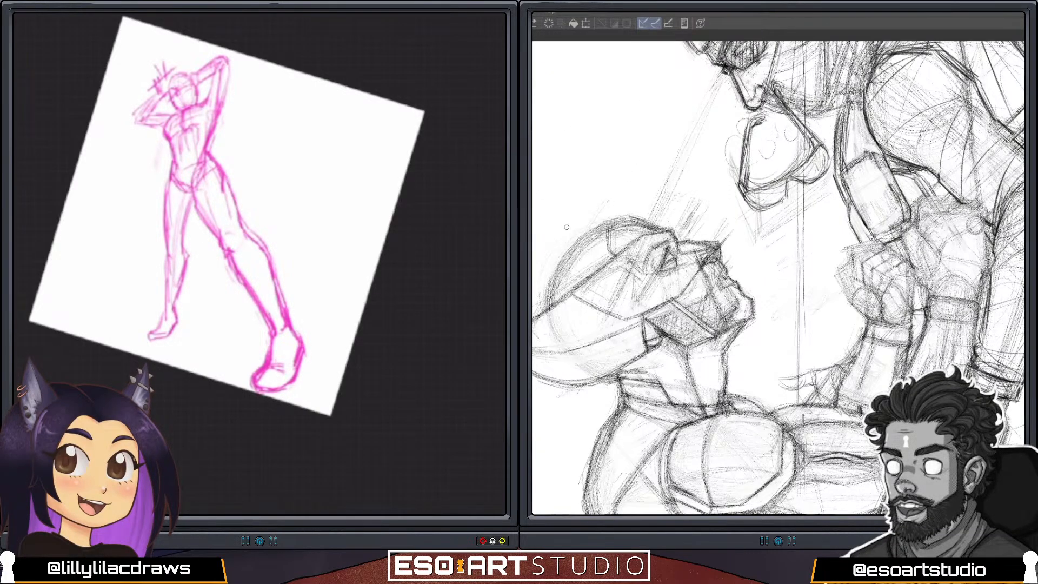
{"action": "left_click_drag", "start_coordinate": [552, 248], "coordinate": [613, 190]}
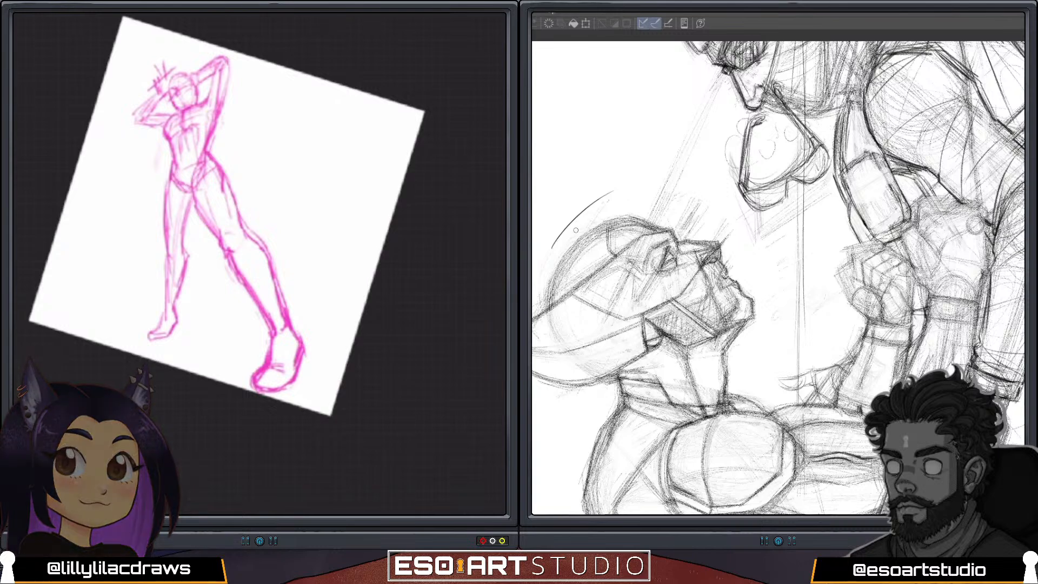
{"action": "left_click_drag", "start_coordinate": [576, 231], "coordinate": [639, 171]}
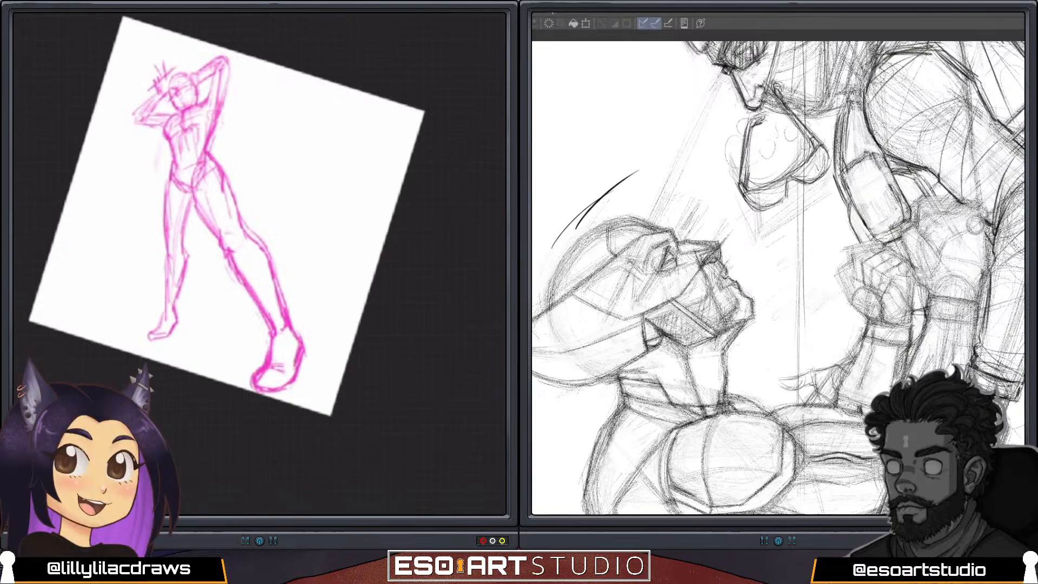
{"action": "key", "text": "ctrl+z"}
{"action": "key", "text": "ctrl+z"}
{"action": "left_click_drag", "start_coordinate": [562, 230], "coordinate": [612, 174]}
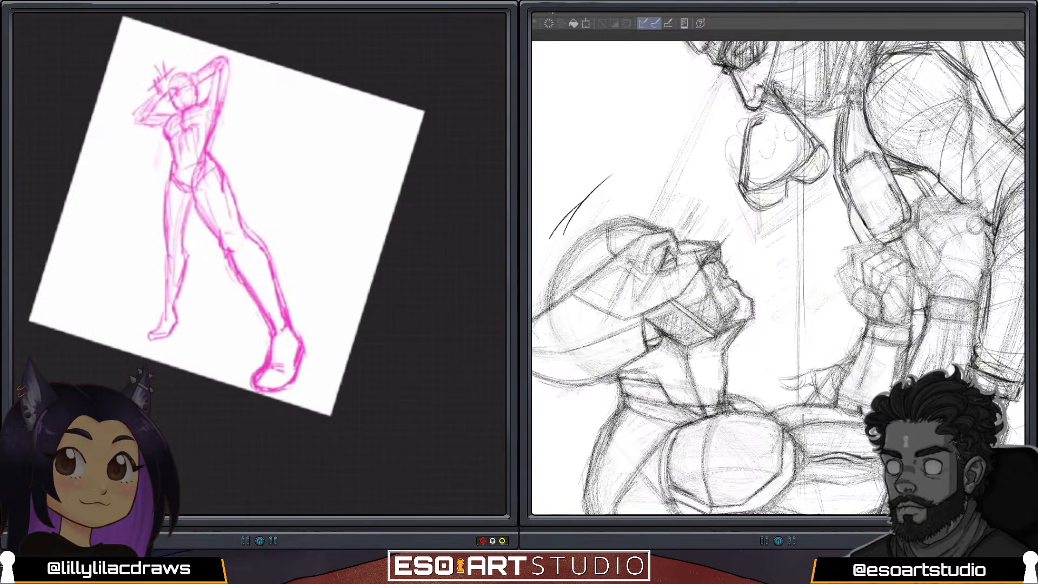
{"action": "key", "text": "ctrl+z"}
{"action": "key", "text": "ctrl+z"}
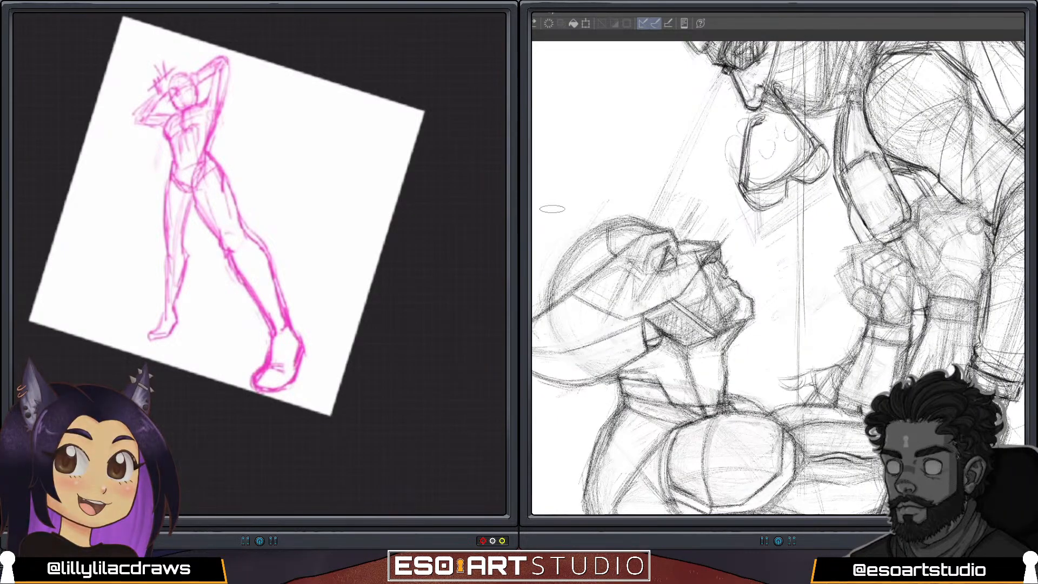
{"action": "left_click_drag", "start_coordinate": [572, 214], "coordinate": [636, 138]}
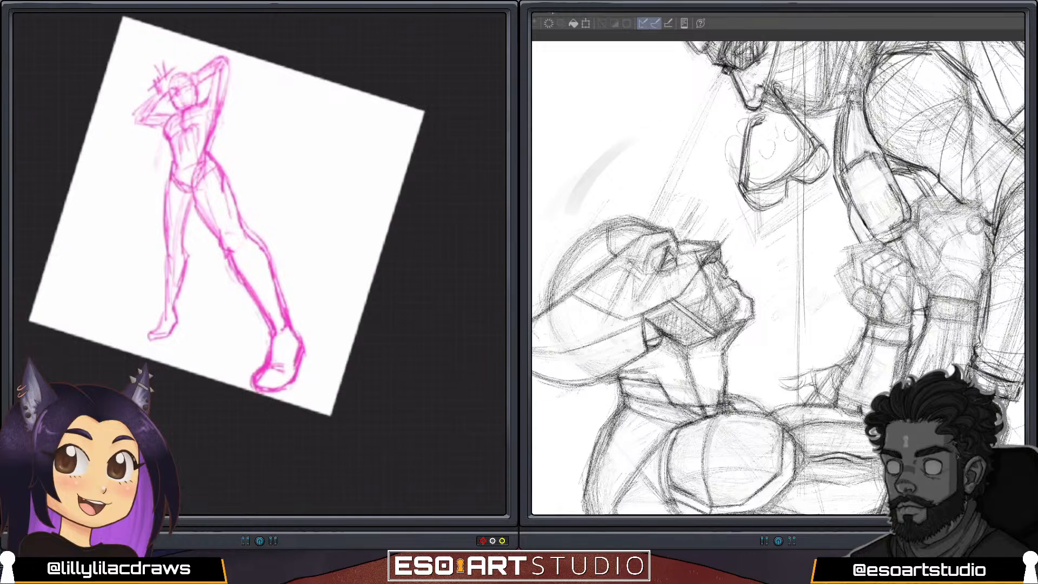
{"action": "key", "text": "ctrl+z"}
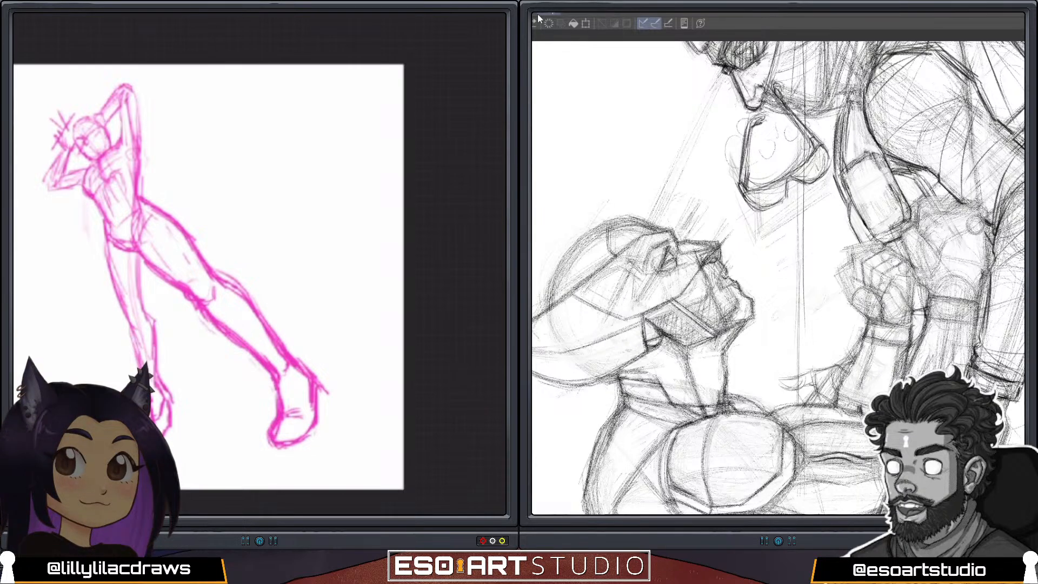
Select the straighter leg with a freehand selection and clear it from Layer 1.
{"action": "key", "text": "s"}
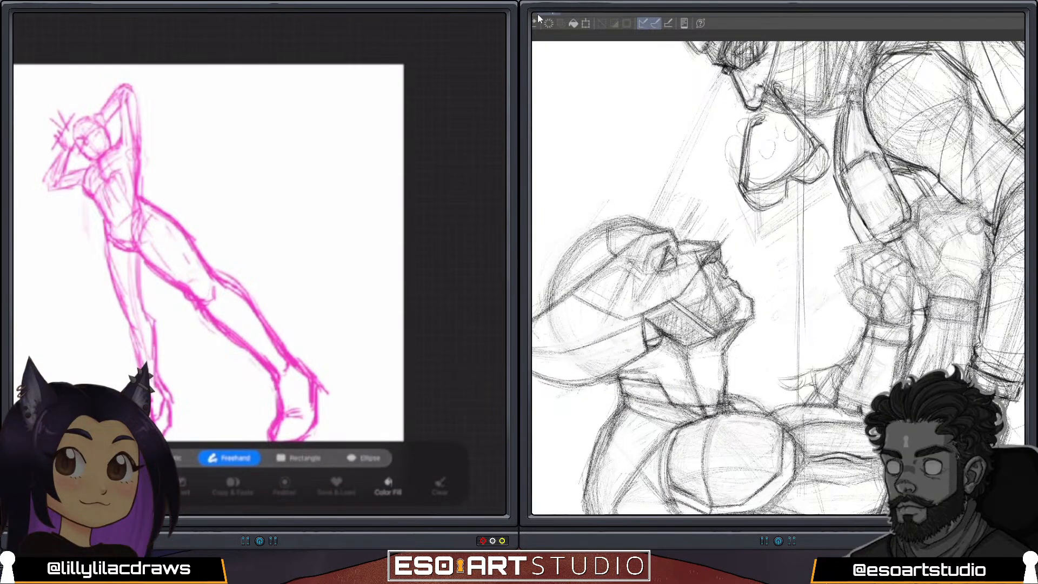
{"action": "mouse_move", "coordinate": [148, 281]}
{"action": "left_mouse_down"}
{"action": "mouse_move", "coordinate": [95, 358]}
{"action": "mouse_move", "coordinate": [96, 382]}
{"action": "mouse_move", "coordinate": [195, 350]}
{"action": "mouse_move", "coordinate": [148, 280]}
{"action": "left_mouse_up"}
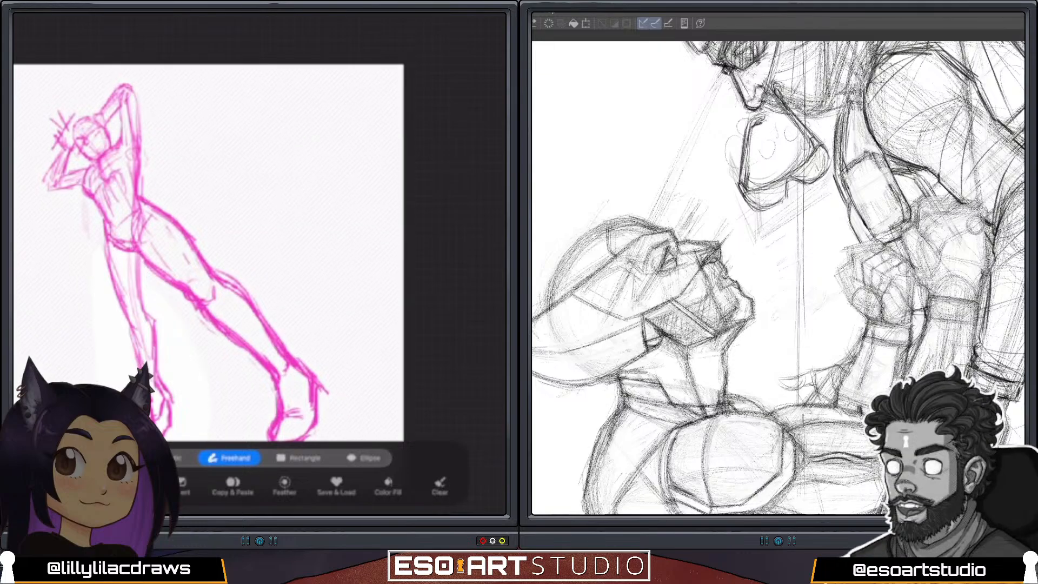
{"action": "key", "text": "l"}
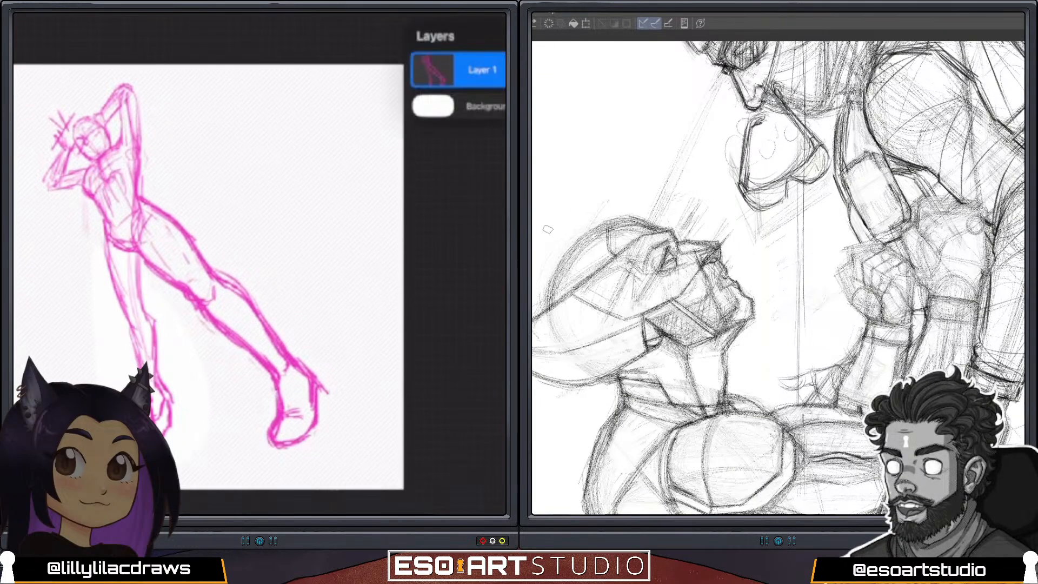
{"action": "left_click_drag", "start_coordinate": [546, 234], "coordinate": [610, 189]}
{"action": "left_click", "coordinate": [481, 70]}
{"action": "left_click", "coordinate": [329, 111]}
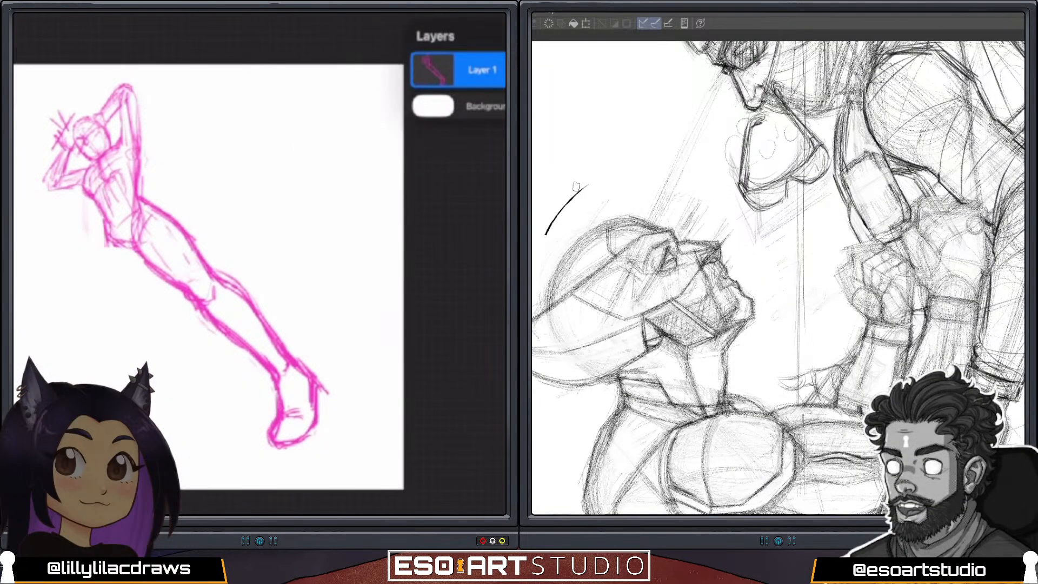
Sketch the straighter leg again with a loose thigh curve, a knee circle, a shin line and a small foot.
{"action": "left_click_drag", "start_coordinate": [106, 246], "coordinate": [140, 333]}
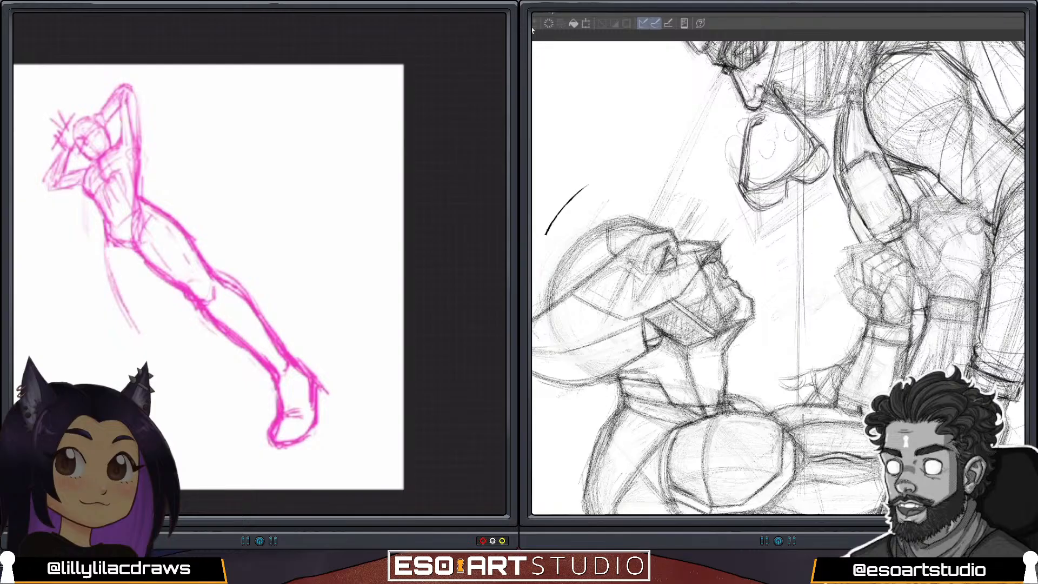
{"action": "key", "text": "ctrl+z"}
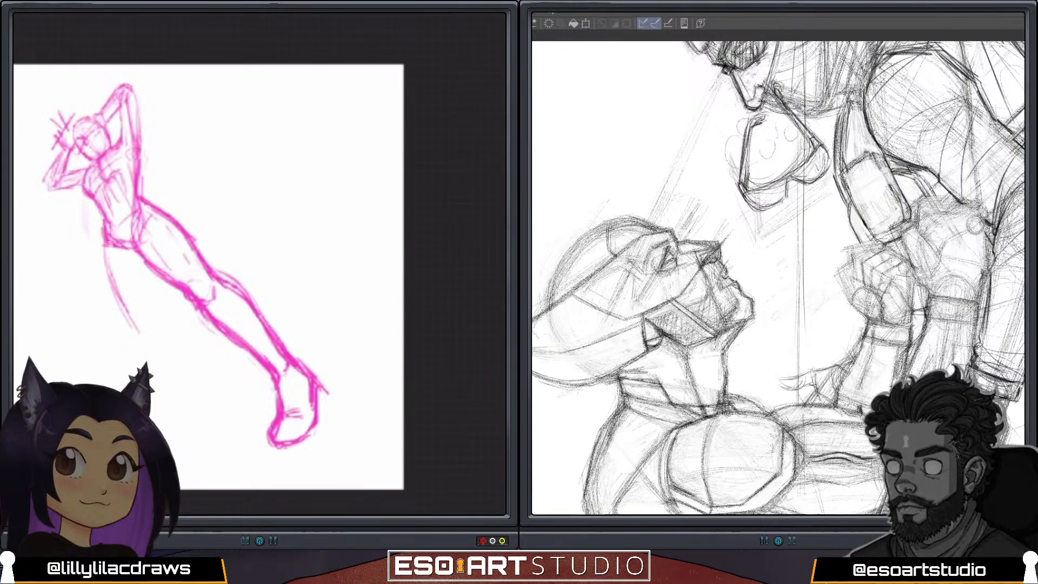
{"action": "left_click_drag", "start_coordinate": [95, 219], "coordinate": [136, 318]}
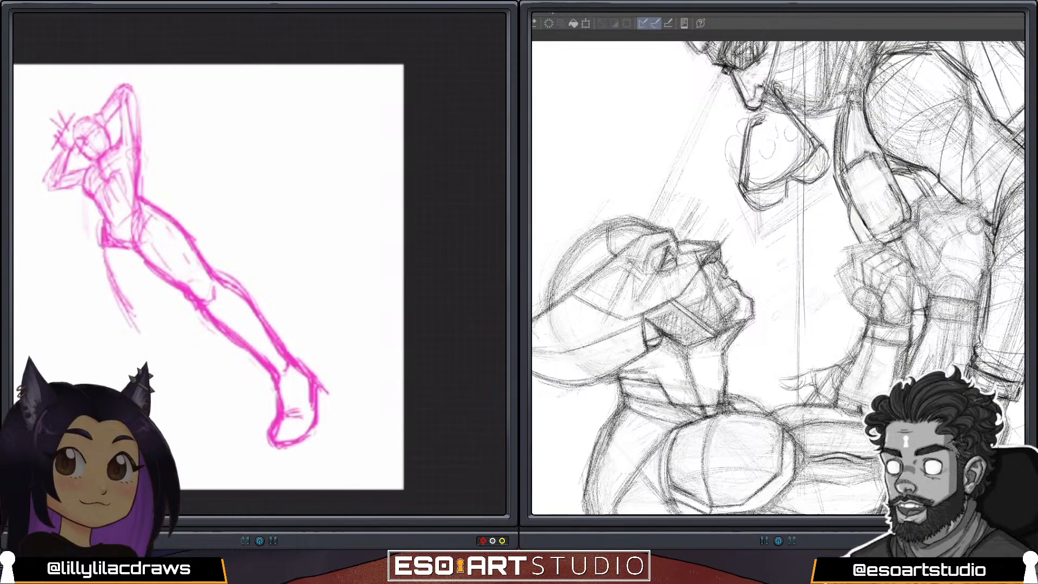
{"action": "left_click_drag", "start_coordinate": [107, 270], "coordinate": [168, 394]}
{"action": "left_click_drag", "start_coordinate": [135, 342], "coordinate": [170, 396]}
{"action": "mouse_move", "coordinate": [133, 339]}
{"action": "left_mouse_down"}
{"action": "mouse_move", "coordinate": [163, 384]}
{"action": "mouse_move", "coordinate": [161, 373]}
{"action": "mouse_move", "coordinate": [178, 426]}
{"action": "mouse_move", "coordinate": [167, 443]}
{"action": "left_mouse_up"}
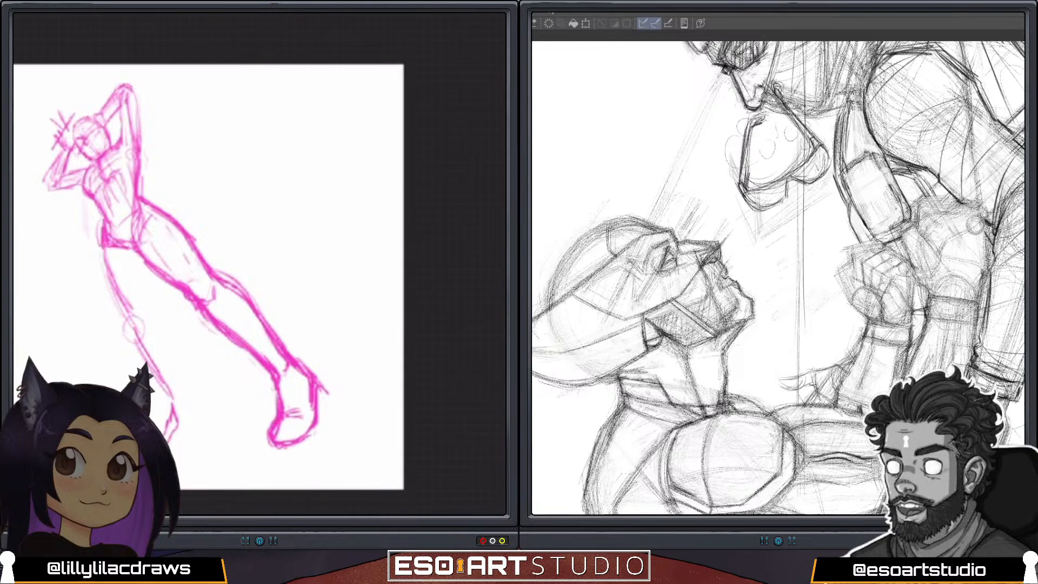
{"action": "scroll", "coordinate": [259, 263], "scroll_direction": "down", "scroll_amount": 3}
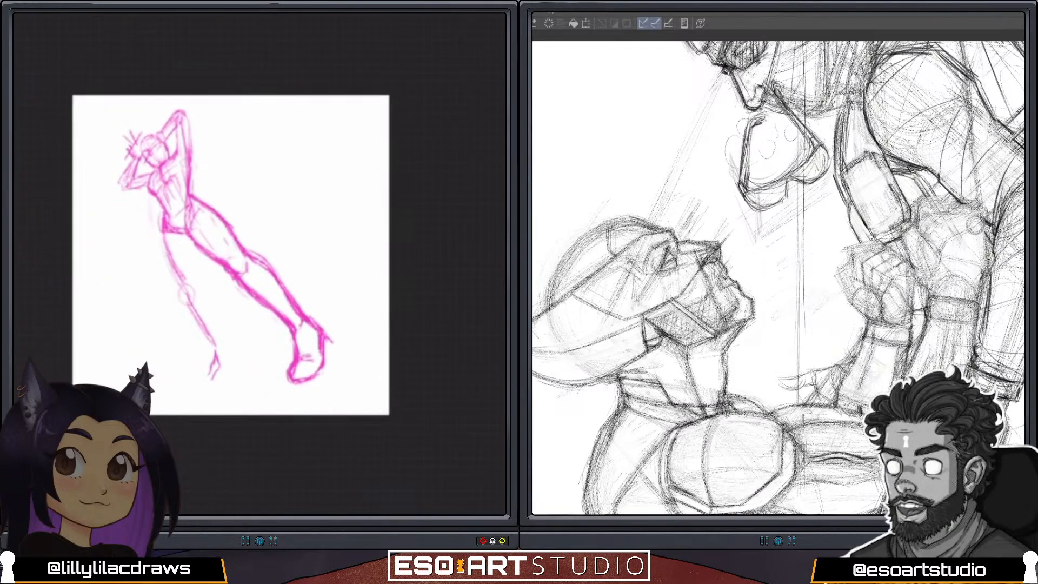
{"action": "scroll", "coordinate": [259, 264], "scroll_direction": "up", "scroll_amount": 2}
{"action": "scroll", "coordinate": [260, 263], "scroll_direction": "up", "scroll_amount": 1}
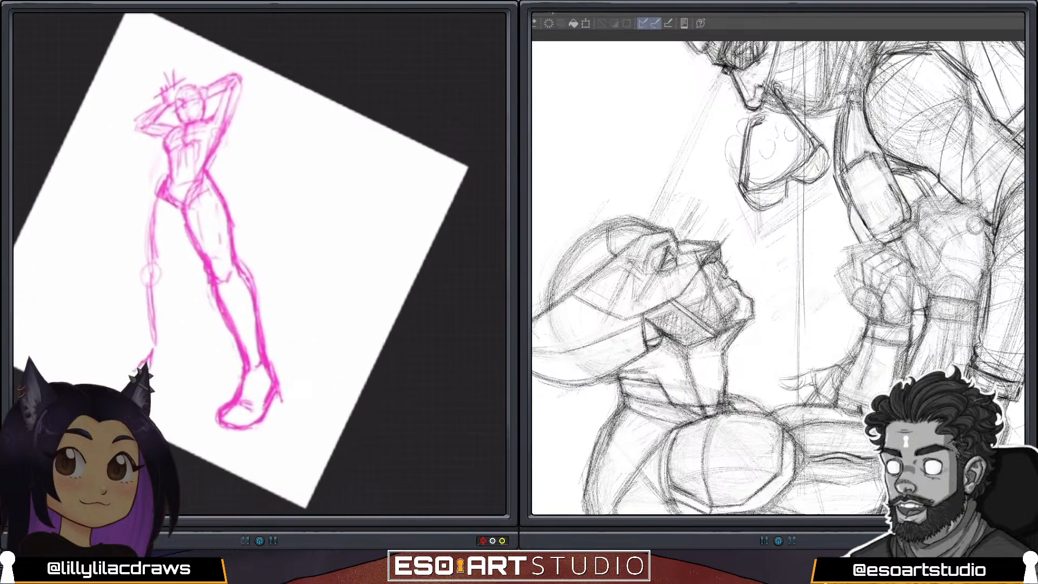
Rework the torso by redrawing the chest and reshaping the waist and side contours down to the hip.
{"action": "key", "text": "s"}
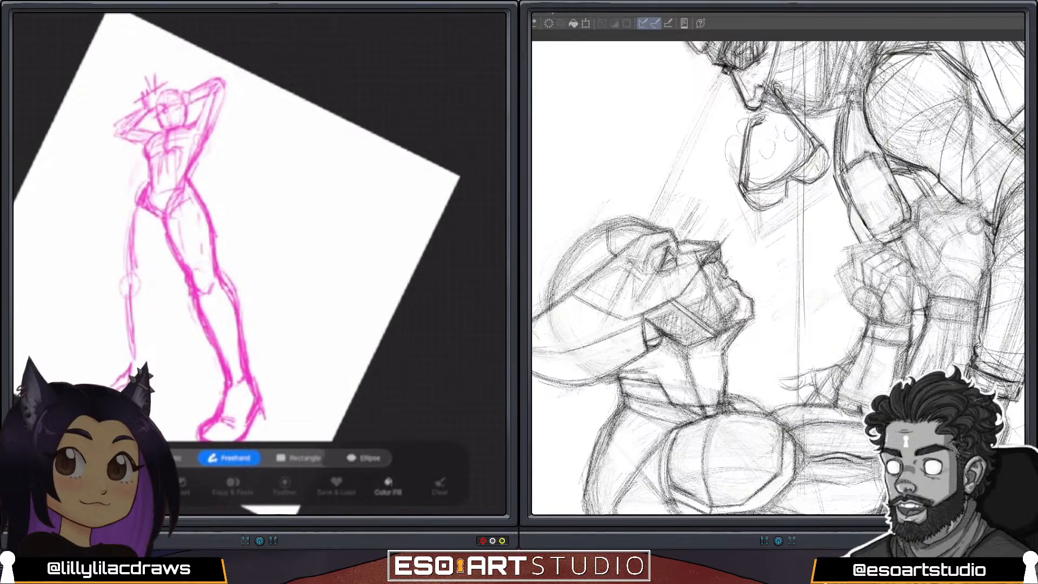
{"action": "key", "text": "s"}
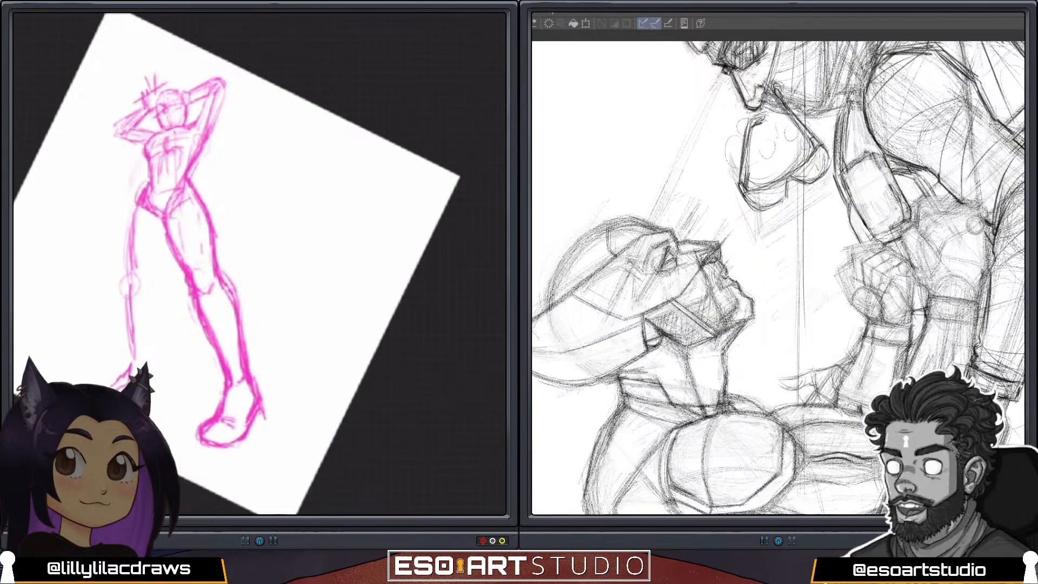
{"action": "mouse_move", "coordinate": [165, 137]}
{"action": "left_mouse_down"}
{"action": "mouse_move", "coordinate": [156, 145]}
{"action": "mouse_move", "coordinate": [171, 154]}
{"action": "left_mouse_up"}
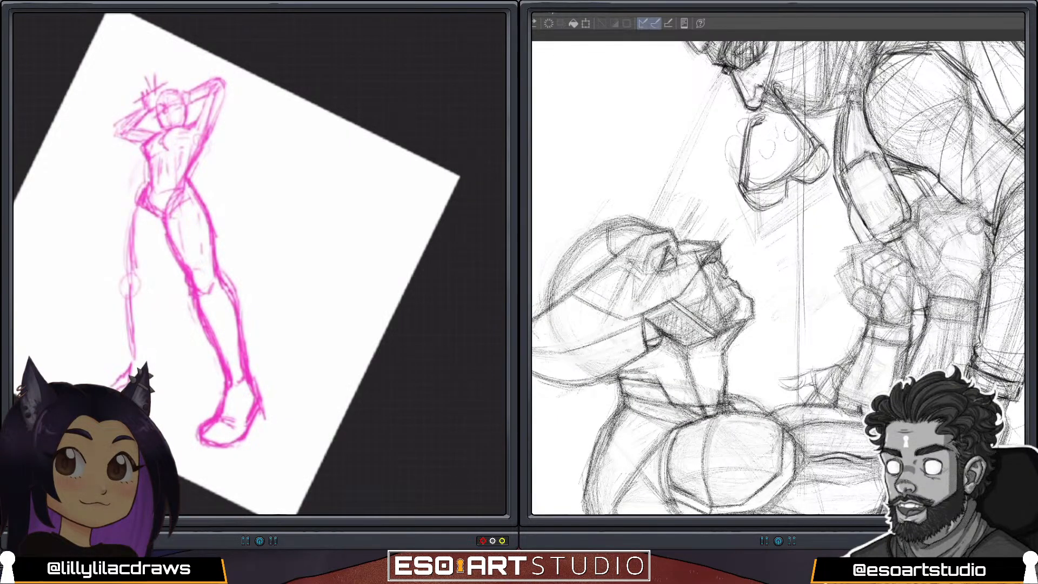
{"action": "left_click_drag", "start_coordinate": [147, 161], "coordinate": [148, 184]}
{"action": "left_click_drag", "start_coordinate": [208, 140], "coordinate": [179, 184]}
{"action": "left_click_drag", "start_coordinate": [196, 129], "coordinate": [190, 140]}
{"action": "left_click_drag", "start_coordinate": [146, 181], "coordinate": [135, 214]}
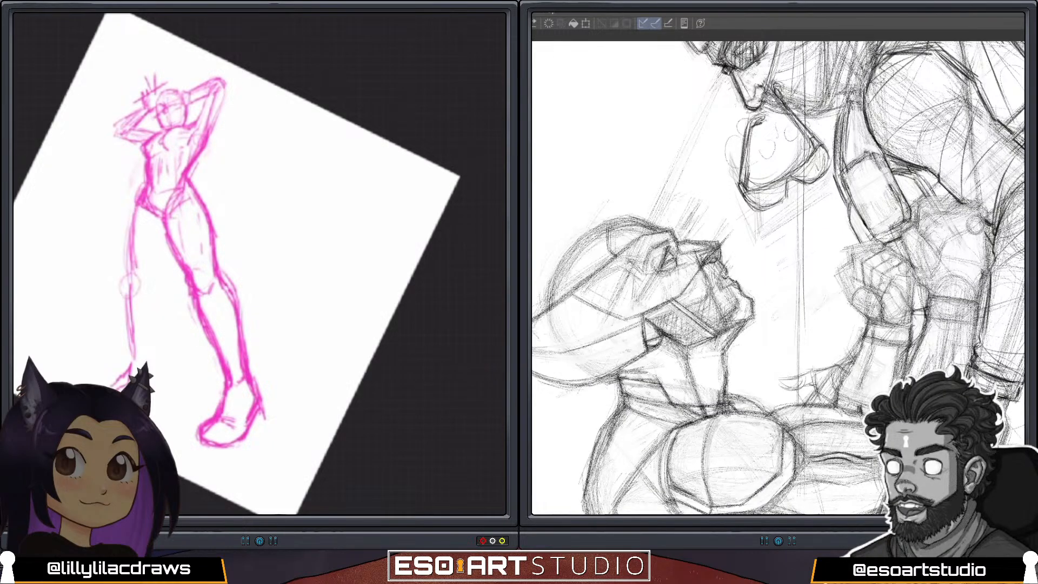
{"action": "mouse_move", "coordinate": [145, 161]}
{"action": "left_mouse_down"}
{"action": "mouse_move", "coordinate": [151, 184]}
{"action": "mouse_move", "coordinate": [135, 218]}
{"action": "left_mouse_up"}
{"action": "left_click_drag", "start_coordinate": [206, 145], "coordinate": [191, 169]}
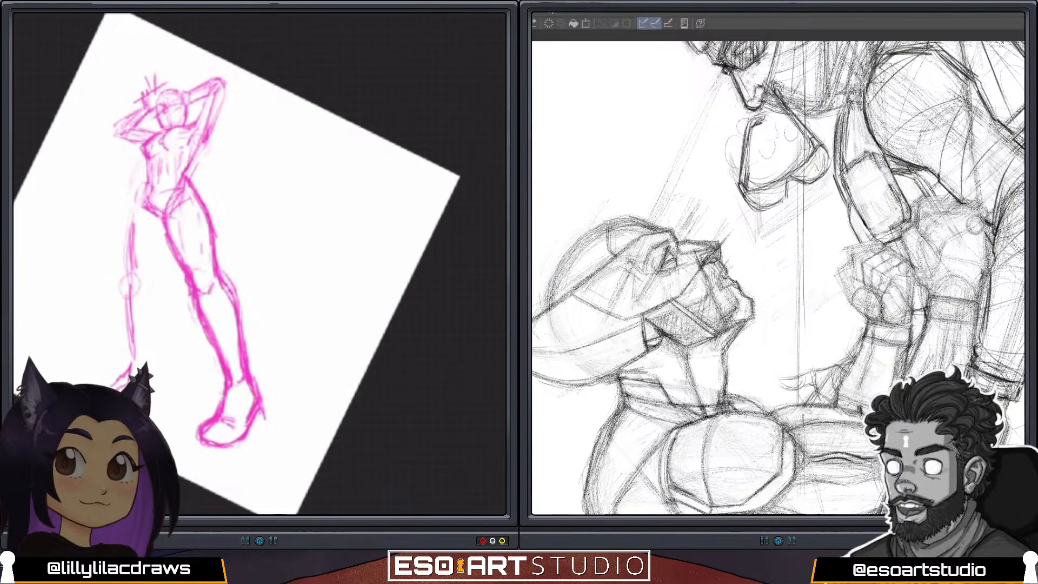
Select the hips and both legs with a freehand selection and clear them from Layer 1.
{"action": "key", "text": "s"}
{"action": "scroll", "coordinate": [217, 249], "scroll_direction": "down", "scroll_amount": 2}
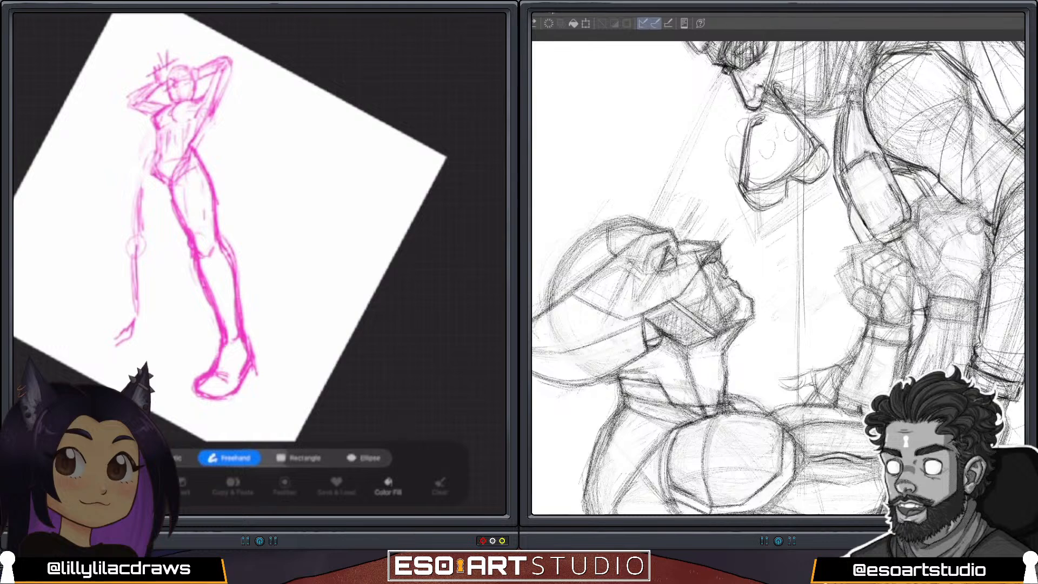
{"action": "left_click_drag", "start_coordinate": [184, 412], "coordinate": [257, 268]}
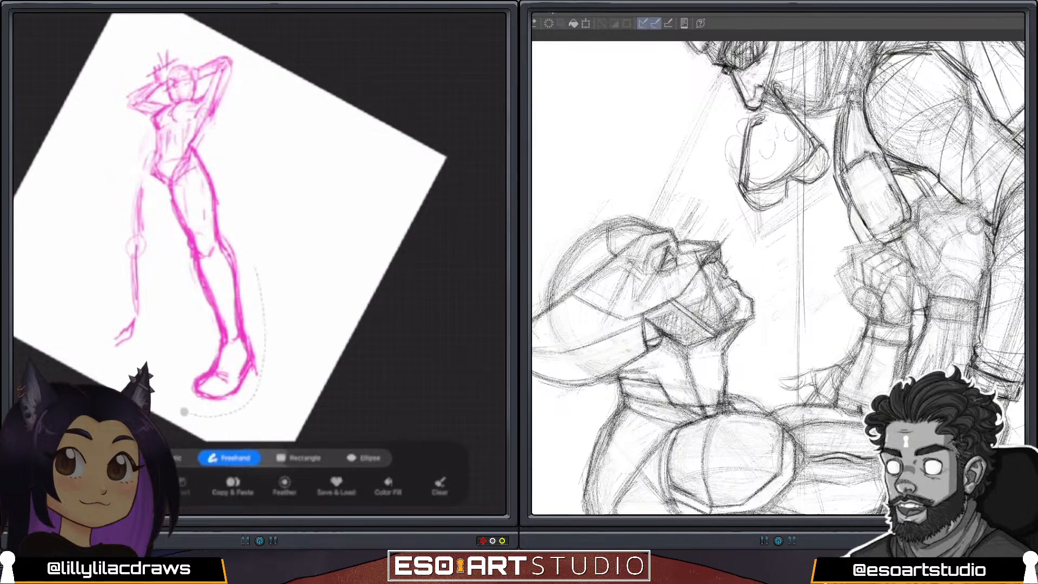
{"action": "mouse_move", "coordinate": [92, 246]}
{"action": "left_mouse_down"}
{"action": "mouse_move", "coordinate": [111, 362]}
{"action": "mouse_move", "coordinate": [158, 410]}
{"action": "mouse_move", "coordinate": [184, 413]}
{"action": "left_mouse_up"}
{"action": "left_click", "coordinate": [500, 19]}
{"action": "left_click", "coordinate": [476, 70]}
{"action": "left_click", "coordinate": [335, 111]}
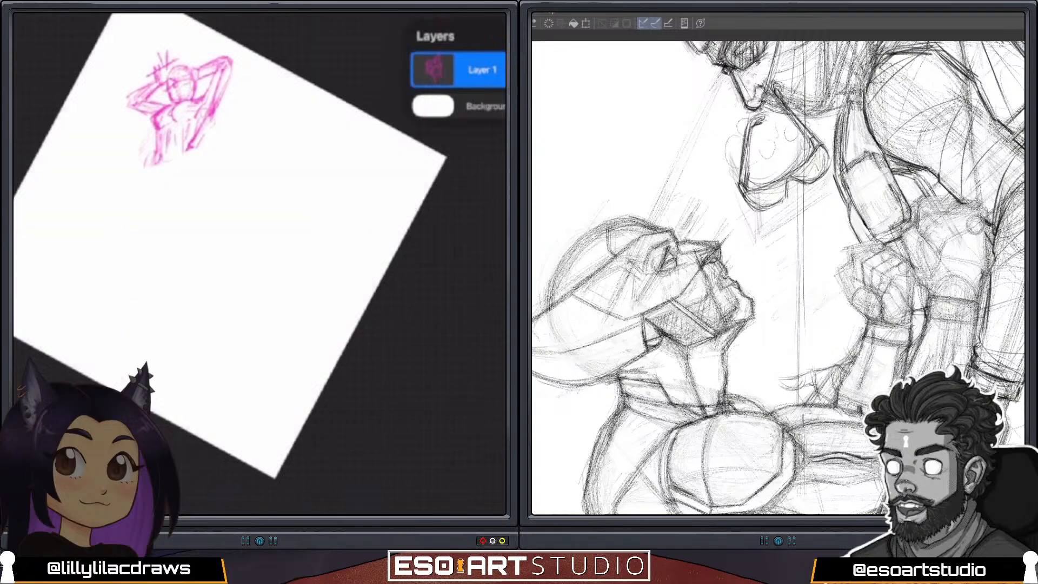
Redraw the lower torso and pelvis with hip contours tapering to the crotch.
{"action": "mouse_move", "coordinate": [169, 165]}
{"action": "left_mouse_down"}
{"action": "mouse_move", "coordinate": [144, 168]}
{"action": "mouse_move", "coordinate": [182, 170]}
{"action": "left_mouse_up"}
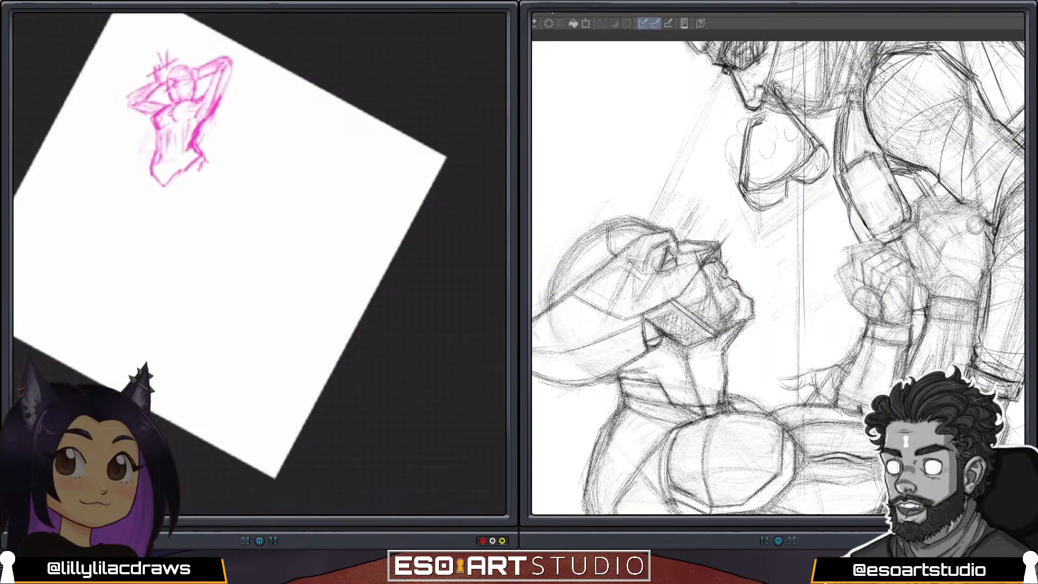
{"action": "left_click_drag", "start_coordinate": [200, 165], "coordinate": [176, 185]}
{"action": "left_click_drag", "start_coordinate": [190, 170], "coordinate": [163, 193]}
Sketch the outstretched leg's thigh from the hip, place circles for the knee, and reinforce both thigh contours.
{"action": "mouse_move", "coordinate": [190, 187]}
{"action": "left_mouse_down"}
{"action": "mouse_move", "coordinate": [223, 288]}
{"action": "mouse_move", "coordinate": [223, 258]}
{"action": "mouse_move", "coordinate": [235, 278]}
{"action": "mouse_move", "coordinate": [237, 264]}
{"action": "mouse_move", "coordinate": [214, 280]}
{"action": "mouse_move", "coordinate": [235, 263]}
{"action": "left_mouse_up"}
{"action": "left_click_drag", "start_coordinate": [237, 262], "coordinate": [239, 274]}
{"action": "left_click_drag", "start_coordinate": [204, 162], "coordinate": [219, 193]}
{"action": "mouse_move", "coordinate": [201, 157]}
{"action": "left_mouse_down"}
{"action": "mouse_move", "coordinate": [224, 197]}
{"action": "mouse_move", "coordinate": [226, 239]}
{"action": "left_mouse_up"}
{"action": "left_click_drag", "start_coordinate": [174, 187], "coordinate": [177, 203]}
{"action": "left_click_drag", "start_coordinate": [186, 158], "coordinate": [173, 199]}
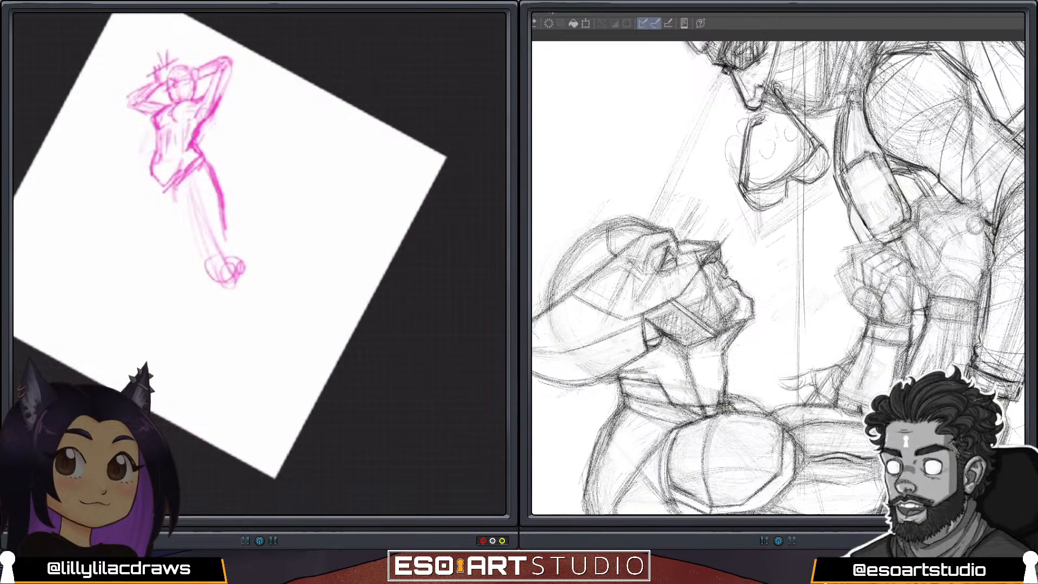
{"action": "mouse_move", "coordinate": [180, 159]}
{"action": "left_mouse_down"}
{"action": "mouse_move", "coordinate": [171, 199]}
{"action": "mouse_move", "coordinate": [183, 233]}
{"action": "left_mouse_up"}
{"action": "left_click_drag", "start_coordinate": [176, 197], "coordinate": [210, 269]}
{"action": "left_click_drag", "start_coordinate": [176, 189], "coordinate": [214, 274]}
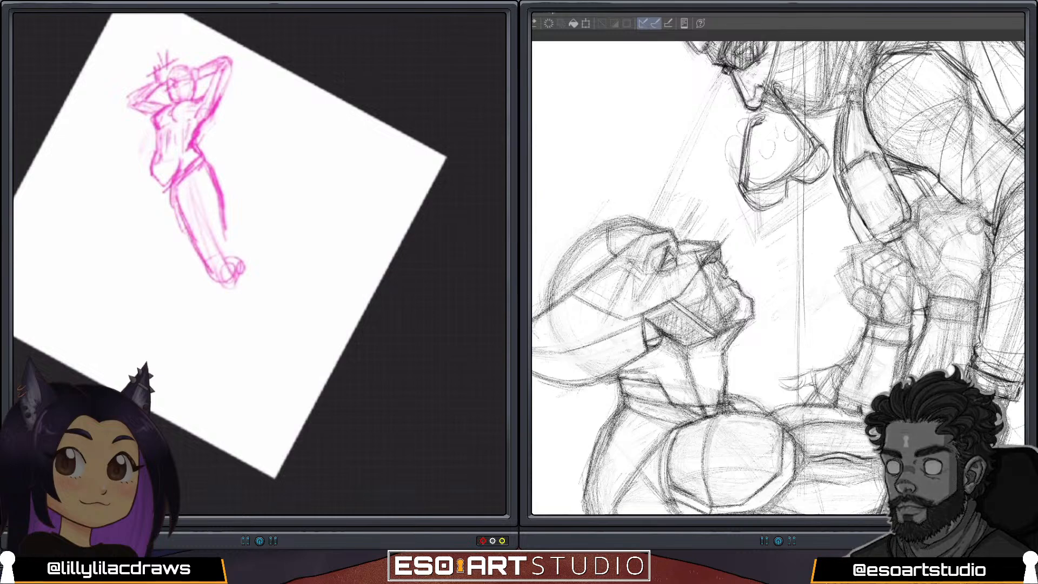
{"action": "left_click_drag", "start_coordinate": [224, 217], "coordinate": [242, 278]}
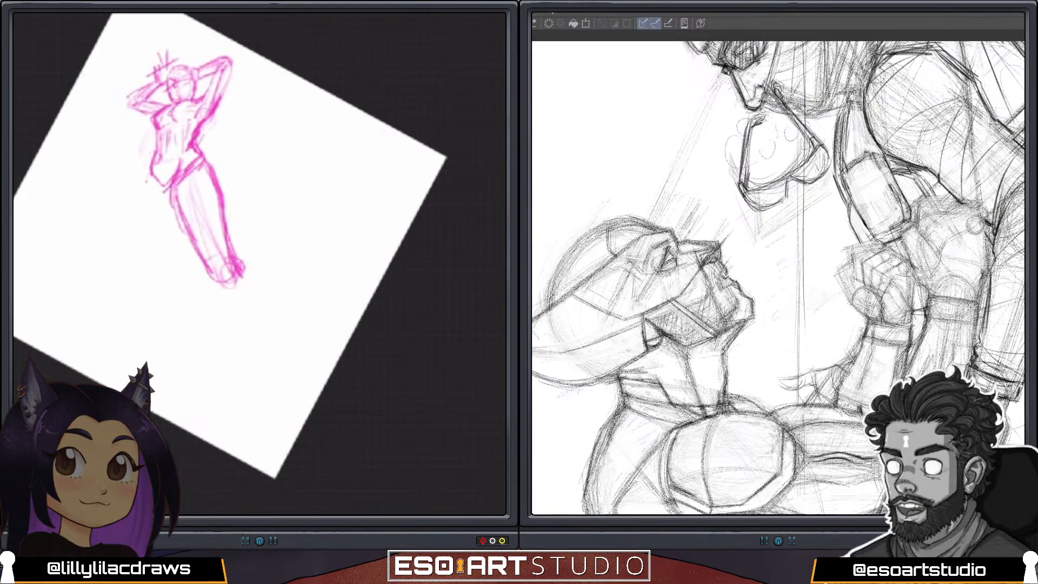
Draw the straighter leg's outer and inner thigh contours and extend a gesture line for the lower leg.
{"action": "left_click_drag", "start_coordinate": [149, 178], "coordinate": [137, 212]}
{"action": "left_click_drag", "start_coordinate": [149, 178], "coordinate": [136, 249]}
{"action": "left_click_drag", "start_coordinate": [175, 211], "coordinate": [154, 265]}
{"action": "left_click_drag", "start_coordinate": [173, 183], "coordinate": [193, 256]}
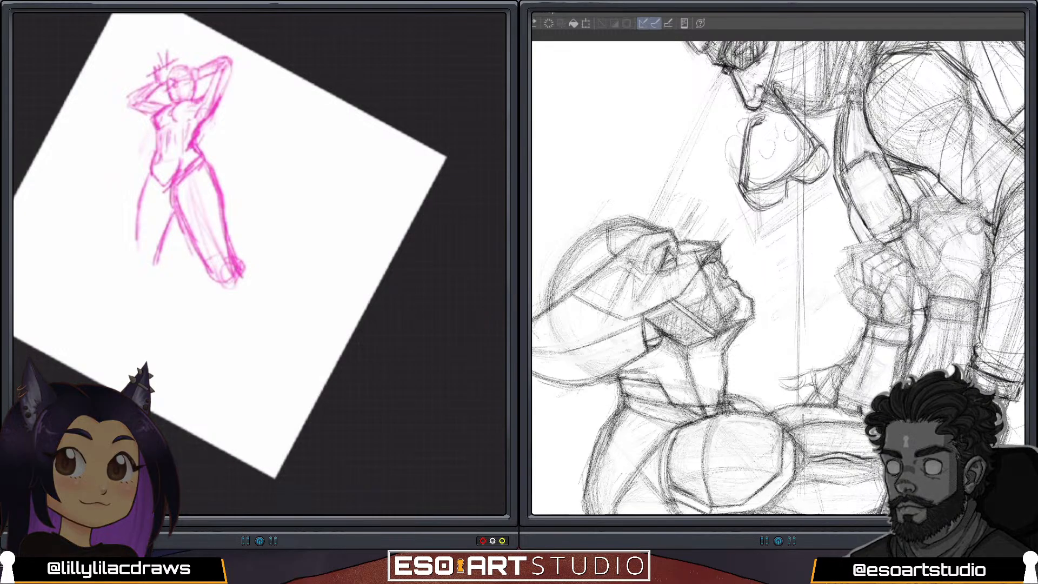
{"action": "mouse_move", "coordinate": [151, 171]}
{"action": "left_mouse_down"}
{"action": "mouse_move", "coordinate": [134, 259]}
{"action": "mouse_move", "coordinate": [142, 314]}
{"action": "left_mouse_up"}
{"action": "left_click_drag", "start_coordinate": [143, 268], "coordinate": [143, 364]}
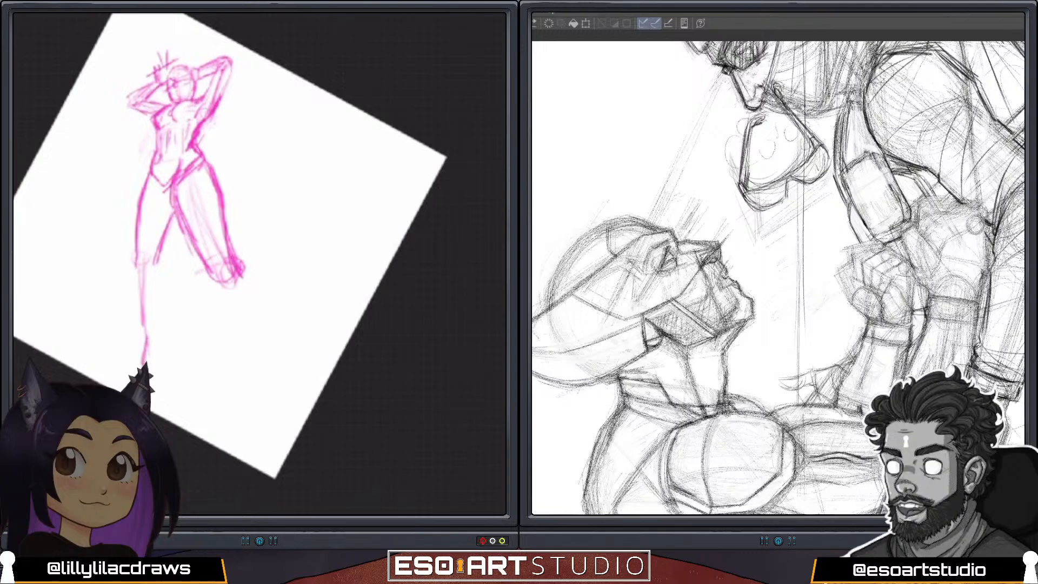
Undo the last lower-leg strokes and sketch a knee circle at the end of the straighter leg's thigh.
{"action": "scroll", "coordinate": [227, 260], "scroll_direction": "down", "scroll_amount": 2}
{"action": "key", "text": "ctrl+z"}
{"action": "scroll", "coordinate": [227, 282], "scroll_direction": "up", "scroll_amount": 1}
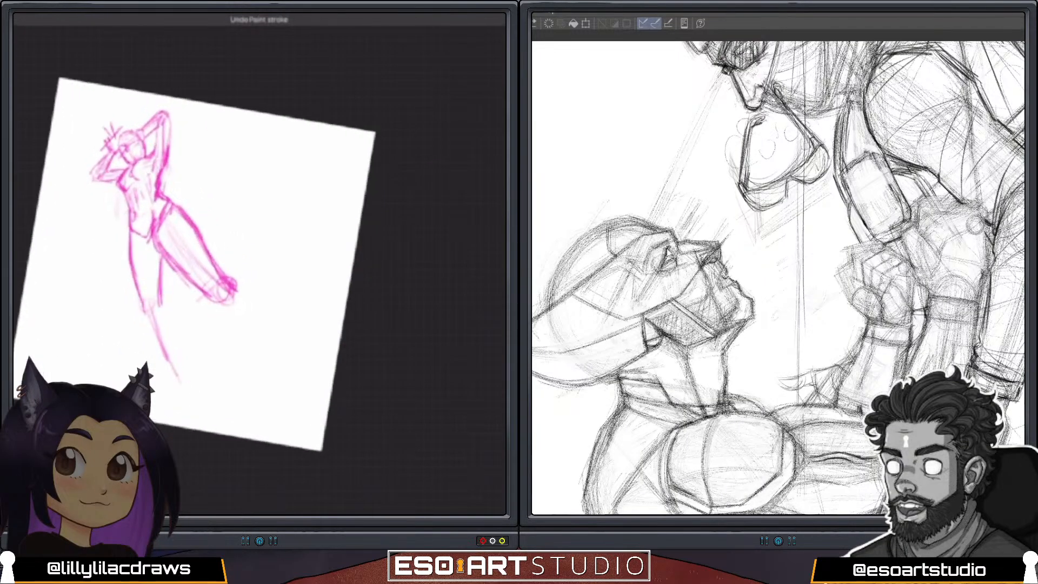
{"action": "key", "text": "ctrl+z"}
{"action": "key", "text": "ctrl+z"}
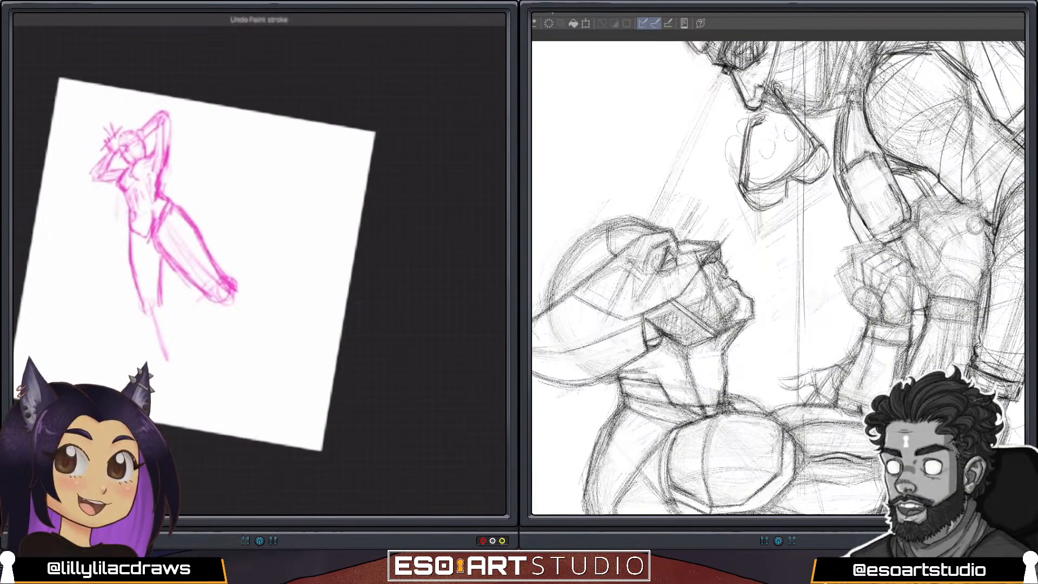
{"action": "mouse_move", "coordinate": [136, 237]}
{"action": "left_mouse_down"}
{"action": "mouse_move", "coordinate": [142, 298]}
{"action": "mouse_move", "coordinate": [170, 299]}
{"action": "left_mouse_up"}
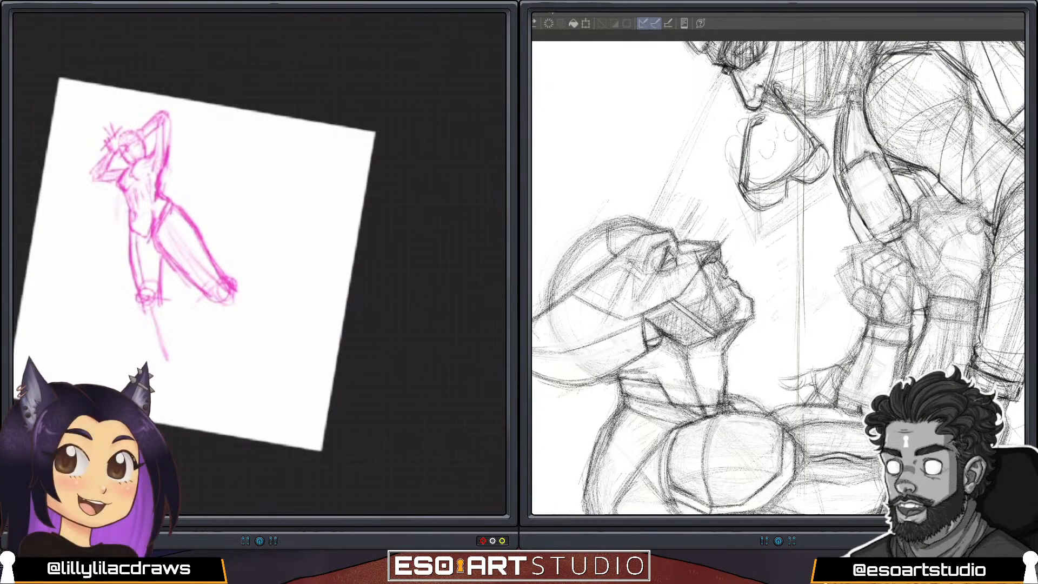
{"action": "mouse_move", "coordinate": [190, 264]}
{"action": "left_mouse_down"}
{"action": "mouse_move", "coordinate": [215, 280]}
{"action": "mouse_move", "coordinate": [190, 285]}
{"action": "left_mouse_up"}
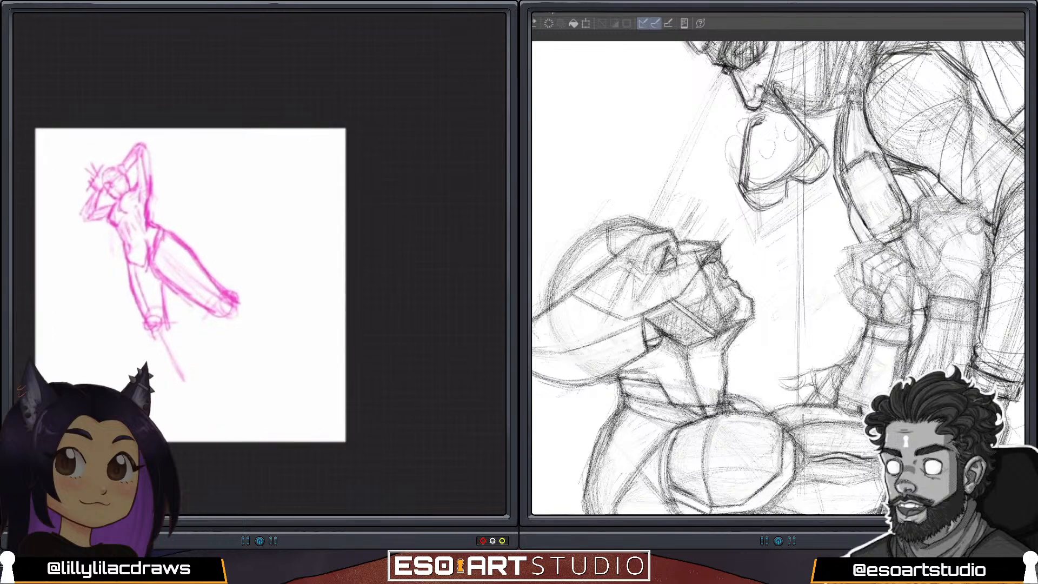
Draw the straighter leg's shin, calf and ankle, and outline the eye of the upturned head on the other canvas.
{"action": "left_click_drag", "start_coordinate": [651, 249], "coordinate": [672, 241]}
{"action": "left_click_drag", "start_coordinate": [155, 330], "coordinate": [190, 411]}
{"action": "mouse_move", "coordinate": [661, 244]}
{"action": "left_mouse_down"}
{"action": "mouse_move", "coordinate": [642, 273]}
{"action": "mouse_move", "coordinate": [660, 267]}
{"action": "left_mouse_up"}
{"action": "left_click_drag", "start_coordinate": [167, 324], "coordinate": [179, 342]}
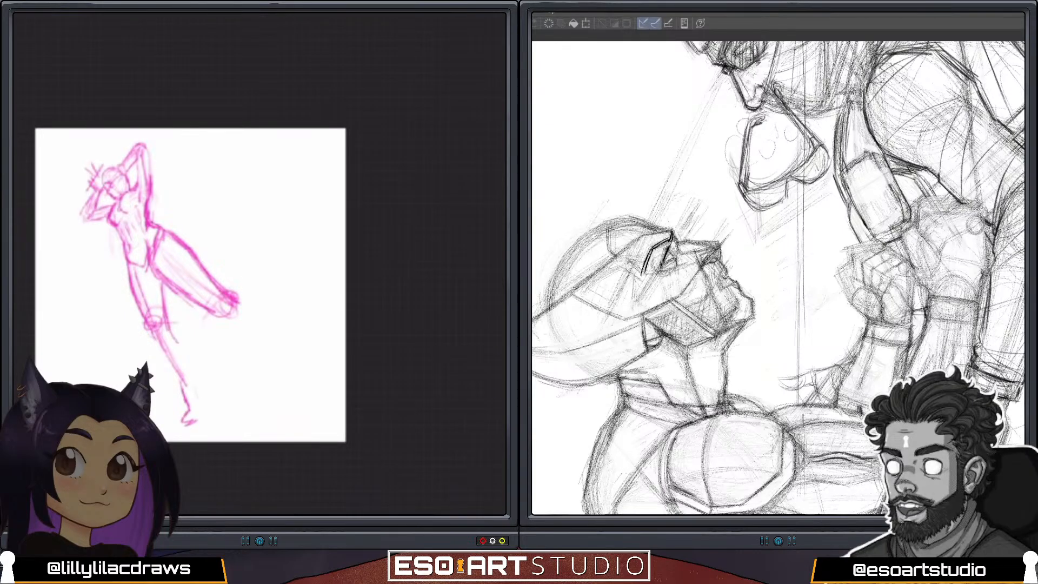
{"action": "left_click_drag", "start_coordinate": [671, 243], "coordinate": [661, 267]}
{"action": "left_click_drag", "start_coordinate": [179, 342], "coordinate": [190, 386]}
{"action": "left_click_drag", "start_coordinate": [662, 267], "coordinate": [677, 256]}
{"action": "left_click_drag", "start_coordinate": [192, 383], "coordinate": [206, 400]}
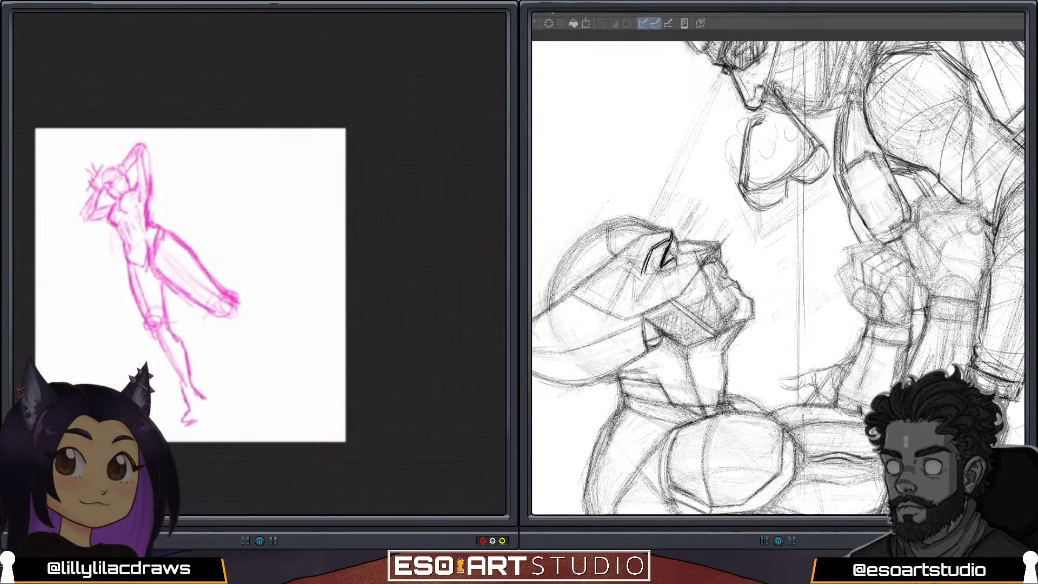
Draw the straighter leg's foot and reinforce that leg's contours, darkening the upturned head's eye on the other canvas.
{"action": "left_click_drag", "start_coordinate": [663, 267], "coordinate": [676, 259]}
{"action": "left_click_drag", "start_coordinate": [206, 401], "coordinate": [200, 420]}
{"action": "left_click_drag", "start_coordinate": [670, 249], "coordinate": [674, 260]}
{"action": "left_click_drag", "start_coordinate": [184, 415], "coordinate": [189, 427]}
{"action": "left_click_drag", "start_coordinate": [157, 343], "coordinate": [192, 406]}
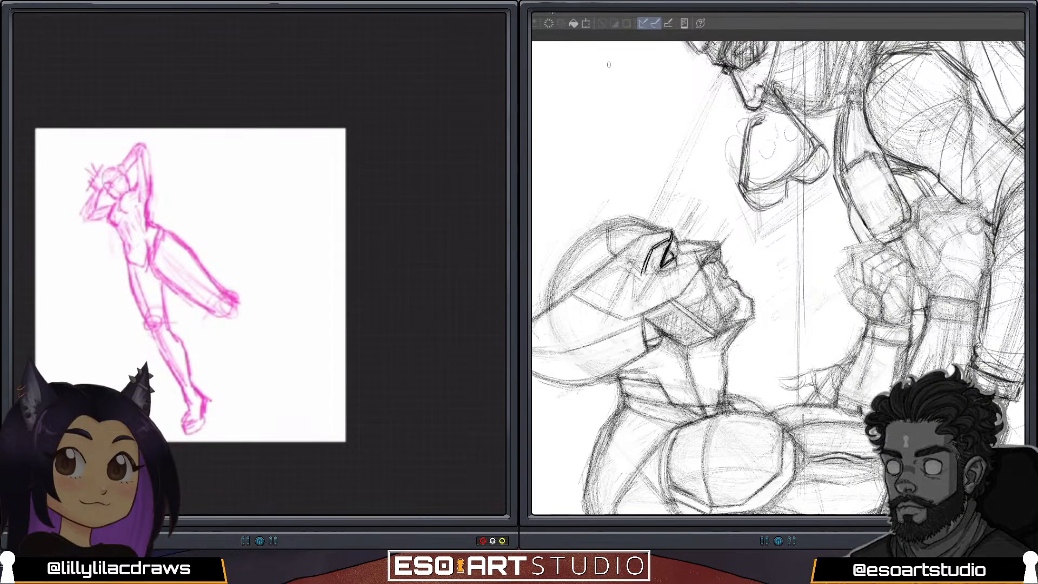
{"action": "mouse_move", "coordinate": [131, 271]}
{"action": "left_mouse_down"}
{"action": "mouse_move", "coordinate": [148, 322]}
{"action": "mouse_move", "coordinate": [166, 325]}
{"action": "mouse_move", "coordinate": [163, 315]}
{"action": "left_mouse_up"}
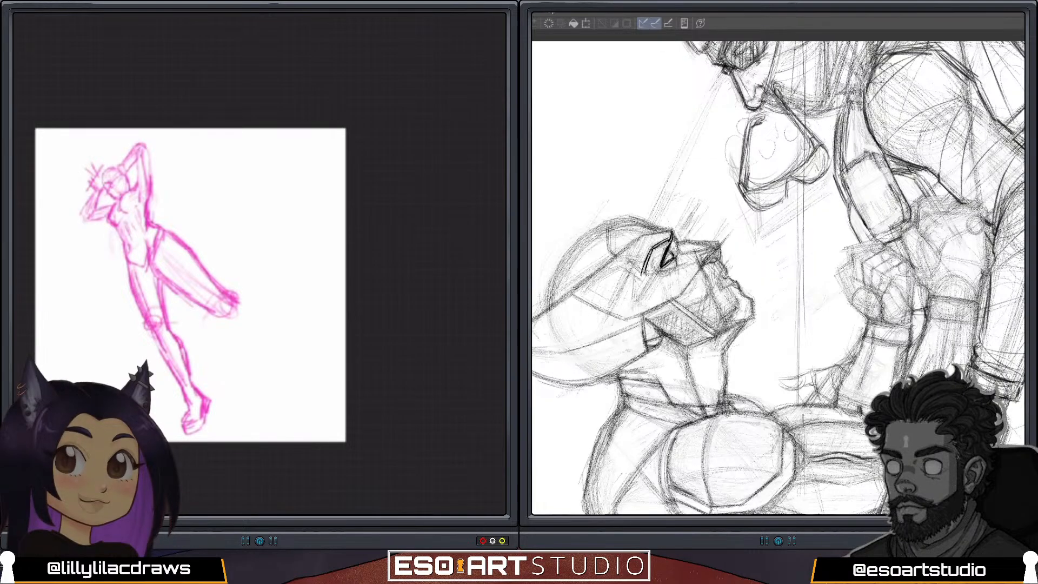
{"action": "left_click_drag", "start_coordinate": [181, 350], "coordinate": [193, 392]}
Try a knee circle higher on the outstretched thigh and rework the thigh's upper and lower contours.
{"action": "mouse_move", "coordinate": [166, 275]}
{"action": "left_mouse_down"}
{"action": "mouse_move", "coordinate": [210, 308]}
{"action": "mouse_move", "coordinate": [198, 300]}
{"action": "mouse_move", "coordinate": [211, 292]}
{"action": "left_mouse_up"}
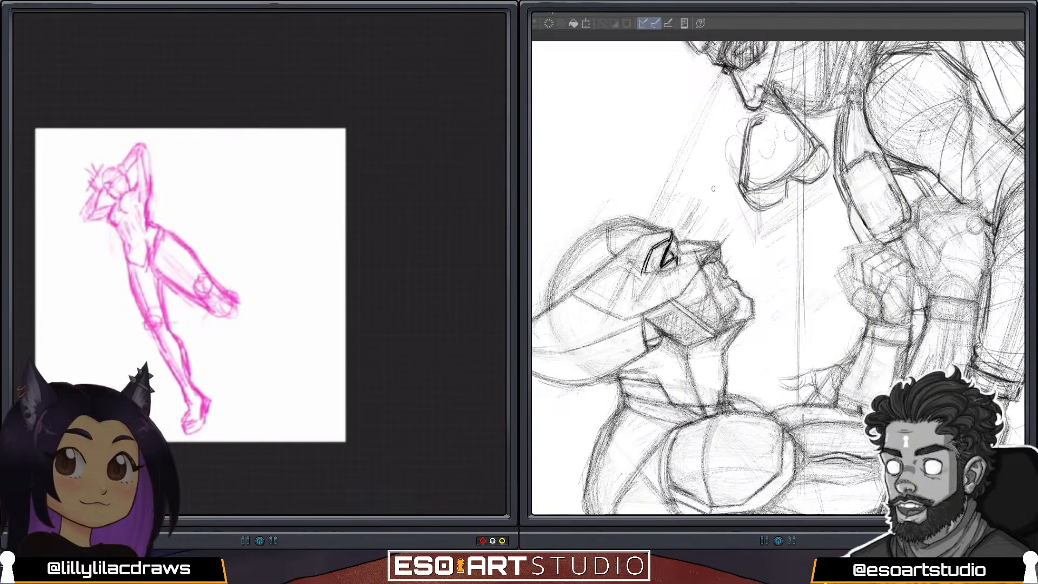
{"action": "left_click_drag", "start_coordinate": [196, 253], "coordinate": [214, 288]}
{"action": "left_click_drag", "start_coordinate": [152, 262], "coordinate": [198, 292]}
{"action": "mouse_move", "coordinate": [185, 252]}
{"action": "left_mouse_down"}
{"action": "mouse_move", "coordinate": [219, 297]}
{"action": "mouse_move", "coordinate": [208, 308]}
{"action": "left_mouse_up"}
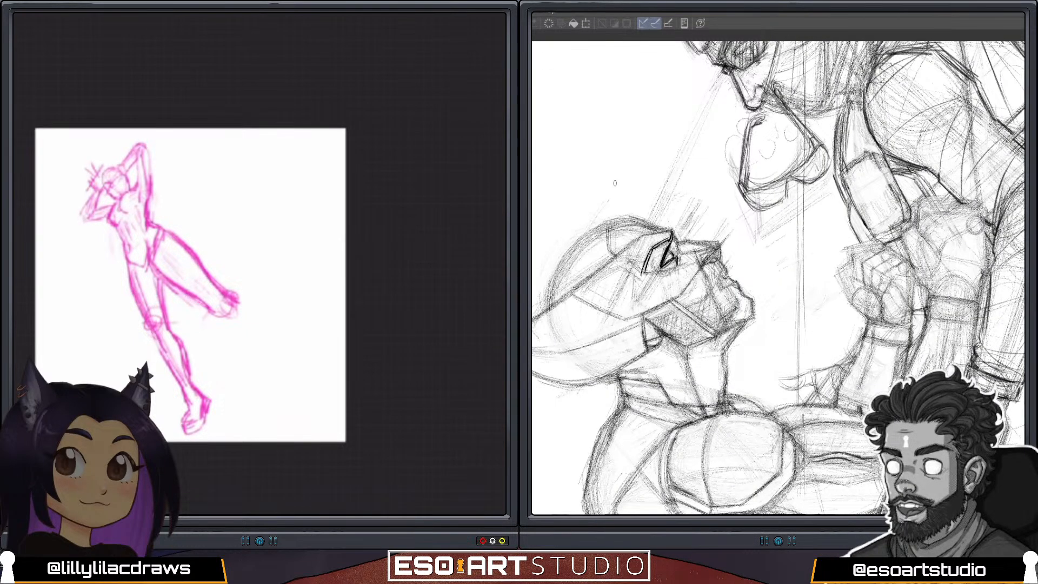
Draw the outstretched leg's knee and lower leg, with shin and calf contours running down to the ankle.
{"action": "mouse_move", "coordinate": [168, 236]}
{"action": "left_mouse_down"}
{"action": "mouse_move", "coordinate": [243, 301]}
{"action": "mouse_move", "coordinate": [206, 301]}
{"action": "mouse_move", "coordinate": [220, 288]}
{"action": "mouse_move", "coordinate": [233, 295]}
{"action": "mouse_move", "coordinate": [269, 343]}
{"action": "left_mouse_up"}
{"action": "left_click_drag", "start_coordinate": [238, 297], "coordinate": [282, 354]}
{"action": "left_click_drag", "start_coordinate": [209, 305], "coordinate": [276, 370]}
{"action": "left_click_drag", "start_coordinate": [209, 309], "coordinate": [282, 374]}
{"action": "left_click_drag", "start_coordinate": [272, 339], "coordinate": [306, 361]}
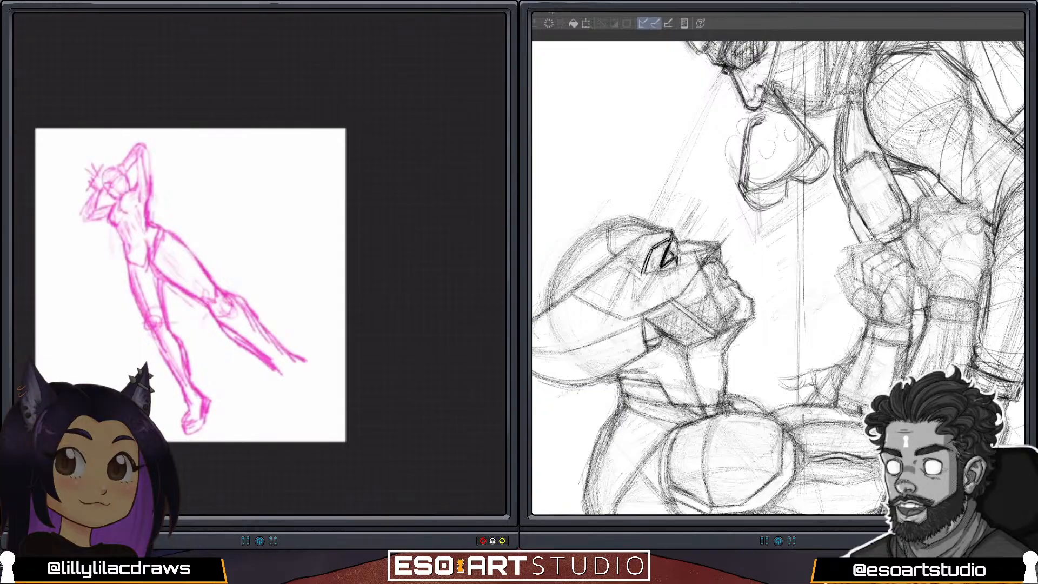
Draw the outstretched leg's ankle and large forward foot, and add the brow line above the upturned head's eye on the other canvas.
{"action": "left_click_drag", "start_coordinate": [672, 234], "coordinate": [673, 248]}
{"action": "left_click_drag", "start_coordinate": [275, 361], "coordinate": [292, 409]}
{"action": "left_click_drag", "start_coordinate": [673, 231], "coordinate": [677, 243]}
{"action": "left_click_drag", "start_coordinate": [304, 361], "coordinate": [321, 382]}
{"action": "left_click_drag", "start_coordinate": [674, 232], "coordinate": [678, 241]}
{"action": "mouse_move", "coordinate": [301, 360]}
{"action": "left_mouse_down"}
{"action": "mouse_move", "coordinate": [323, 378]}
{"action": "mouse_move", "coordinate": [294, 422]}
{"action": "mouse_move", "coordinate": [315, 429]}
{"action": "mouse_move", "coordinate": [325, 405]}
{"action": "mouse_move", "coordinate": [296, 428]}
{"action": "mouse_move", "coordinate": [325, 417]}
{"action": "mouse_move", "coordinate": [327, 402]}
{"action": "left_mouse_up"}
{"action": "left_click_drag", "start_coordinate": [639, 239], "coordinate": [670, 233]}
{"action": "mouse_move", "coordinate": [318, 380]}
{"action": "left_mouse_down"}
{"action": "mouse_move", "coordinate": [319, 397]}
{"action": "mouse_move", "coordinate": [320, 387]}
{"action": "left_mouse_up"}
{"action": "left_click_drag", "start_coordinate": [640, 237], "coordinate": [676, 230]}
{"action": "left_click_drag", "start_coordinate": [306, 362], "coordinate": [320, 376]}
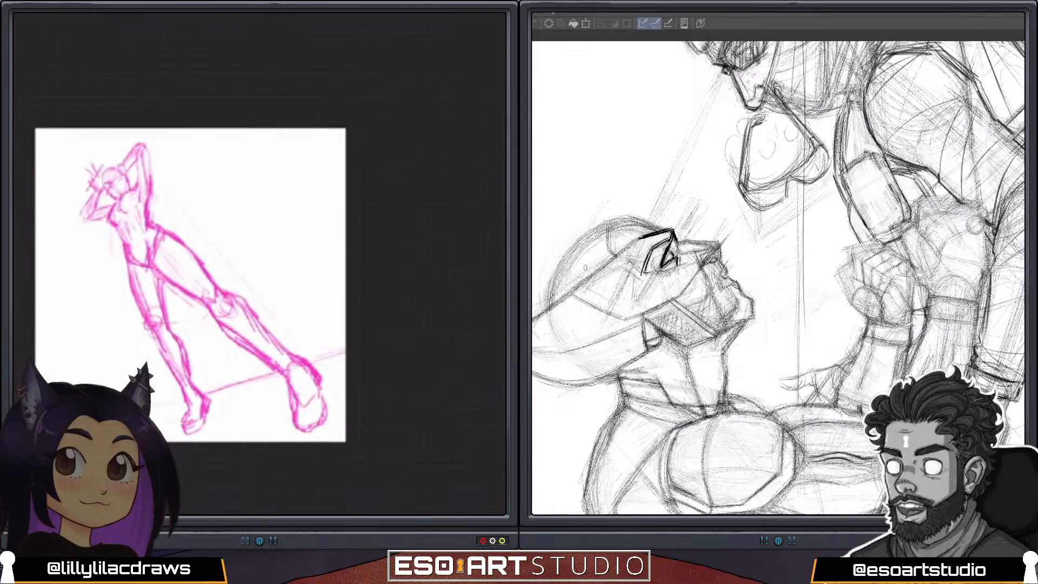
Sketch light guide lines from the raised arm to the outstretched foot, and extend the brow line back across the other canvas's upturned head.
{"action": "left_click_drag", "start_coordinate": [276, 312], "coordinate": [303, 345]}
{"action": "left_click_drag", "start_coordinate": [178, 182], "coordinate": [314, 359]}
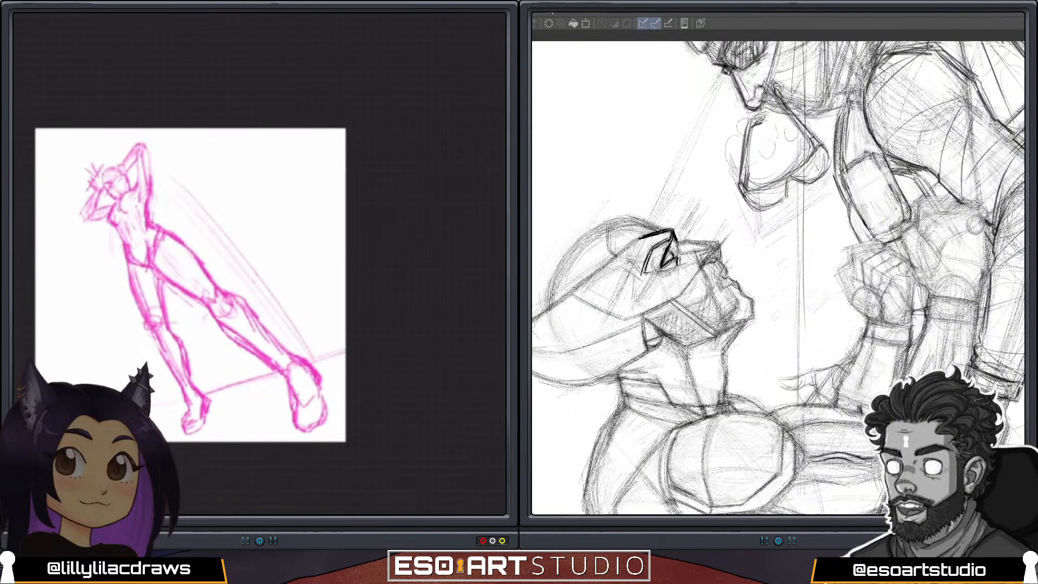
{"action": "left_click_drag", "start_coordinate": [256, 285], "coordinate": [306, 357]}
{"action": "left_click_drag", "start_coordinate": [533, 320], "coordinate": [648, 234]}
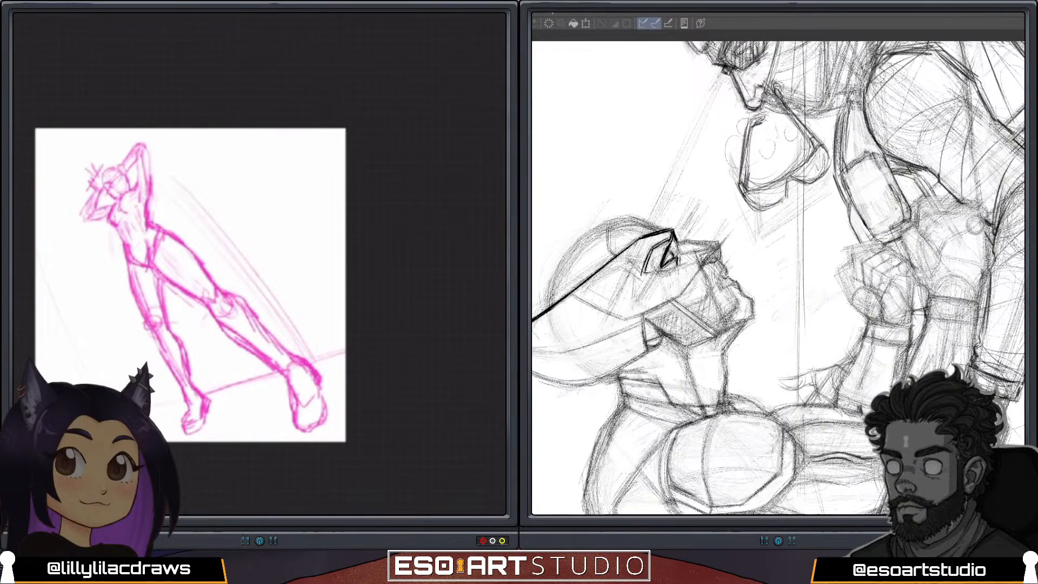
{"action": "scroll", "coordinate": [190, 285], "scroll_direction": "down", "scroll_amount": 3}
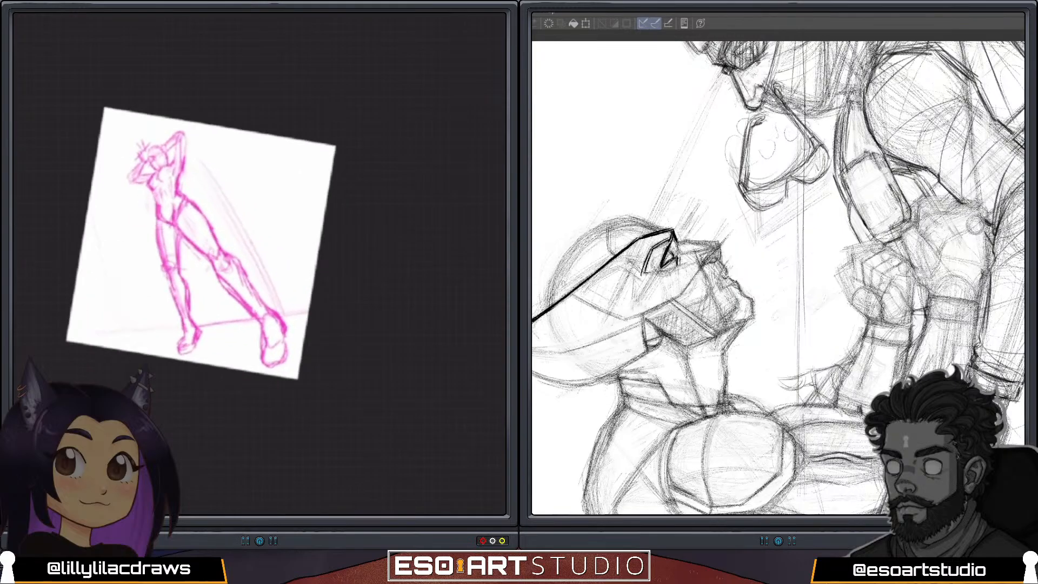
{"action": "scroll", "coordinate": [201, 239], "scroll_direction": "down", "scroll_amount": 1}
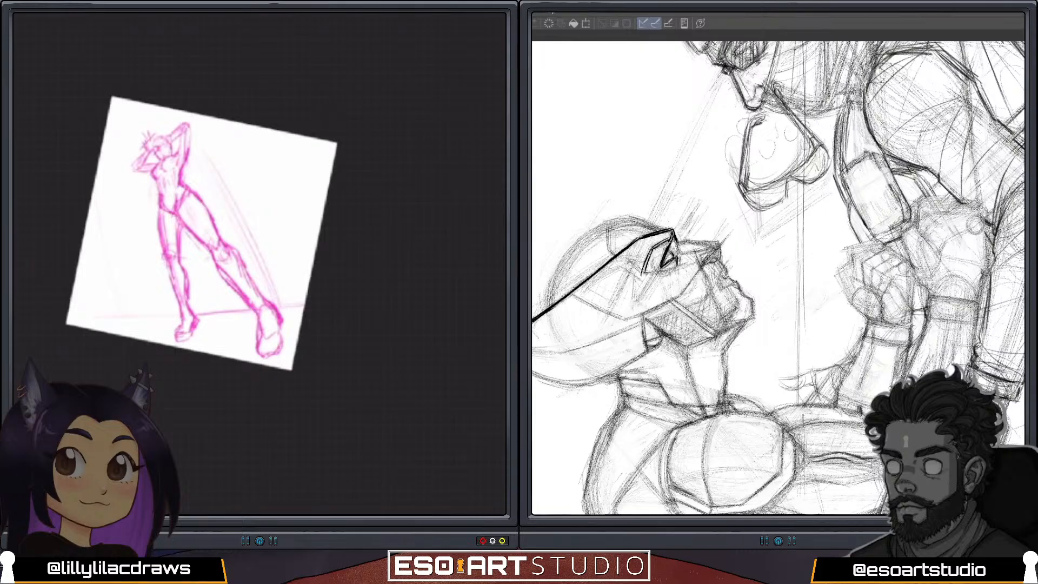
Ink the pointed contour in front of the upturned head's eye and its angular cheek line on the other canvas.
{"action": "left_click_drag", "start_coordinate": [673, 232], "coordinate": [679, 246]}
{"action": "scroll", "coordinate": [243, 248], "scroll_direction": "up", "scroll_amount": 5}
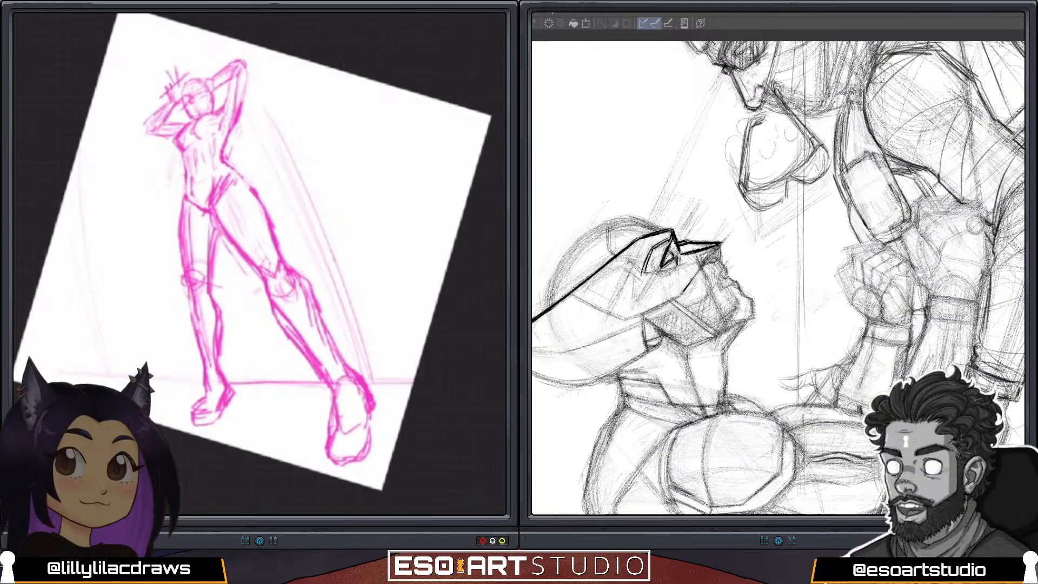
{"action": "left_click_drag", "start_coordinate": [705, 263], "coordinate": [683, 293]}
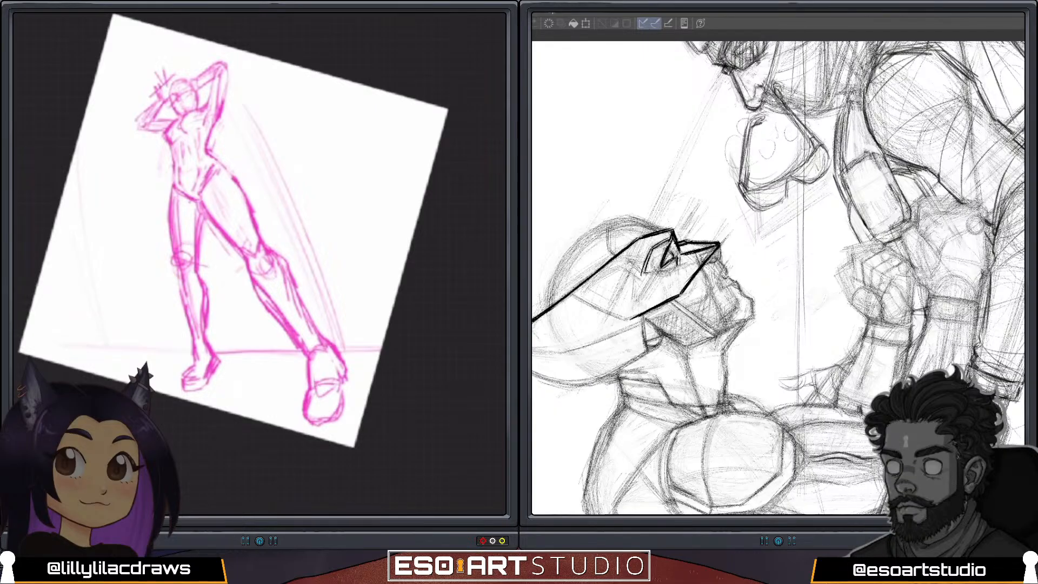
{"action": "key", "text": "ctrl+plus"}
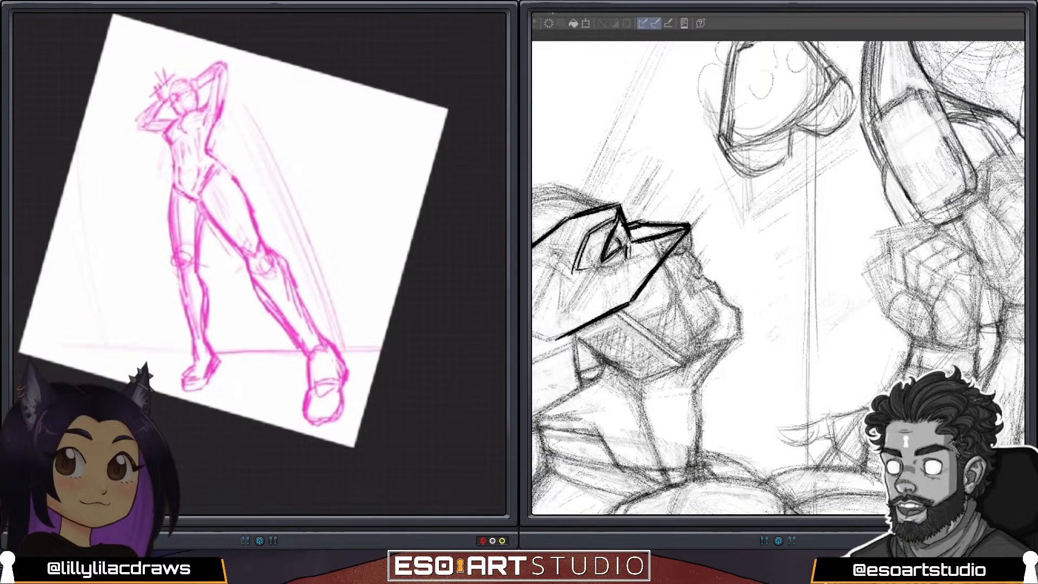
Strengthen the outstretched leg's foot and ankle outline, and redraw the contour from the knee into the shin.
{"action": "mouse_move", "coordinate": [317, 418]}
{"action": "left_mouse_down"}
{"action": "mouse_move", "coordinate": [335, 407]}
{"action": "mouse_move", "coordinate": [313, 430]}
{"action": "mouse_move", "coordinate": [348, 418]}
{"action": "left_mouse_up"}
{"action": "left_click_drag", "start_coordinate": [320, 432], "coordinate": [350, 397]}
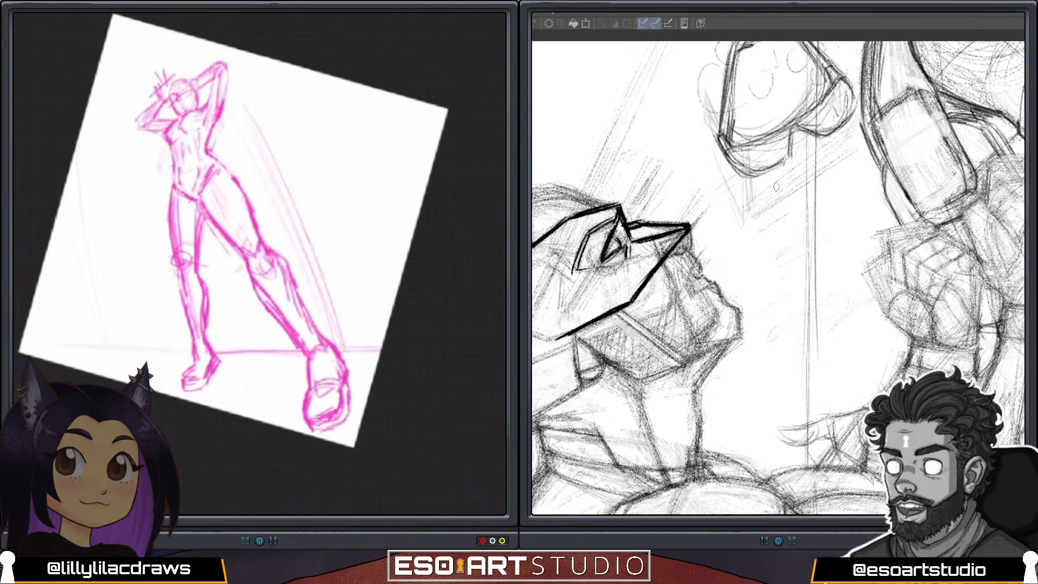
{"action": "left_click_drag", "start_coordinate": [341, 356], "coordinate": [349, 382]}
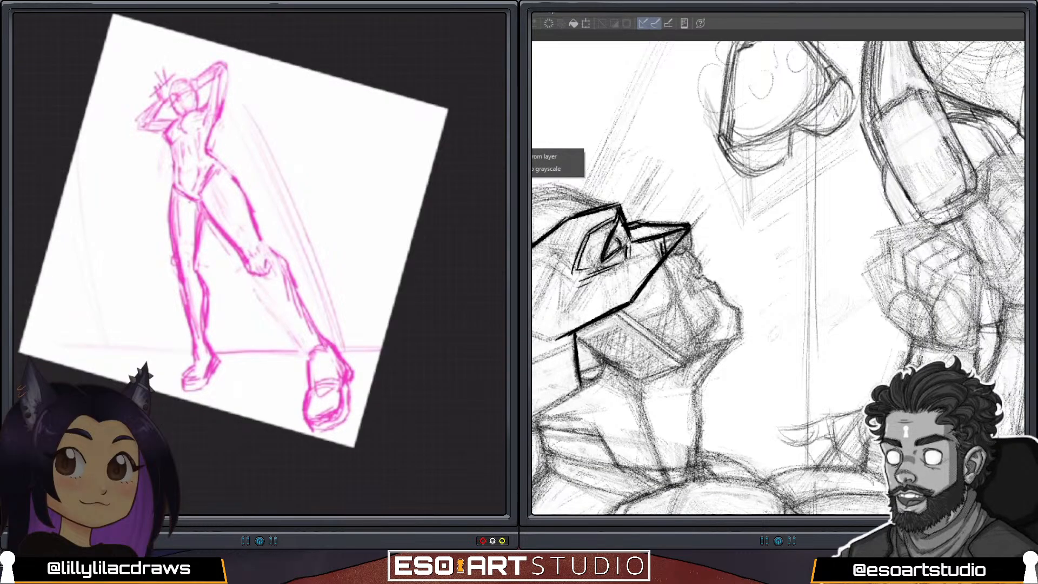
{"action": "left_click_drag", "start_coordinate": [277, 257], "coordinate": [298, 288]}
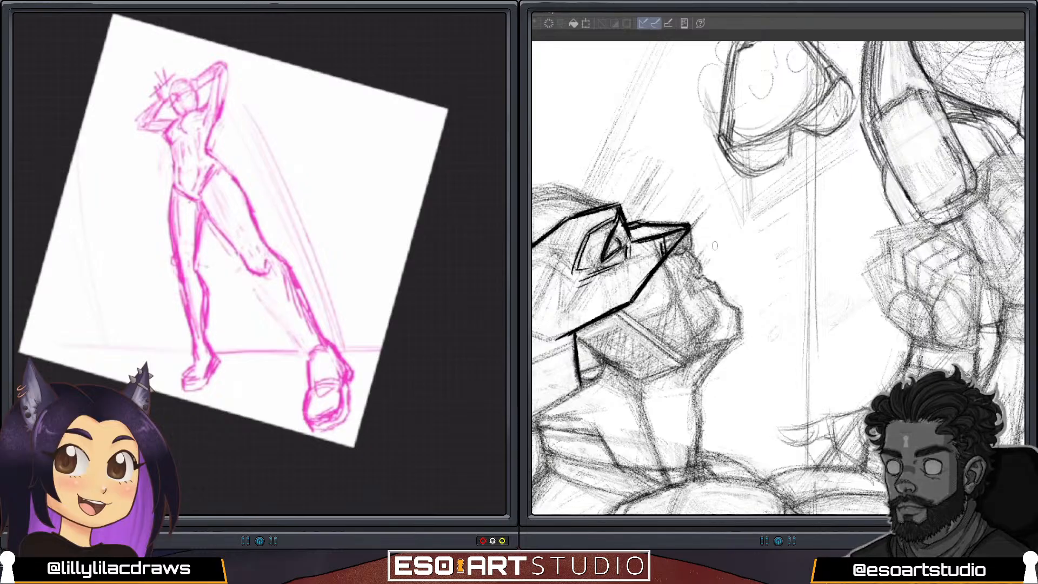
{"action": "key", "text": "Caps_Lock"}
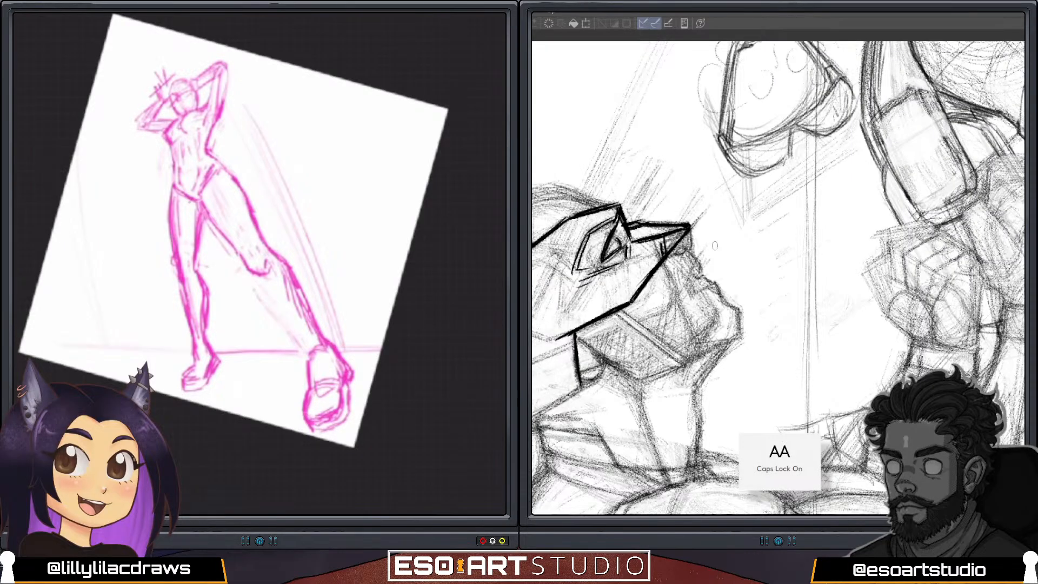
{"action": "key", "text": "Caps_Lock"}
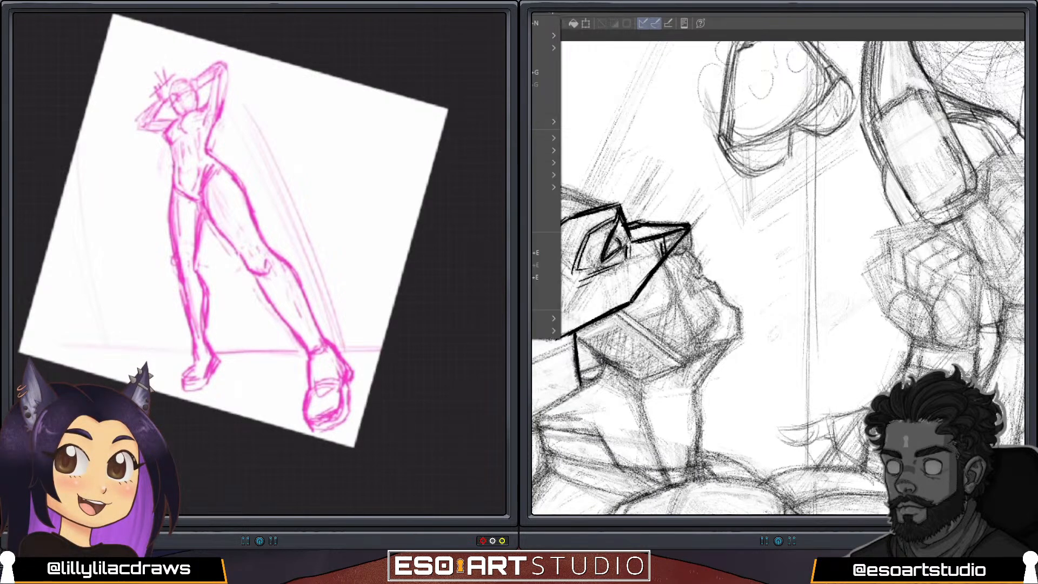
{"action": "key", "text": "Escape"}
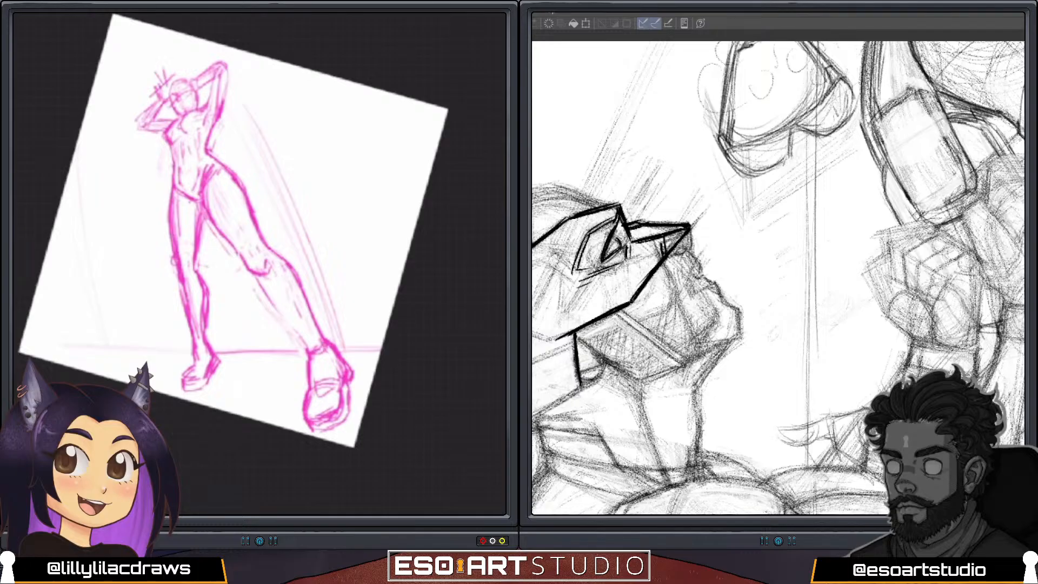
{"action": "mouse_move", "coordinate": [533, 283]}
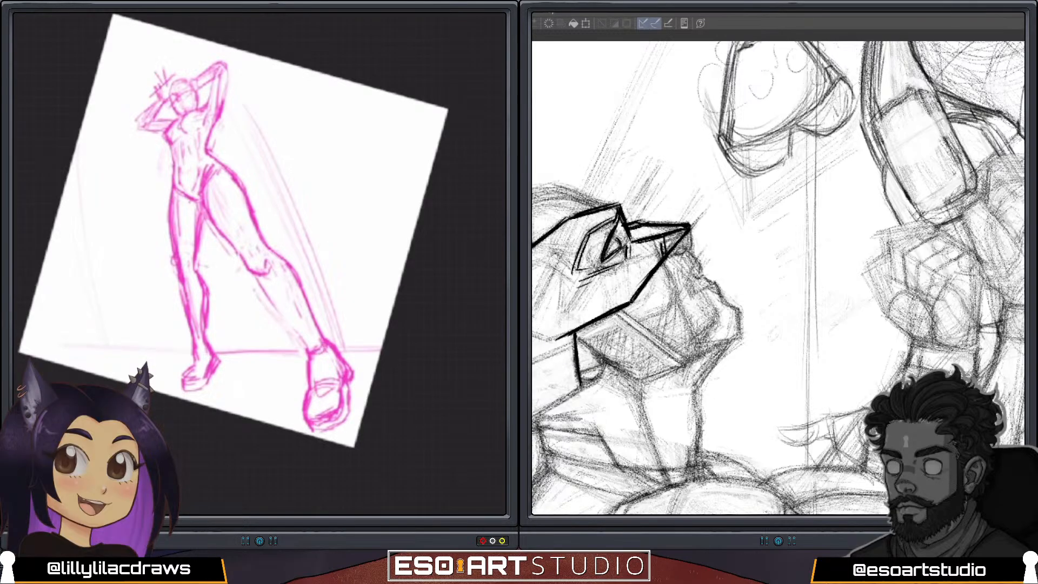
{"action": "mouse_move", "coordinate": [533, 156]}
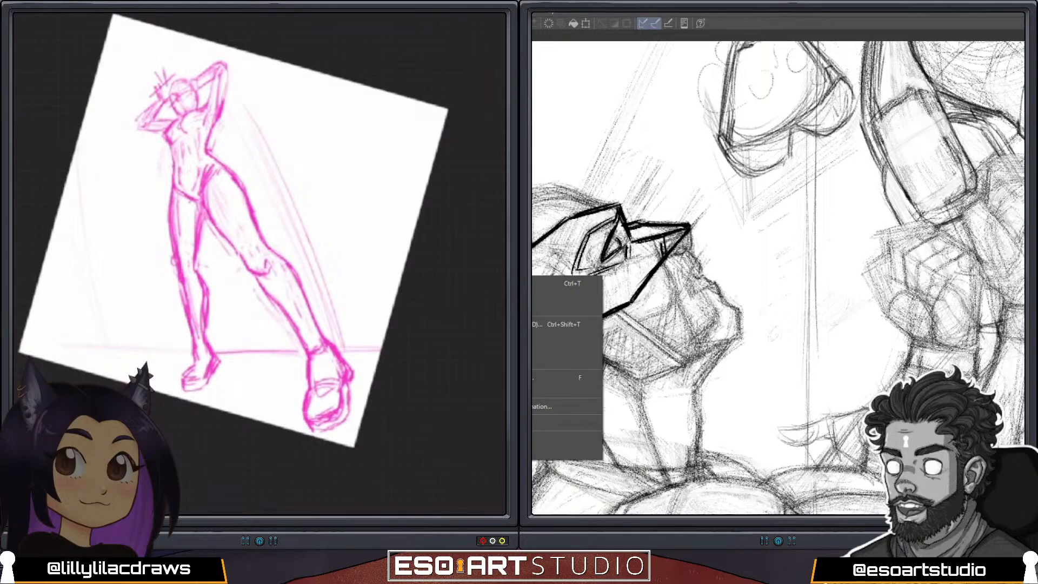
{"action": "key", "text": "Escape"}
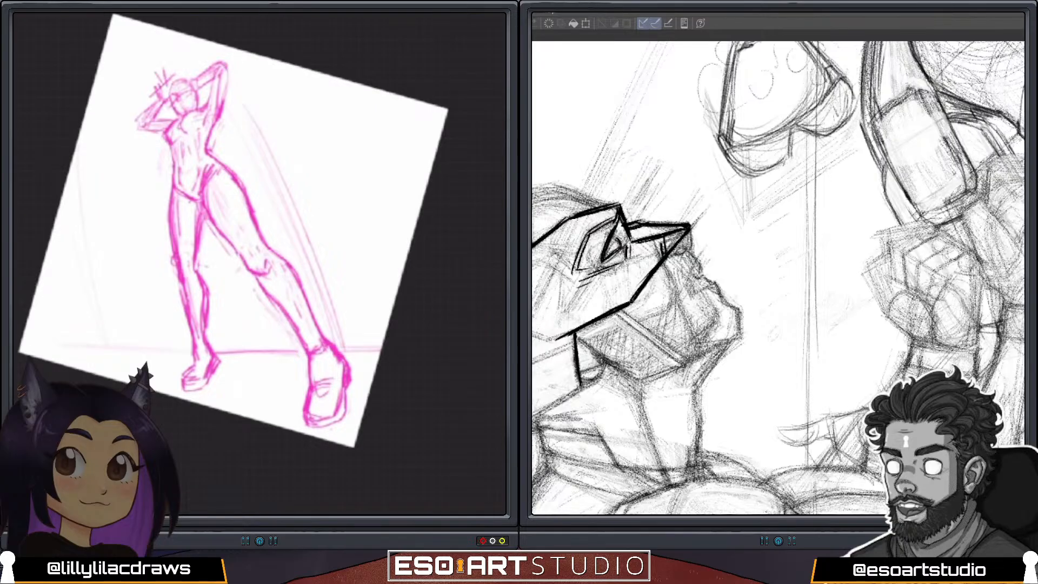
Redraw the bent arm's forearm and elbow with a sharper point, and reinforce the raised arm beside the head.
{"action": "scroll", "coordinate": [259, 264], "scroll_direction": "up", "scroll_amount": 3}
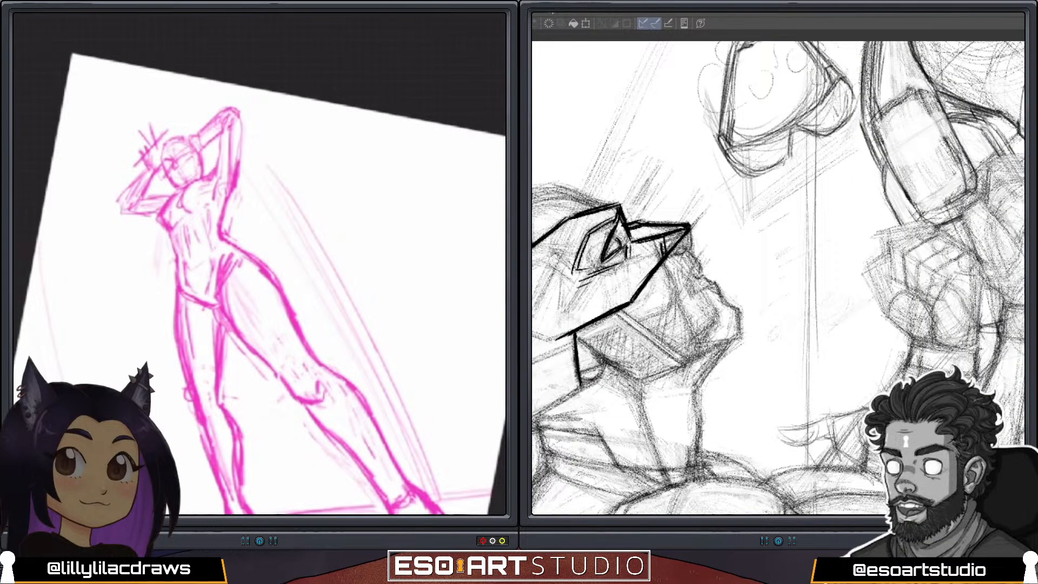
{"action": "mouse_move", "coordinate": [148, 171]}
{"action": "left_mouse_down"}
{"action": "mouse_move", "coordinate": [114, 206]}
{"action": "mouse_move", "coordinate": [116, 217]}
{"action": "left_mouse_up"}
{"action": "left_click_drag", "start_coordinate": [128, 197], "coordinate": [116, 215]}
{"action": "left_click_drag", "start_coordinate": [155, 168], "coordinate": [146, 176]}
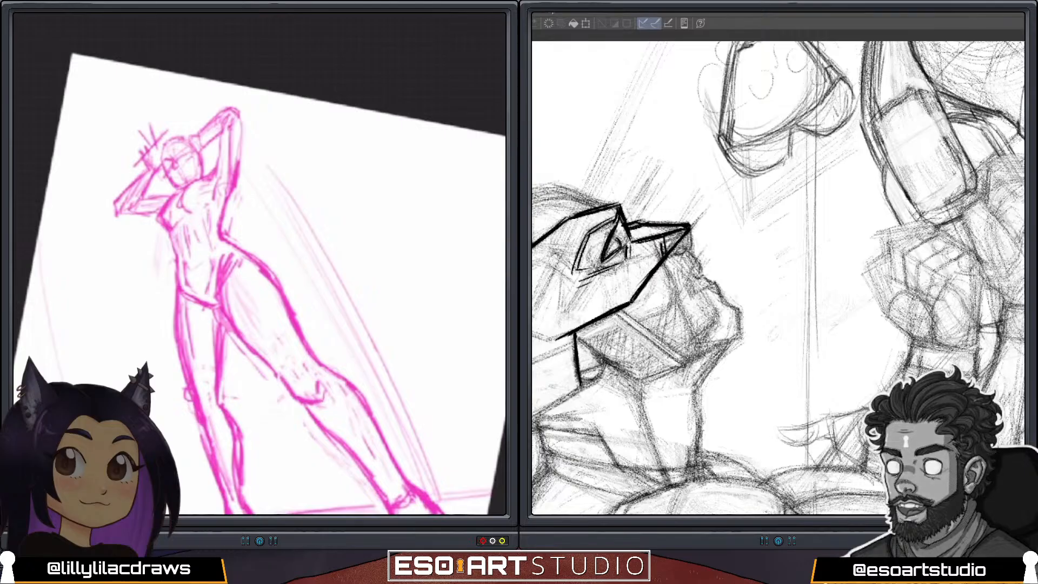
{"action": "mouse_move", "coordinate": [201, 129]}
{"action": "left_mouse_down"}
{"action": "mouse_move", "coordinate": [247, 100]}
{"action": "mouse_move", "coordinate": [238, 179]}
{"action": "left_mouse_up"}
Open the layer list and pick a dark, muted drawing colour for the detail lines.
{"action": "scroll", "coordinate": [208, 132], "scroll_direction": "up", "scroll_amount": 4}
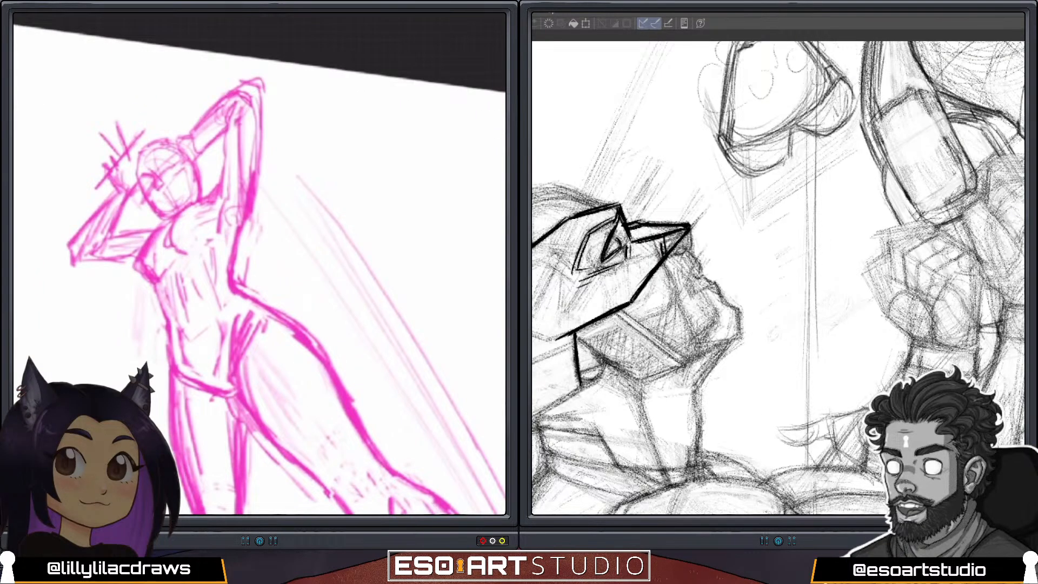
{"action": "key", "text": "l"}
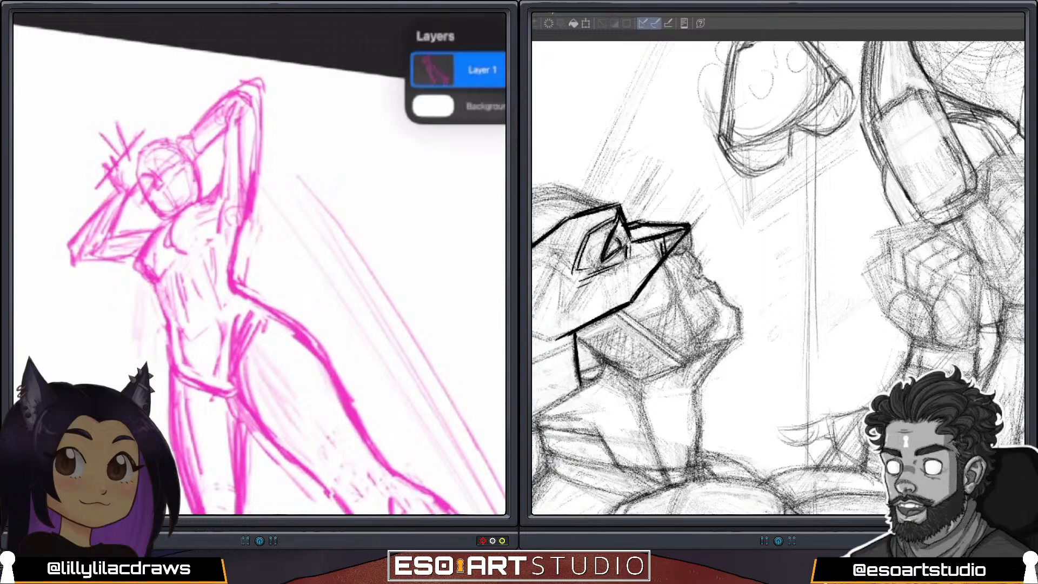
{"action": "key", "text": "c"}
{"action": "left_click", "coordinate": [448, 185]}
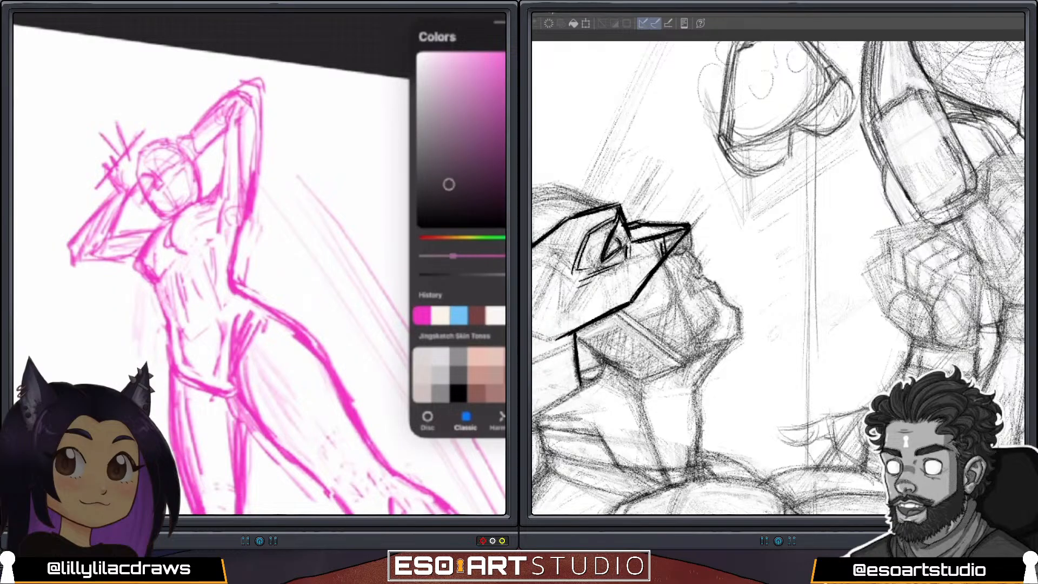
{"action": "key", "text": "c"}
Draw both almond-shaped eyes in dark lines along the pink figure's facial guidelines.
{"action": "scroll", "coordinate": [139, 168], "scroll_direction": "up", "scroll_amount": 5}
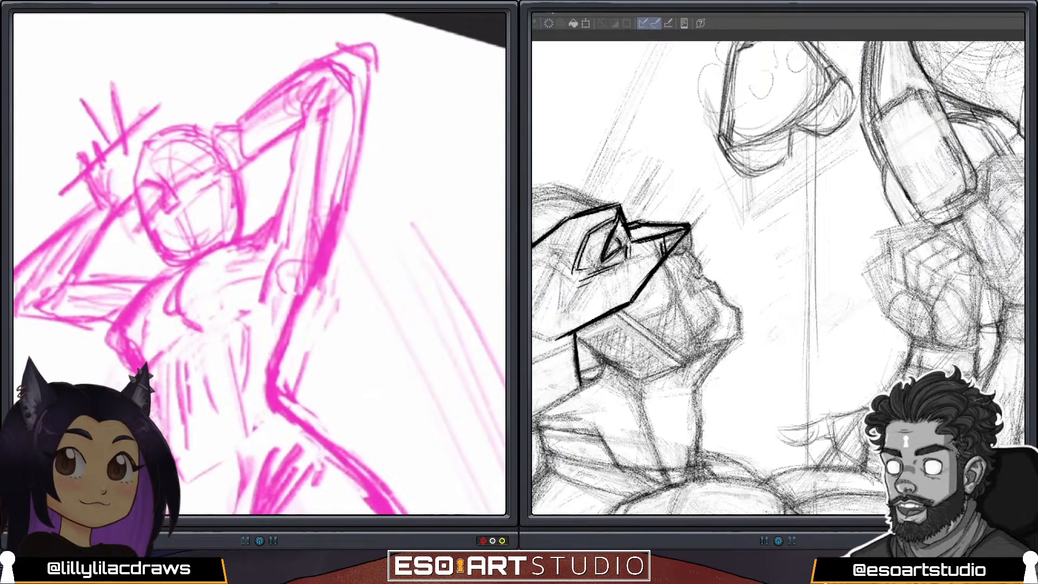
{"action": "mouse_move", "coordinate": [142, 193]}
{"action": "left_mouse_down"}
{"action": "mouse_move", "coordinate": [162, 191]}
{"action": "mouse_move", "coordinate": [136, 202]}
{"action": "mouse_move", "coordinate": [151, 204]}
{"action": "mouse_move", "coordinate": [196, 157]}
{"action": "mouse_move", "coordinate": [192, 167]}
{"action": "left_mouse_up"}
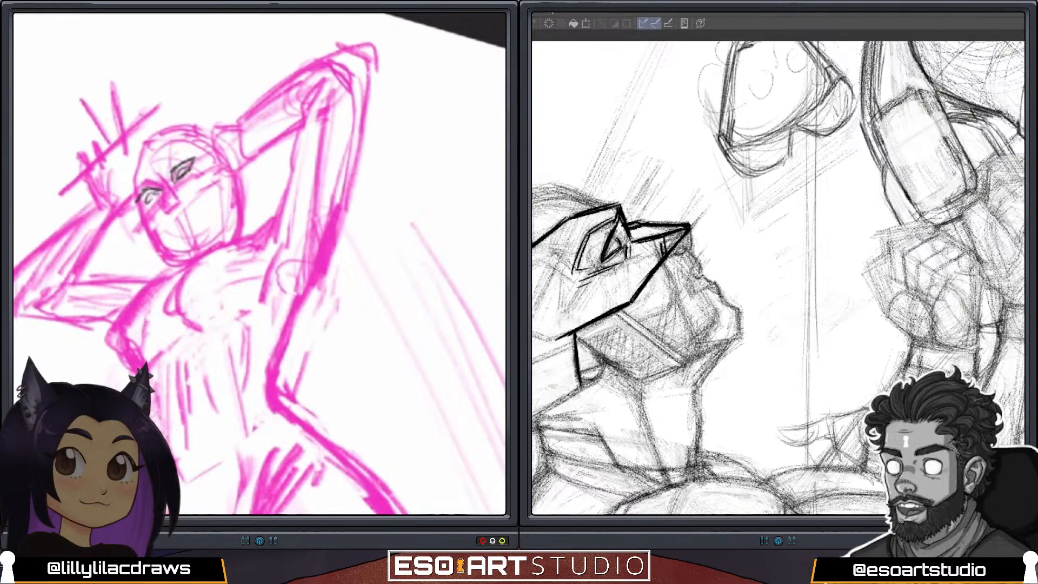
{"action": "mouse_move", "coordinate": [142, 202]}
{"action": "left_mouse_down"}
{"action": "mouse_move", "coordinate": [159, 196]}
{"action": "mouse_move", "coordinate": [151, 189]}
{"action": "left_mouse_up"}
{"action": "left_click_drag", "start_coordinate": [165, 160], "coordinate": [188, 154]}
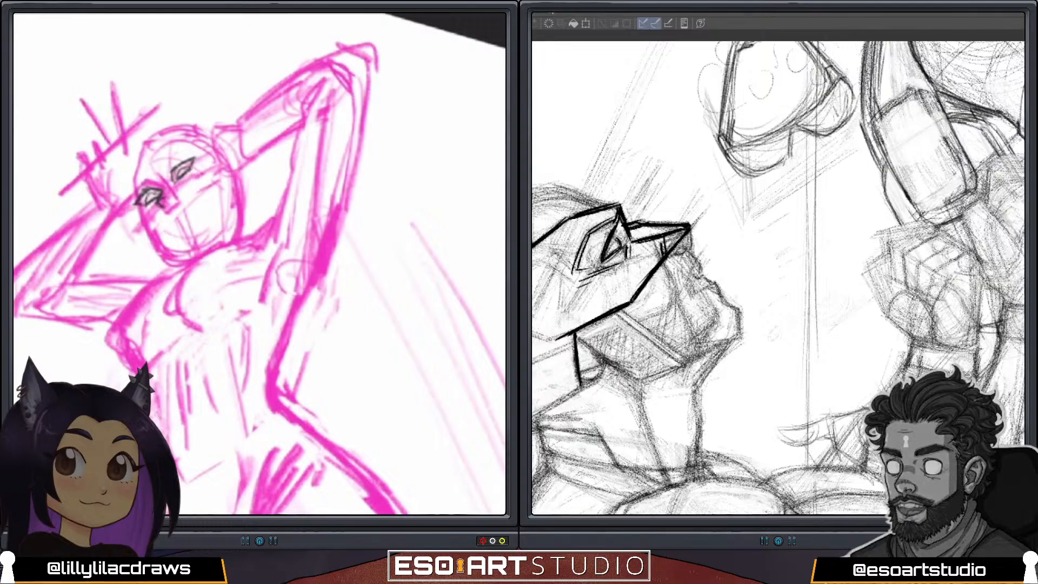
Draw the pink figure's nose, smiling mouth, cheek and jaw in dark lines, and start the shoulder contour.
{"action": "mouse_move", "coordinate": [141, 206]}
{"action": "left_mouse_down"}
{"action": "mouse_move", "coordinate": [147, 244]}
{"action": "mouse_move", "coordinate": [166, 255]}
{"action": "mouse_move", "coordinate": [212, 233]}
{"action": "left_mouse_up"}
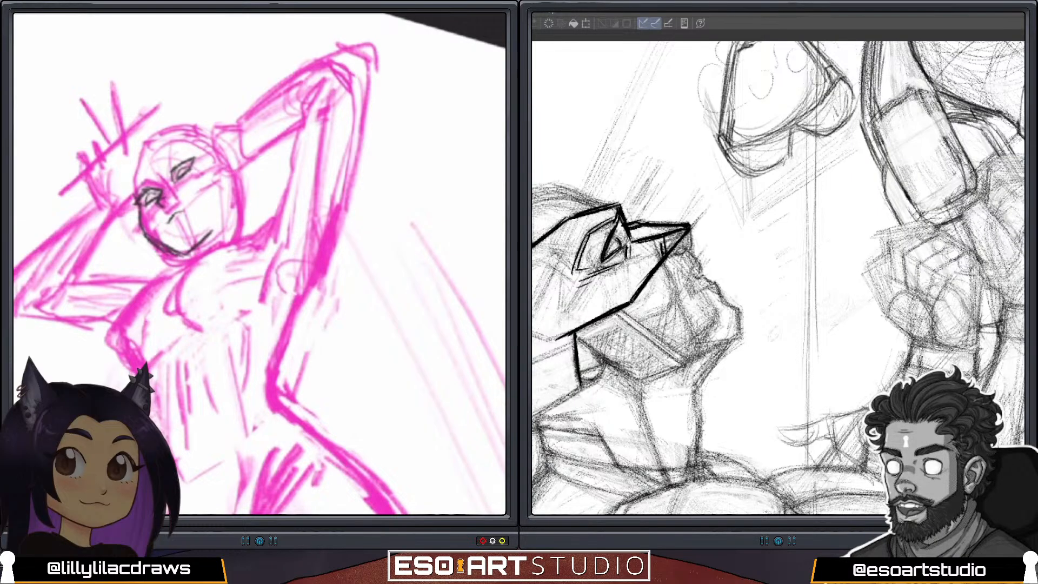
{"action": "mouse_move", "coordinate": [177, 213]}
{"action": "left_mouse_down"}
{"action": "mouse_move", "coordinate": [205, 197]}
{"action": "mouse_move", "coordinate": [195, 218]}
{"action": "mouse_move", "coordinate": [200, 206]}
{"action": "left_mouse_up"}
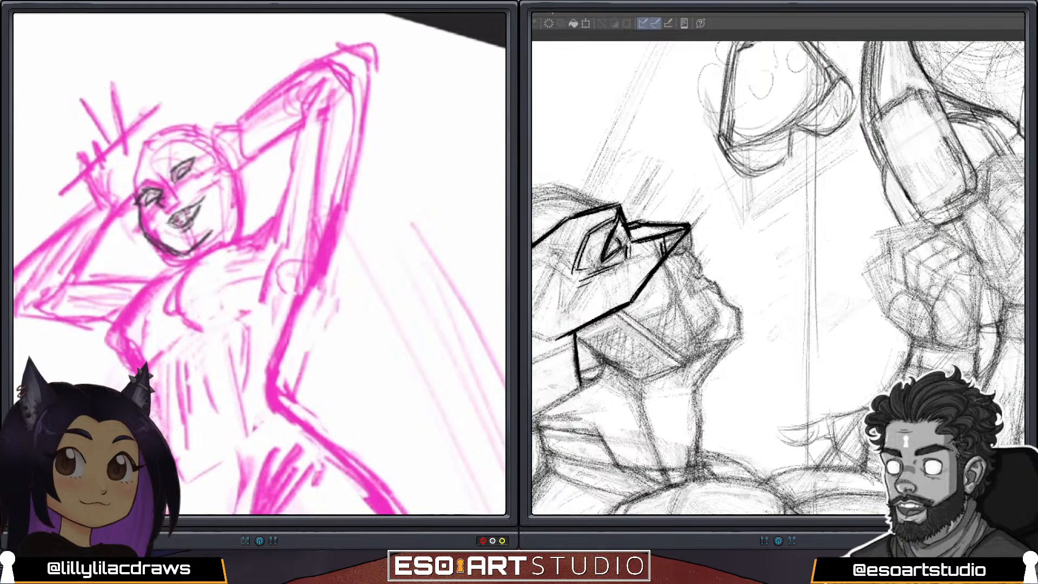
{"action": "mouse_move", "coordinate": [229, 191]}
{"action": "left_mouse_down"}
{"action": "mouse_move", "coordinate": [221, 217]}
{"action": "mouse_move", "coordinate": [230, 226]}
{"action": "left_mouse_up"}
{"action": "mouse_move", "coordinate": [223, 246]}
{"action": "left_mouse_down"}
{"action": "mouse_move", "coordinate": [130, 301]}
{"action": "mouse_move", "coordinate": [114, 330]}
{"action": "left_mouse_up"}
{"action": "left_click_drag", "start_coordinate": [148, 280], "coordinate": [117, 320]}
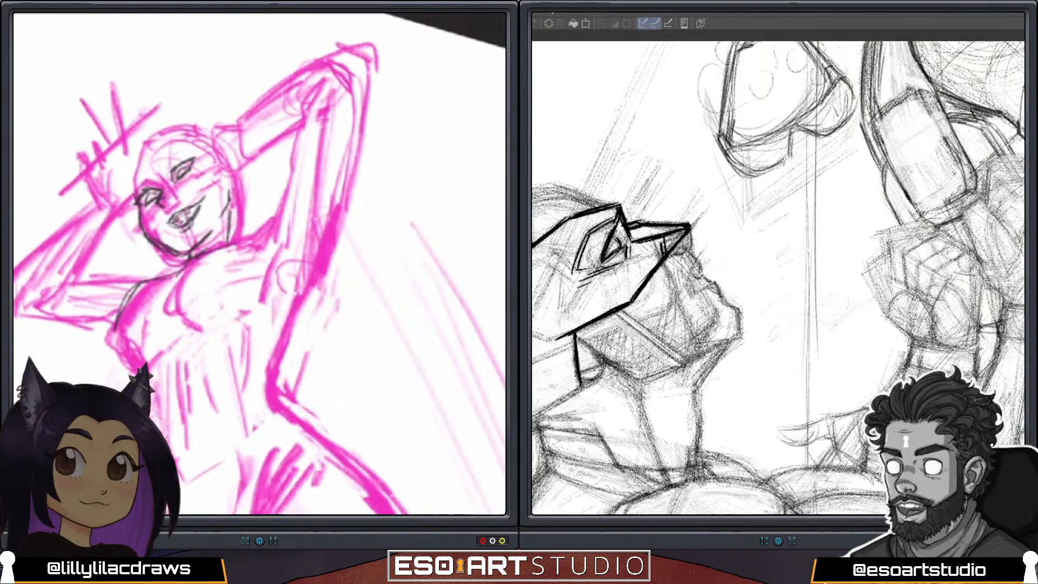
Flip the pink figure's canvas horizontally and reinforce the dark jaw line around the chin.
{"action": "scroll", "coordinate": [330, 132], "scroll_direction": "down", "scroll_amount": 3}
{"action": "scroll", "coordinate": [259, 216], "scroll_direction": "down", "scroll_amount": 1}
{"action": "scroll", "coordinate": [260, 216], "scroll_direction": "up", "scroll_amount": 2}
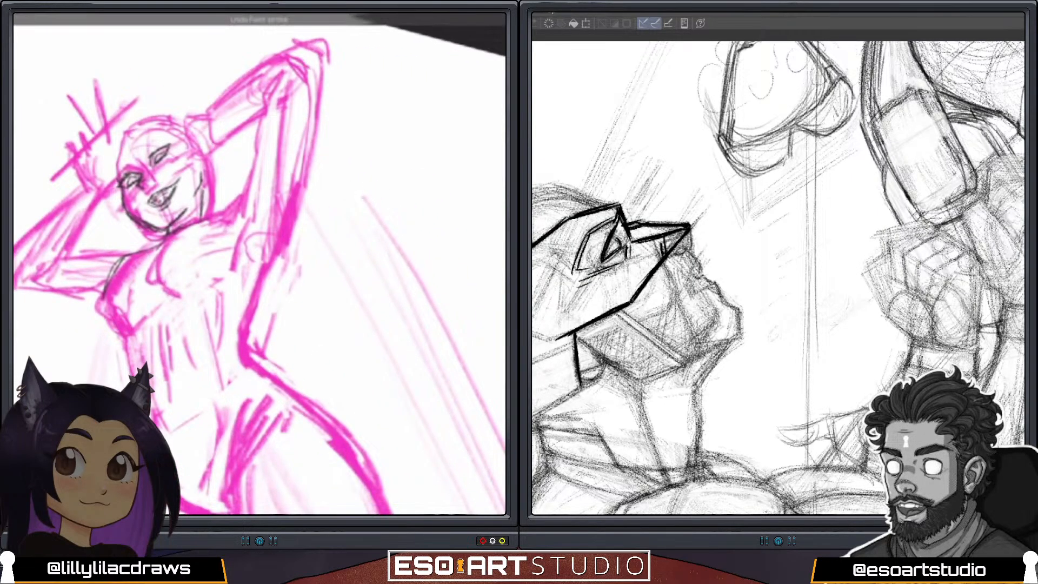
{"action": "left_click", "coordinate": [384, 176]}
{"action": "scroll", "coordinate": [259, 216], "scroll_direction": "down", "scroll_amount": 3}
{"action": "scroll", "coordinate": [259, 216], "scroll_direction": "up", "scroll_amount": 4}
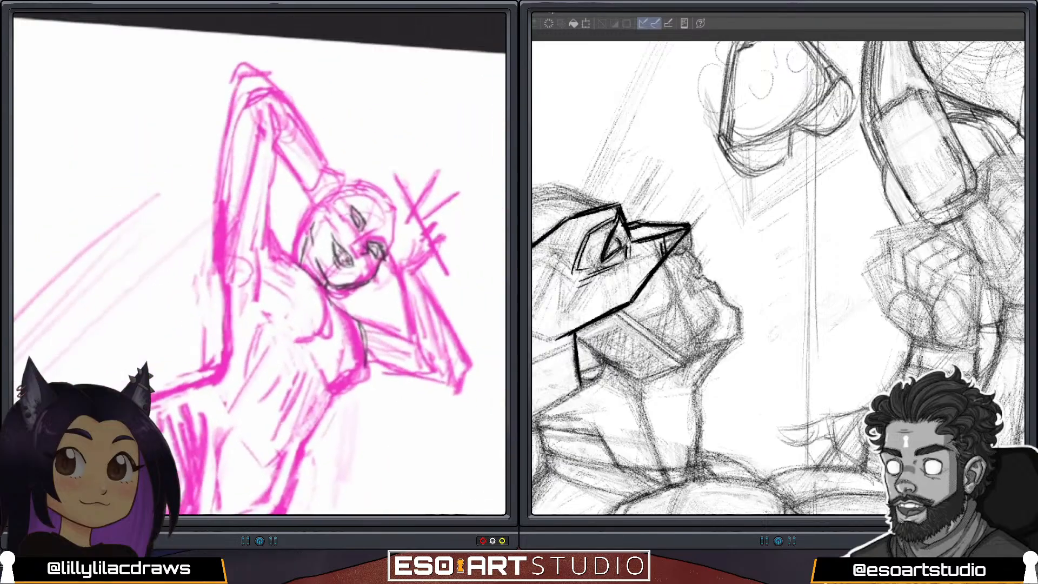
{"action": "scroll", "coordinate": [260, 264], "scroll_direction": "up", "scroll_amount": 2}
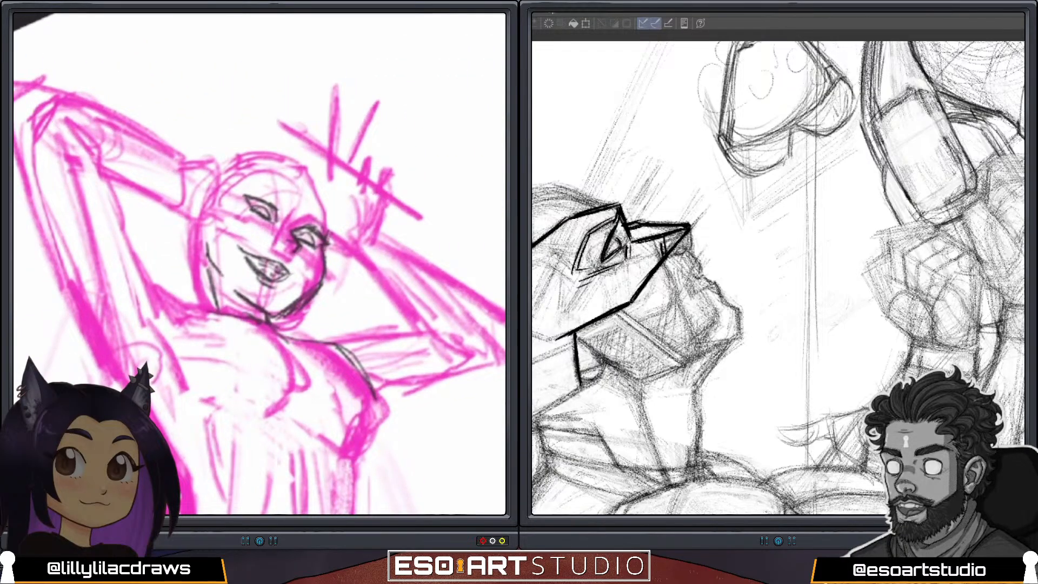
{"action": "left_click_drag", "start_coordinate": [304, 300], "coordinate": [281, 314]}
Add dark strokes beside the jaw at ear level, and draw lashes and darker lids on both eyes.
{"action": "scroll", "coordinate": [260, 264], "scroll_direction": "down", "scroll_amount": 1}
{"action": "scroll", "coordinate": [259, 264], "scroll_direction": "down", "scroll_amount": 1}
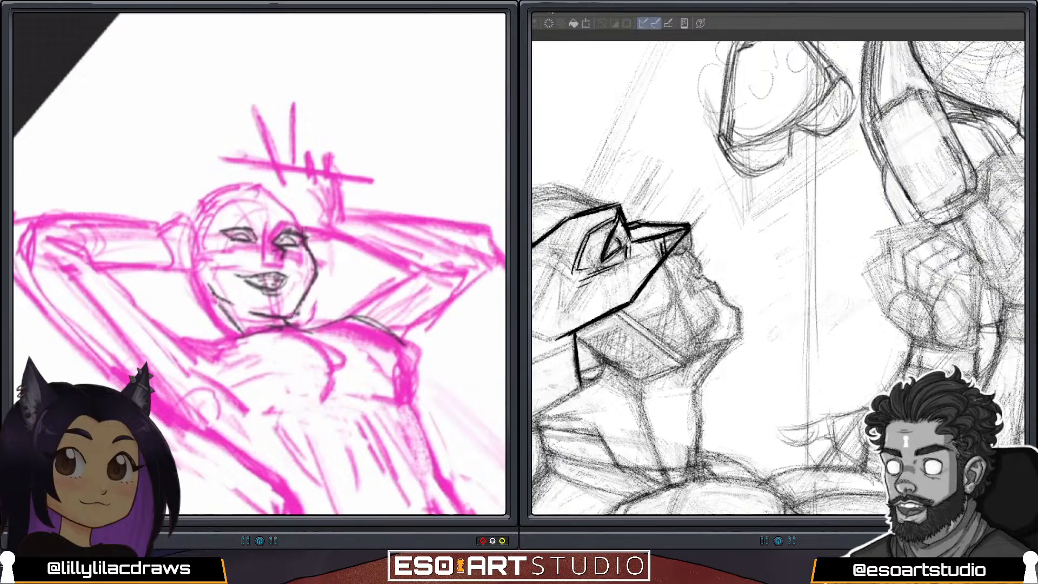
{"action": "scroll", "coordinate": [259, 264], "scroll_direction": "down", "scroll_amount": 3}
{"action": "scroll", "coordinate": [259, 264], "scroll_direction": "up", "scroll_amount": 3}
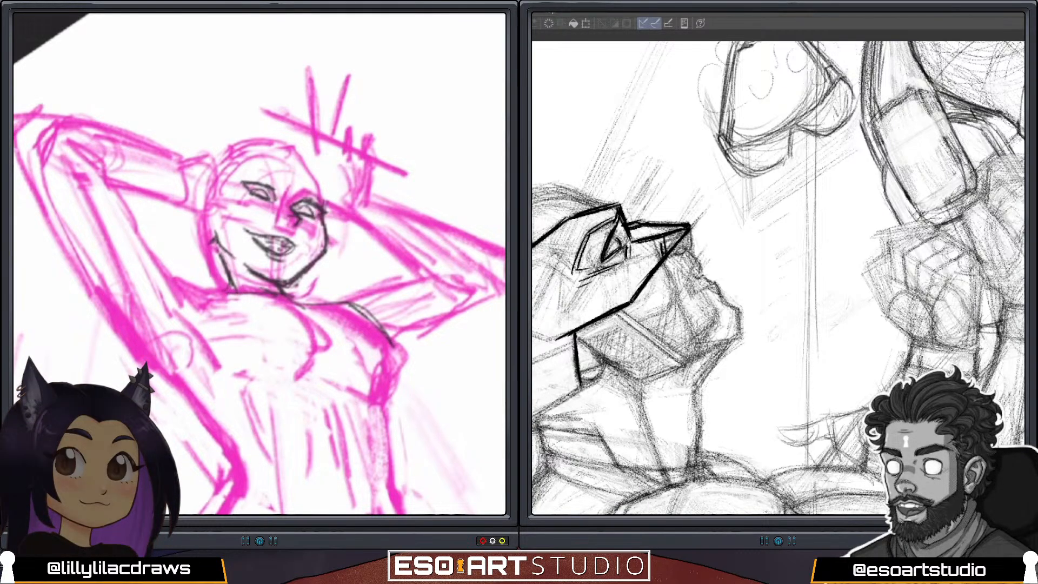
{"action": "mouse_move", "coordinate": [211, 235]}
{"action": "left_mouse_down"}
{"action": "mouse_move", "coordinate": [230, 254]}
{"action": "mouse_move", "coordinate": [199, 238]}
{"action": "left_mouse_up"}
{"action": "mouse_move", "coordinate": [248, 175]}
{"action": "left_mouse_down"}
{"action": "mouse_move", "coordinate": [271, 196]}
{"action": "mouse_move", "coordinate": [248, 191]}
{"action": "left_mouse_up"}
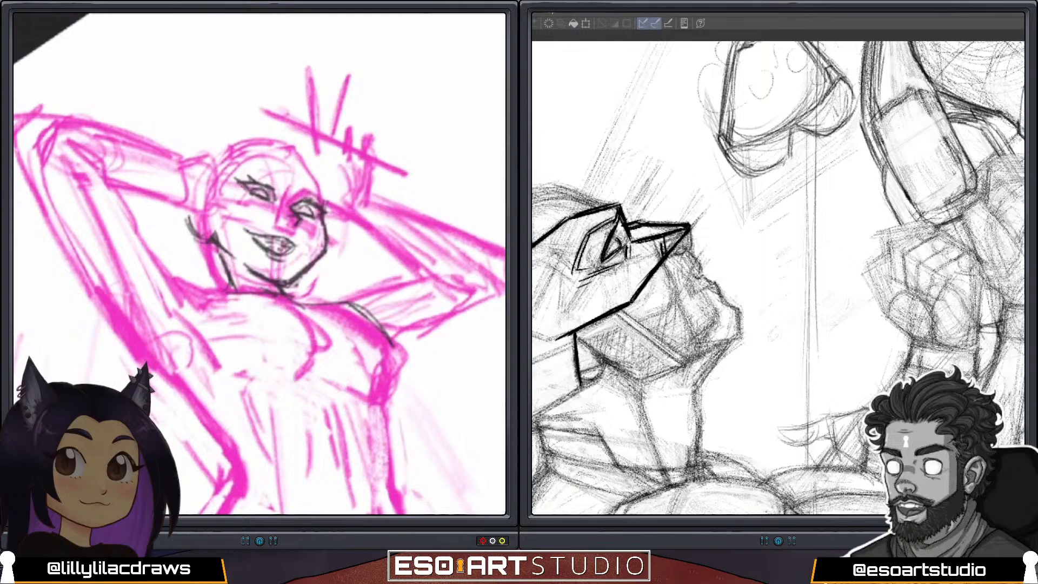
{"action": "left_click_drag", "start_coordinate": [325, 211], "coordinate": [335, 212]}
{"action": "left_click_drag", "start_coordinate": [259, 181], "coordinate": [278, 194]}
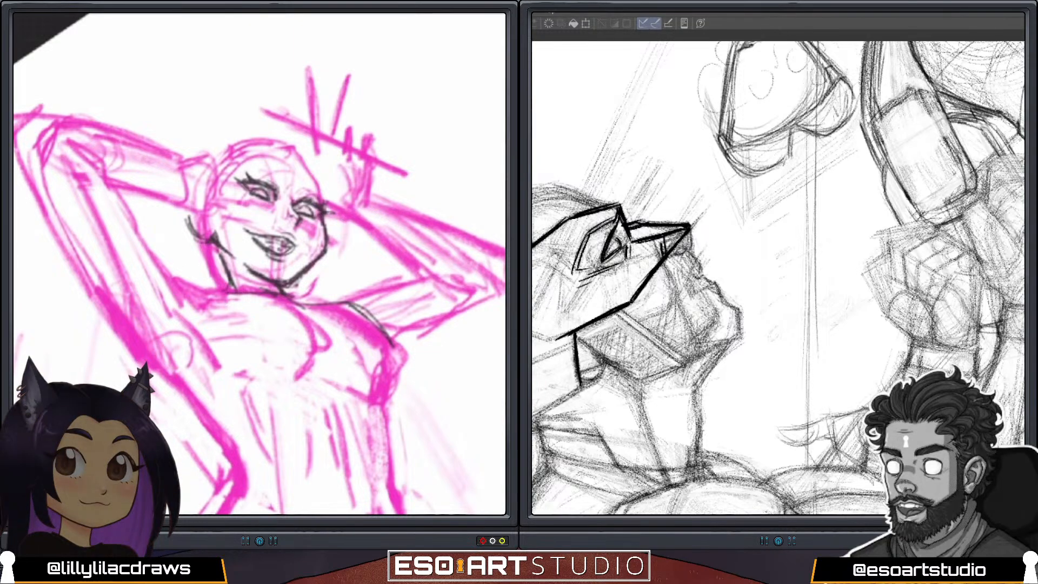
Draw a dark collar around the pink figure's neck and darken the contour along the outer side of the chest.
{"action": "scroll", "coordinate": [259, 264], "scroll_direction": "down", "scroll_amount": 5}
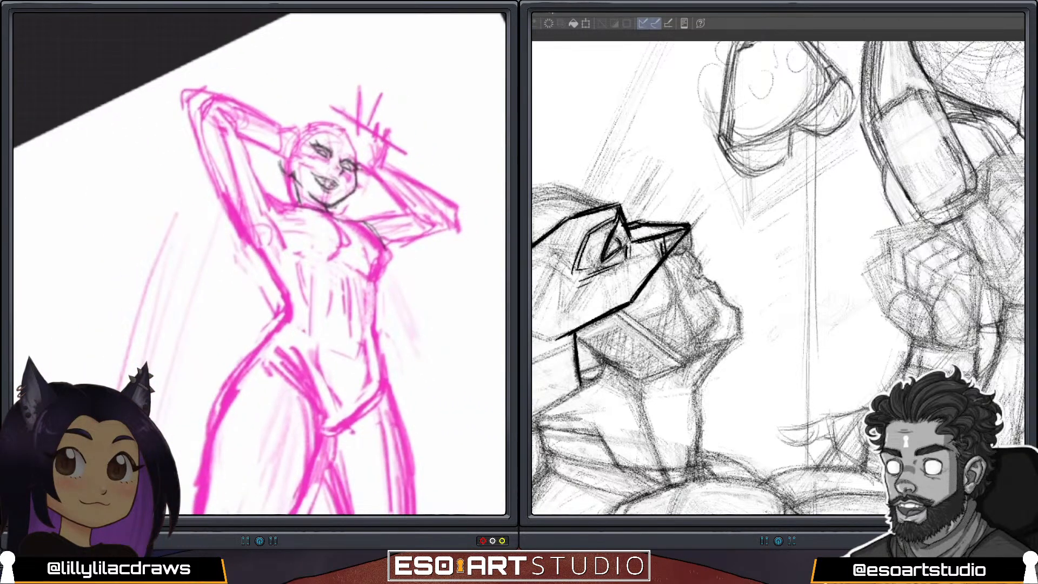
{"action": "left_click_drag", "start_coordinate": [260, 263], "coordinate": [190, 271]}
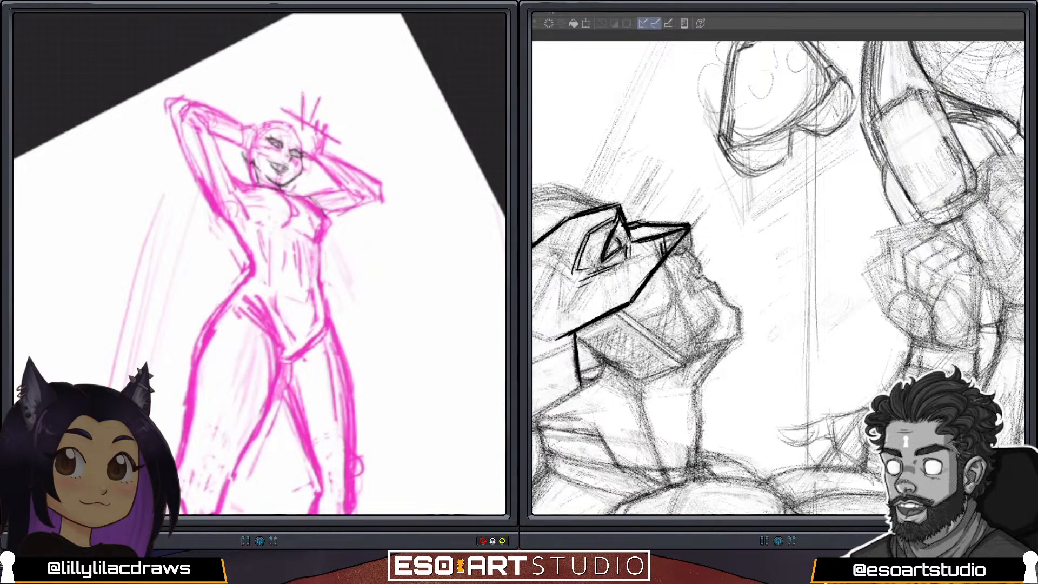
{"action": "mouse_move", "coordinate": [285, 190]}
{"action": "left_mouse_down"}
{"action": "mouse_move", "coordinate": [328, 215]}
{"action": "mouse_move", "coordinate": [320, 238]}
{"action": "left_mouse_up"}
{"action": "left_click_drag", "start_coordinate": [312, 200], "coordinate": [328, 226]}
{"action": "mouse_move", "coordinate": [251, 165]}
{"action": "left_mouse_down"}
{"action": "mouse_move", "coordinate": [258, 185]}
{"action": "mouse_move", "coordinate": [306, 193]}
{"action": "mouse_move", "coordinate": [279, 189]}
{"action": "mouse_move", "coordinate": [289, 199]}
{"action": "left_mouse_up"}
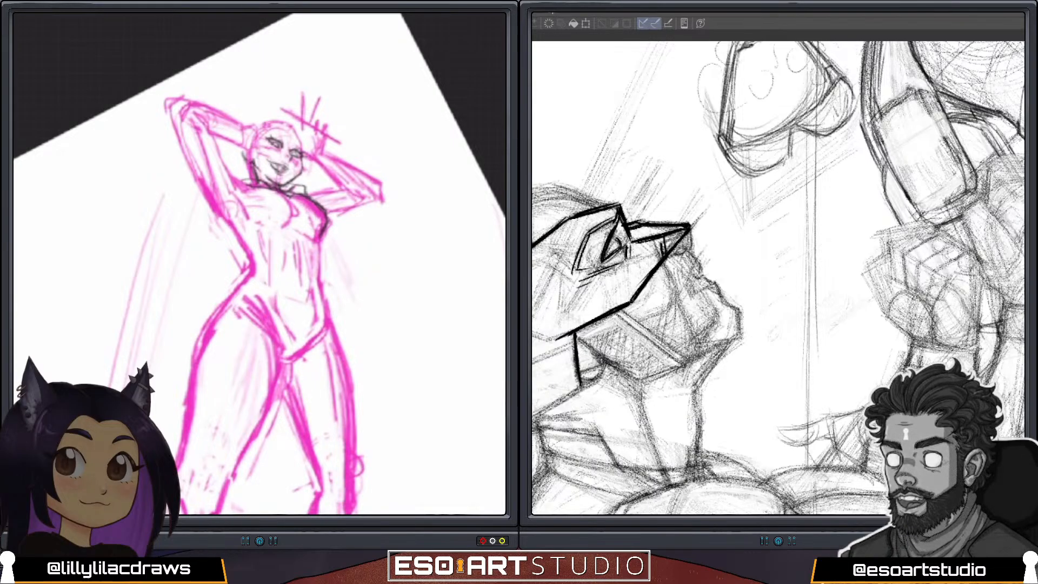
{"action": "mouse_move", "coordinate": [261, 185]}
{"action": "left_mouse_down"}
{"action": "mouse_move", "coordinate": [283, 192]}
{"action": "mouse_move", "coordinate": [252, 182]}
{"action": "left_mouse_up"}
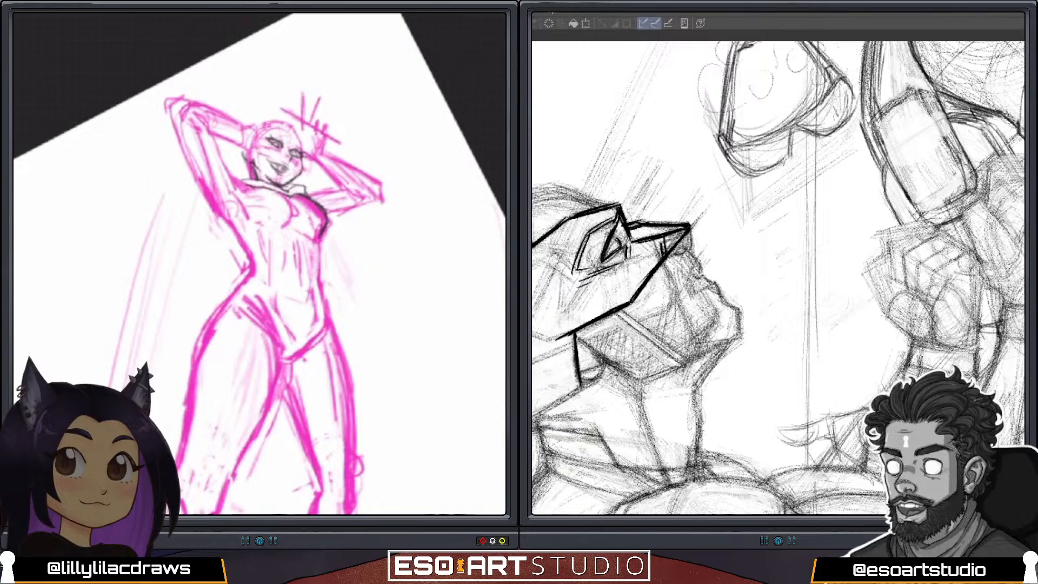
{"action": "mouse_move", "coordinate": [272, 196]}
{"action": "left_mouse_down"}
{"action": "mouse_move", "coordinate": [318, 206]}
{"action": "mouse_move", "coordinate": [264, 207]}
{"action": "left_mouse_up"}
Draw the top's dark shoulder line from the collar to the upper arm, undoing the first attempt and redrawing it.
{"action": "scroll", "coordinate": [260, 264], "scroll_direction": "down", "scroll_amount": 2}
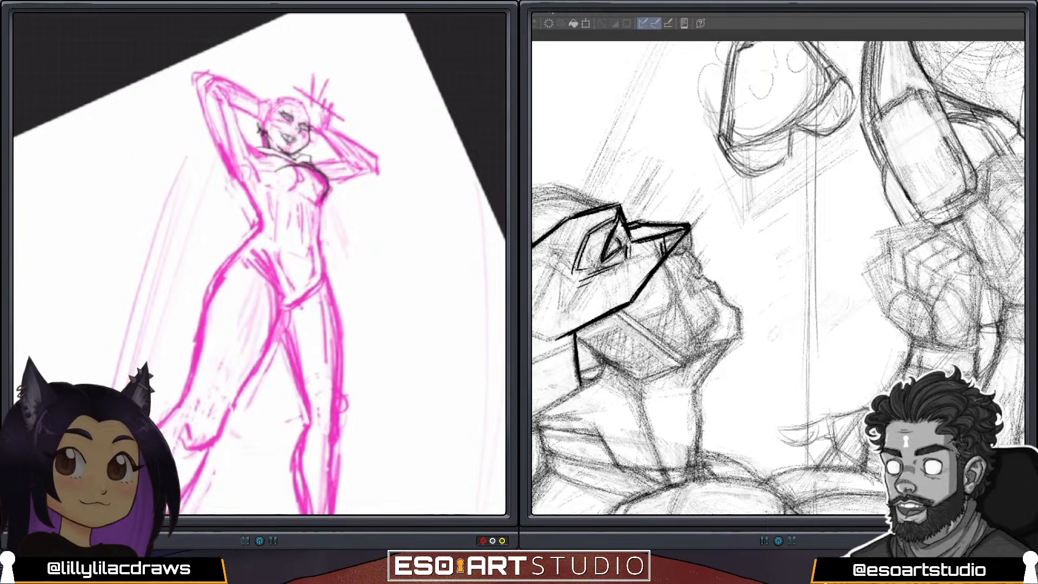
{"action": "left_click_drag", "start_coordinate": [294, 164], "coordinate": [242, 183]}
{"action": "key", "text": "ctrl+z"}
{"action": "key", "text": "ctrl+z"}
{"action": "left_click_drag", "start_coordinate": [293, 162], "coordinate": [235, 185]}
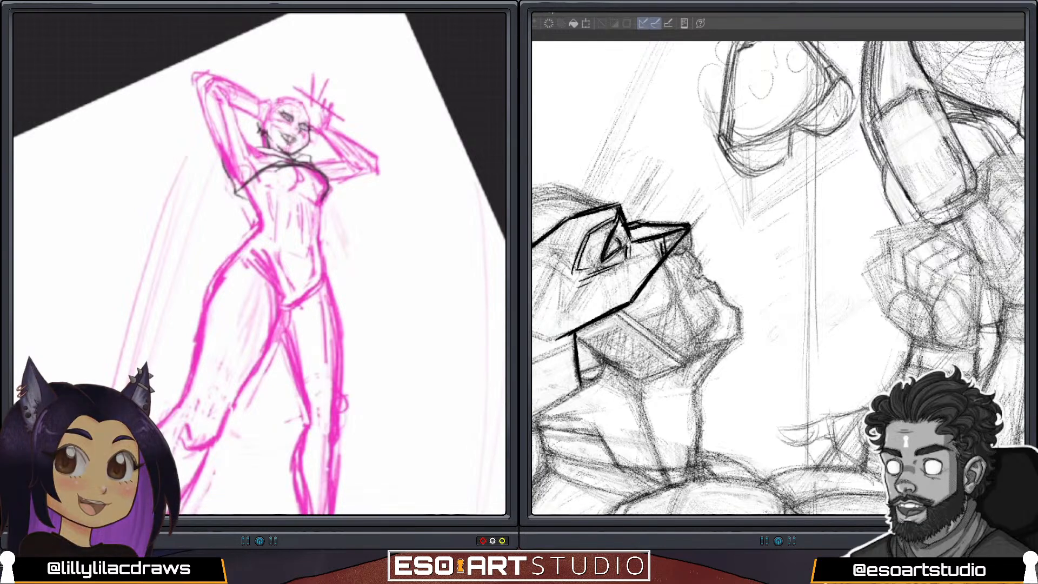
Outline the cropped top's hem, chest folds and sleeve edge in dark lines, and darken both sides of the waist.
{"action": "mouse_move", "coordinate": [294, 166]}
{"action": "left_mouse_down"}
{"action": "mouse_move", "coordinate": [265, 172]}
{"action": "mouse_move", "coordinate": [309, 168]}
{"action": "mouse_move", "coordinate": [325, 190]}
{"action": "mouse_move", "coordinate": [309, 174]}
{"action": "mouse_move", "coordinate": [253, 208]}
{"action": "mouse_move", "coordinate": [311, 195]}
{"action": "left_mouse_up"}
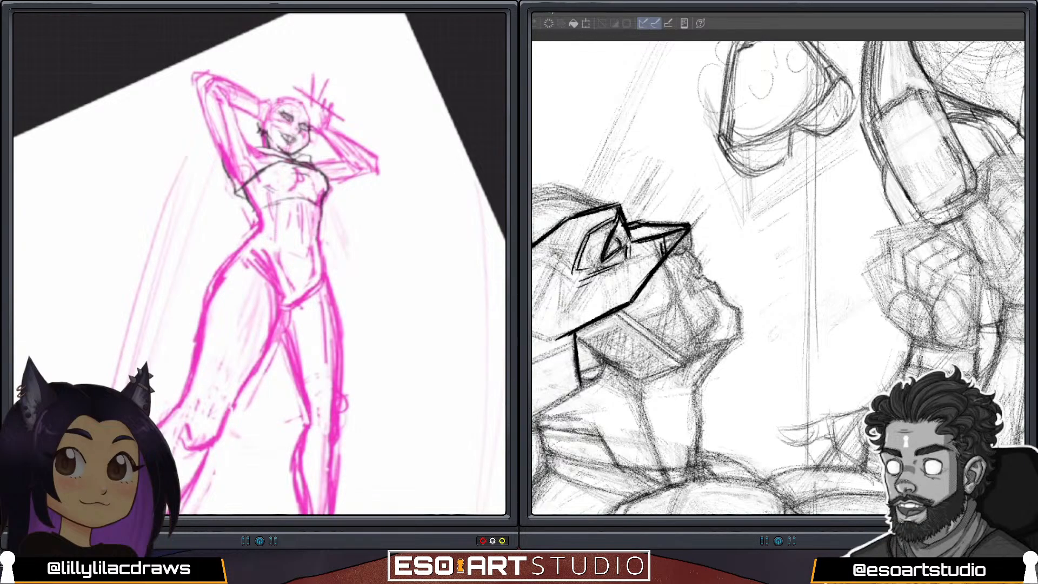
{"action": "left_click_drag", "start_coordinate": [318, 228], "coordinate": [319, 247]}
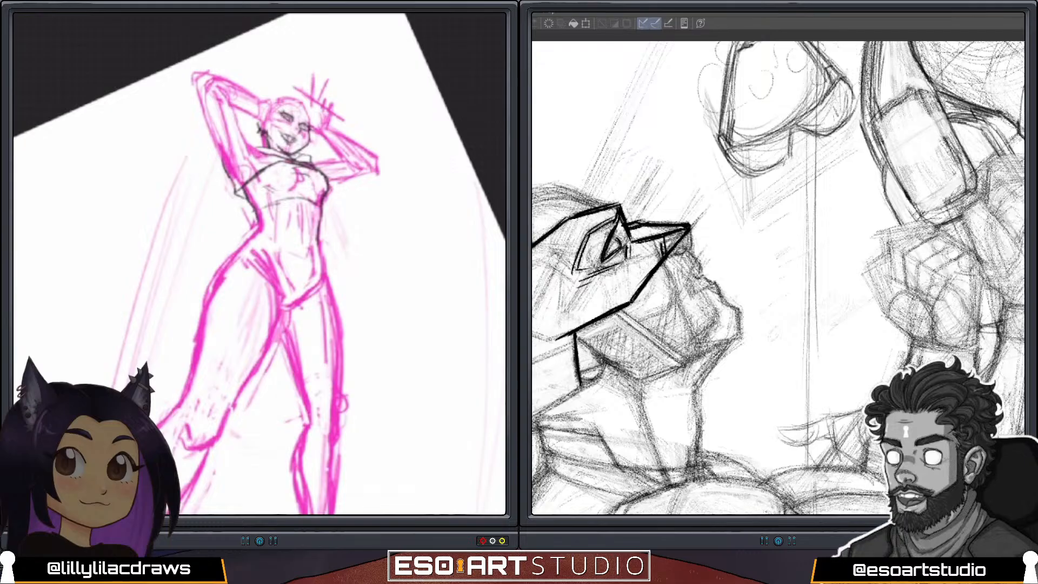
{"action": "left_click_drag", "start_coordinate": [258, 220], "coordinate": [248, 234]}
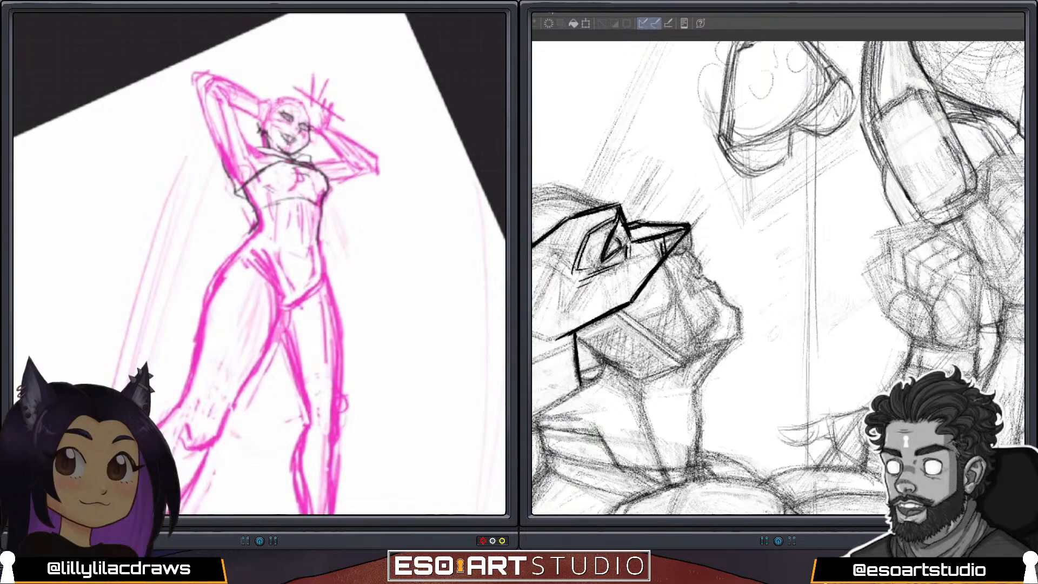
{"action": "left_click_drag", "start_coordinate": [257, 208], "coordinate": [300, 196]}
{"action": "mouse_move", "coordinate": [225, 156]}
{"action": "left_mouse_down"}
{"action": "mouse_move", "coordinate": [234, 179]}
{"action": "mouse_move", "coordinate": [246, 174]}
{"action": "left_mouse_up"}
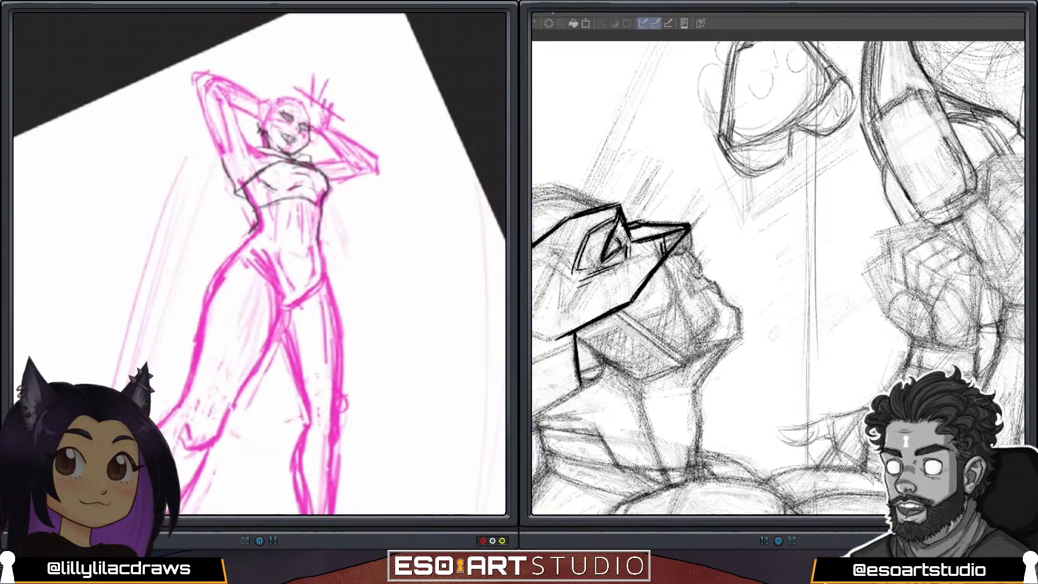
Flip the pink figure's canvas horizontally and add a dark stroke to the waist contour below the cropped top.
{"action": "scroll", "coordinate": [286, 244], "scroll_direction": "down", "scroll_amount": 3}
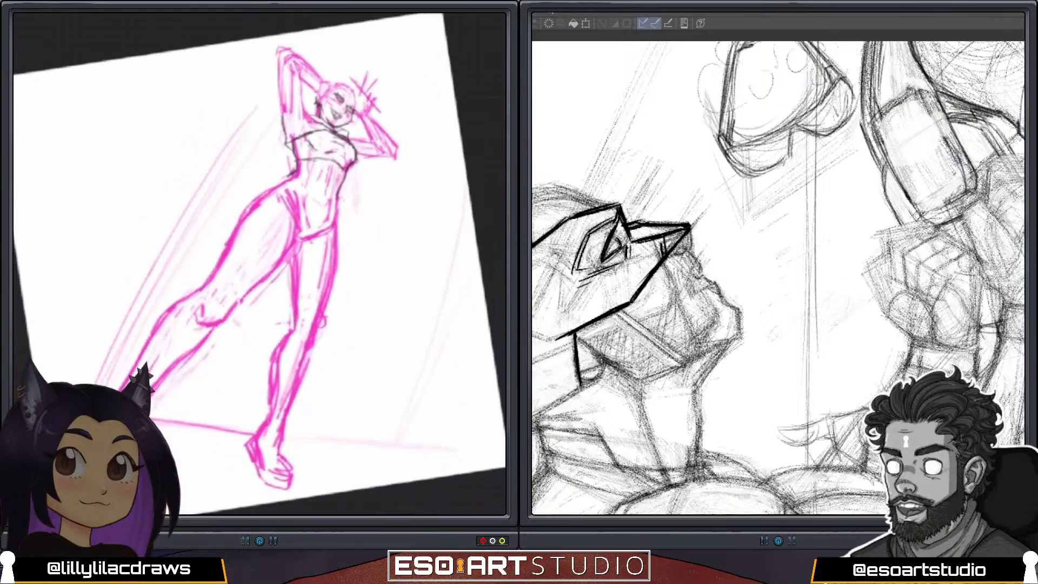
{"action": "left_click", "coordinate": [404, 222]}
{"action": "left_click", "coordinate": [481, 205]}
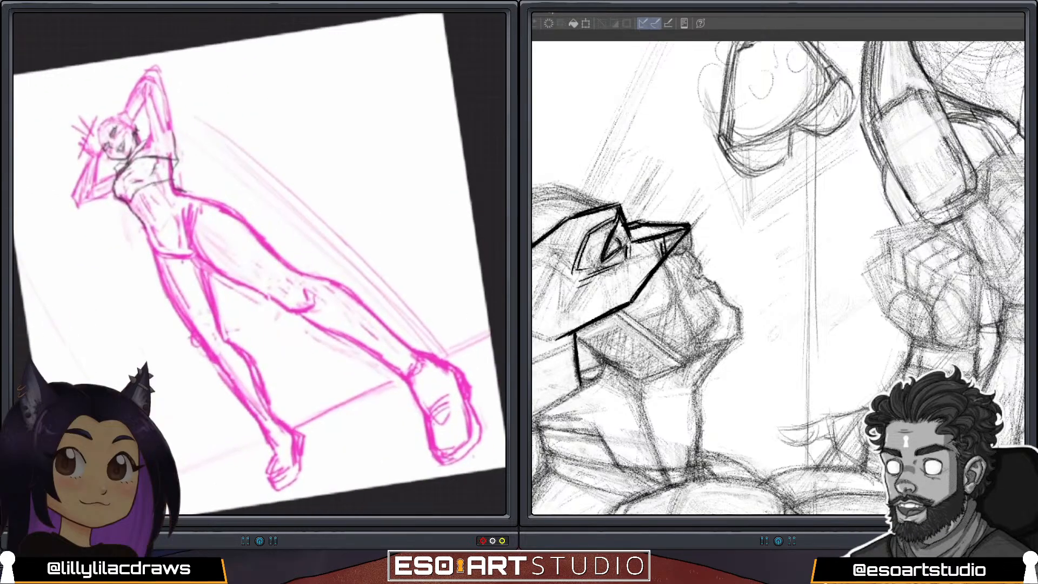
{"action": "scroll", "coordinate": [260, 264], "scroll_direction": "down", "scroll_amount": 2}
{"action": "scroll", "coordinate": [260, 264], "scroll_direction": "up", "scroll_amount": 5}
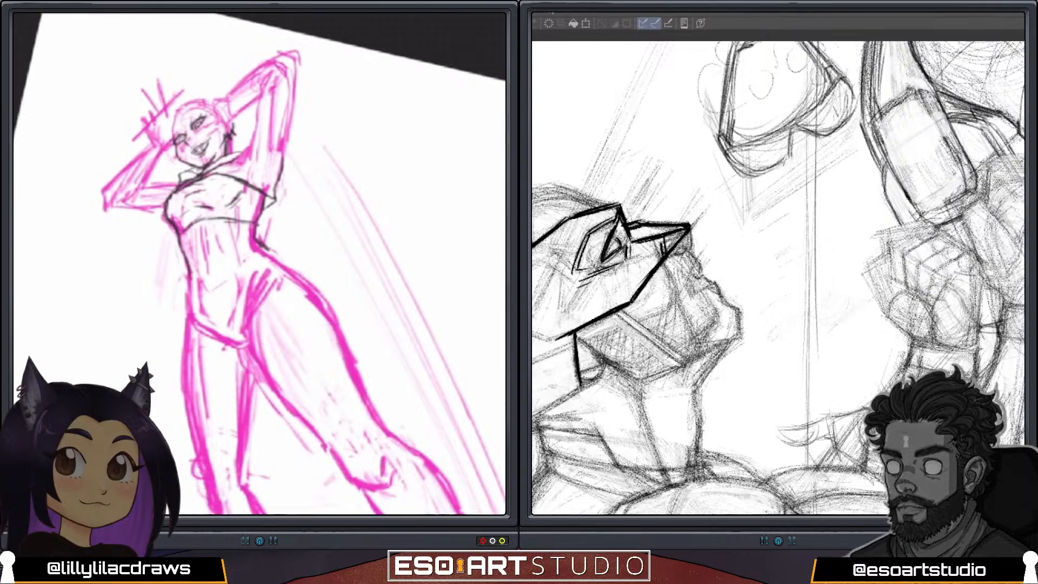
{"action": "mouse_move", "coordinate": [193, 233]}
{"action": "left_mouse_down"}
{"action": "mouse_move", "coordinate": [226, 242]}
{"action": "mouse_move", "coordinate": [180, 246]}
{"action": "left_mouse_up"}
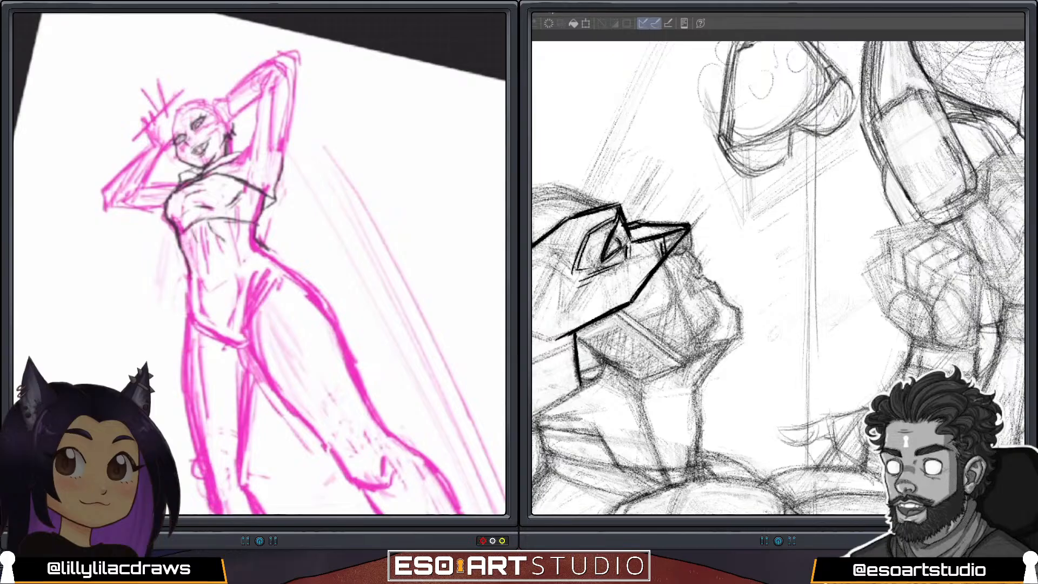
Select both legs with a freehand selection, scale them down uniformly and move them up to meet the hips.
{"action": "scroll", "coordinate": [260, 264], "scroll_direction": "down", "scroll_amount": 5}
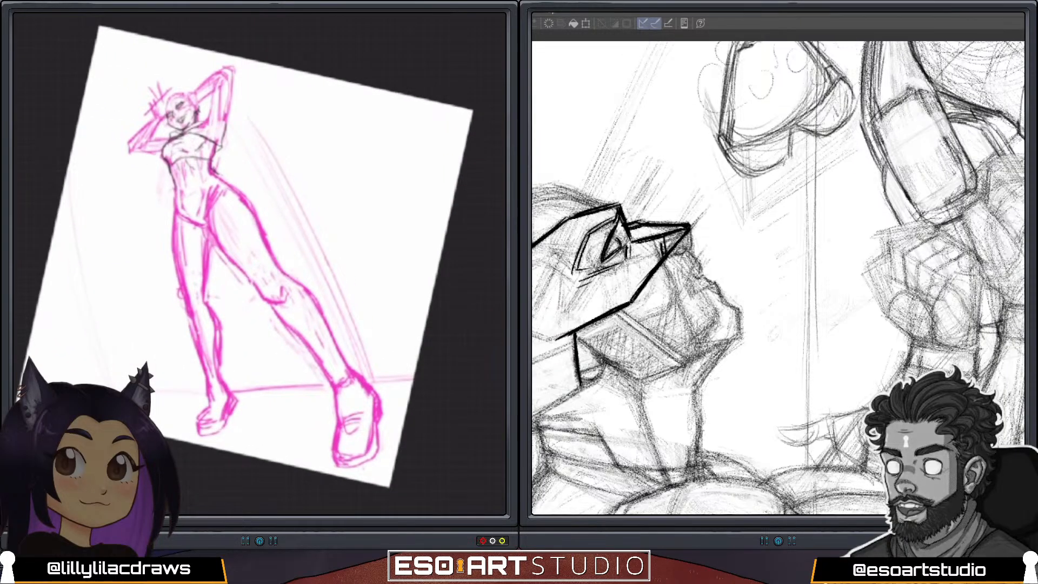
{"action": "key", "text": "s"}
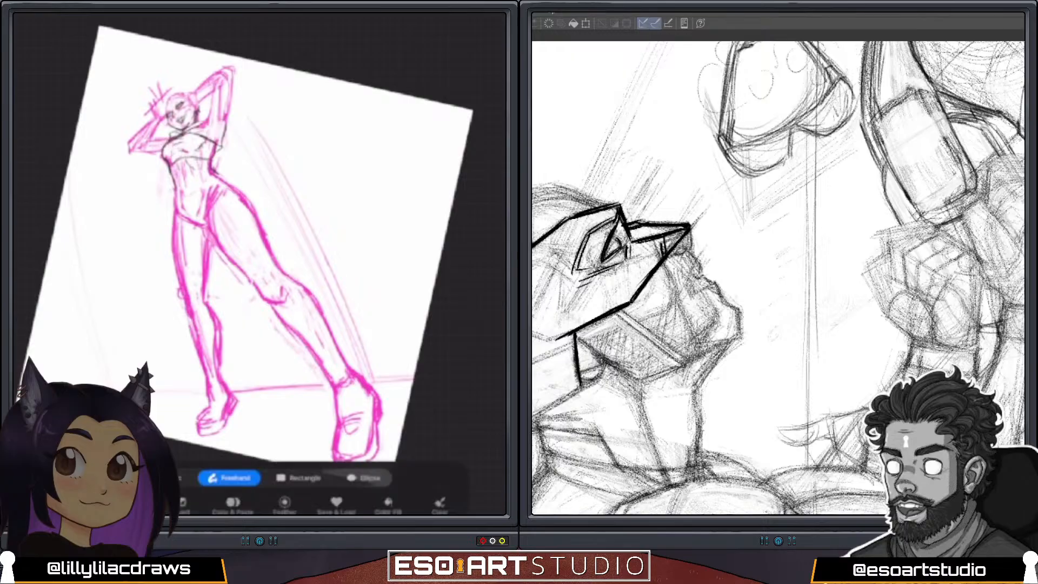
{"action": "scroll", "coordinate": [260, 264], "scroll_direction": "down", "scroll_amount": 1}
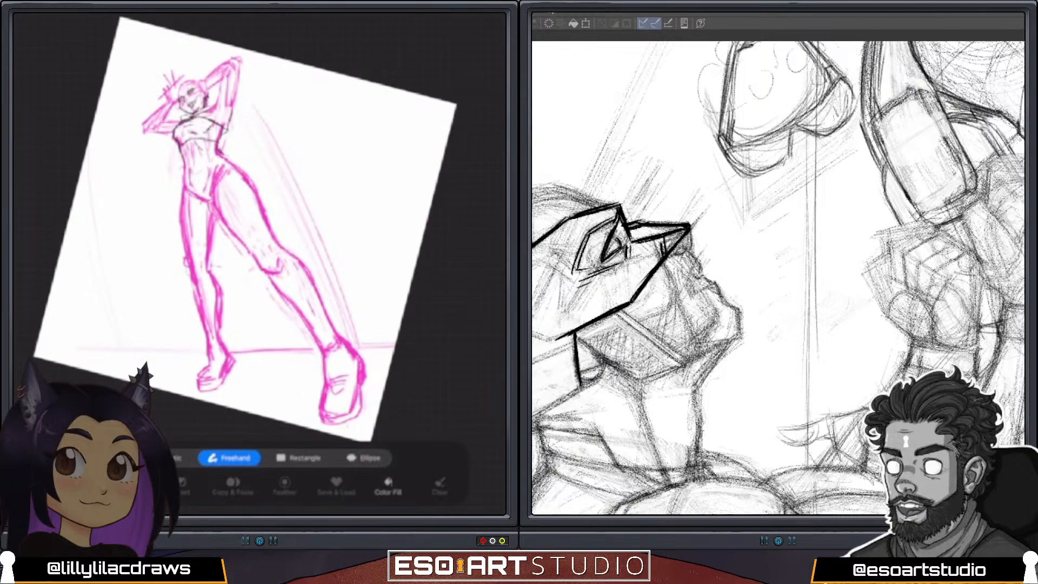
{"action": "left_click_drag", "start_coordinate": [169, 254], "coordinate": [347, 233]}
{"action": "mouse_move", "coordinate": [137, 299]}
{"action": "left_mouse_down"}
{"action": "mouse_move", "coordinate": [178, 408]}
{"action": "mouse_move", "coordinate": [270, 440]}
{"action": "mouse_move", "coordinate": [414, 304]}
{"action": "mouse_move", "coordinate": [347, 234]}
{"action": "left_mouse_up"}
{"action": "key", "text": "v"}
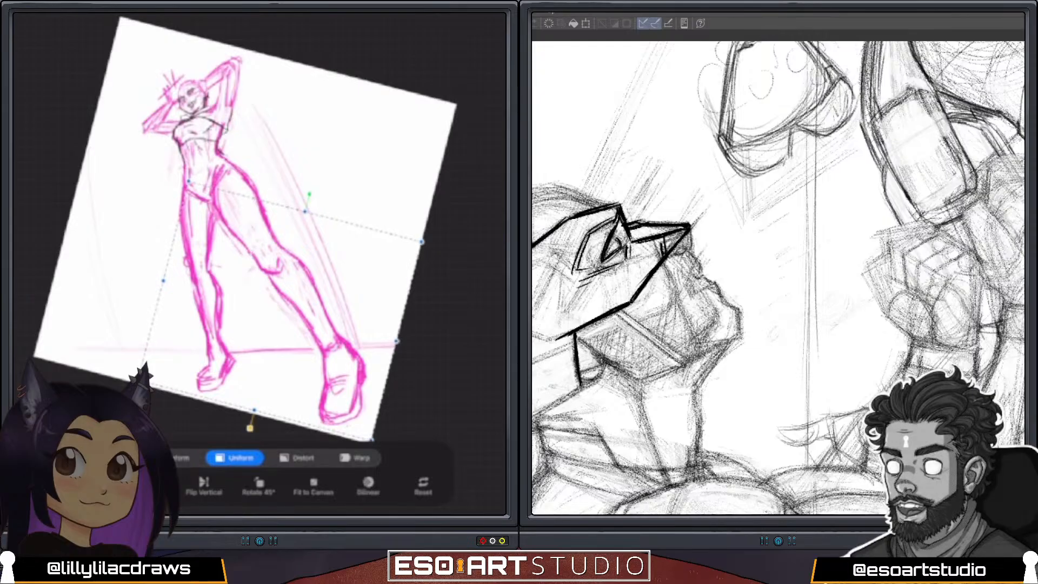
{"action": "left_click_drag", "start_coordinate": [422, 241], "coordinate": [396, 254]}
{"action": "left_click_drag", "start_coordinate": [268, 317], "coordinate": [273, 300]}
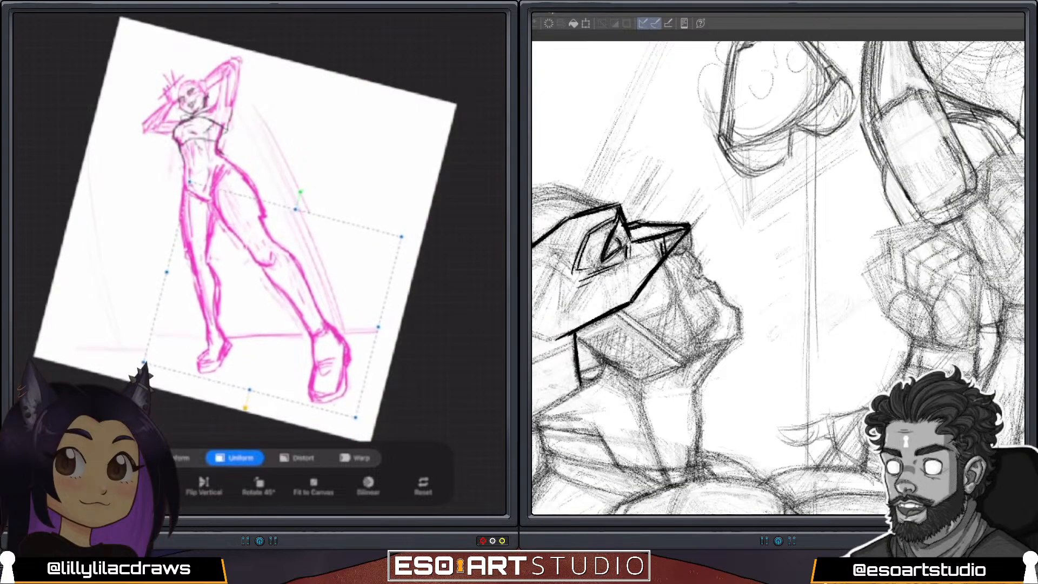
{"action": "key", "text": "v"}
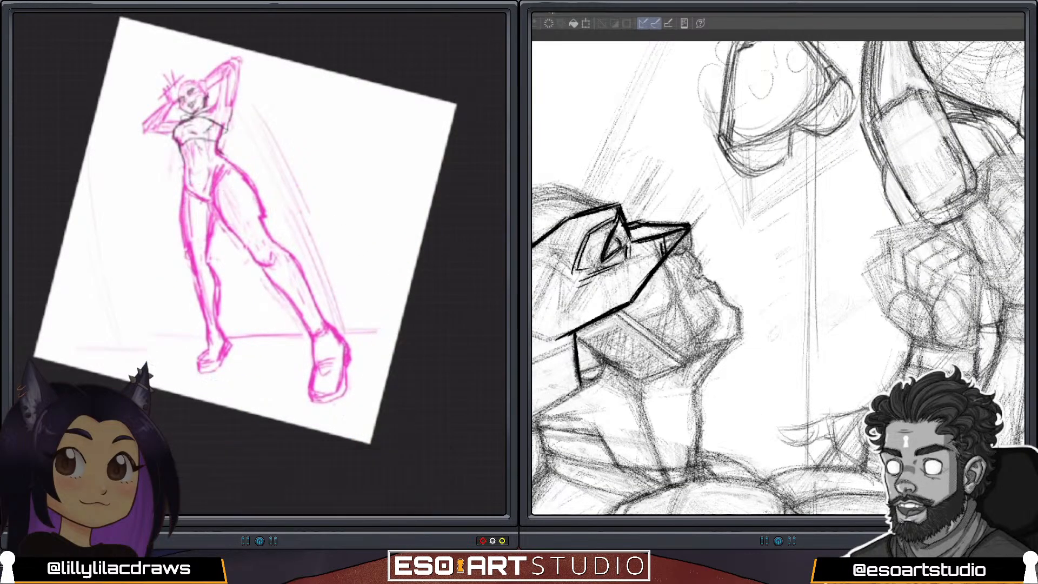
Scale the whole pink figure up slightly with a uniform transform and reposition it on the canvas.
{"action": "key", "text": "v"}
{"action": "left_click_drag", "start_coordinate": [434, 104], "coordinate": [463, 88]}
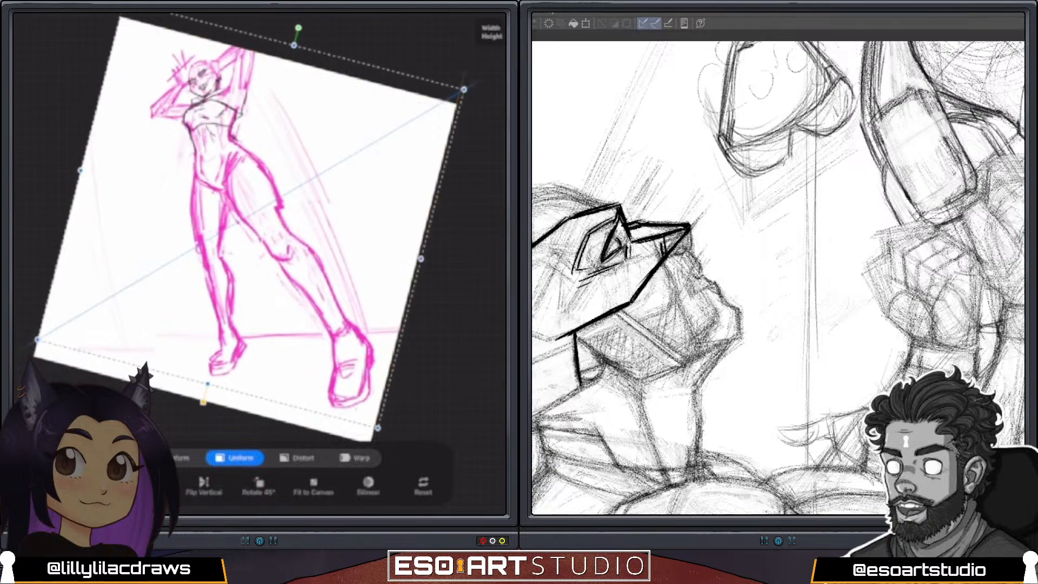
{"action": "mouse_move", "coordinate": [271, 244]}
{"action": "left_mouse_down"}
{"action": "mouse_move", "coordinate": [247, 276]}
{"action": "mouse_move", "coordinate": [255, 265]}
{"action": "left_mouse_up"}
{"action": "left_click_drag", "start_coordinate": [447, 110], "coordinate": [474, 96]}
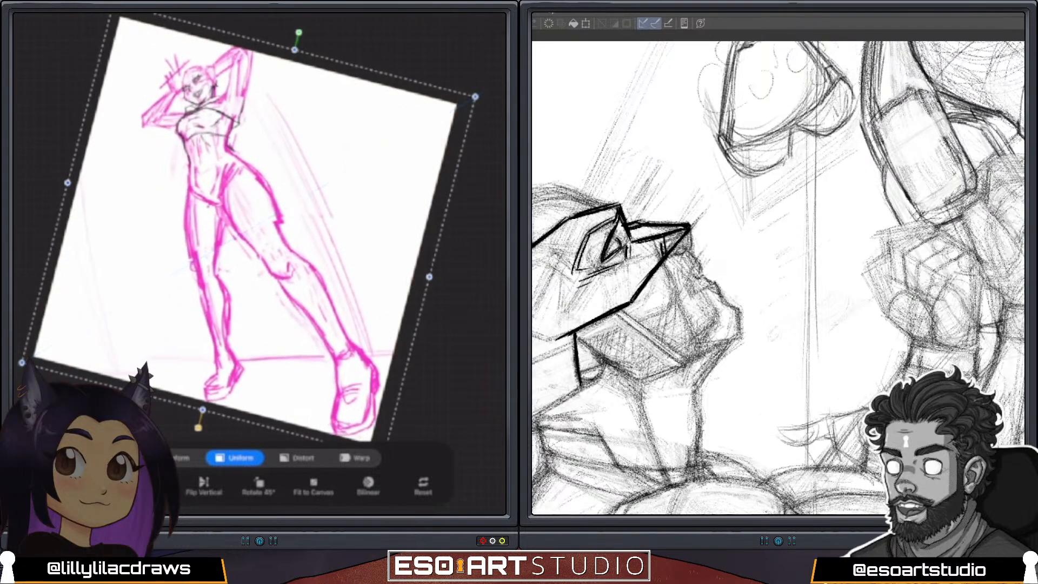
{"action": "left_click_drag", "start_coordinate": [257, 260], "coordinate": [246, 273]}
{"action": "left_click_drag", "start_coordinate": [464, 109], "coordinate": [437, 125]}
{"action": "left_click_drag", "start_coordinate": [246, 272], "coordinate": [258, 254]}
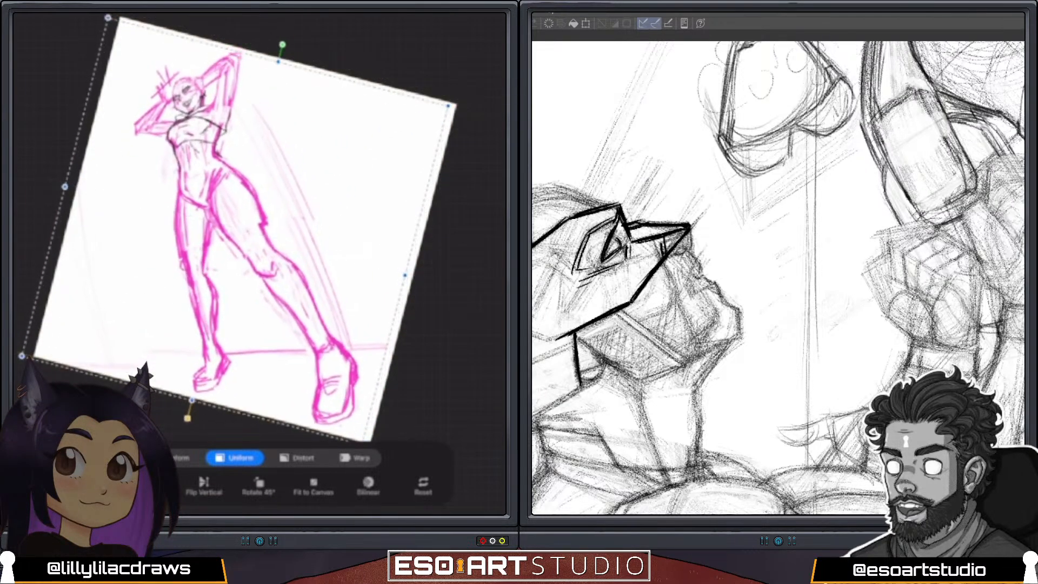
{"action": "key", "text": "v"}
Select the legs below the hips freehand again, shrink them slightly and shift them up under the torso.
{"action": "key", "text": "s"}
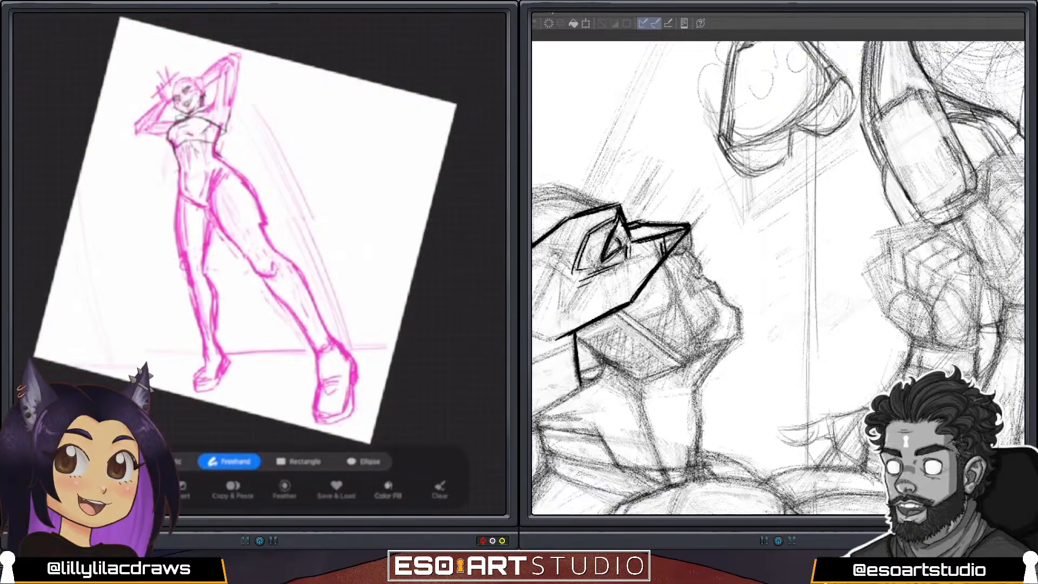
{"action": "mouse_move", "coordinate": [343, 294]}
{"action": "left_mouse_down"}
{"action": "mouse_move", "coordinate": [305, 223]}
{"action": "mouse_move", "coordinate": [242, 172]}
{"action": "mouse_move", "coordinate": [233, 184]}
{"action": "left_mouse_up"}
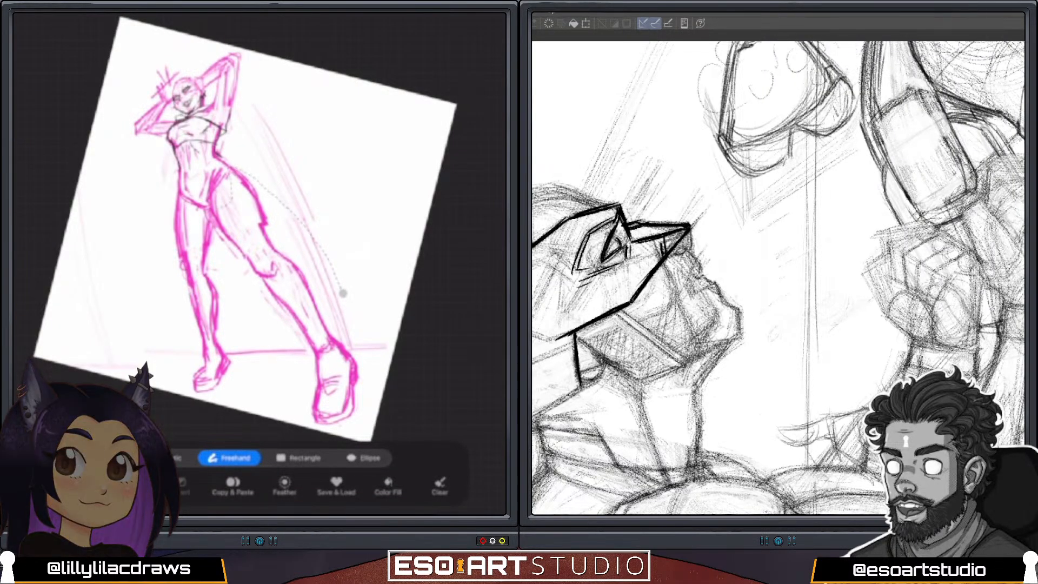
{"action": "mouse_move", "coordinate": [162, 297]}
{"action": "left_mouse_down"}
{"action": "mouse_move", "coordinate": [167, 395]}
{"action": "mouse_move", "coordinate": [244, 439]}
{"action": "mouse_move", "coordinate": [367, 369]}
{"action": "mouse_move", "coordinate": [343, 293]}
{"action": "left_mouse_up"}
{"action": "key", "text": "v"}
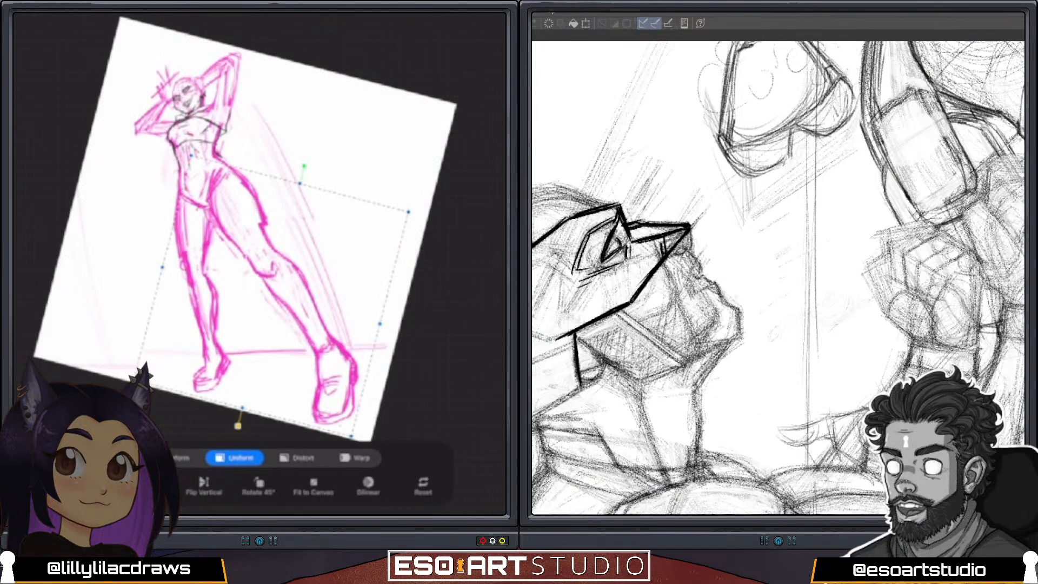
{"action": "left_click_drag", "start_coordinate": [409, 211], "coordinate": [393, 221]}
{"action": "left_click_drag", "start_coordinate": [264, 300], "coordinate": [267, 286]}
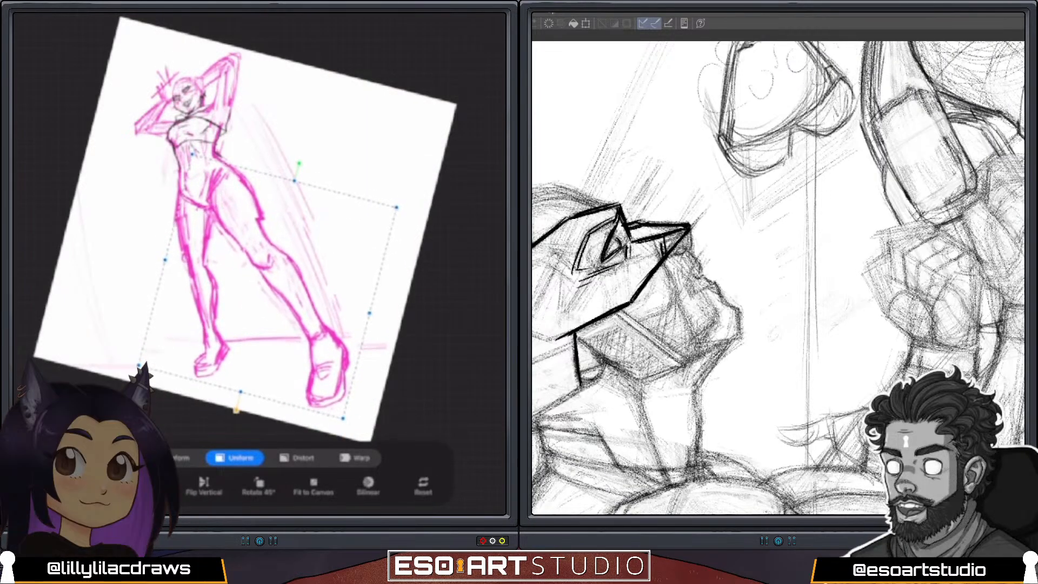
{"action": "key", "text": "v"}
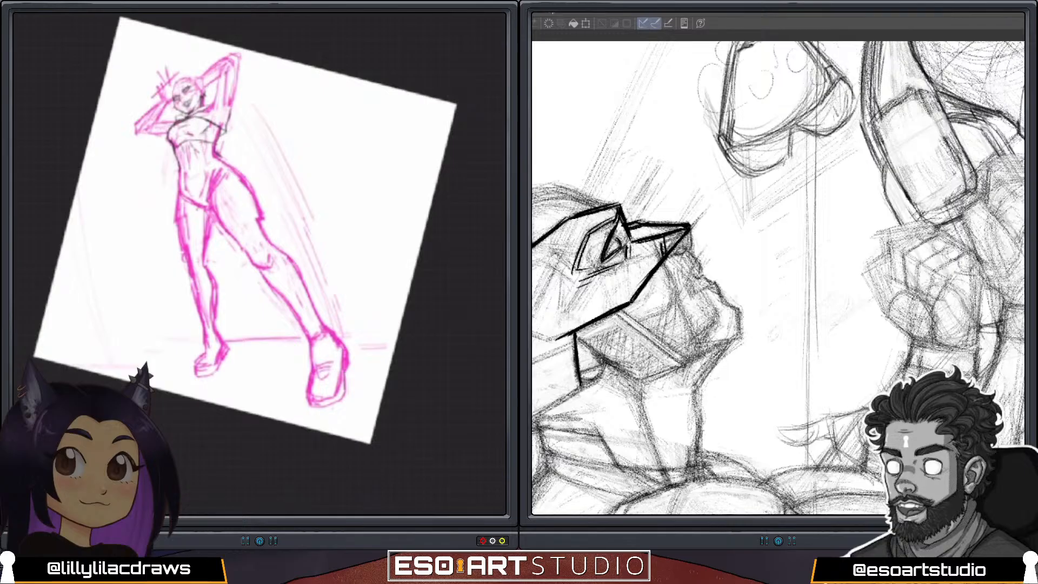
Scale the entire pink figure down uniformly and recentre it within the canvas.
{"action": "key", "text": "v"}
{"action": "left_click_drag", "start_coordinate": [456, 104], "coordinate": [423, 124]}
{"action": "mouse_move", "coordinate": [228, 241]}
{"action": "left_mouse_down"}
{"action": "mouse_move", "coordinate": [247, 230]}
{"action": "mouse_move", "coordinate": [241, 245]}
{"action": "left_mouse_up"}
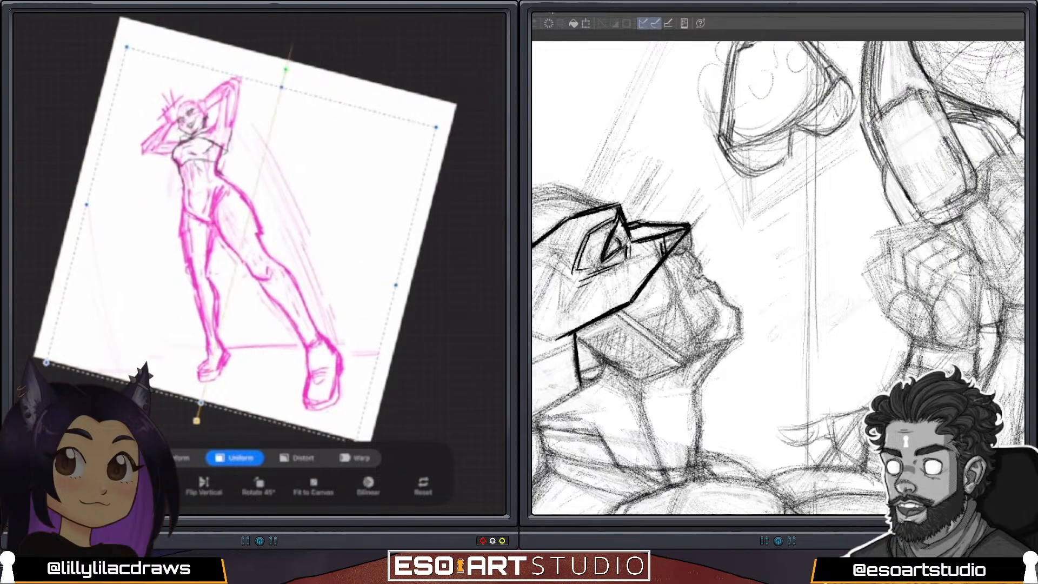
{"action": "key", "text": "v"}
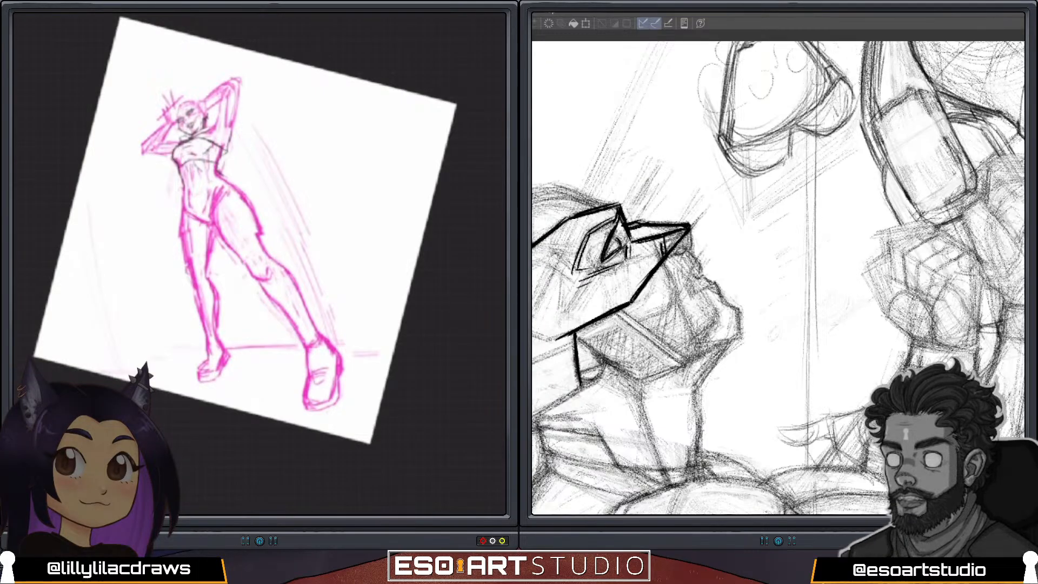
Enlarge the whole pink figure with a uniform transform, tilt it slightly and reposition it to fill more of the canvas.
{"action": "key", "text": "v"}
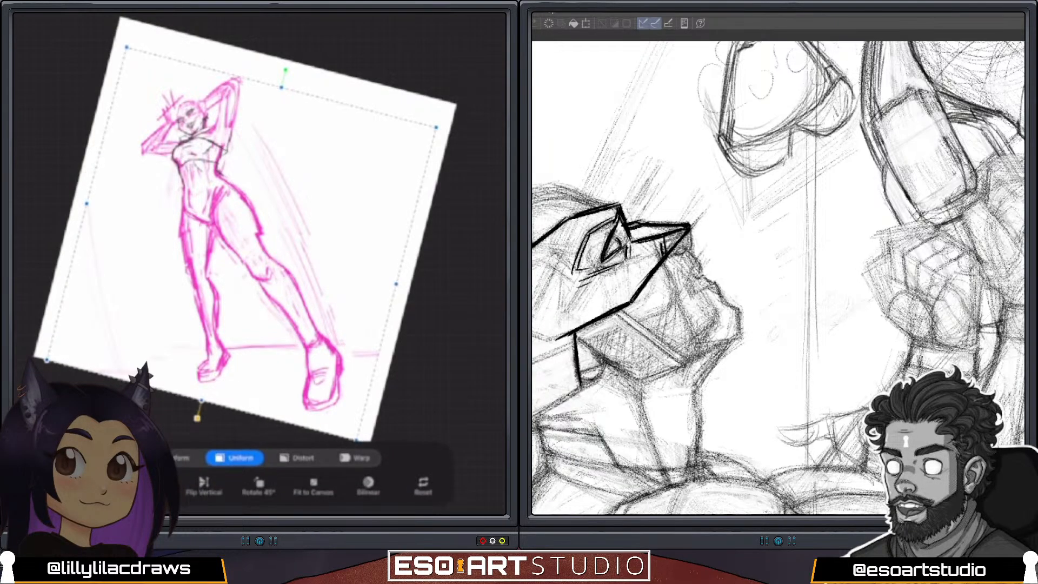
{"action": "left_click_drag", "start_coordinate": [432, 122], "coordinate": [497, 90]}
{"action": "left_click_drag", "start_coordinate": [271, 216], "coordinate": [235, 232]}
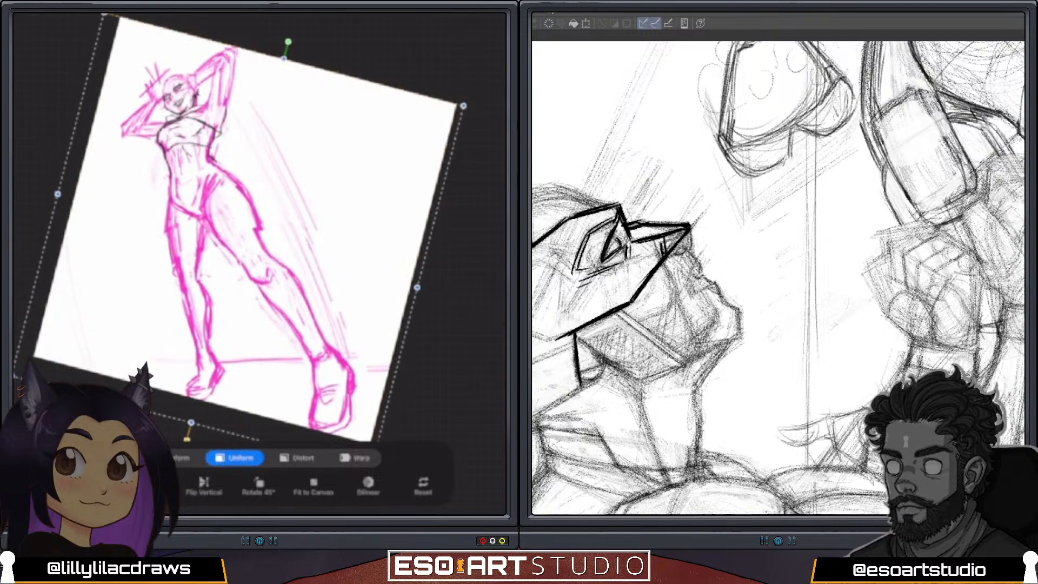
{"action": "left_click_drag", "start_coordinate": [288, 41], "coordinate": [301, 46]}
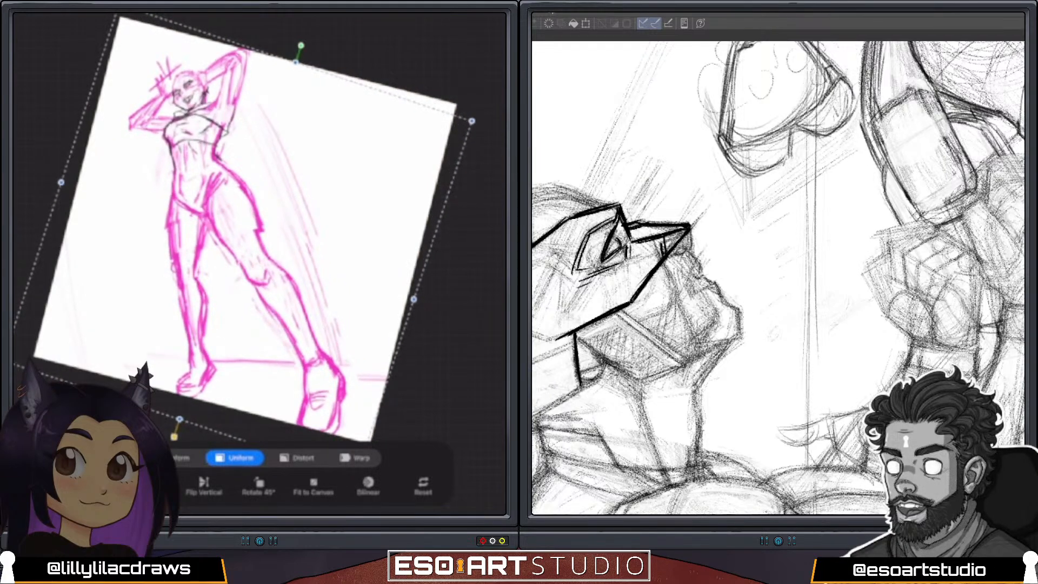
{"action": "left_click_drag", "start_coordinate": [472, 121], "coordinate": [461, 126]}
{"action": "left_click_drag", "start_coordinate": [232, 243], "coordinate": [239, 238]}
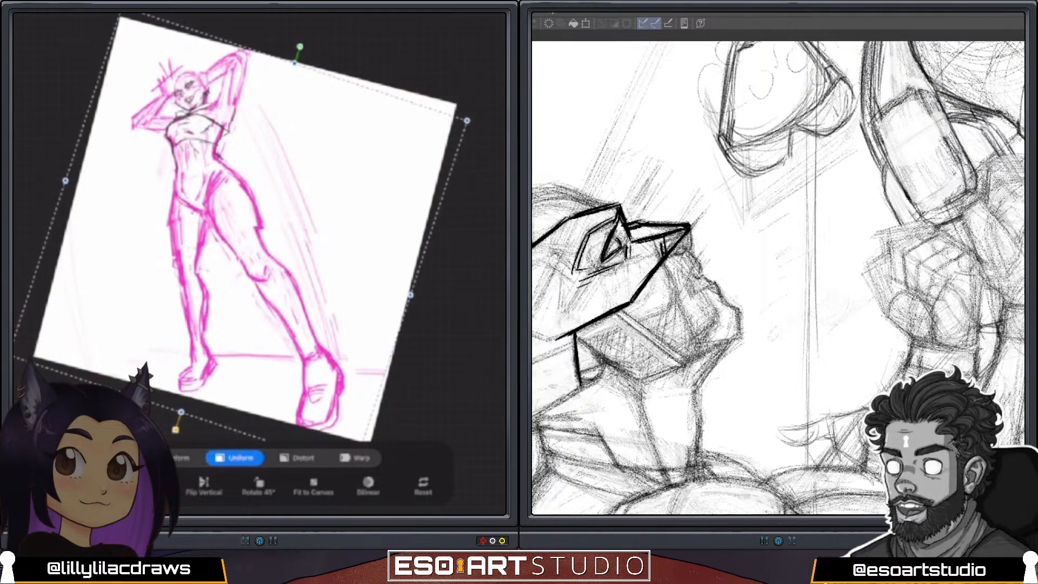
{"action": "left_click_drag", "start_coordinate": [300, 46], "coordinate": [282, 42]}
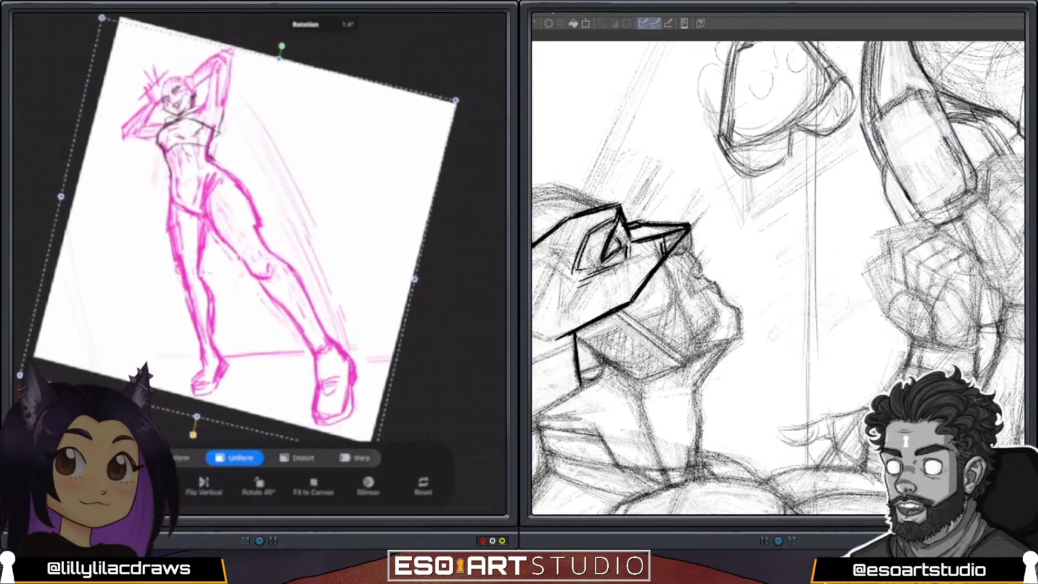
{"action": "key", "text": "Return"}
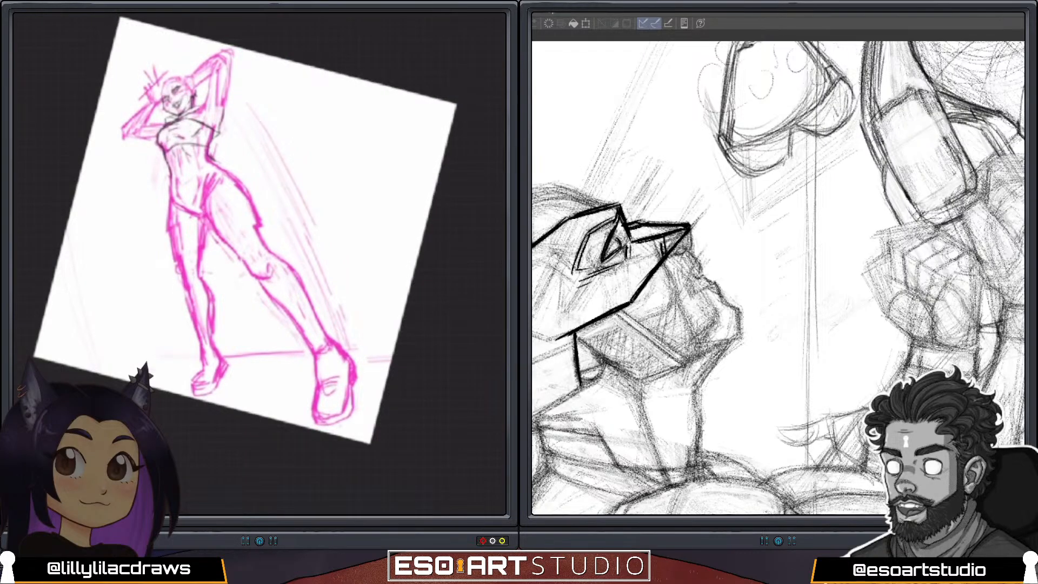
Sketch a dark line along the forehead and crown of the head above the eye.
{"action": "left_click_drag", "start_coordinate": [335, 381], "coordinate": [369, 380]}
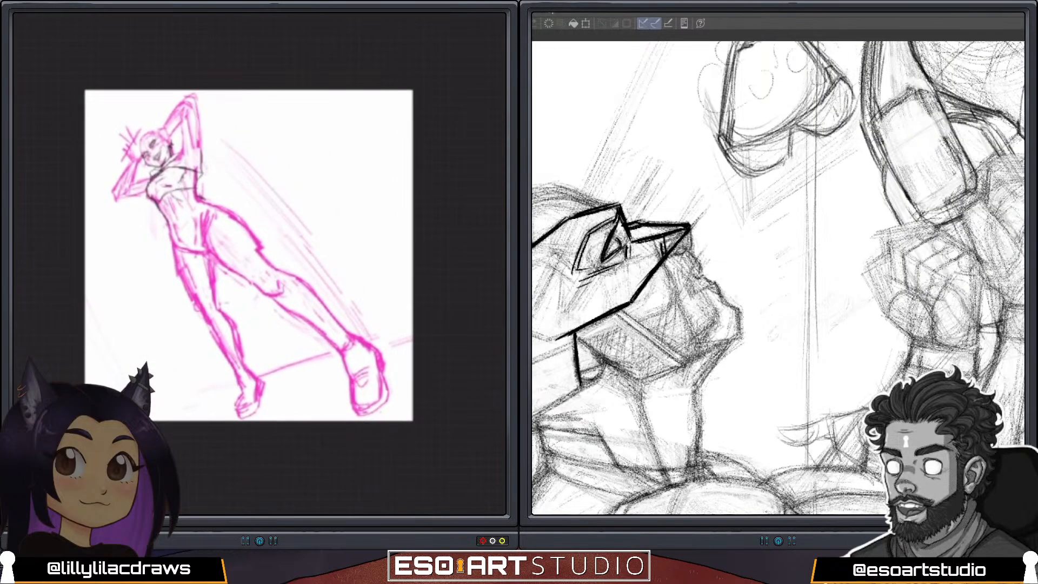
{"action": "scroll", "coordinate": [157, 157], "scroll_direction": "up", "scroll_amount": 8}
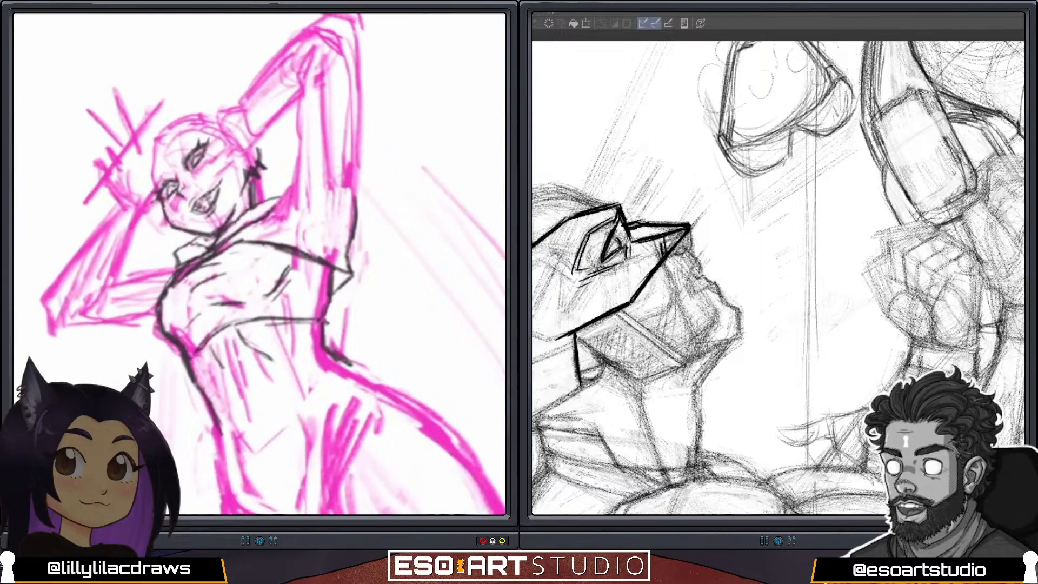
{"action": "left_click_drag", "start_coordinate": [325, 260], "coordinate": [294, 363]}
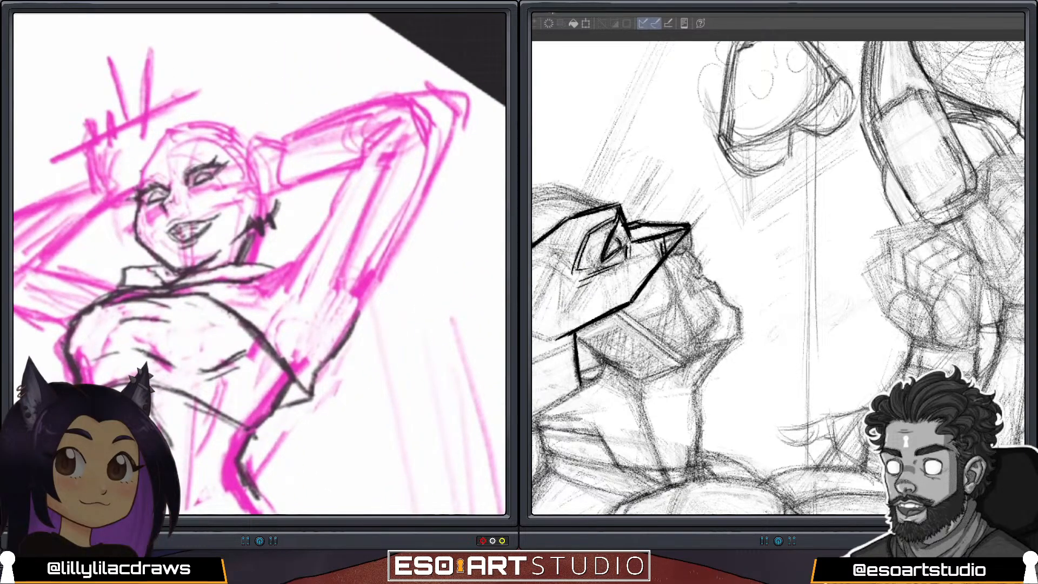
{"action": "left_click_drag", "start_coordinate": [142, 164], "coordinate": [191, 131]}
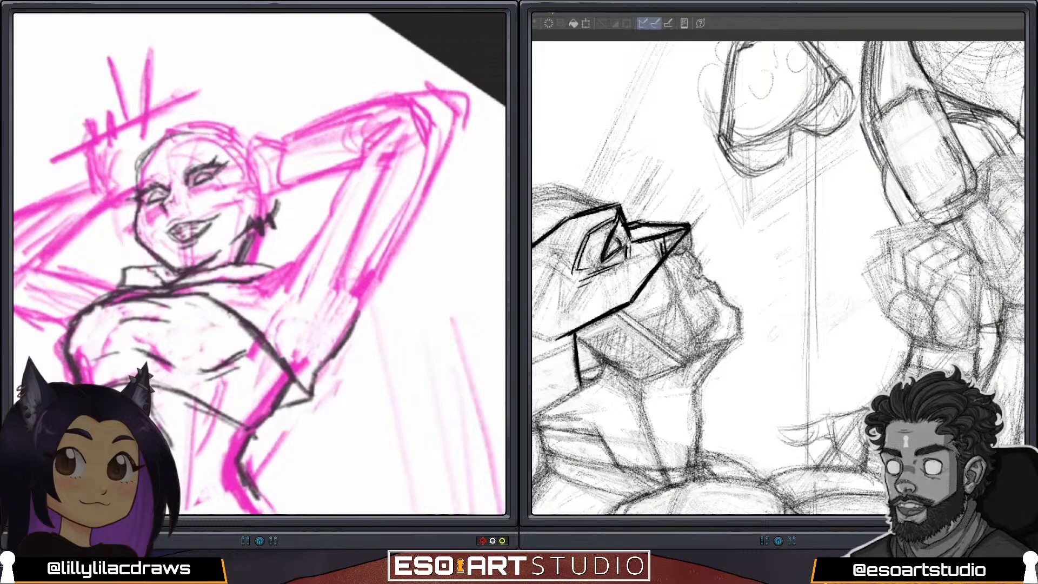
{"action": "scroll", "coordinate": [259, 264], "scroll_direction": "down", "scroll_amount": 5}
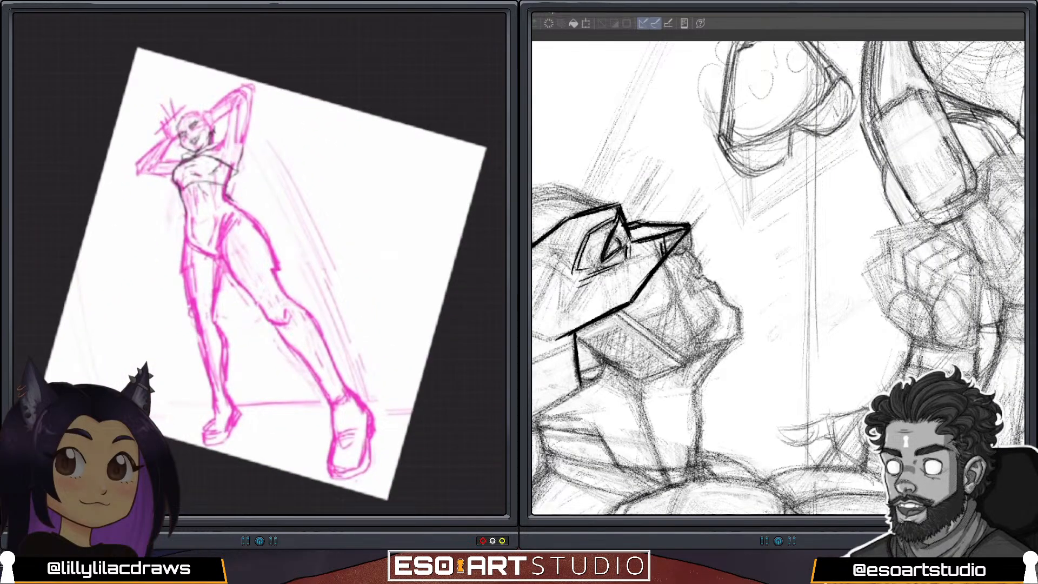
Select the hips and legs freehand, shorten them slightly with a freeform transform and shrink them uniformly toward the waist.
{"action": "key", "text": "s"}
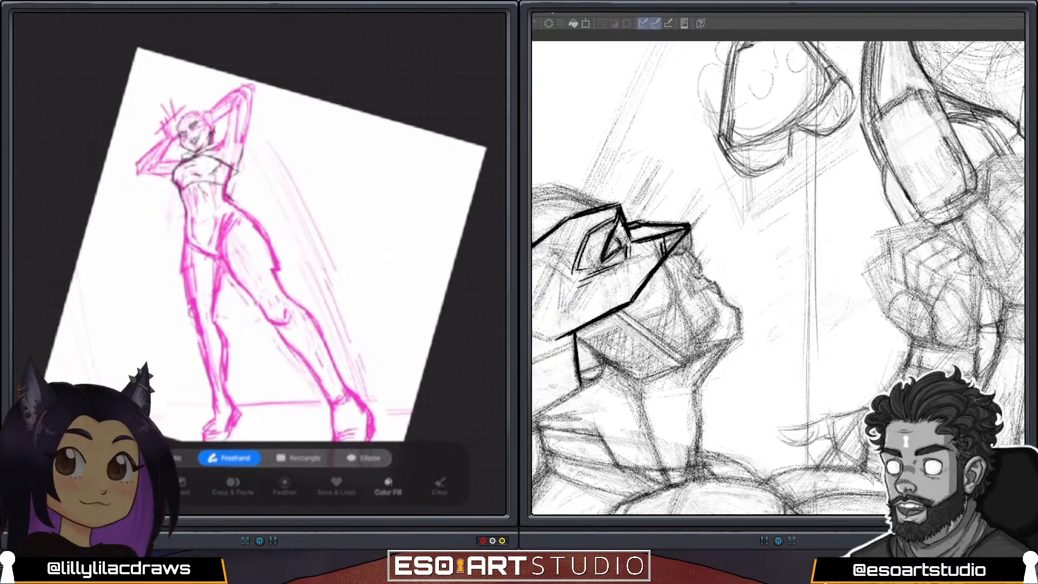
{"action": "scroll", "coordinate": [259, 264], "scroll_direction": "down", "scroll_amount": 2}
{"action": "left_click_drag", "start_coordinate": [367, 390], "coordinate": [321, 259]}
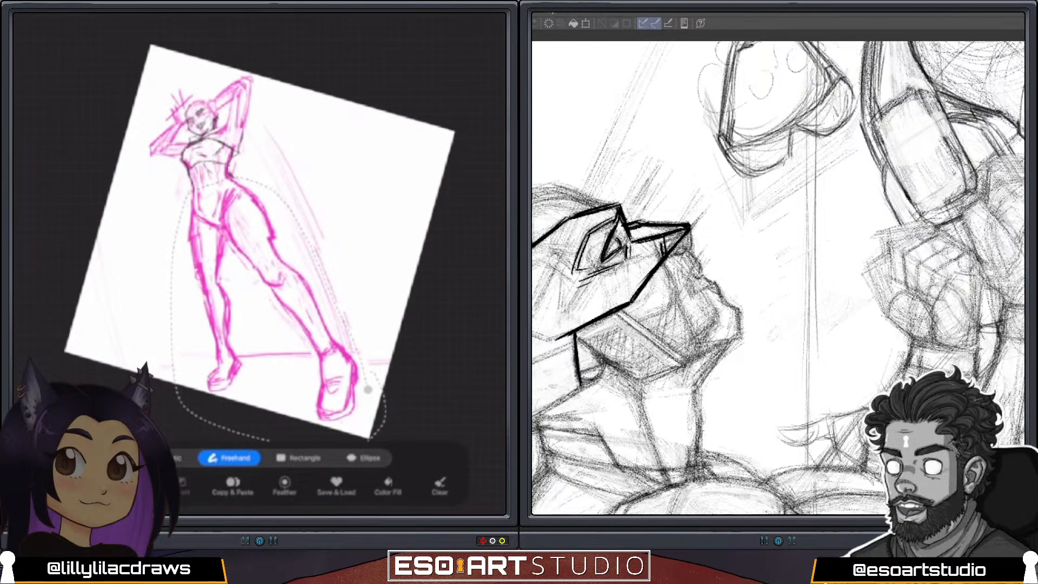
{"action": "left_click_drag", "start_coordinate": [373, 372], "coordinate": [367, 389]}
{"action": "key", "text": "v"}
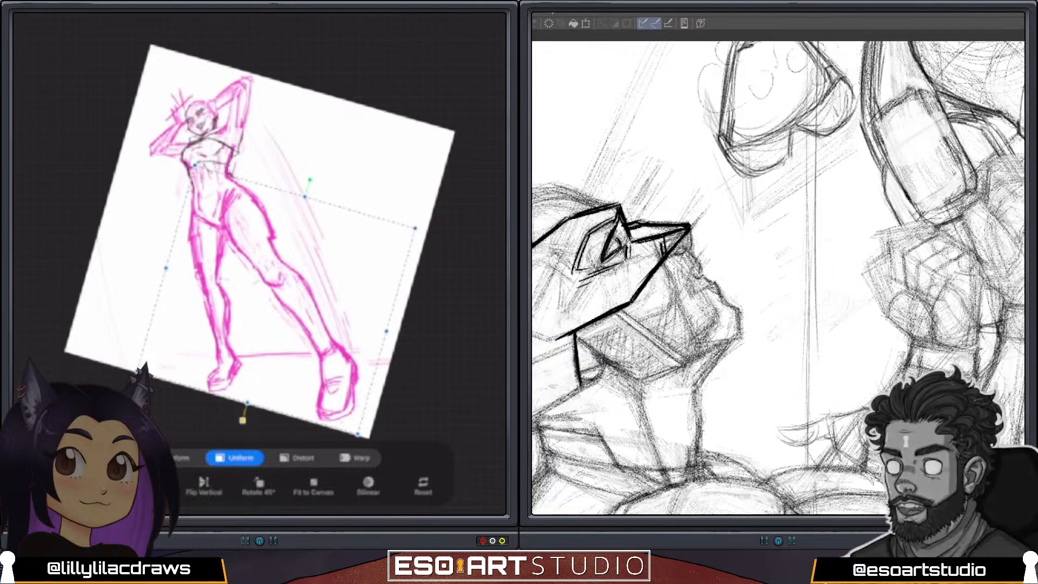
{"action": "left_click", "coordinate": [181, 458]}
{"action": "left_click_drag", "start_coordinate": [138, 371], "coordinate": [149, 358]}
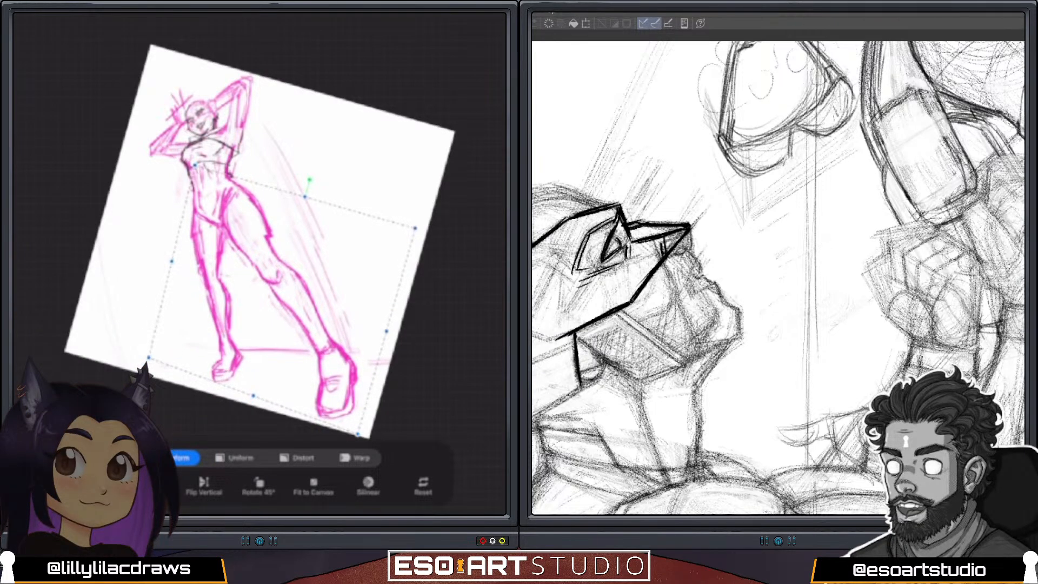
{"action": "left_click", "coordinate": [235, 458]}
{"action": "left_click_drag", "start_coordinate": [357, 433], "coordinate": [350, 420]}
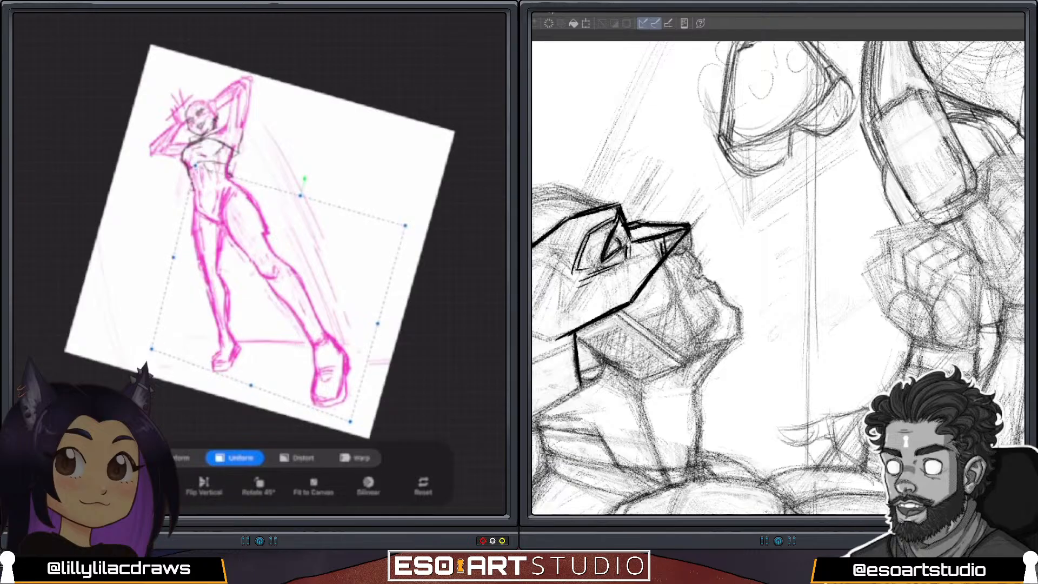
Select the raised arm beside the head freehand, rotate it more upright and move it to line up with the shoulder.
{"action": "key", "text": "s"}
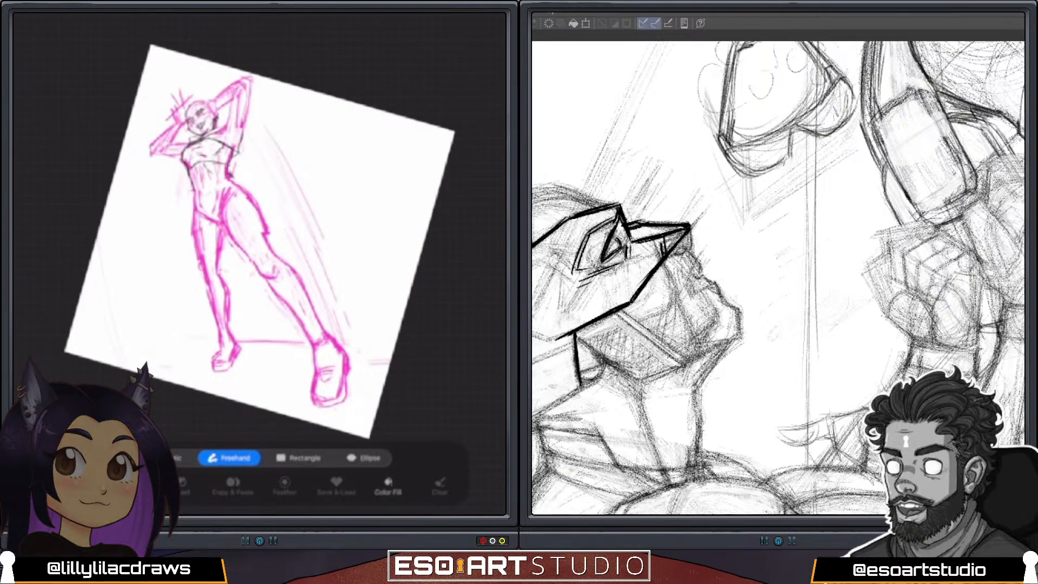
{"action": "left_click", "coordinate": [235, 74]}
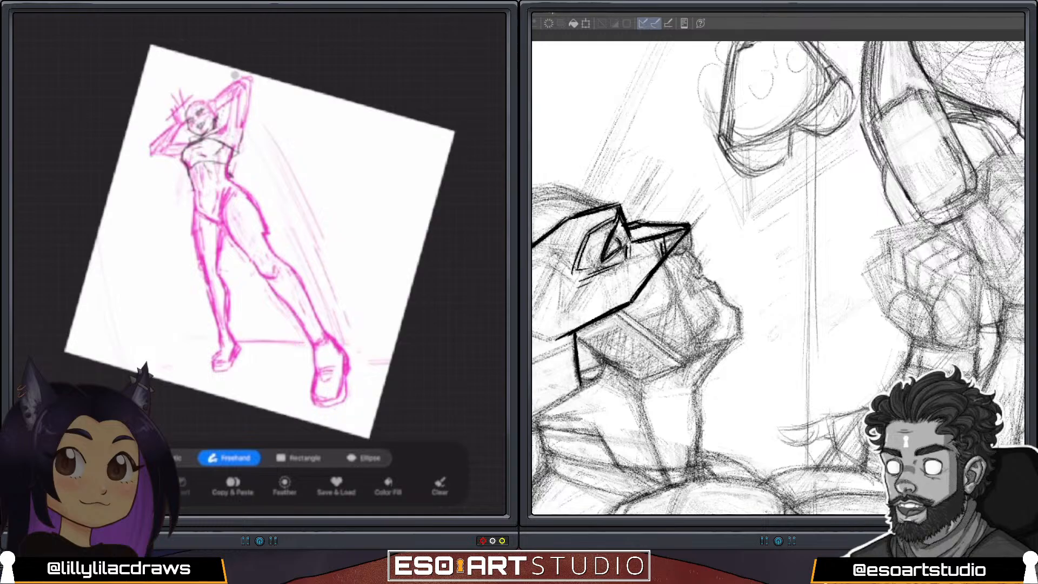
{"action": "key", "text": "v"}
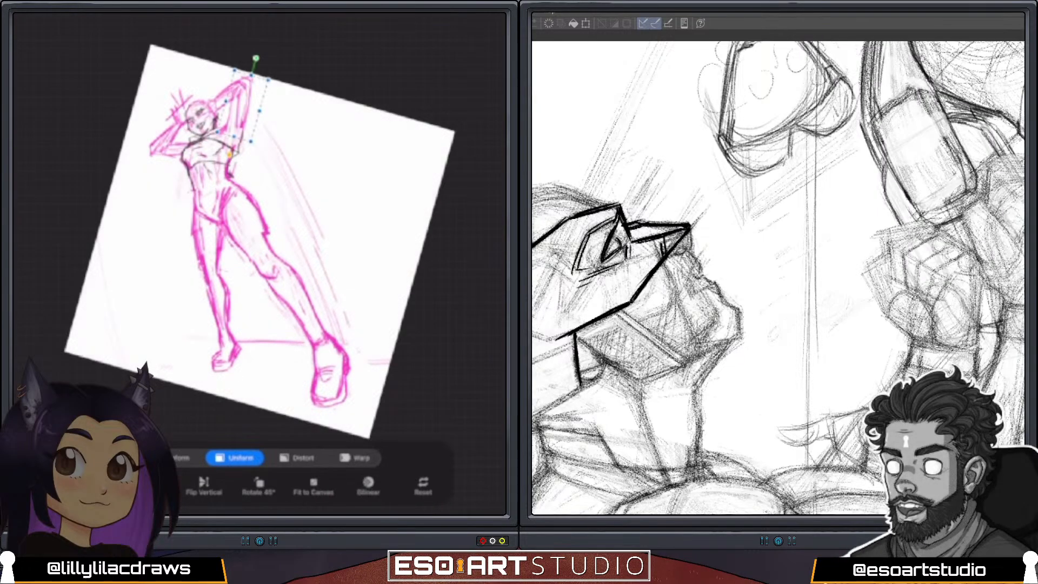
{"action": "left_click_drag", "start_coordinate": [256, 58], "coordinate": [240, 63]}
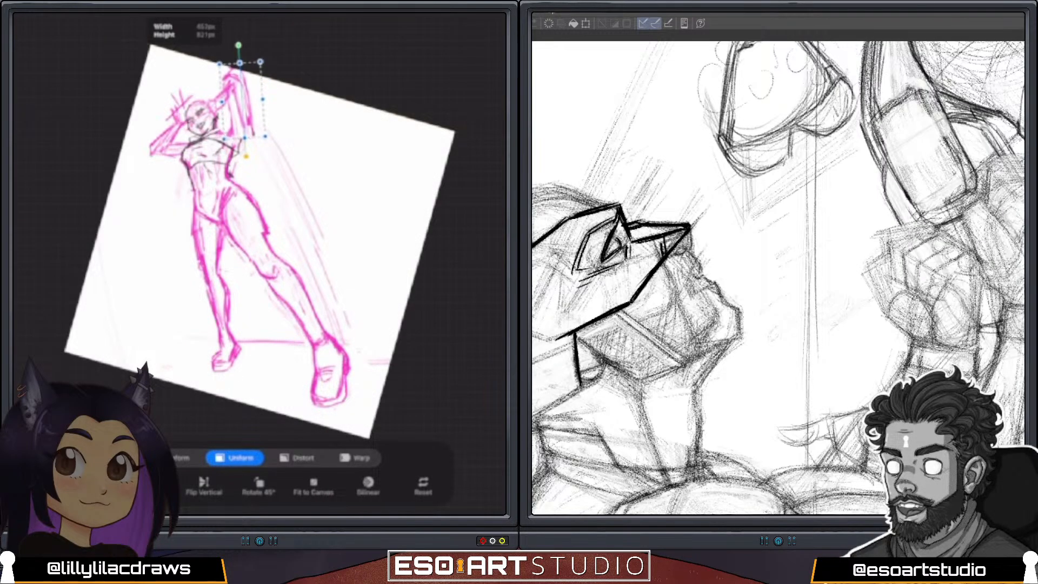
{"action": "key", "text": "ctrl+z"}
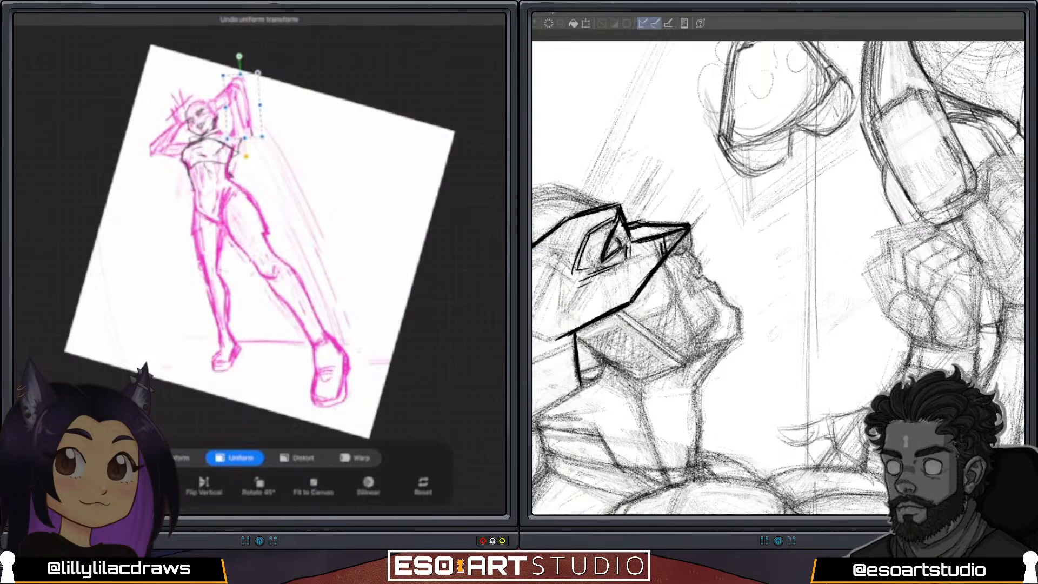
{"action": "left_click_drag", "start_coordinate": [242, 106], "coordinate": [233, 101]}
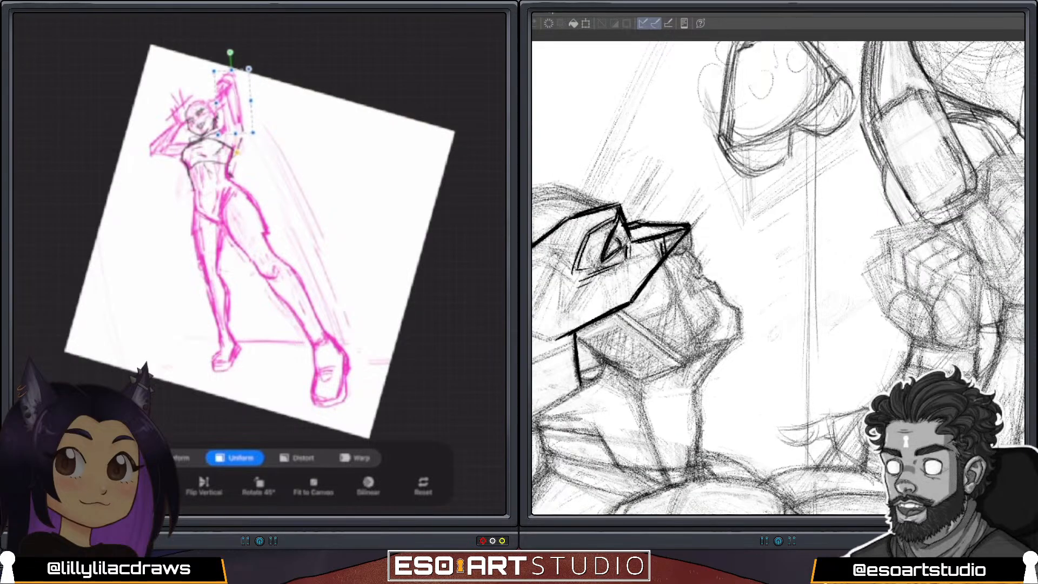
{"action": "left_click_drag", "start_coordinate": [230, 51], "coordinate": [237, 52]}
{"action": "left_click_drag", "start_coordinate": [234, 101], "coordinate": [237, 104]}
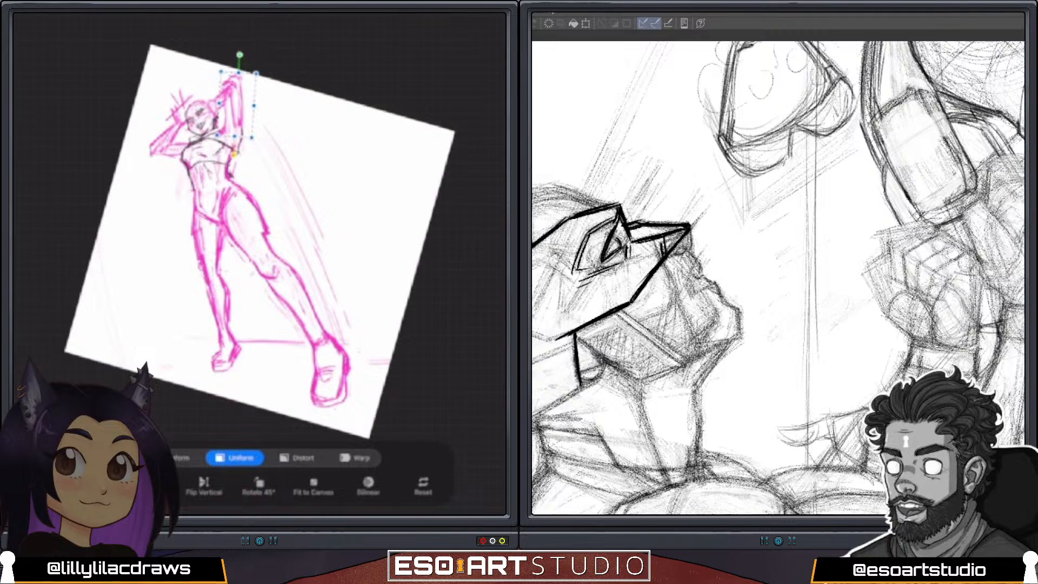
{"action": "key", "text": "v"}
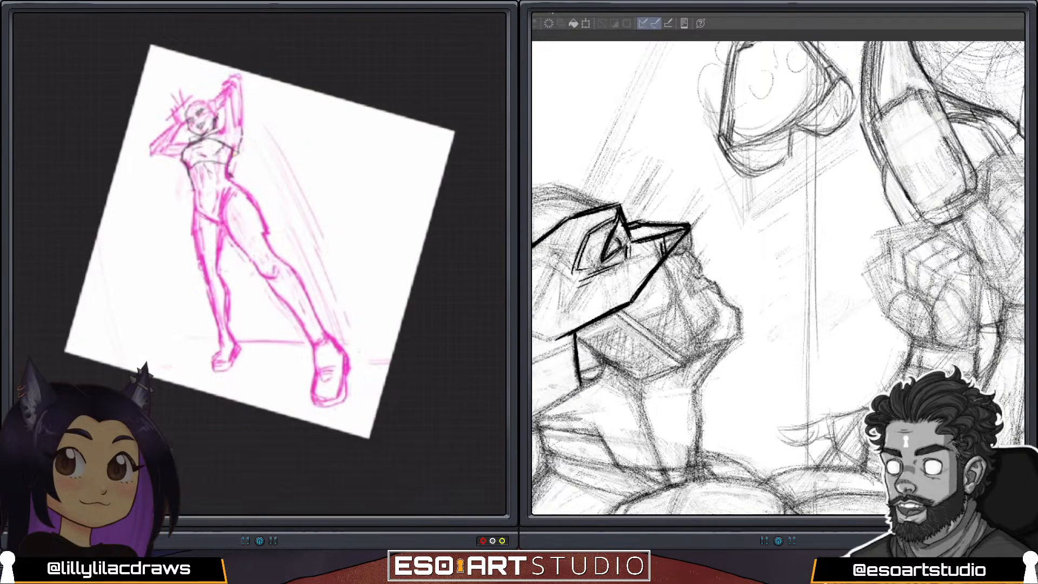
Redraw the raised arm in dark lines from the bent elbow down to the shoulder, tidying the pink sketch around it.
{"action": "scroll", "coordinate": [259, 244], "scroll_direction": "up", "scroll_amount": 3}
{"action": "mouse_move", "coordinate": [168, 149]}
{"action": "left_mouse_down"}
{"action": "mouse_move", "coordinate": [195, 122]}
{"action": "mouse_move", "coordinate": [199, 137]}
{"action": "left_mouse_up"}
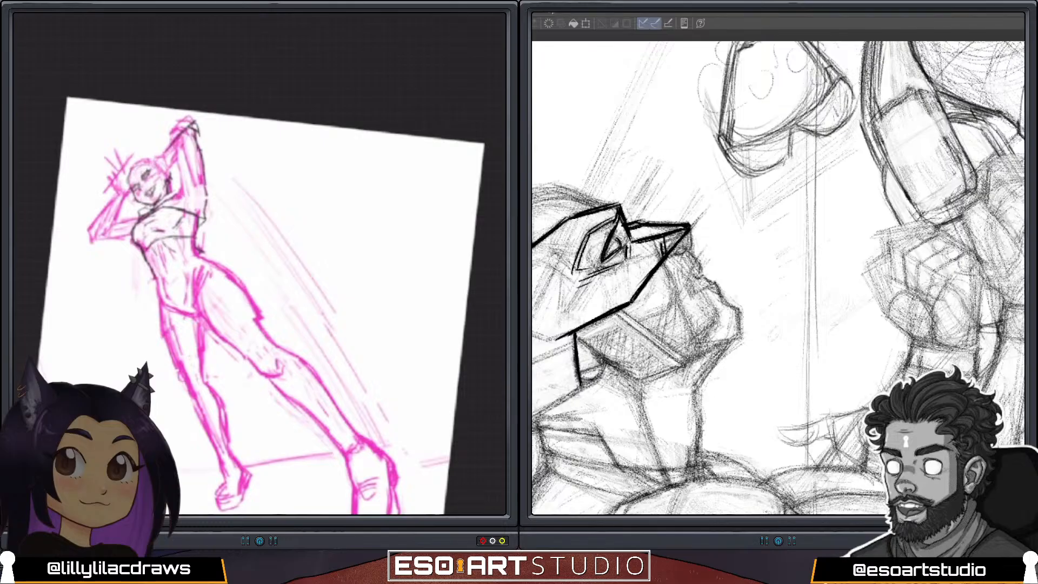
{"action": "mouse_move", "coordinate": [180, 150]}
{"action": "left_mouse_down"}
{"action": "mouse_move", "coordinate": [184, 166]}
{"action": "mouse_move", "coordinate": [204, 162]}
{"action": "mouse_move", "coordinate": [201, 181]}
{"action": "mouse_move", "coordinate": [181, 189]}
{"action": "left_mouse_up"}
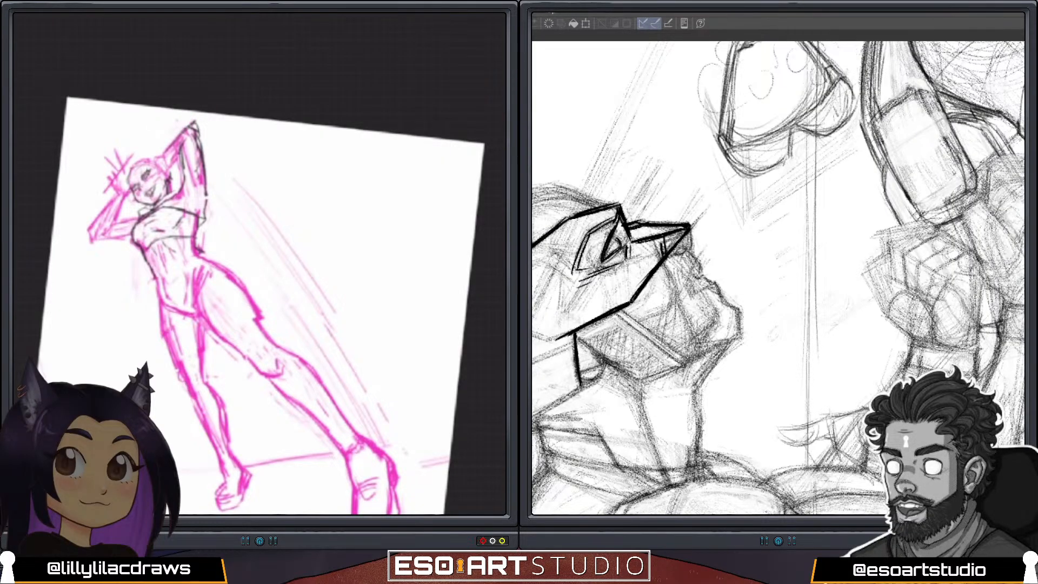
{"action": "scroll", "coordinate": [259, 270], "scroll_direction": "down", "scroll_amount": 3}
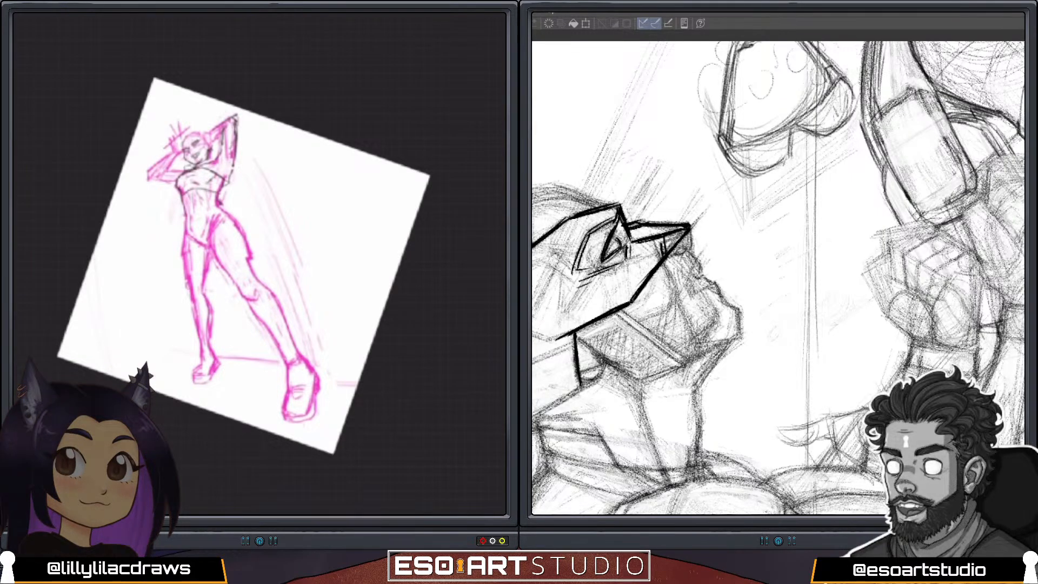
{"action": "scroll", "coordinate": [204, 135], "scroll_direction": "up", "scroll_amount": 5}
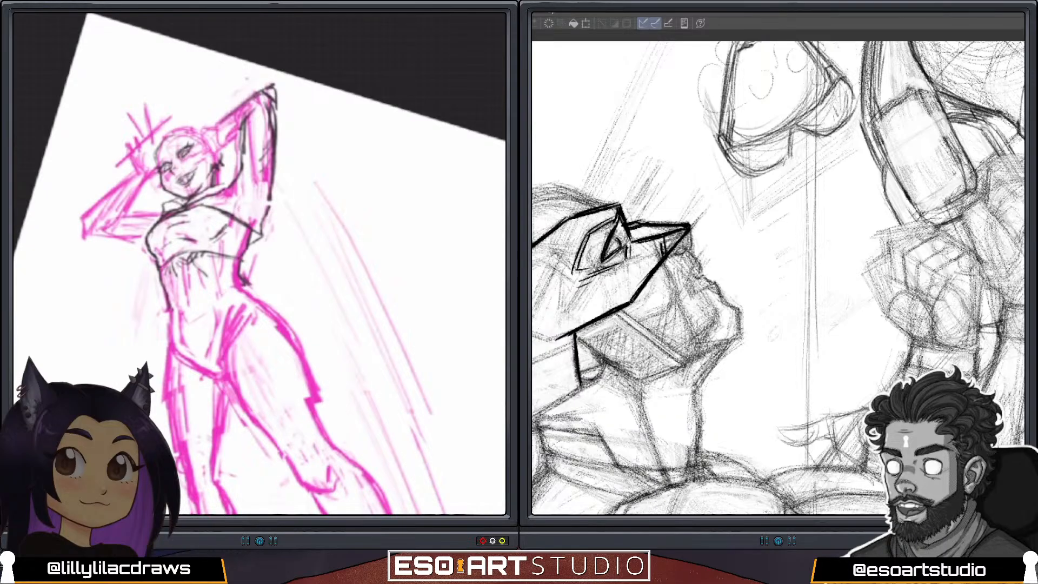
{"action": "scroll", "coordinate": [259, 263], "scroll_direction": "down", "scroll_amount": 4}
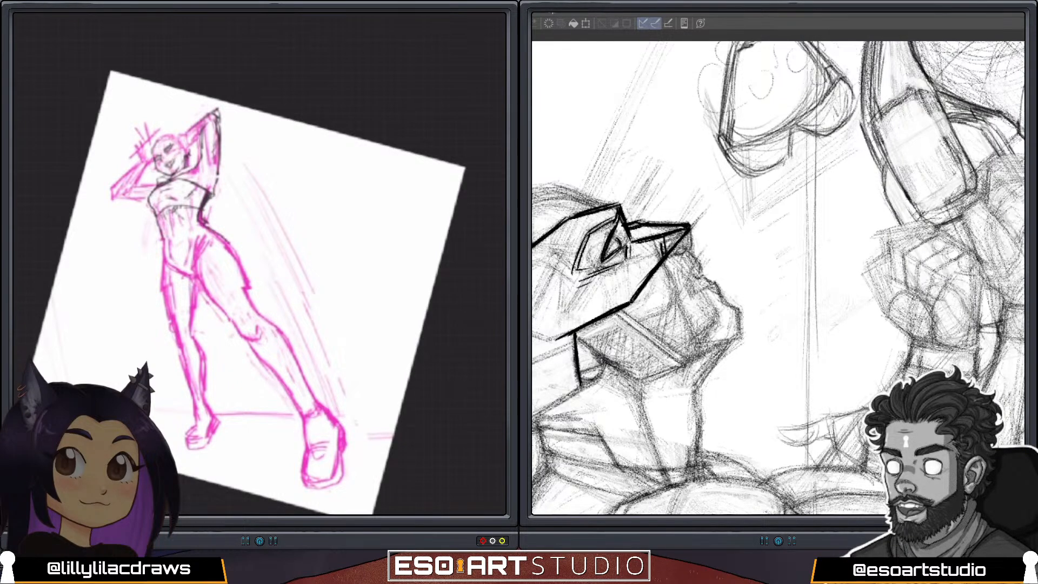
Outline the outer hip, the lower edge of the briefs and both sides of the standing leg's thigh in dark lines.
{"action": "left_click_drag", "start_coordinate": [212, 231], "coordinate": [248, 268]}
{"action": "mouse_move", "coordinate": [160, 237]}
{"action": "left_mouse_down"}
{"action": "mouse_move", "coordinate": [175, 270]}
{"action": "mouse_move", "coordinate": [193, 278]}
{"action": "left_mouse_up"}
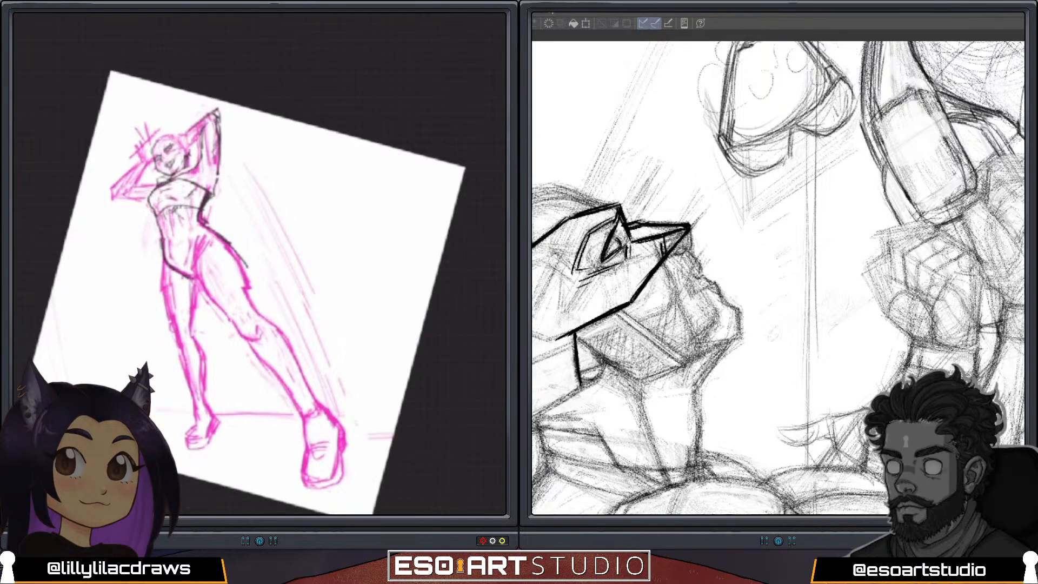
{"action": "key", "text": "ctrl+z"}
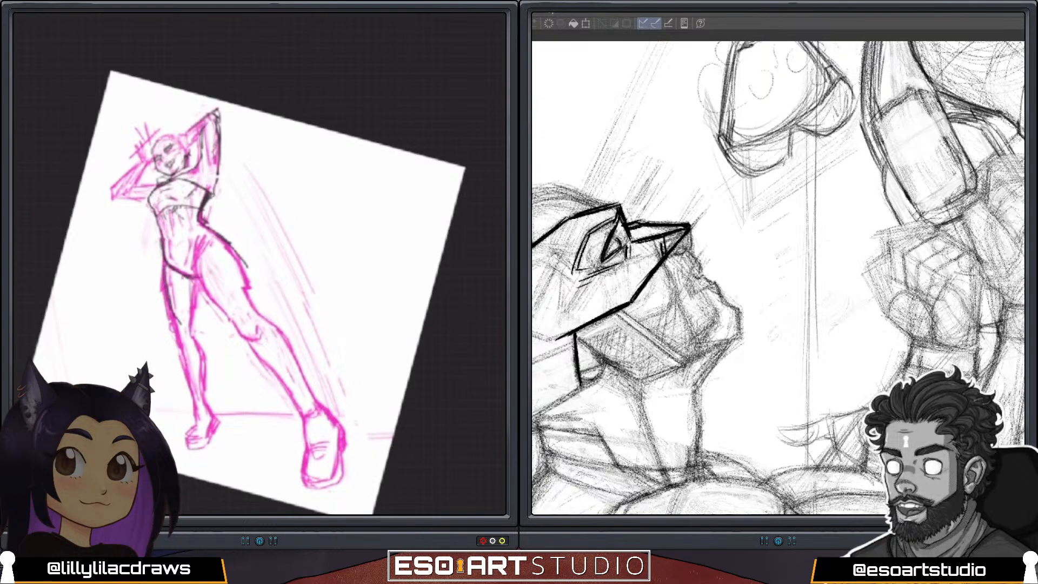
{"action": "left_click_drag", "start_coordinate": [201, 289], "coordinate": [194, 337]}
{"action": "left_click_drag", "start_coordinate": [167, 266], "coordinate": [175, 324]}
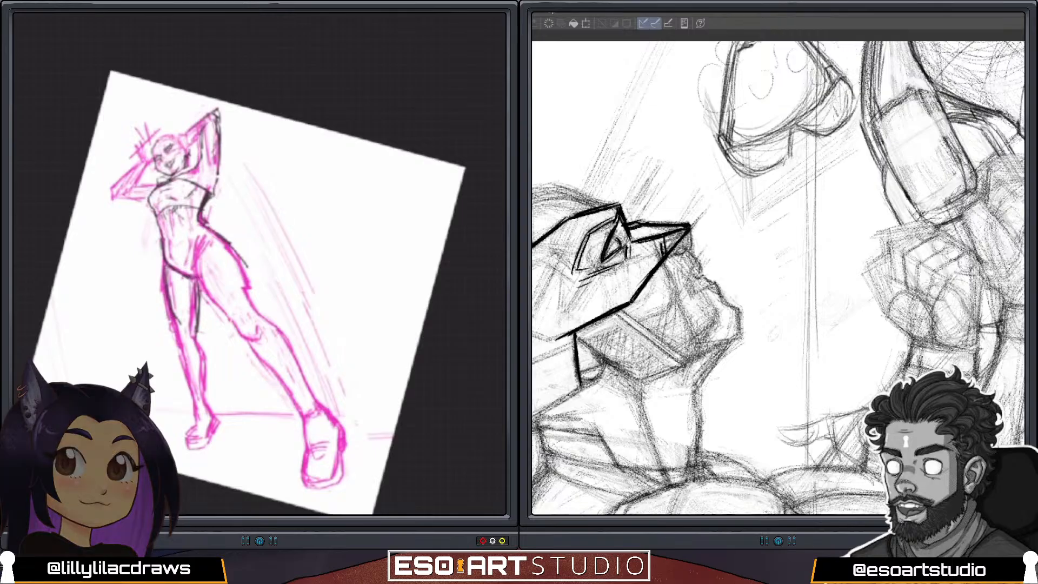
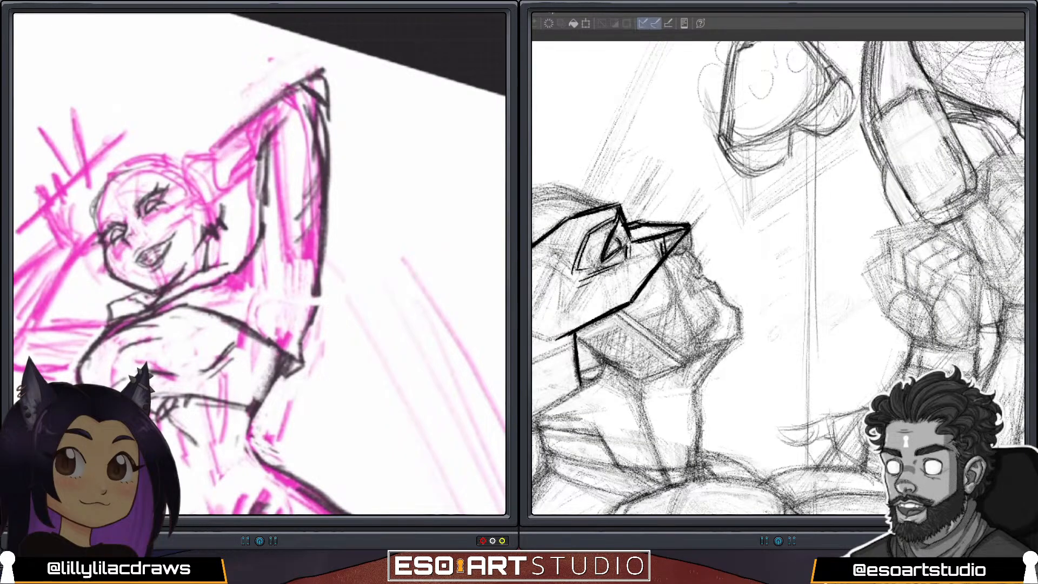
Draw the swept fringe from the parting across the pink figure's forehead in dark strokes.
{"action": "left_click_drag", "start_coordinate": [219, 263], "coordinate": [225, 227]}
{"action": "mouse_move", "coordinate": [115, 171]}
{"action": "left_mouse_down"}
{"action": "mouse_move", "coordinate": [111, 183]}
{"action": "mouse_move", "coordinate": [137, 194]}
{"action": "left_mouse_up"}
{"action": "left_click_drag", "start_coordinate": [120, 172], "coordinate": [175, 214]}
{"action": "mouse_move", "coordinate": [120, 162]}
{"action": "left_mouse_down"}
{"action": "mouse_move", "coordinate": [177, 217]}
{"action": "mouse_move", "coordinate": [129, 171]}
{"action": "mouse_move", "coordinate": [135, 179]}
{"action": "mouse_move", "coordinate": [107, 171]}
{"action": "left_mouse_up"}
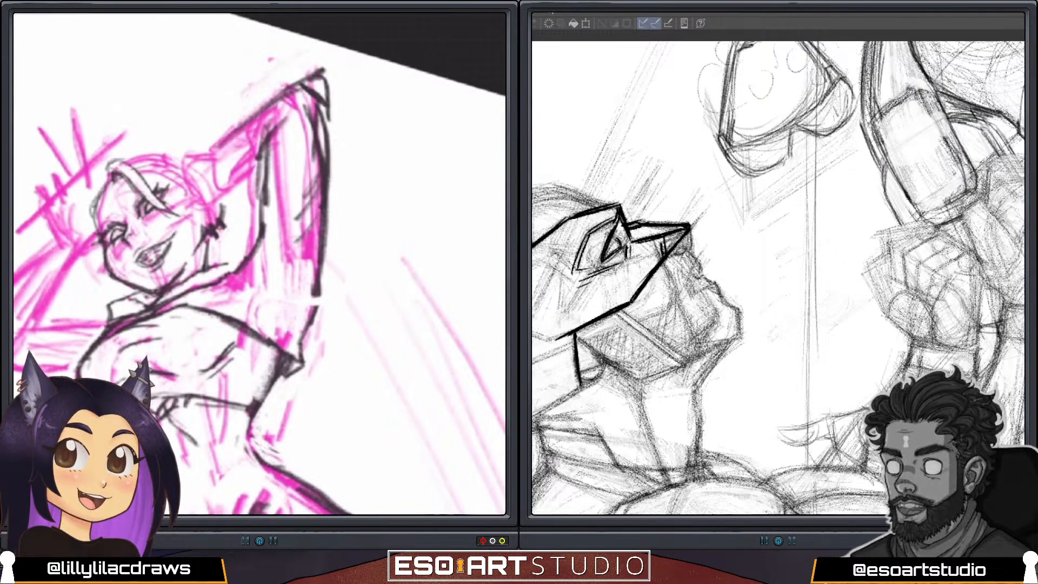
{"action": "key", "text": "ctrl+k"}
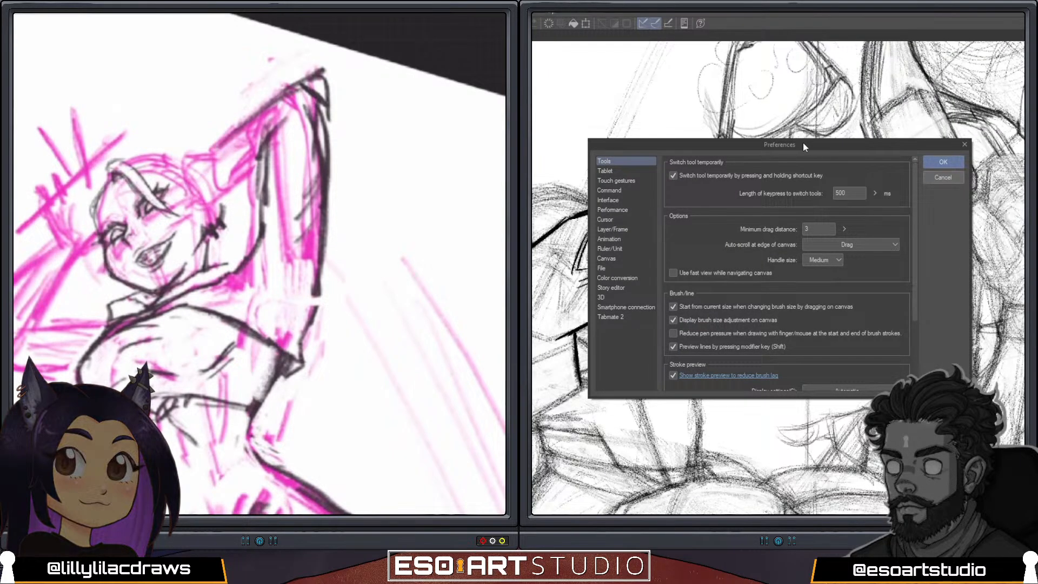
{"action": "left_click_drag", "start_coordinate": [803, 145], "coordinate": [515, 6]}
{"action": "key", "text": "Return"}
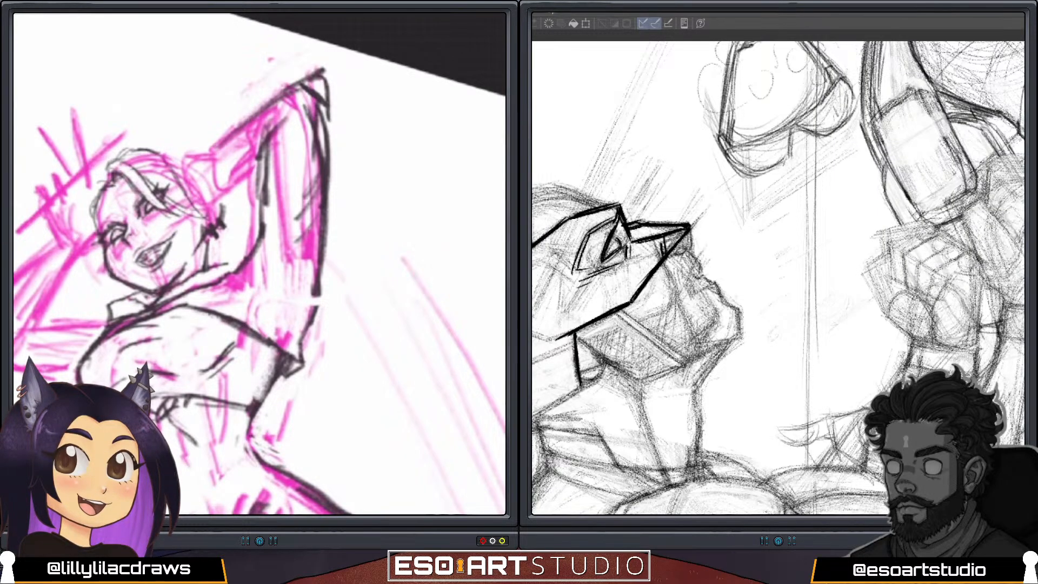
Add the brow line and long dark hair strands falling from the parting beside the face to the chin.
{"action": "left_click_drag", "start_coordinate": [102, 219], "coordinate": [116, 213]}
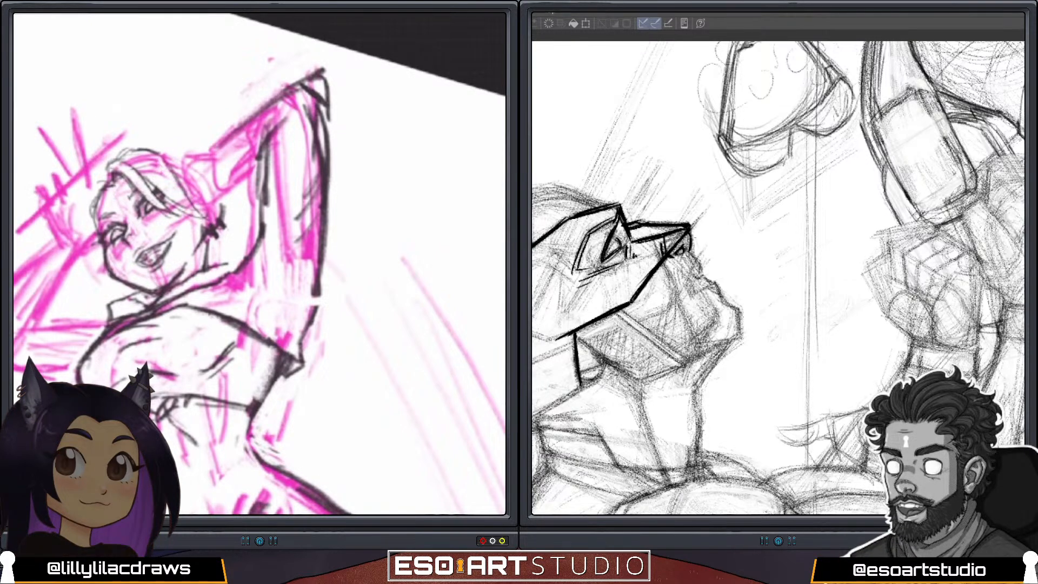
{"action": "left_click_drag", "start_coordinate": [94, 196], "coordinate": [98, 283]}
{"action": "left_click_drag", "start_coordinate": [94, 237], "coordinate": [108, 299]}
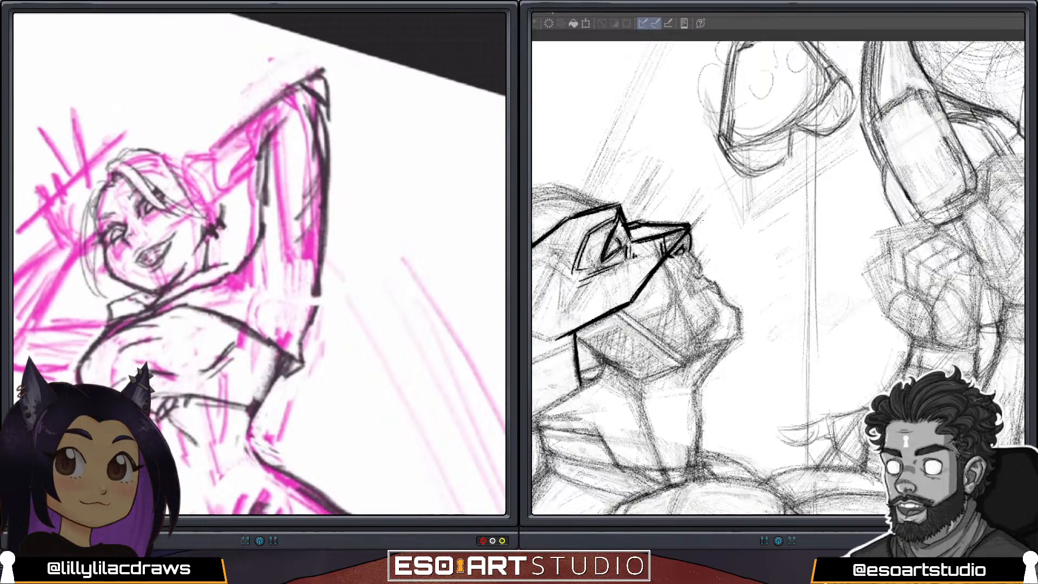
{"action": "left_click_drag", "start_coordinate": [88, 202], "coordinate": [98, 296]}
{"action": "mouse_move", "coordinate": [110, 182]}
{"action": "left_mouse_down"}
{"action": "mouse_move", "coordinate": [91, 195]}
{"action": "mouse_move", "coordinate": [86, 266]}
{"action": "left_mouse_up"}
{"action": "left_click_drag", "start_coordinate": [106, 173], "coordinate": [79, 229]}
Outline the crown of the hair from the parting over the head and down behind the ear.
{"action": "left_click_drag", "start_coordinate": [146, 147], "coordinate": [188, 142]}
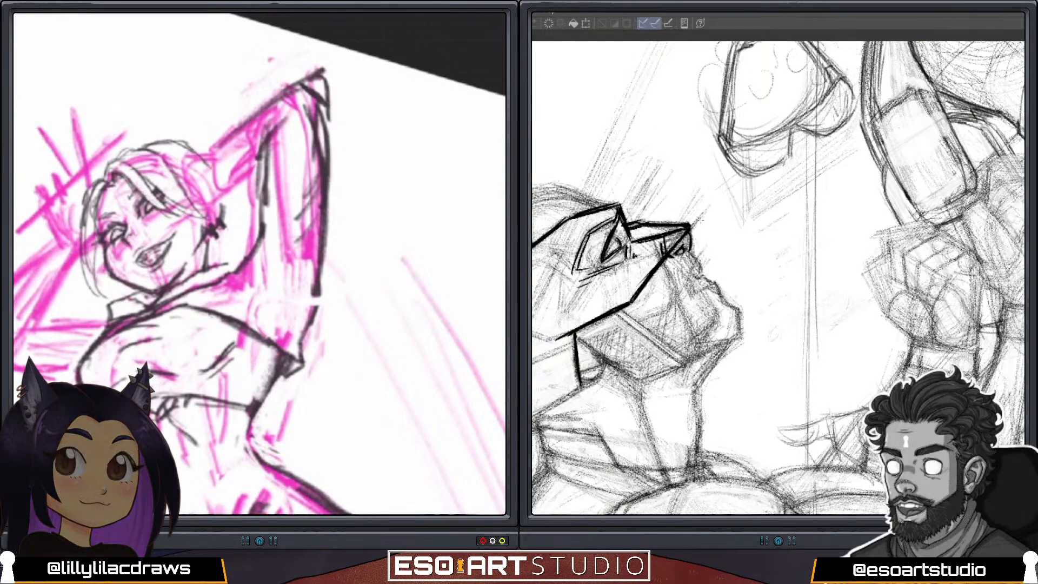
{"action": "left_click_drag", "start_coordinate": [107, 170], "coordinate": [90, 187]}
{"action": "mouse_move", "coordinate": [120, 156]}
{"action": "left_mouse_down"}
{"action": "mouse_move", "coordinate": [99, 179]}
{"action": "mouse_move", "coordinate": [122, 155]}
{"action": "mouse_move", "coordinate": [134, 154]}
{"action": "mouse_move", "coordinate": [104, 178]}
{"action": "mouse_move", "coordinate": [105, 165]}
{"action": "mouse_move", "coordinate": [154, 148]}
{"action": "left_mouse_up"}
{"action": "left_click_drag", "start_coordinate": [97, 183], "coordinate": [84, 257]}
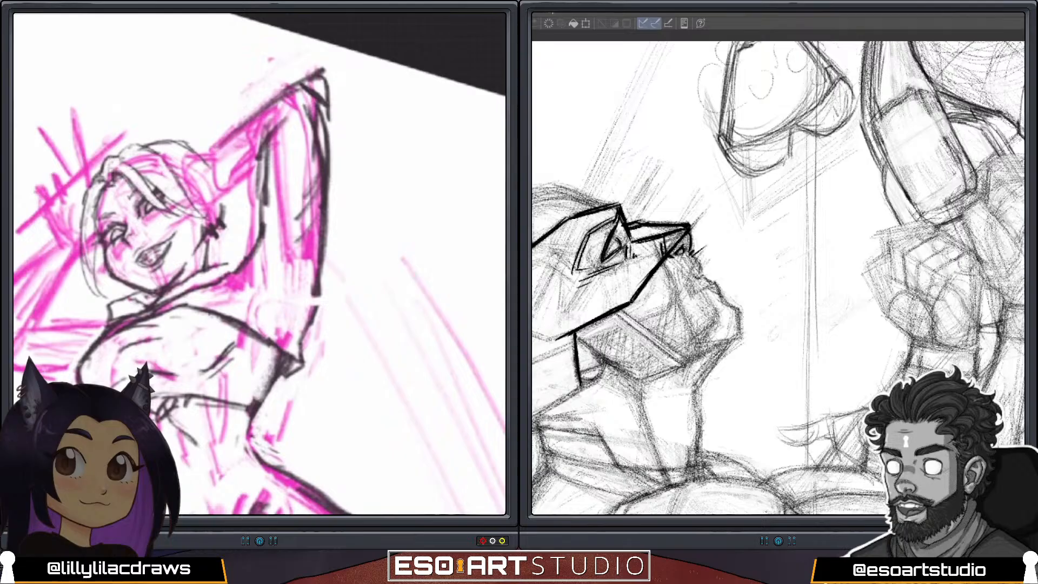
{"action": "mouse_move", "coordinate": [171, 142]}
{"action": "left_mouse_down"}
{"action": "mouse_move", "coordinate": [194, 141]}
{"action": "mouse_move", "coordinate": [219, 172]}
{"action": "left_mouse_up"}
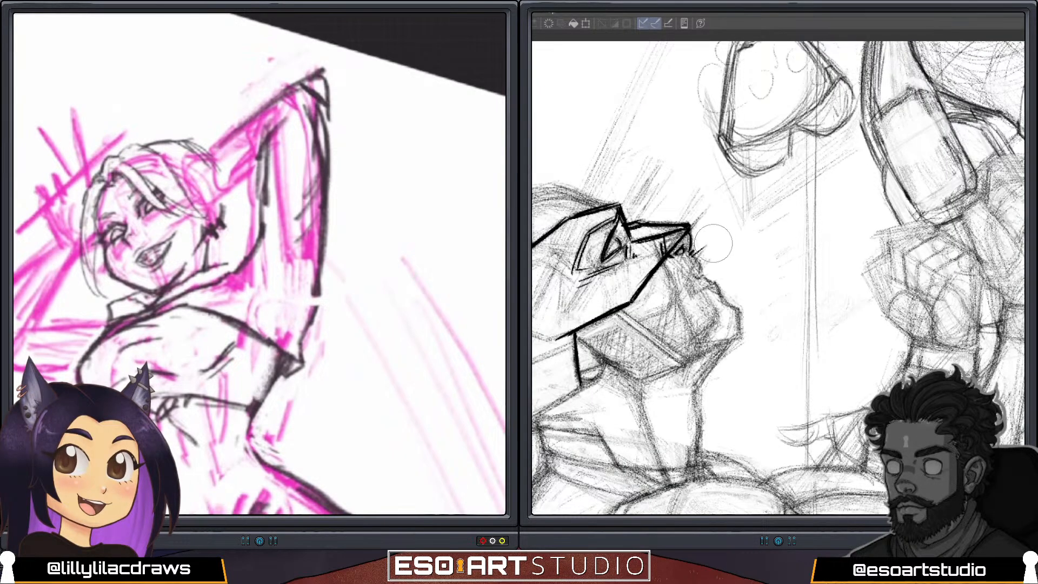
{"action": "left_click_drag", "start_coordinate": [186, 141], "coordinate": [237, 198]}
On the masked profile portrait, clean up in front of the nose and outline the nose and mouth in dark lines.
{"action": "left_click_drag", "start_coordinate": [713, 243], "coordinate": [708, 241]}
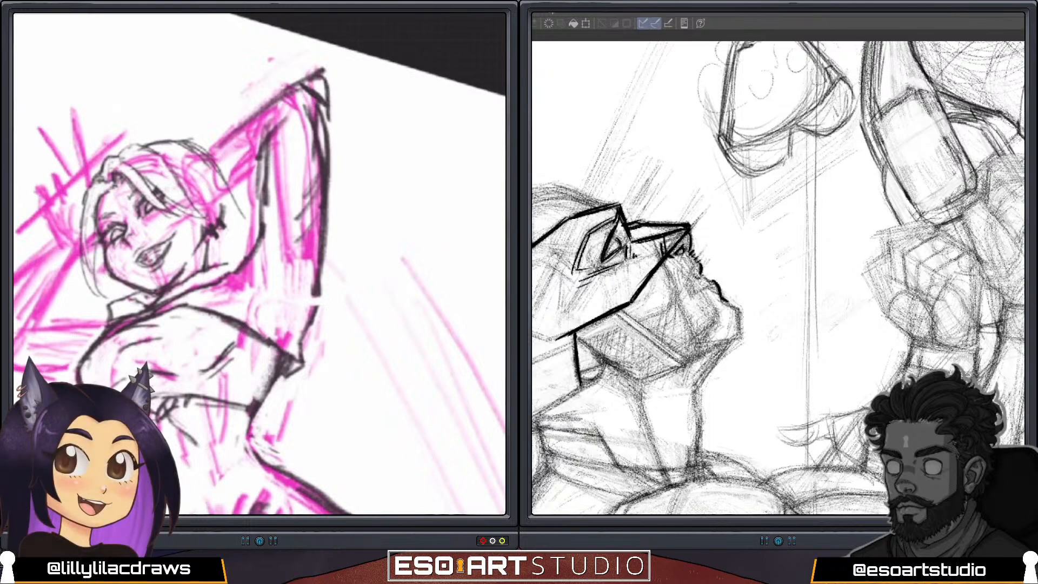
{"action": "left_click_drag", "start_coordinate": [695, 271], "coordinate": [692, 301]}
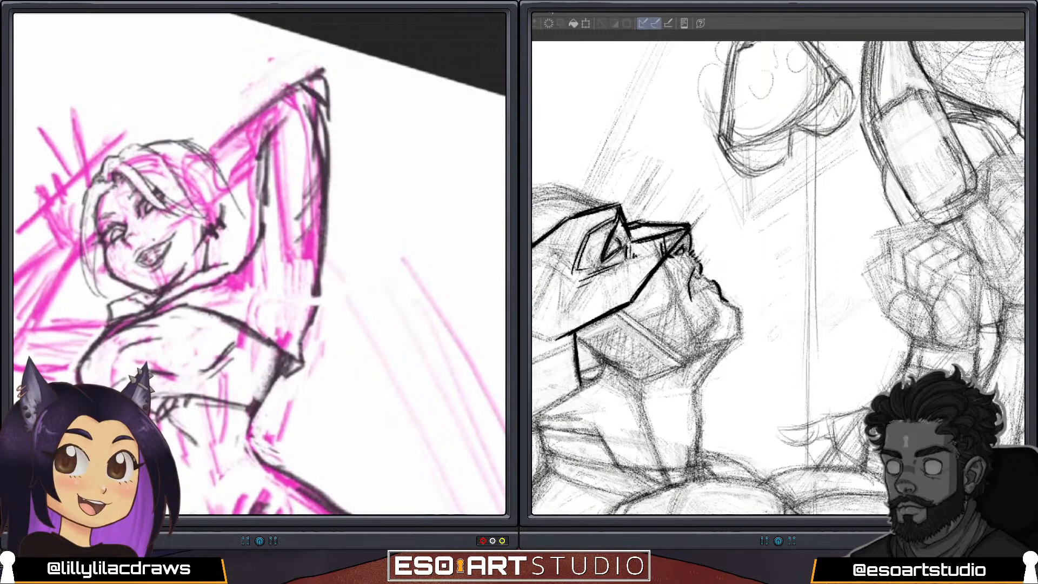
{"action": "left_click_drag", "start_coordinate": [692, 298], "coordinate": [712, 281]}
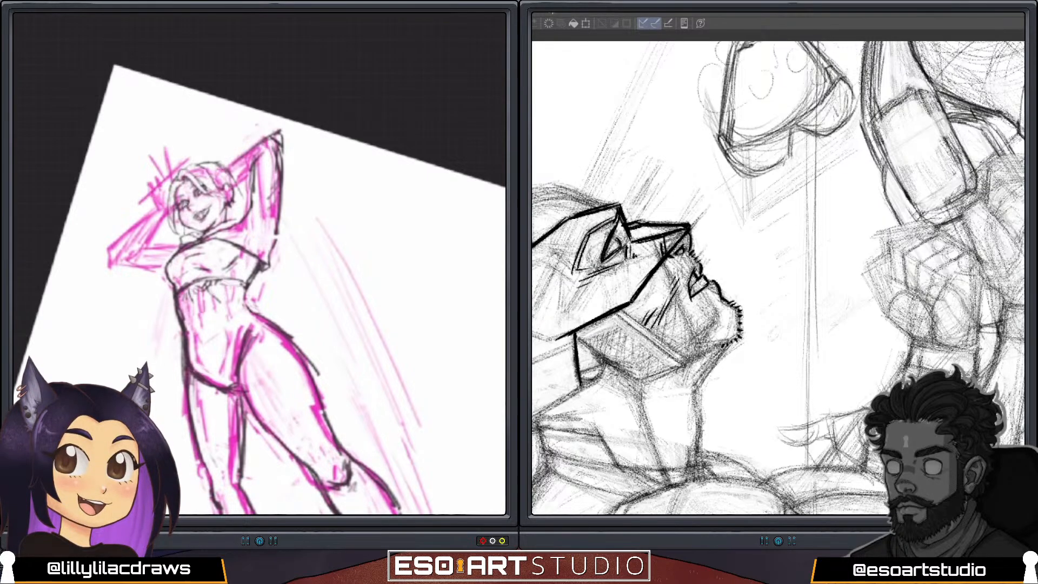
Hatch the beard along the masked profile's cheek and jaw, and darken the side of the pink figure's waist.
{"action": "mouse_move", "coordinate": [671, 306]}
{"action": "left_mouse_down"}
{"action": "mouse_move", "coordinate": [662, 341]}
{"action": "mouse_move", "coordinate": [675, 352]}
{"action": "left_mouse_up"}
{"action": "mouse_move", "coordinate": [684, 316]}
{"action": "left_mouse_down"}
{"action": "mouse_move", "coordinate": [680, 344]}
{"action": "mouse_move", "coordinate": [691, 334]}
{"action": "left_mouse_up"}
{"action": "left_click_drag", "start_coordinate": [179, 298], "coordinate": [186, 326]}
{"action": "left_click_drag", "start_coordinate": [691, 327], "coordinate": [692, 349]}
{"action": "left_click_drag", "start_coordinate": [695, 327], "coordinate": [702, 350]}
{"action": "left_click_drag", "start_coordinate": [176, 303], "coordinate": [184, 333]}
{"action": "left_click_drag", "start_coordinate": [704, 339], "coordinate": [706, 350]}
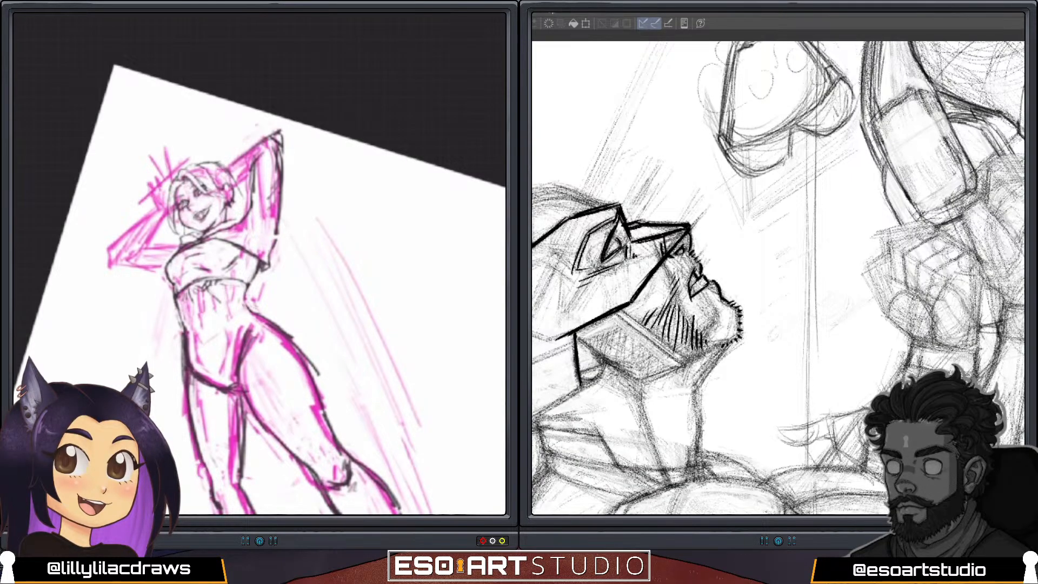
{"action": "left_click_drag", "start_coordinate": [179, 319], "coordinate": [185, 336]}
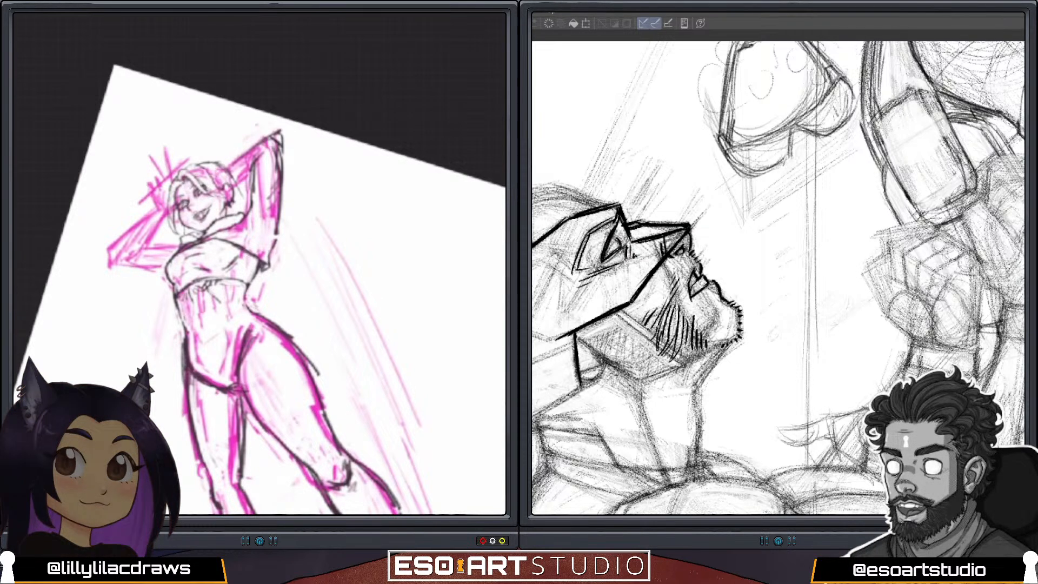
Darken the pink figure's hair outline over the crown, beside the face and behind the head, adding one beard stroke on the profile.
{"action": "left_click_drag", "start_coordinate": [232, 176], "coordinate": [249, 202]}
{"action": "scroll", "coordinate": [260, 263], "scroll_direction": "up", "scroll_amount": 3}
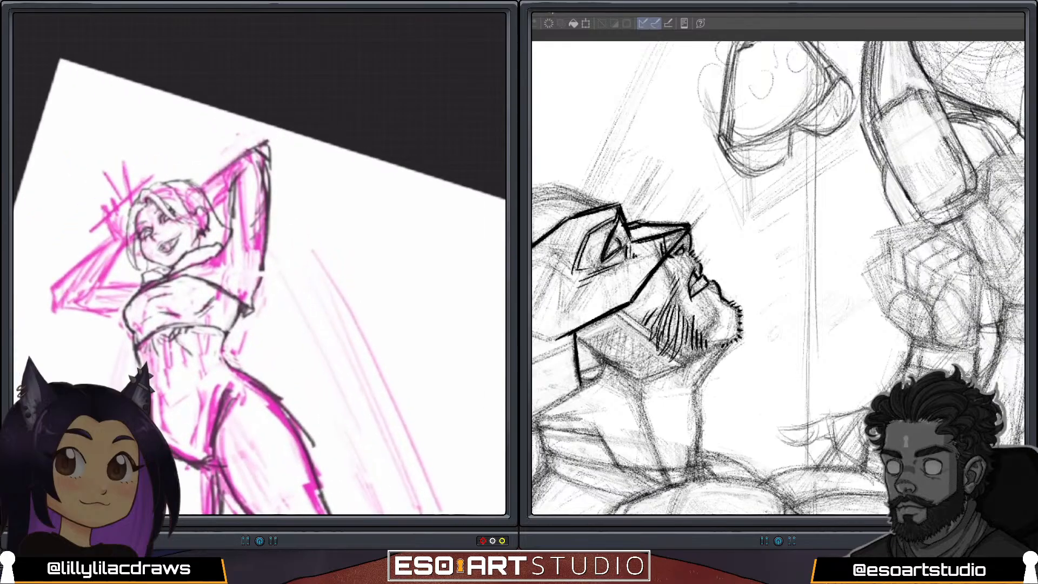
{"action": "left_click_drag", "start_coordinate": [657, 311], "coordinate": [645, 336]}
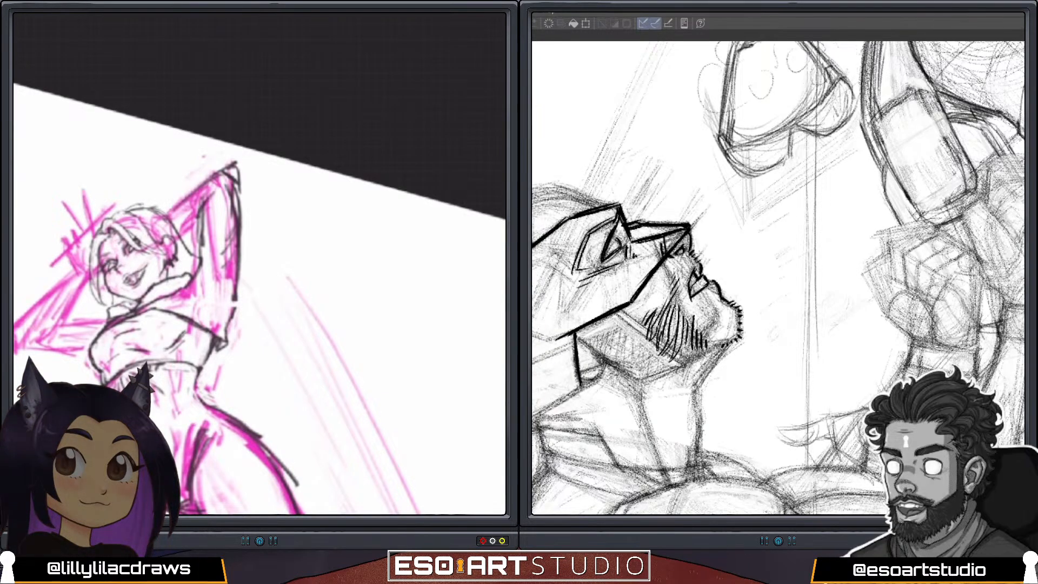
{"action": "mouse_move", "coordinate": [131, 209]}
{"action": "left_mouse_down"}
{"action": "mouse_move", "coordinate": [158, 209]}
{"action": "mouse_move", "coordinate": [174, 229]}
{"action": "left_mouse_up"}
{"action": "left_click_drag", "start_coordinate": [101, 233], "coordinate": [88, 271]}
{"action": "left_click_drag", "start_coordinate": [110, 218], "coordinate": [140, 219]}
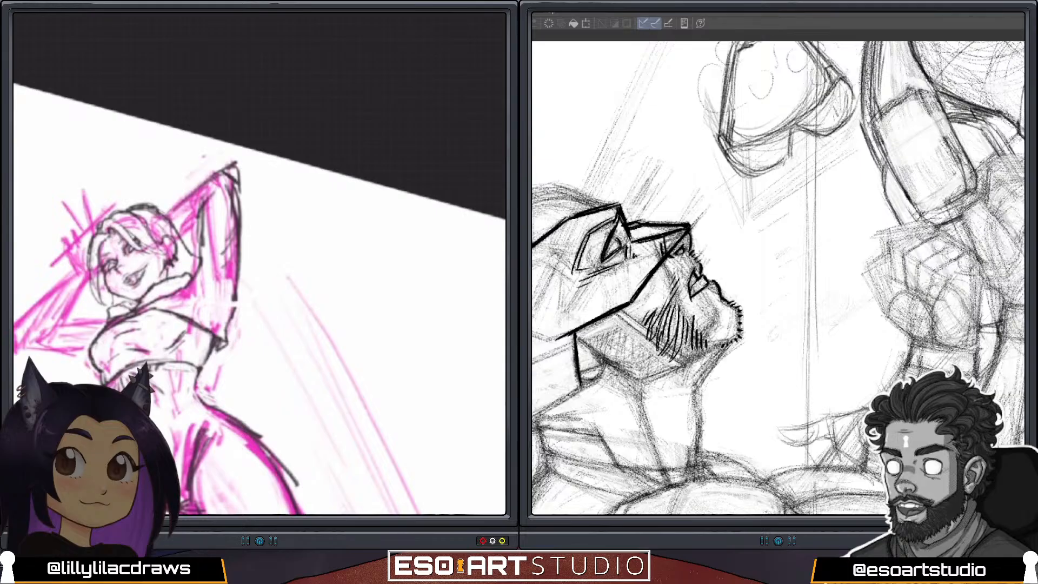
{"action": "mouse_move", "coordinate": [173, 225]}
{"action": "left_mouse_down"}
{"action": "mouse_move", "coordinate": [198, 243]}
{"action": "mouse_move", "coordinate": [209, 239]}
{"action": "mouse_move", "coordinate": [201, 247]}
{"action": "left_mouse_up"}
Try loose dark strands hanging in the empty space beside the raised arm, and undo them.
{"action": "mouse_move", "coordinate": [238, 287]}
{"action": "left_mouse_down"}
{"action": "mouse_move", "coordinate": [280, 285]}
{"action": "mouse_move", "coordinate": [261, 364]}
{"action": "left_mouse_up"}
{"action": "left_click_drag", "start_coordinate": [248, 308], "coordinate": [259, 348]}
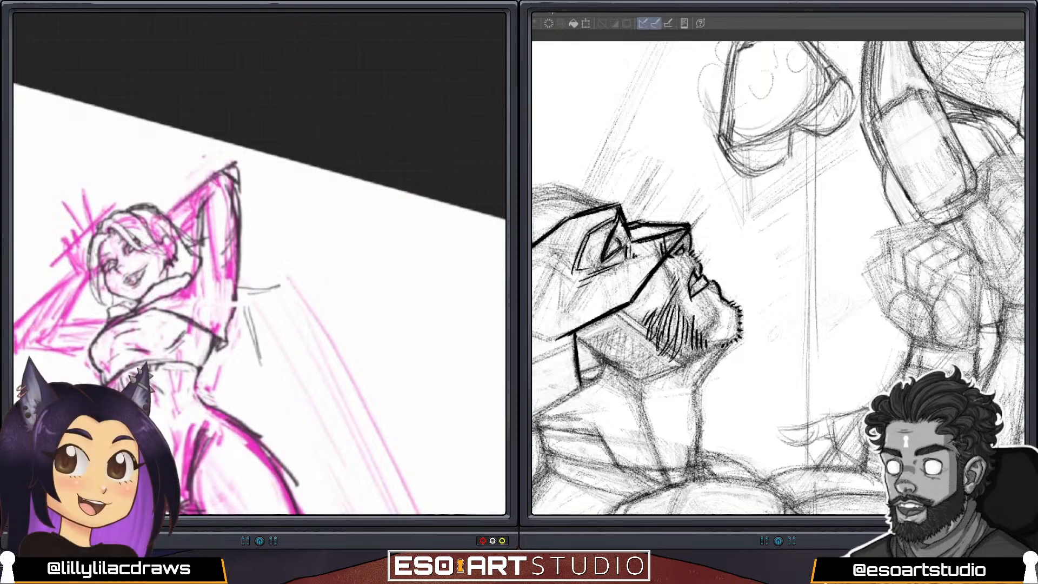
{"action": "key", "text": "ctrl+z"}
{"action": "key", "text": "ctrl+z"}
{"action": "key", "text": "ctrl+z"}
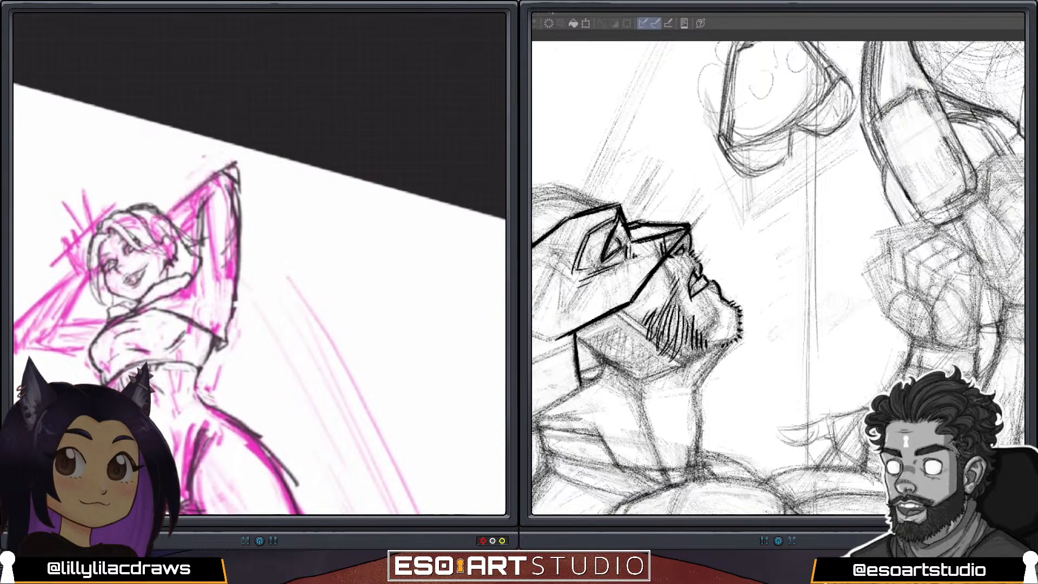
Redraw the raised arm's outer edge down to the sleeve and clean up the lines around the shoulder.
{"action": "left_click_drag", "start_coordinate": [211, 297], "coordinate": [198, 318]}
{"action": "left_click_drag", "start_coordinate": [211, 299], "coordinate": [198, 324]}
{"action": "left_click_drag", "start_coordinate": [239, 302], "coordinate": [241, 261]}
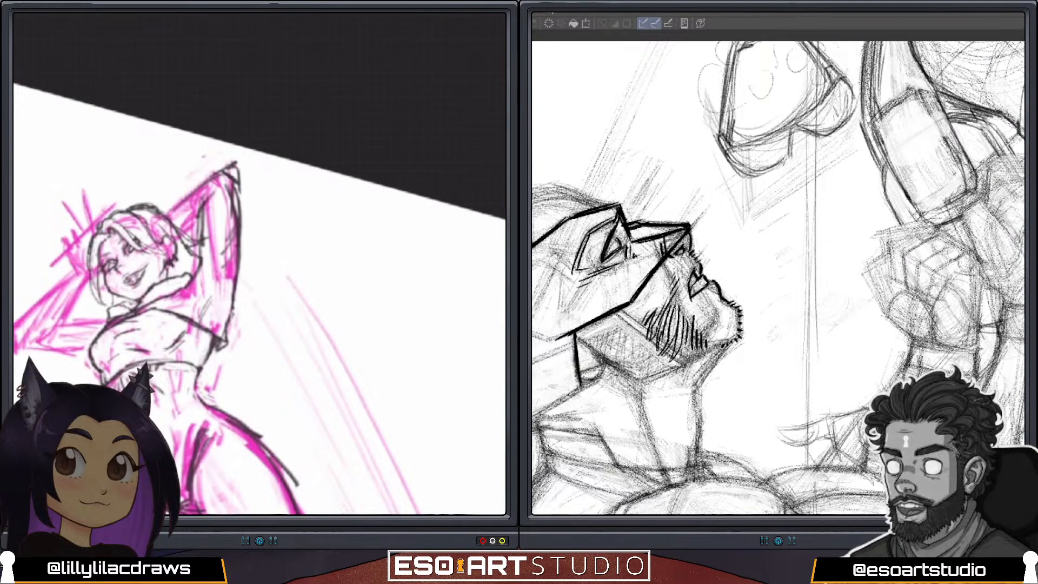
{"action": "left_click_drag", "start_coordinate": [221, 340], "coordinate": [217, 353]}
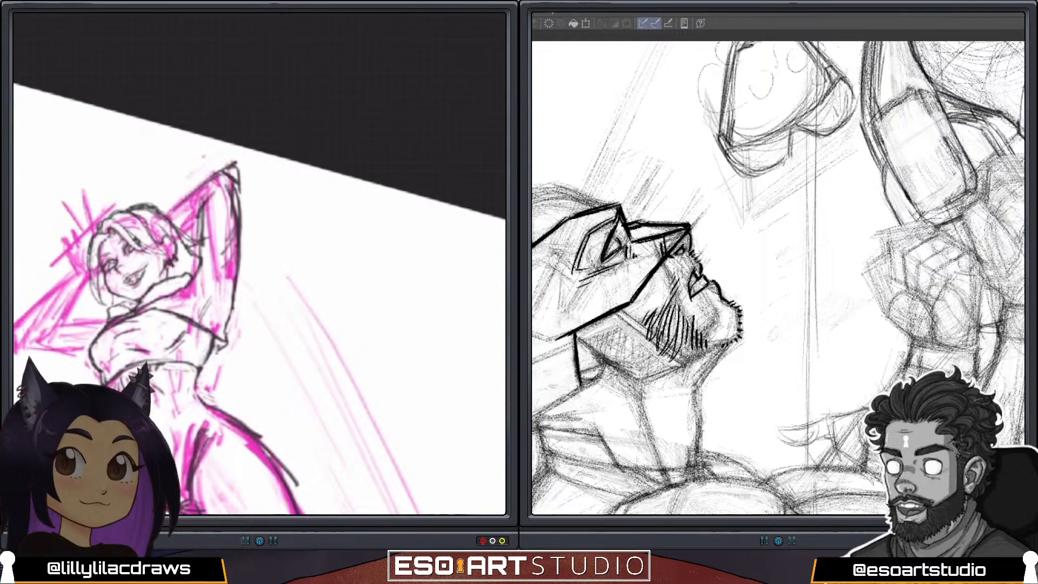
{"action": "left_click_drag", "start_coordinate": [237, 253], "coordinate": [237, 184]}
{"action": "key", "text": "ctrl+z"}
Rework the back edge of the hair and clear the collar lines between the neck and the raised arm.
{"action": "left_click_drag", "start_coordinate": [150, 210], "coordinate": [161, 221]}
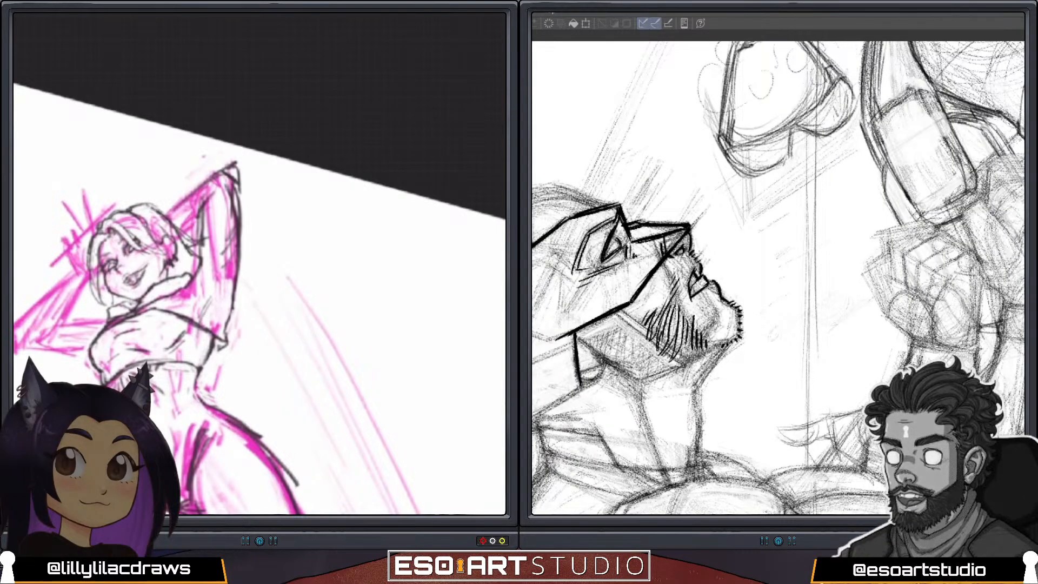
{"action": "mouse_move", "coordinate": [171, 206]}
{"action": "left_mouse_down"}
{"action": "mouse_move", "coordinate": [194, 188]}
{"action": "mouse_move", "coordinate": [191, 275]}
{"action": "left_mouse_up"}
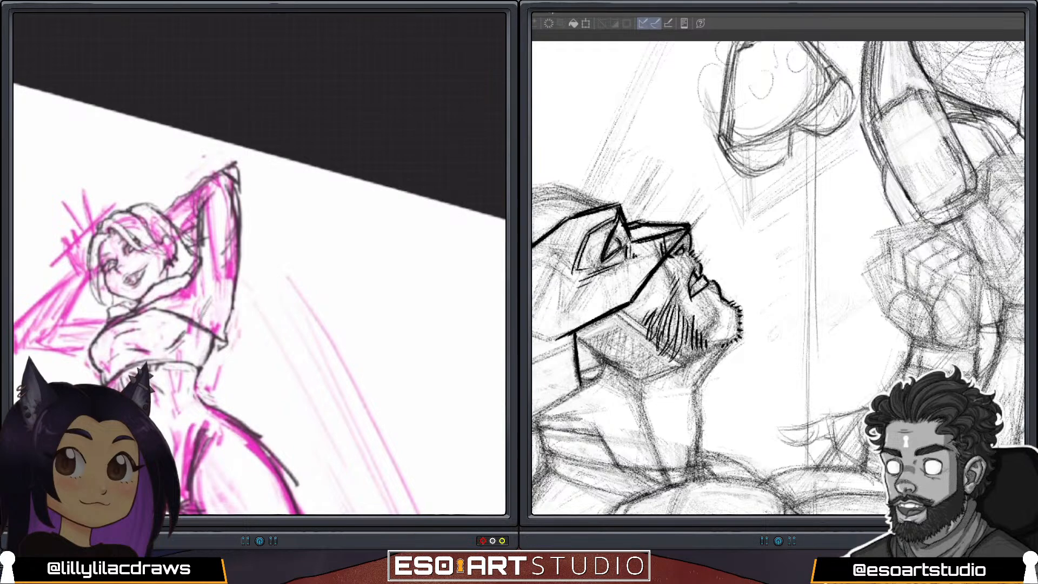
{"action": "left_click_drag", "start_coordinate": [200, 262], "coordinate": [175, 294]}
{"action": "key", "text": "ctrl+z"}
{"action": "key", "text": "ctrl+z"}
{"action": "key", "text": "ctrl+z"}
{"action": "key", "text": "ctrl+z"}
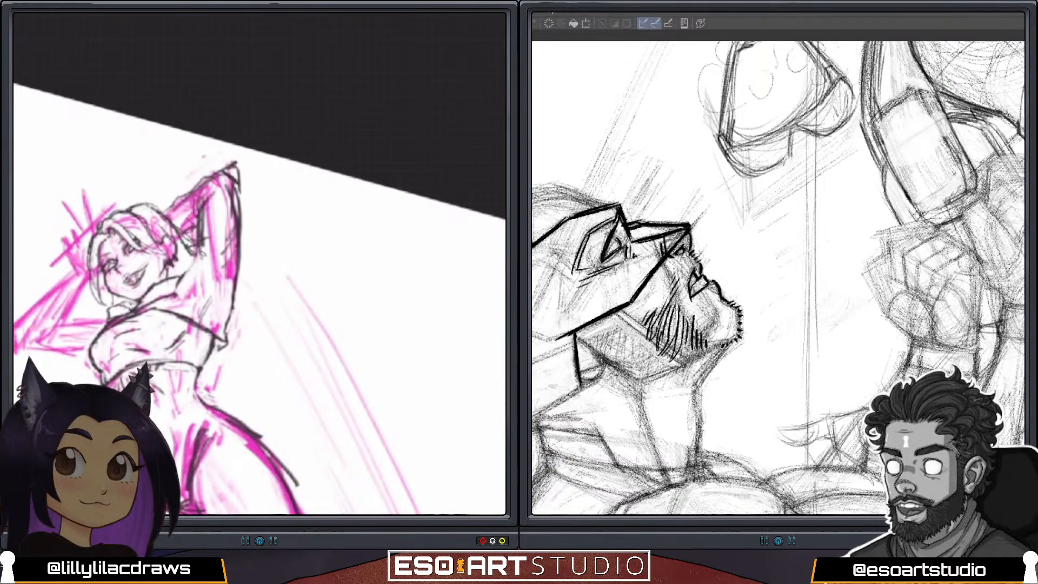
Undo the last strokes along the raised arm's inner edge and add a short hair strand near the ear.
{"action": "key", "text": "ctrl+z"}
{"action": "key", "text": "ctrl+z"}
{"action": "key", "text": "ctrl+z"}
{"action": "key", "text": "ctrl+z"}
{"action": "key", "text": "ctrl+z"}
{"action": "key", "text": "ctrl+z"}
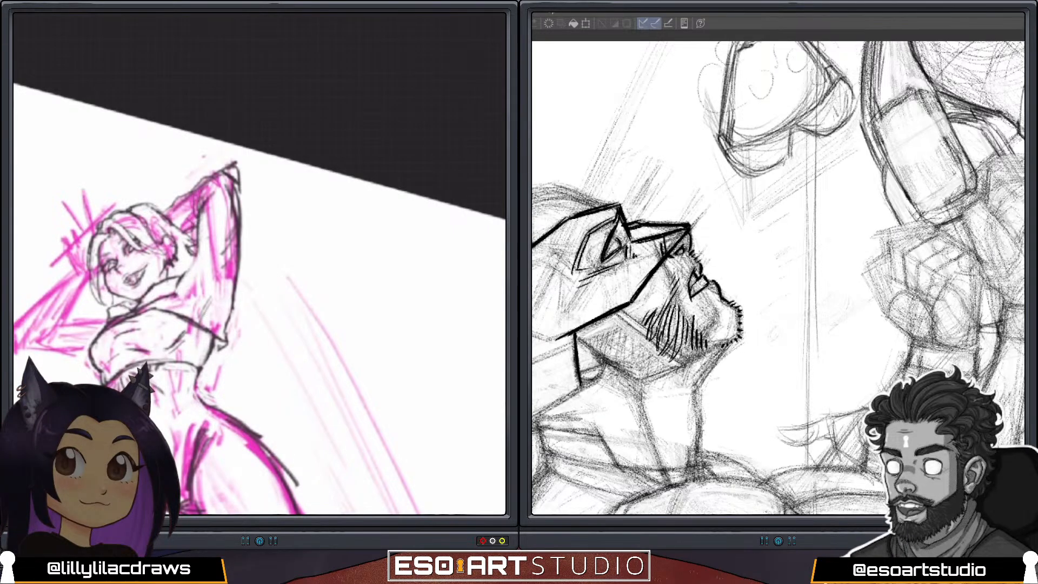
{"action": "left_click_drag", "start_coordinate": [167, 238], "coordinate": [171, 250]}
{"action": "scroll", "coordinate": [260, 264], "scroll_direction": "down", "scroll_amount": 5}
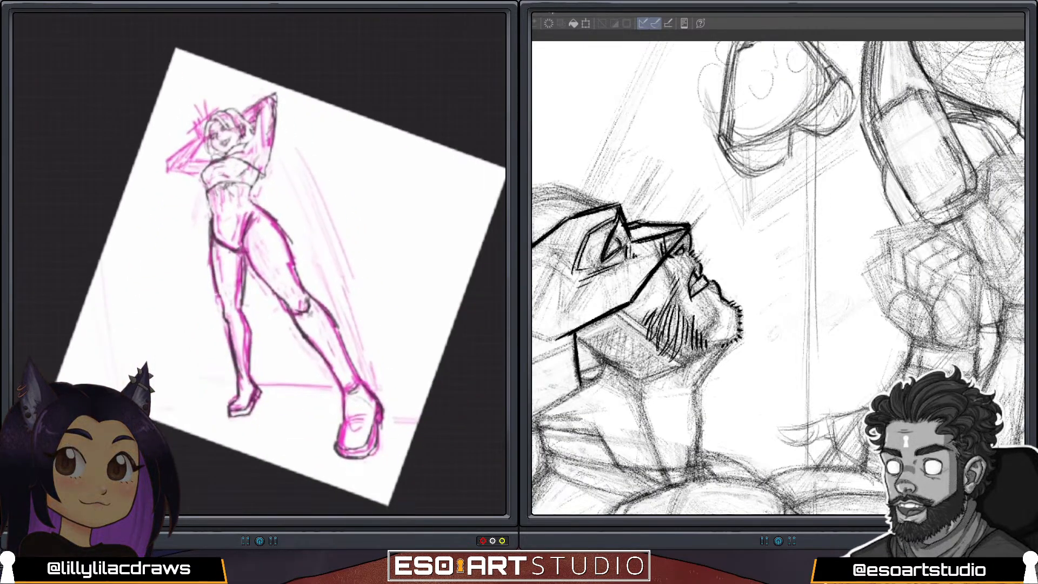
{"action": "scroll", "coordinate": [259, 264], "scroll_direction": "up", "scroll_amount": 2}
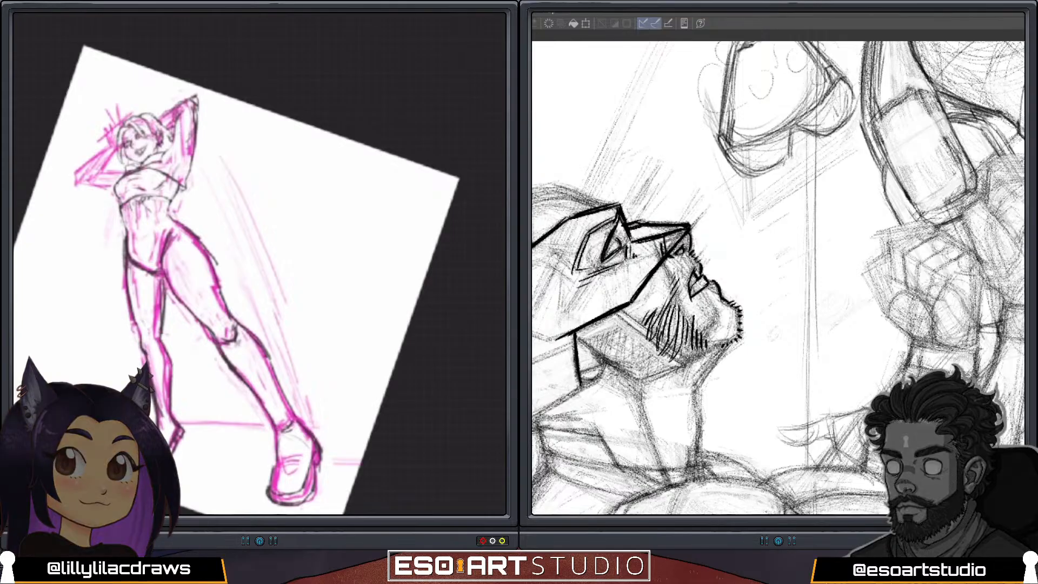
Add denser beard hatching on the masked profile along the lower jaw and below the mouth.
{"action": "left_click_drag", "start_coordinate": [688, 345], "coordinate": [684, 365]}
{"action": "left_click_drag", "start_coordinate": [692, 340], "coordinate": [688, 360]}
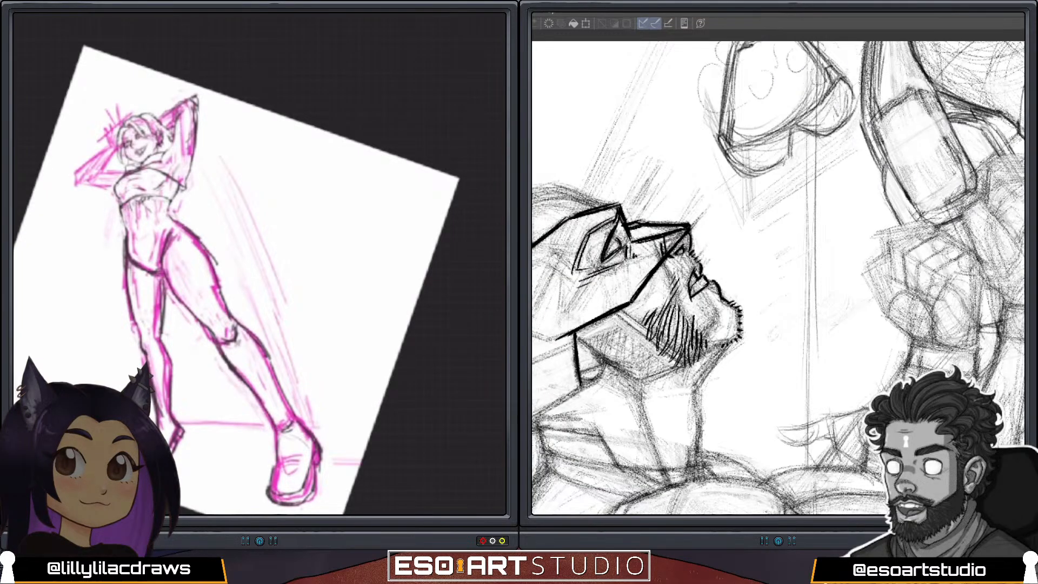
{"action": "left_click_drag", "start_coordinate": [708, 345], "coordinate": [709, 353]}
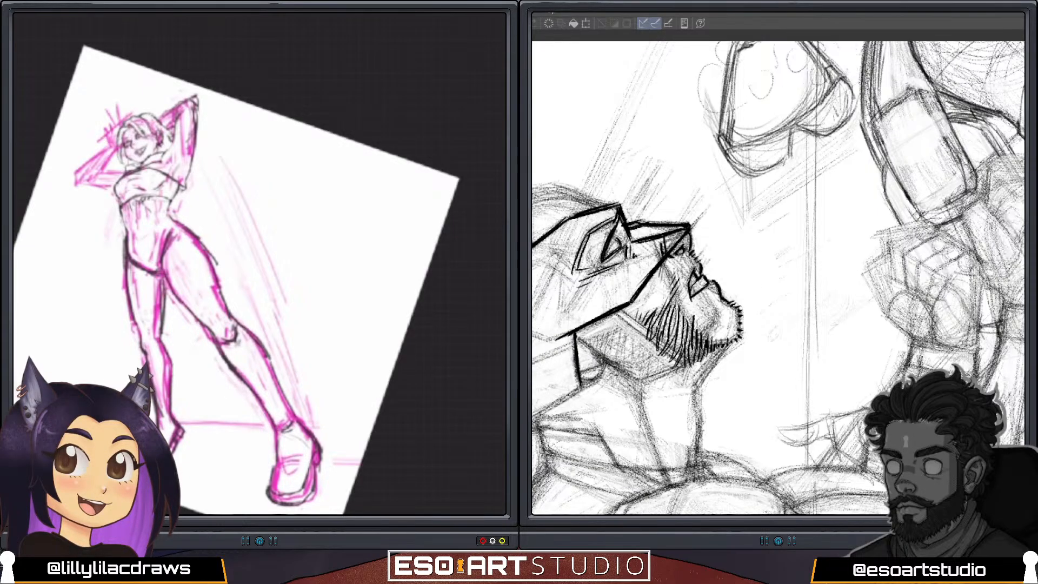
{"action": "left_click_drag", "start_coordinate": [713, 302], "coordinate": [707, 337]}
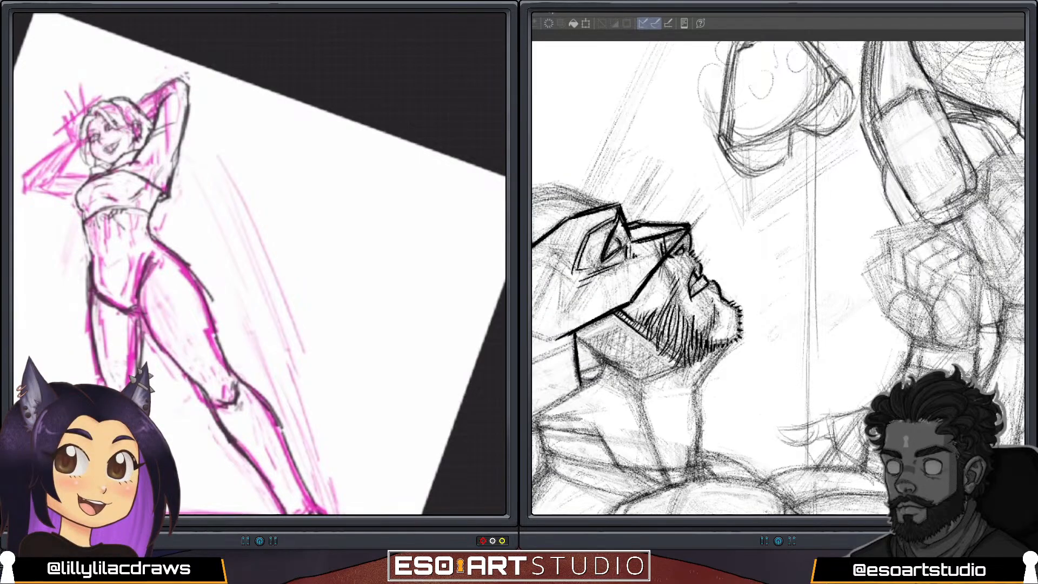
Draw loose hair strands hanging behind the raised arm beside the waist, and ink the back of the masked profile's jaw.
{"action": "left_click_drag", "start_coordinate": [183, 173], "coordinate": [195, 200]}
{"action": "left_click_drag", "start_coordinate": [612, 367], "coordinate": [632, 382]}
{"action": "left_click_drag", "start_coordinate": [180, 184], "coordinate": [199, 206]}
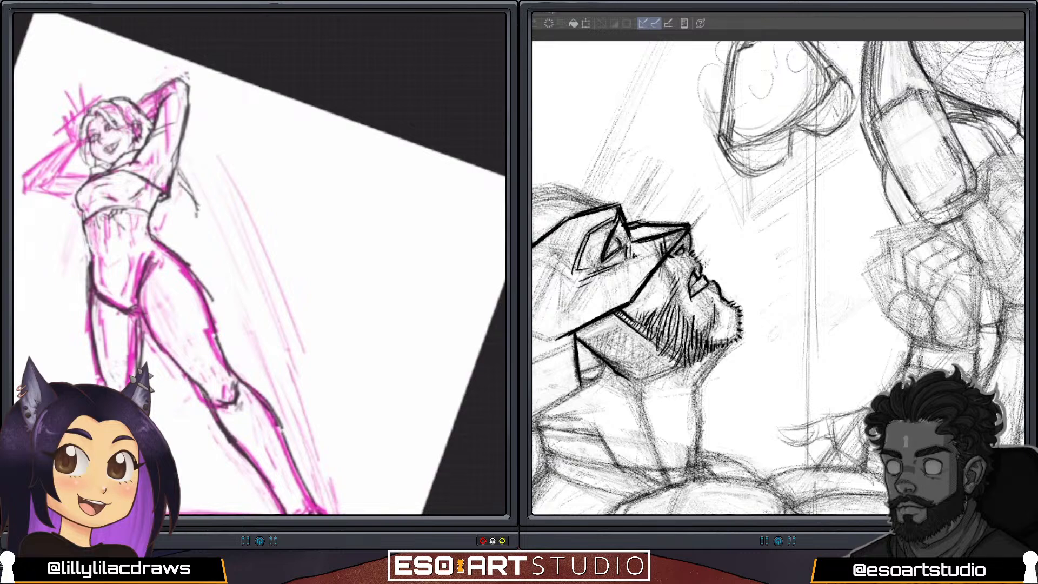
{"action": "left_click_drag", "start_coordinate": [189, 210], "coordinate": [183, 250]}
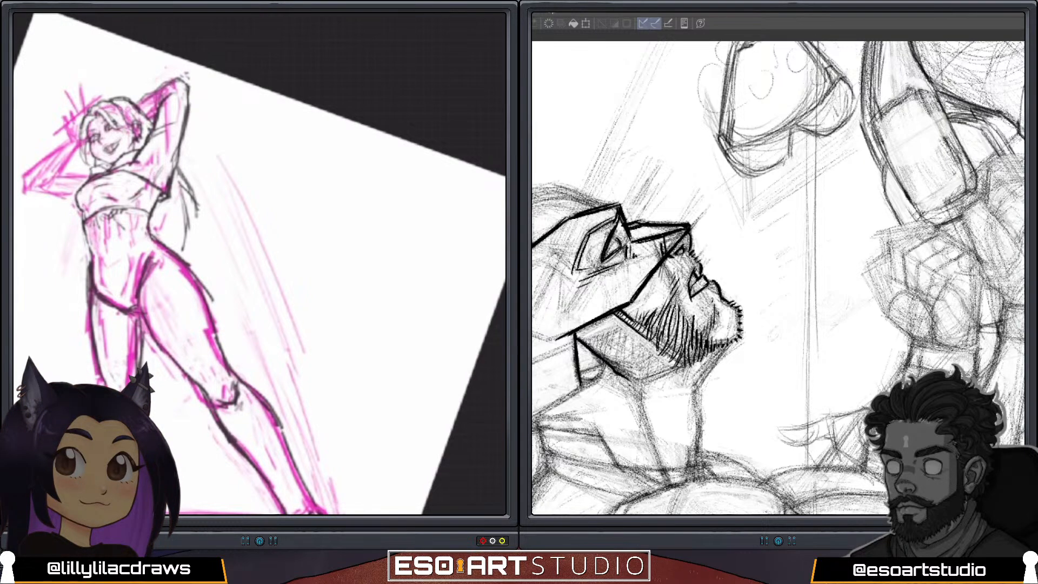
{"action": "left_click_drag", "start_coordinate": [178, 167], "coordinate": [199, 203]}
Ink the underside of the masked profile's jaw and both sides of the neck in bold dark lines.
{"action": "left_click_drag", "start_coordinate": [637, 382], "coordinate": [678, 368]}
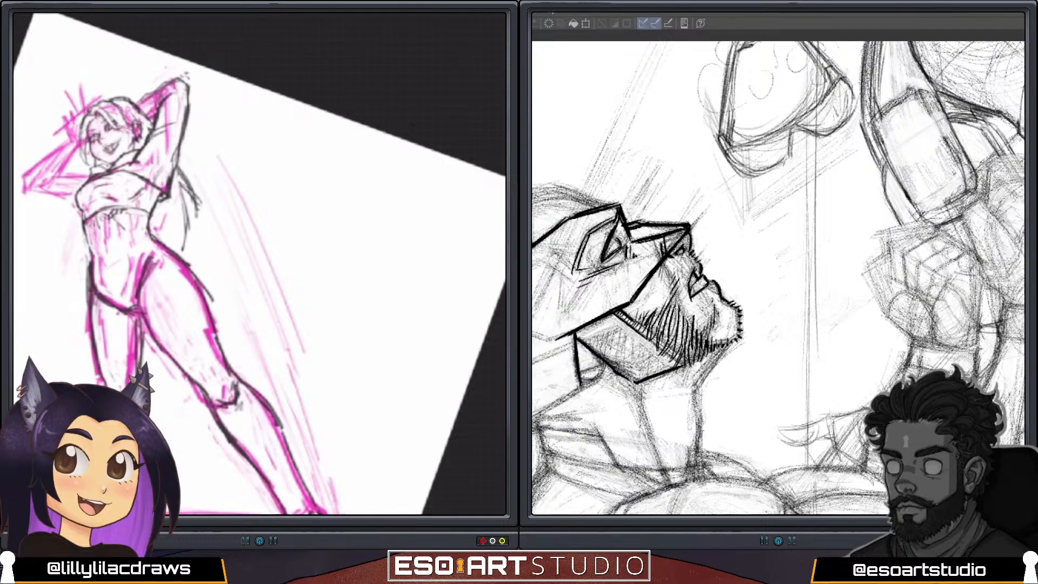
{"action": "key", "text": "ctrl+o"}
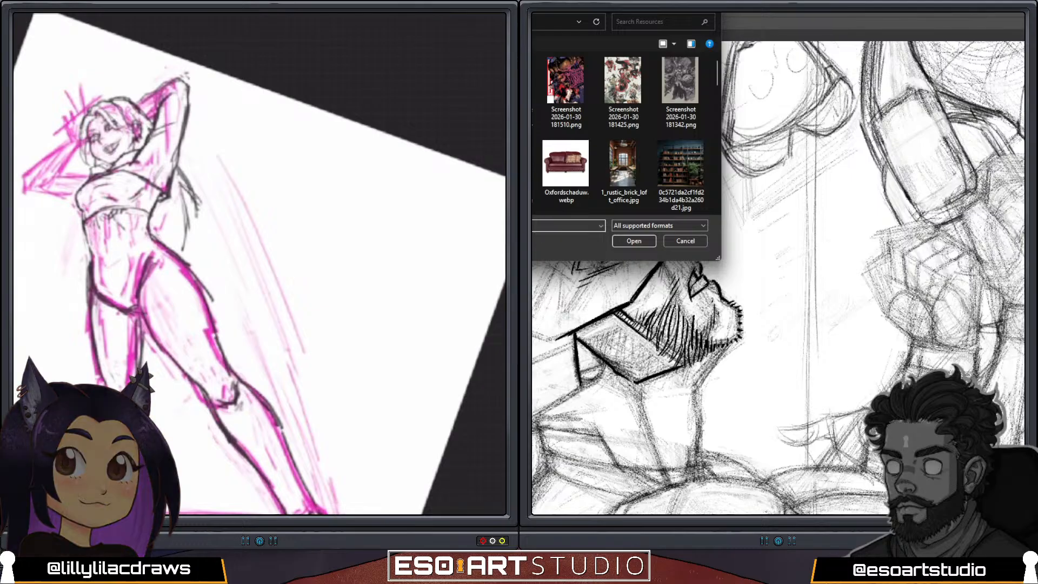
{"action": "key", "text": "Escape"}
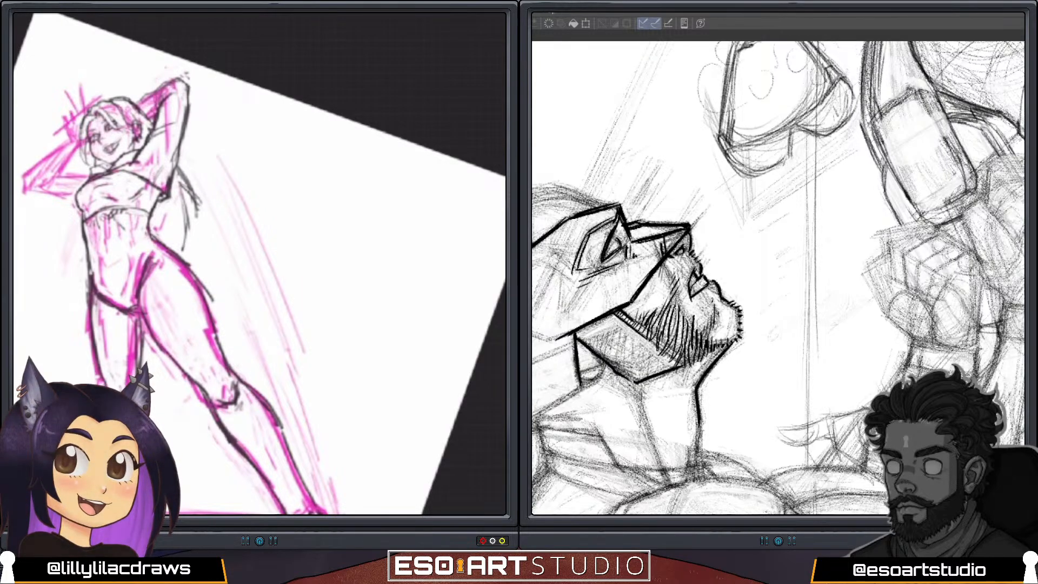
{"action": "left_click_drag", "start_coordinate": [703, 426], "coordinate": [692, 468]}
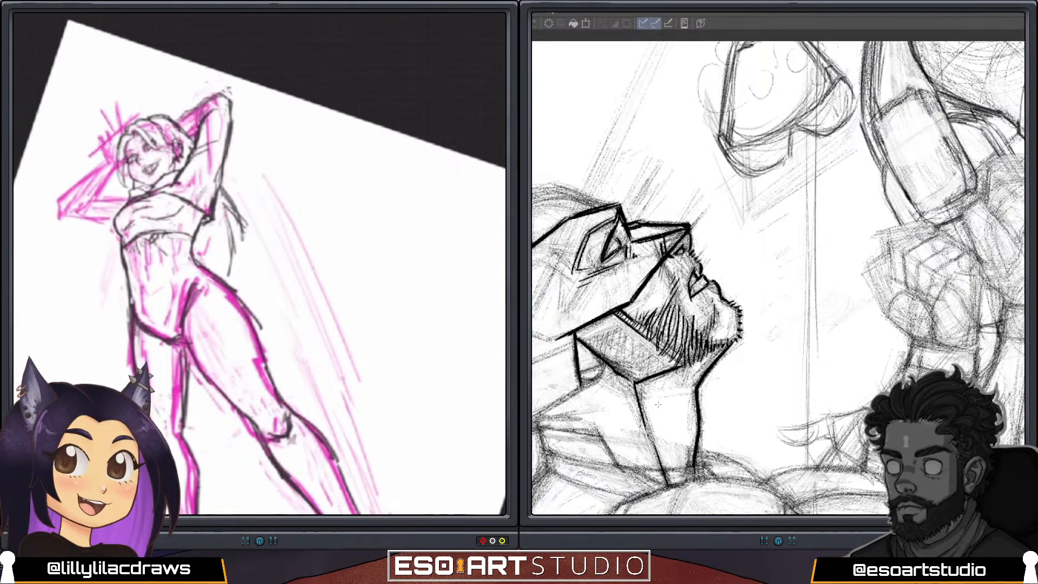
Ink the front edge of the mask's tall pointed fin in one bold line from the brow up to its tip.
{"action": "key", "text": "asciicircum"}
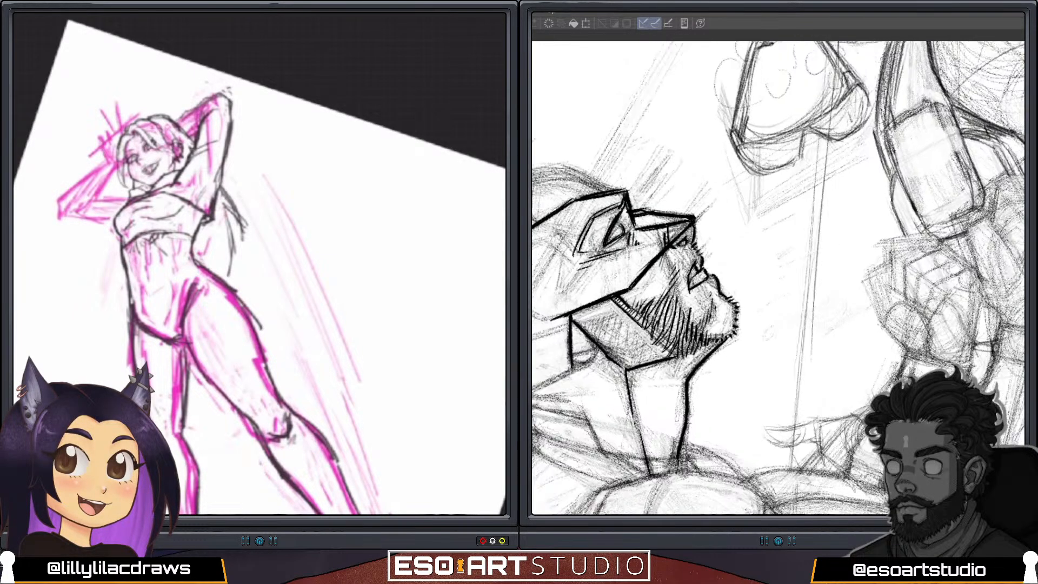
{"action": "key", "text": "asciicircum"}
{"action": "key", "text": "asciicircum"}
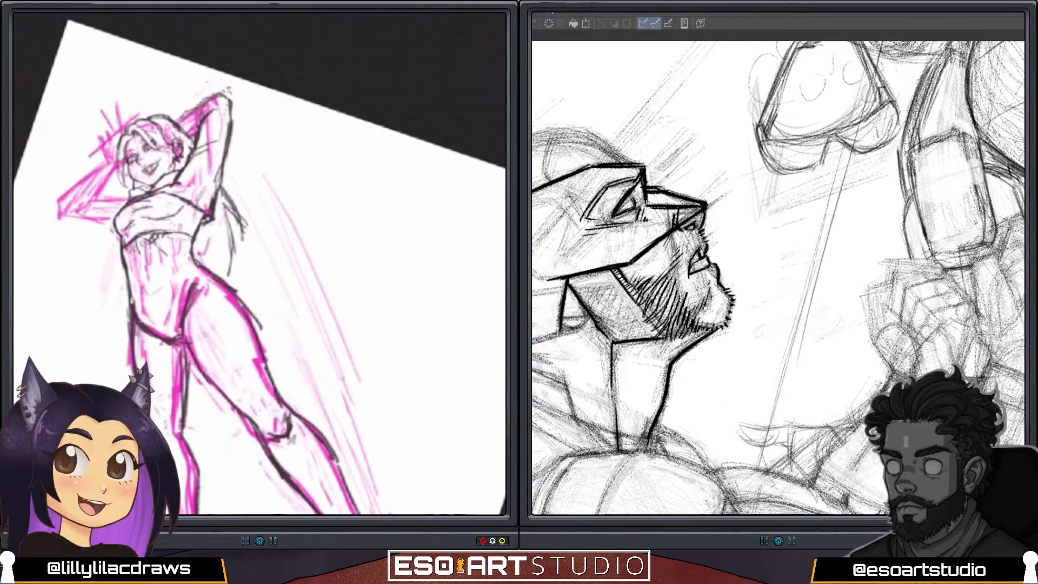
{"action": "key", "text": "asciicircum"}
{"action": "key", "text": "asciicircum"}
{"action": "key", "text": "asciicircum"}
{"action": "key", "text": "asciicircum"}
{"action": "key", "text": "asciicircum"}
{"action": "key", "text": "asciicircum"}
{"action": "key", "text": "asciicircum"}
{"action": "key", "text": "asciicircum"}
{"action": "key", "text": "asciicircum"}
{"action": "key", "text": "asciicircum"}
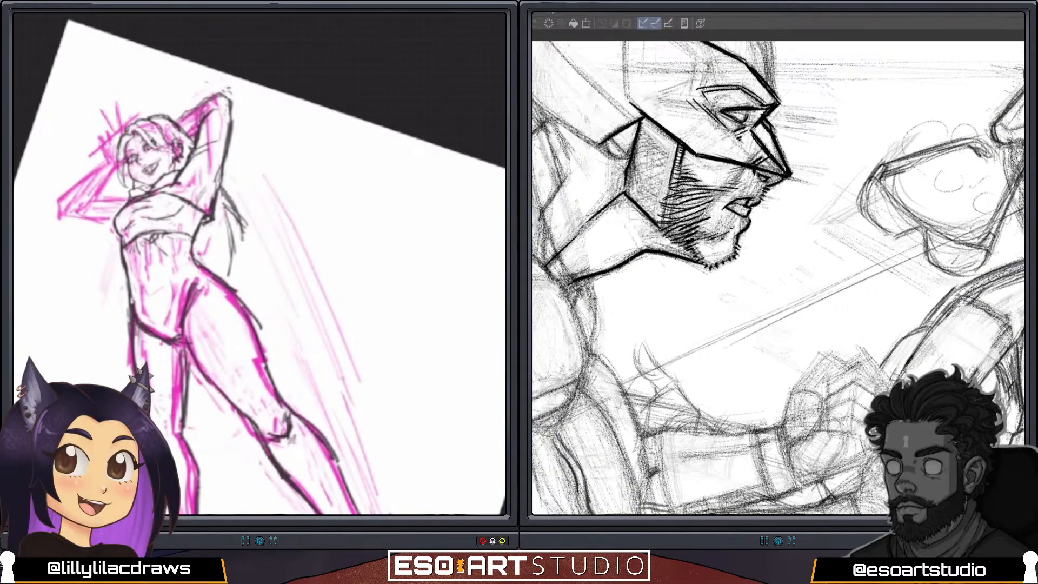
{"action": "left_click_drag", "start_coordinate": [666, 194], "coordinate": [725, 379]}
{"action": "left_click_drag", "start_coordinate": [751, 188], "coordinate": [807, 235]}
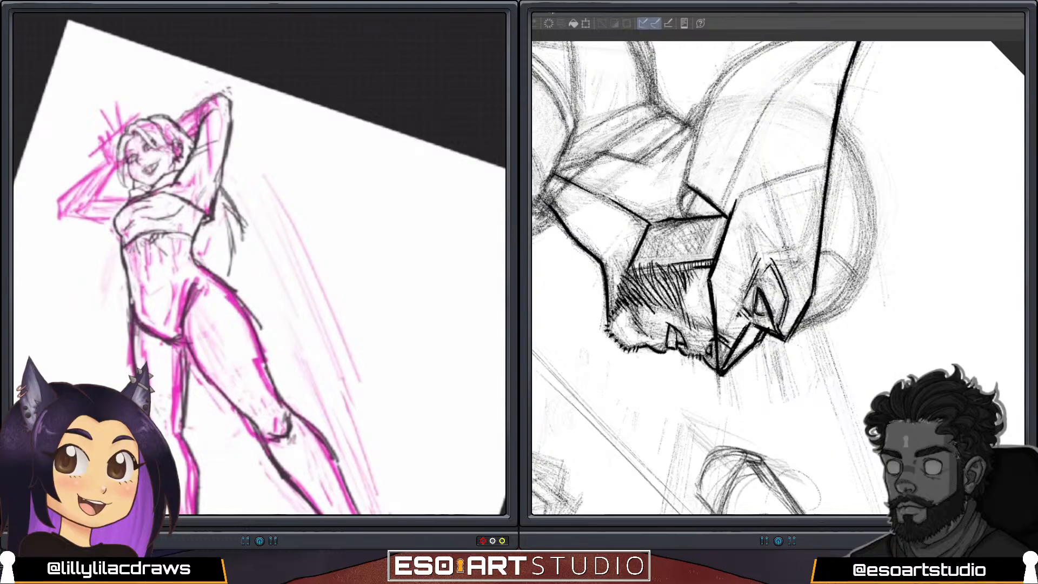
{"action": "left_click_drag", "start_coordinate": [769, 238], "coordinate": [831, 310]}
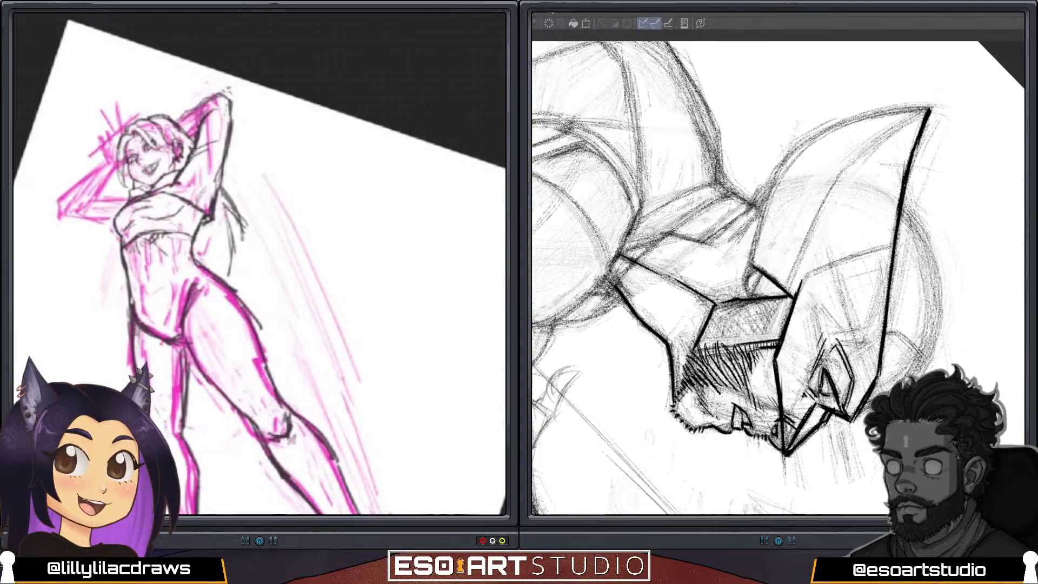
Ink the curved rear edge of the mask's fin from the base behind the jaw up to the tip.
{"action": "left_click_drag", "start_coordinate": [753, 265], "coordinate": [797, 144]}
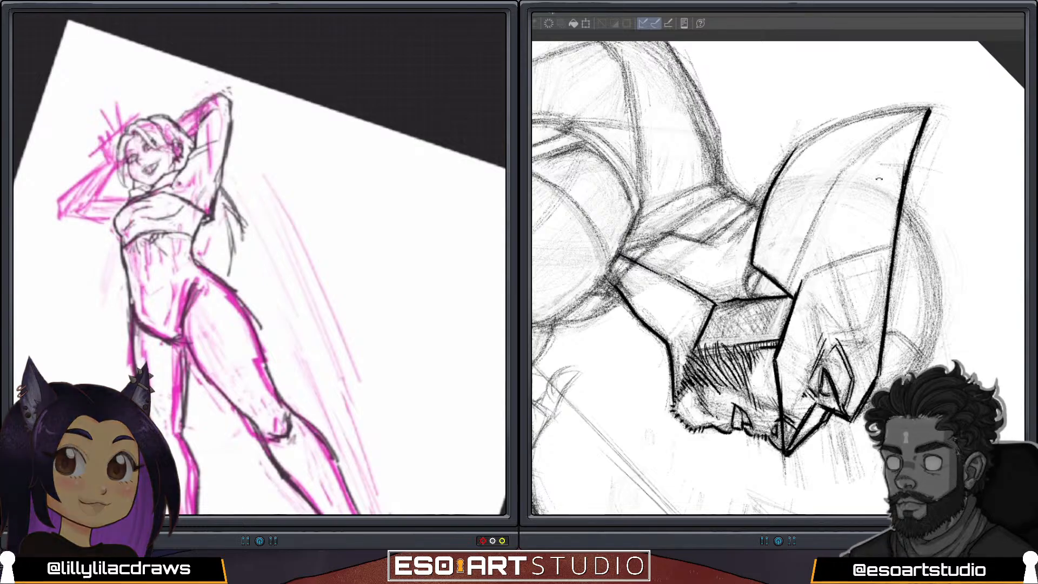
{"action": "left_click_drag", "start_coordinate": [877, 178], "coordinate": [729, 287]}
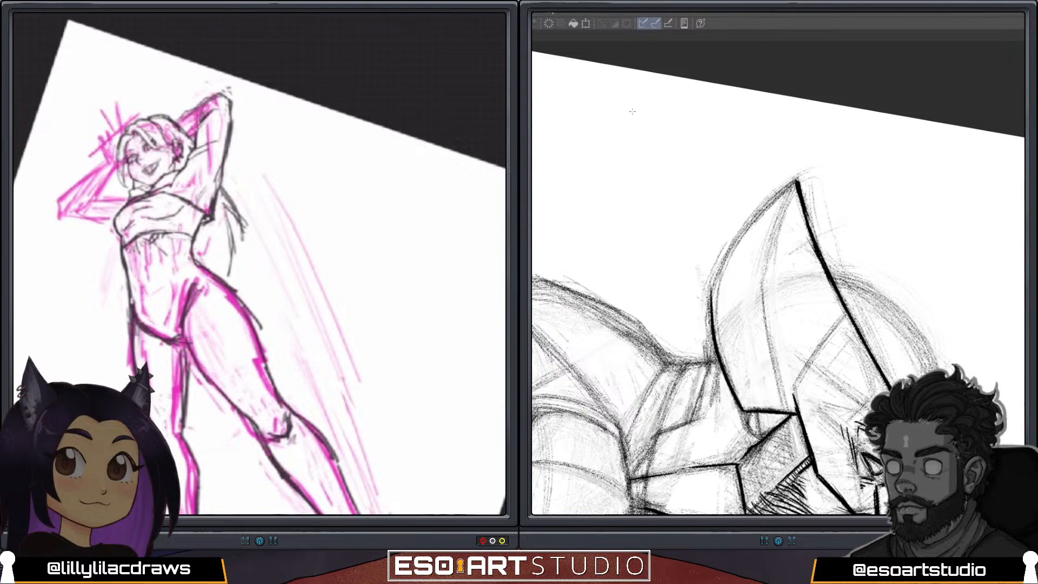
{"action": "scroll", "coordinate": [265, 216], "scroll_direction": "down", "scroll_amount": 5}
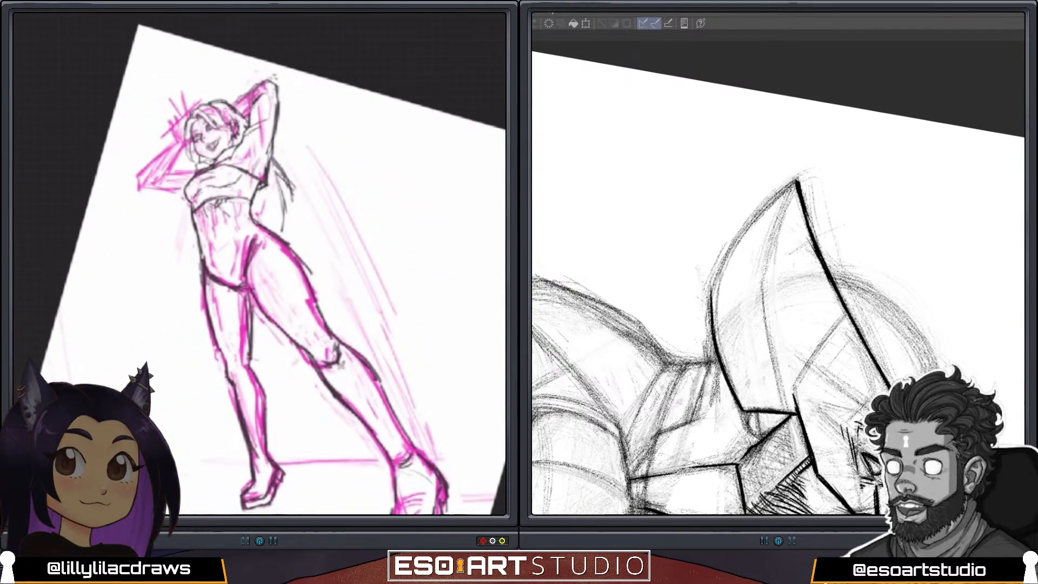
{"action": "mouse_move", "coordinate": [711, 292]}
{"action": "left_mouse_down"}
{"action": "mouse_move", "coordinate": [727, 252]}
{"action": "mouse_move", "coordinate": [796, 180]}
{"action": "left_mouse_up"}
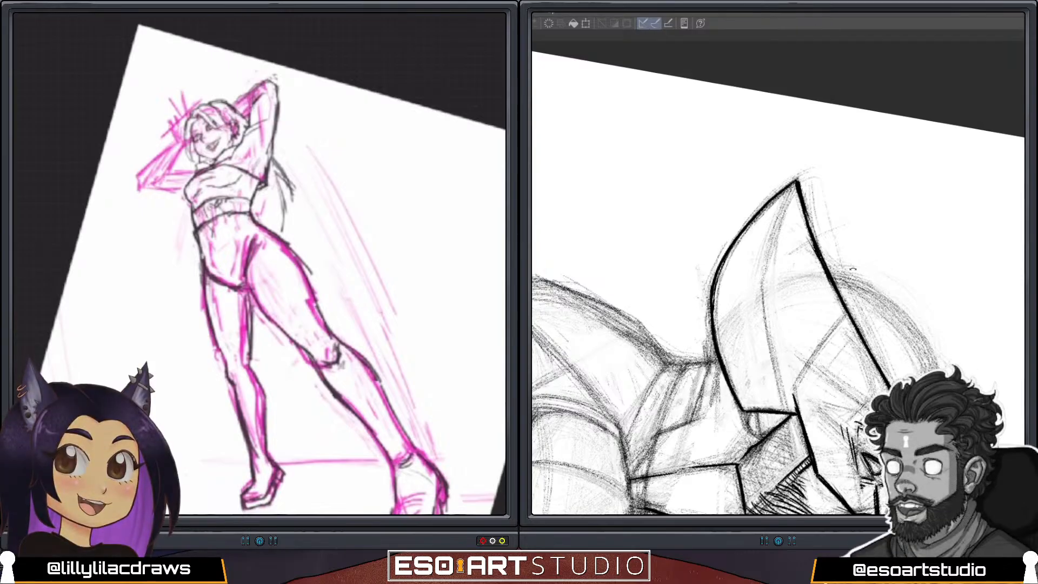
{"action": "left_click_drag", "start_coordinate": [871, 250], "coordinate": [860, 204]}
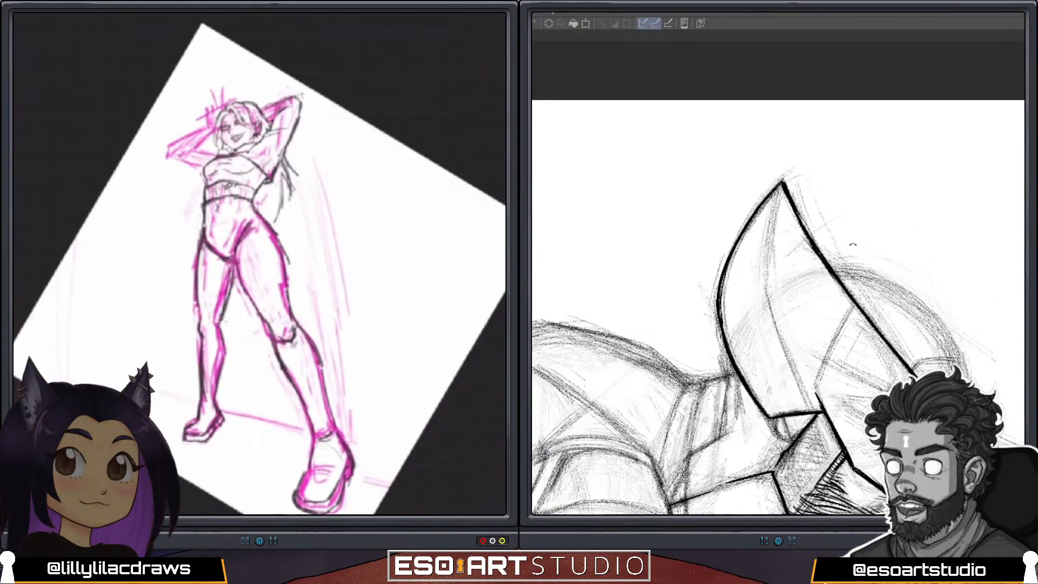
{"action": "left_click_drag", "start_coordinate": [852, 253], "coordinate": [752, 119]}
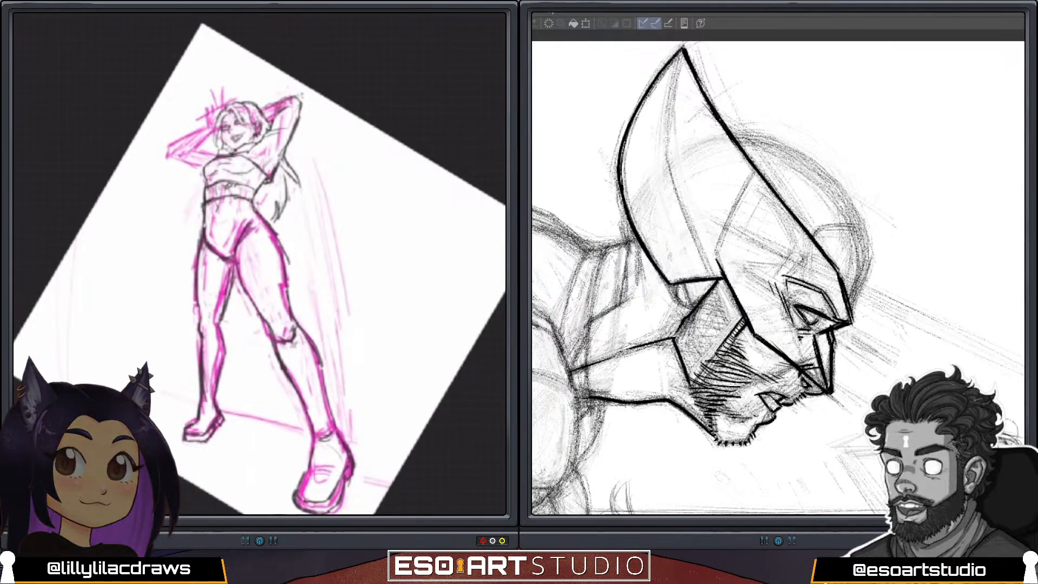
Redraw the pink figure's bent arm and the hand with raised fingers beside the face in dark lines.
{"action": "scroll", "coordinate": [259, 263], "scroll_direction": "up", "scroll_amount": 5}
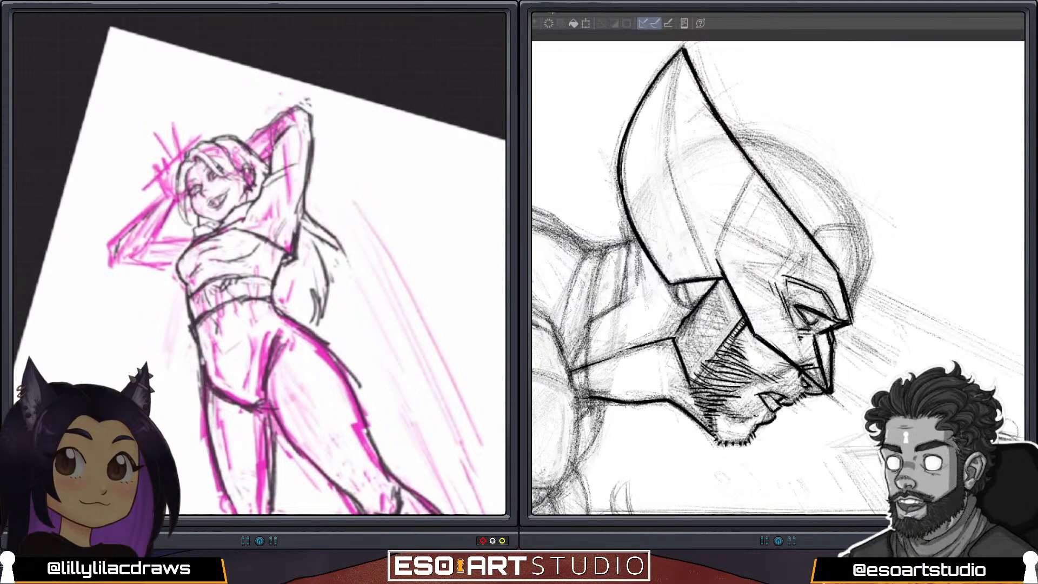
{"action": "mouse_move", "coordinate": [171, 199]}
{"action": "left_mouse_down"}
{"action": "mouse_move", "coordinate": [125, 232]}
{"action": "mouse_move", "coordinate": [116, 256]}
{"action": "mouse_move", "coordinate": [147, 267]}
{"action": "mouse_move", "coordinate": [189, 233]}
{"action": "left_mouse_up"}
{"action": "left_click_drag", "start_coordinate": [149, 267], "coordinate": [183, 251]}
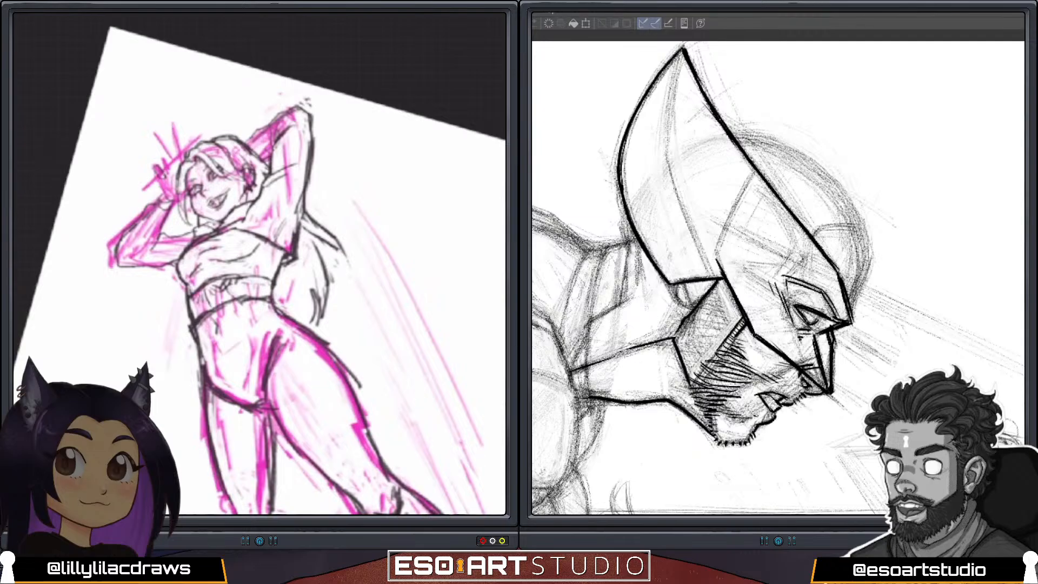
{"action": "left_click_drag", "start_coordinate": [161, 162], "coordinate": [169, 176]}
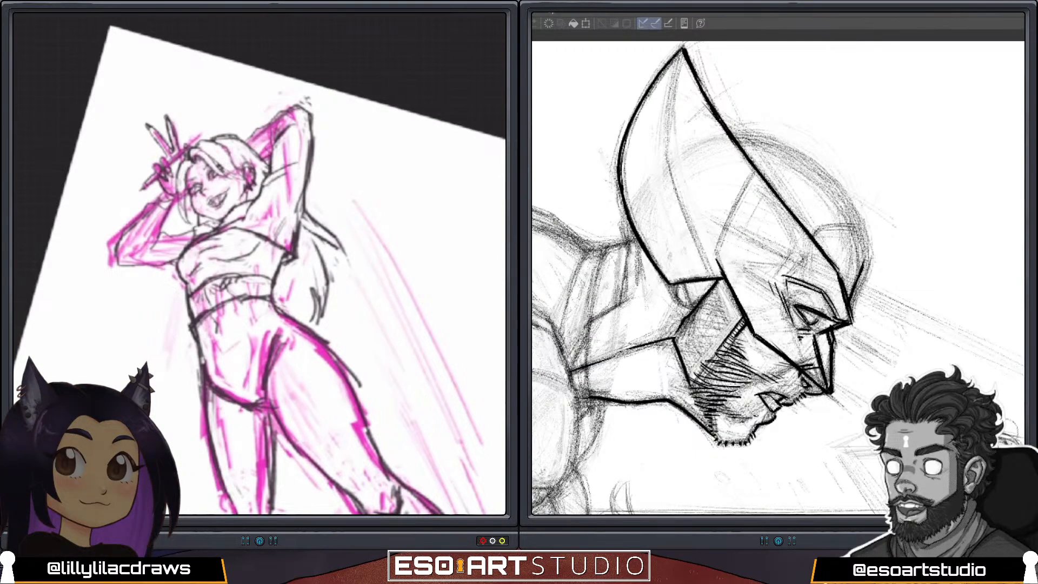
Select the figure's upper body with a freehand outline around head, arms and torso, and rotate and shift it slightly with a Uniform transform.
{"action": "scroll", "coordinate": [259, 264], "scroll_direction": "down", "scroll_amount": 3}
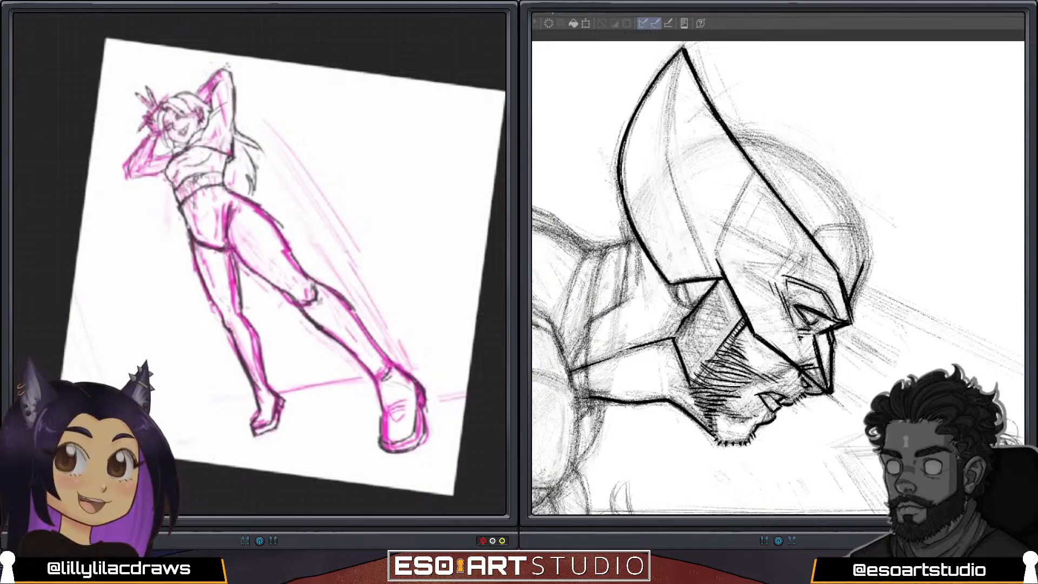
{"action": "scroll", "coordinate": [260, 264], "scroll_direction": "up", "scroll_amount": 1}
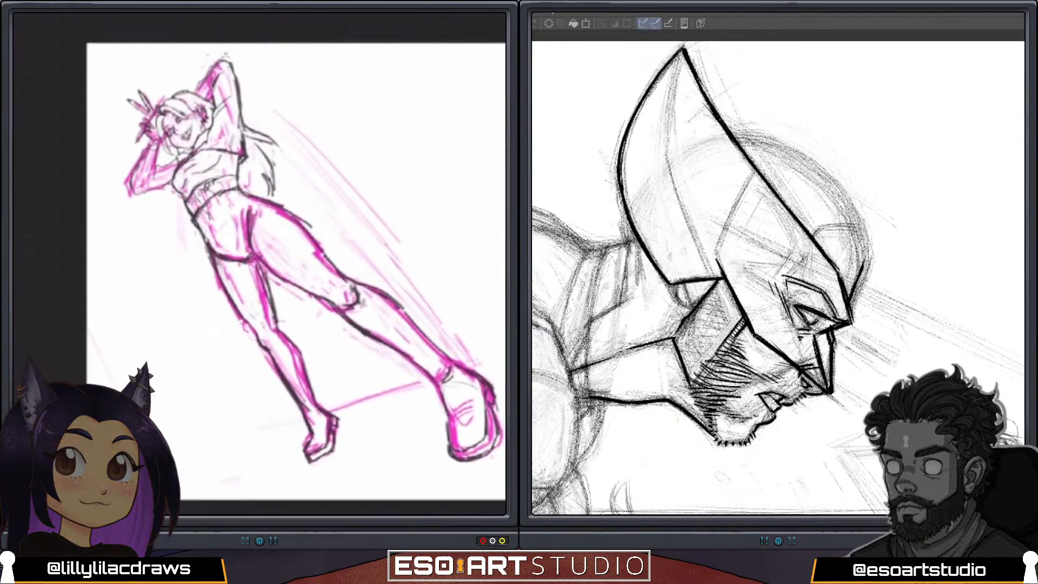
{"action": "scroll", "coordinate": [259, 264], "scroll_direction": "down", "scroll_amount": 3}
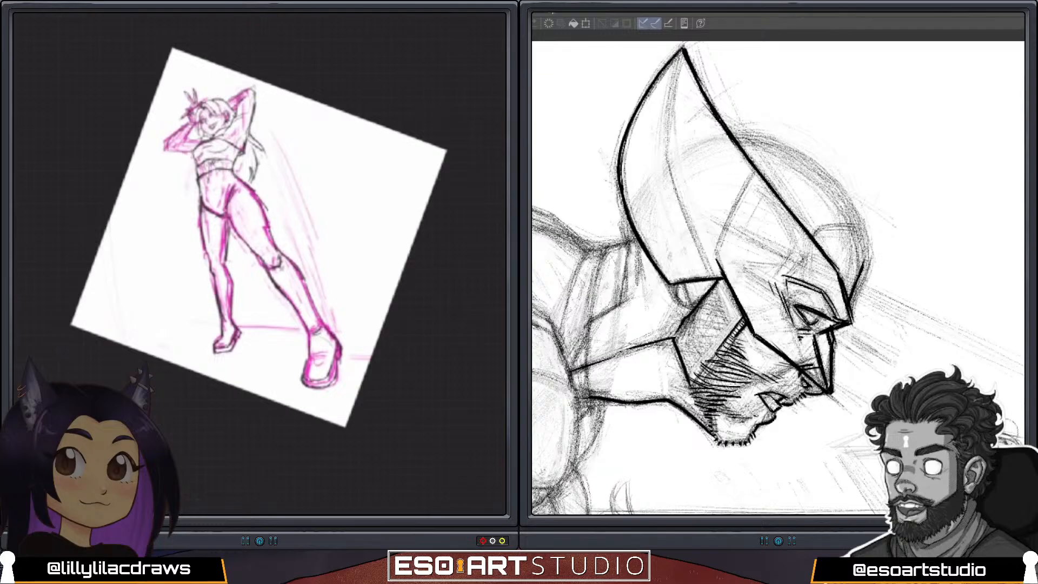
{"action": "scroll", "coordinate": [259, 238], "scroll_direction": "up", "scroll_amount": 3}
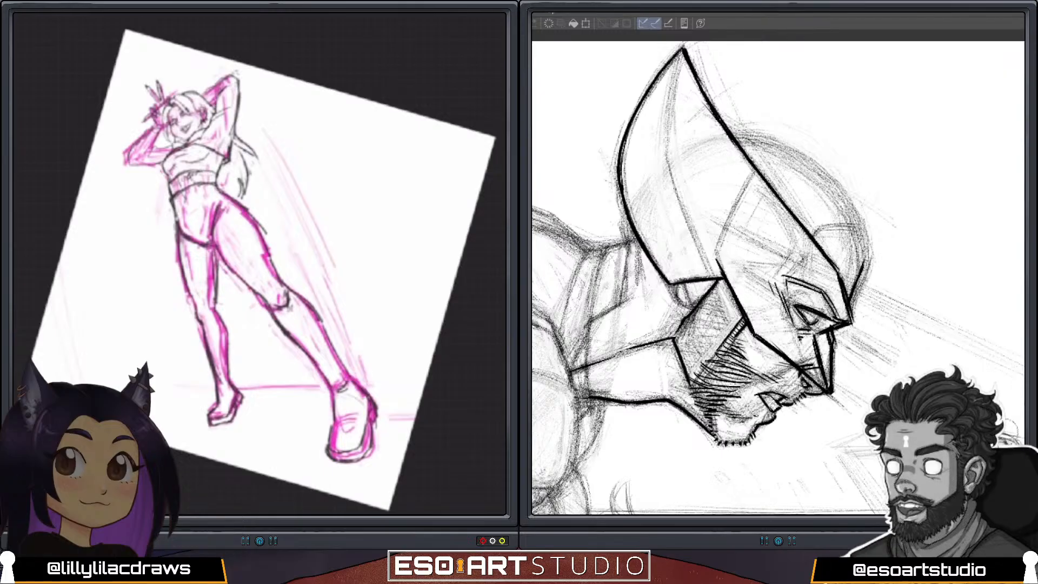
{"action": "key", "text": "s"}
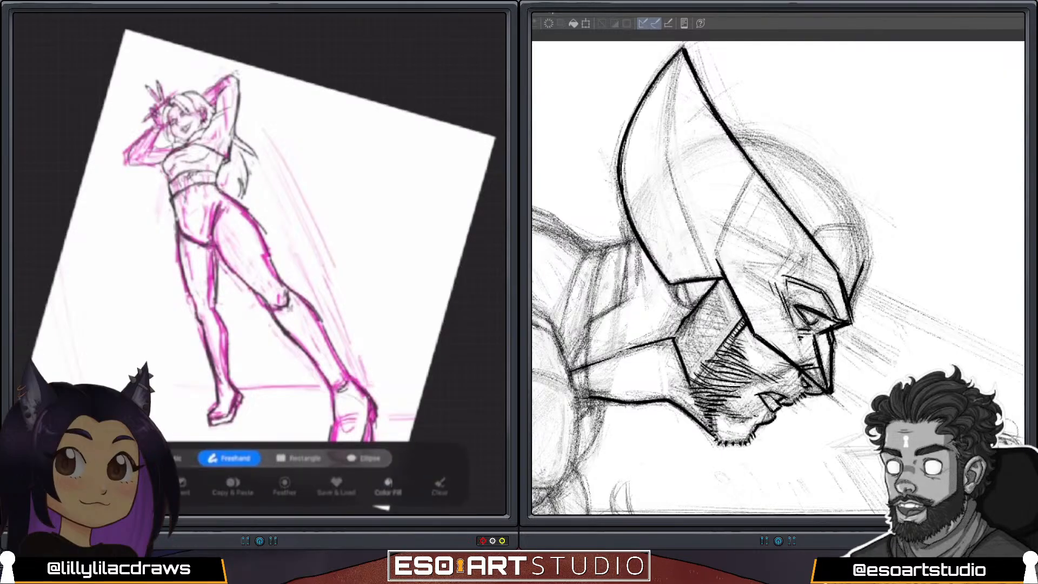
{"action": "left_click_drag", "start_coordinate": [177, 59], "coordinate": [137, 216]}
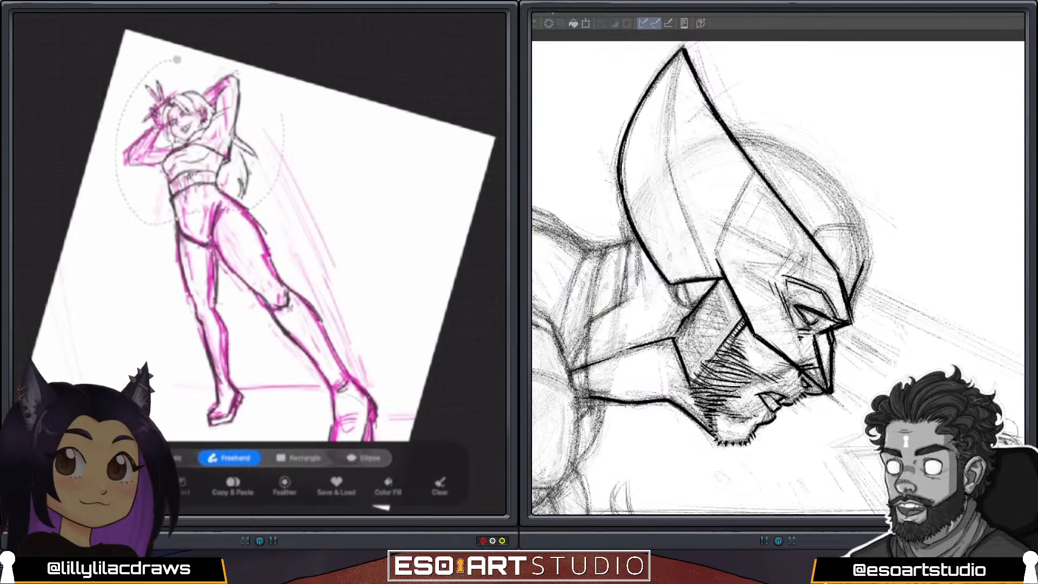
{"action": "mouse_move", "coordinate": [281, 113]}
{"action": "left_mouse_down"}
{"action": "mouse_move", "coordinate": [177, 60]}
{"action": "mouse_move", "coordinate": [239, 47]}
{"action": "left_mouse_up"}
{"action": "key", "text": "v"}
{"action": "left_click_drag", "start_coordinate": [205, 148], "coordinate": [209, 148]}
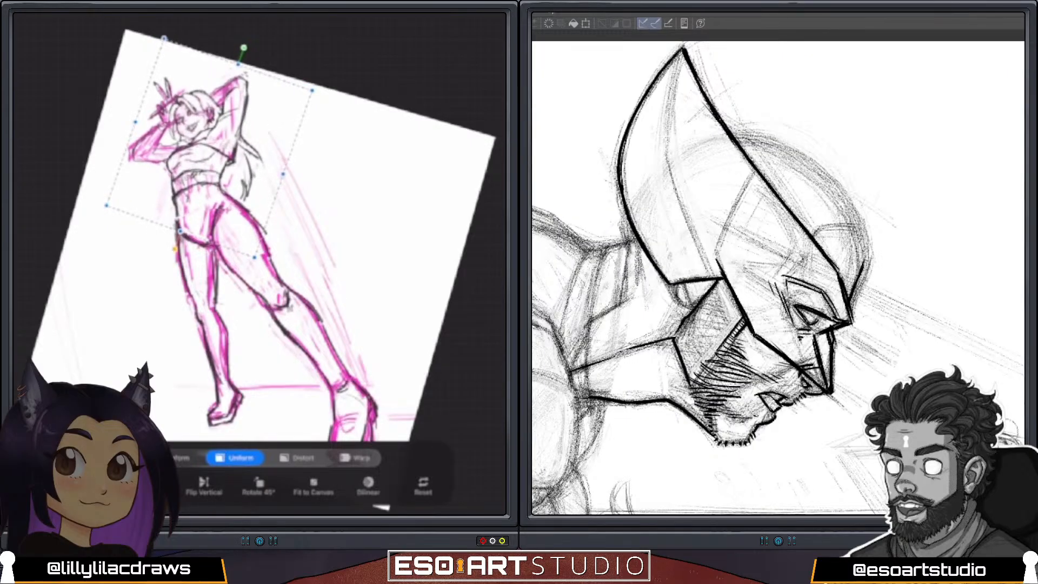
{"action": "left_click_drag", "start_coordinate": [244, 47], "coordinate": [250, 49]}
{"action": "left_click_drag", "start_coordinate": [209, 147], "coordinate": [213, 148]}
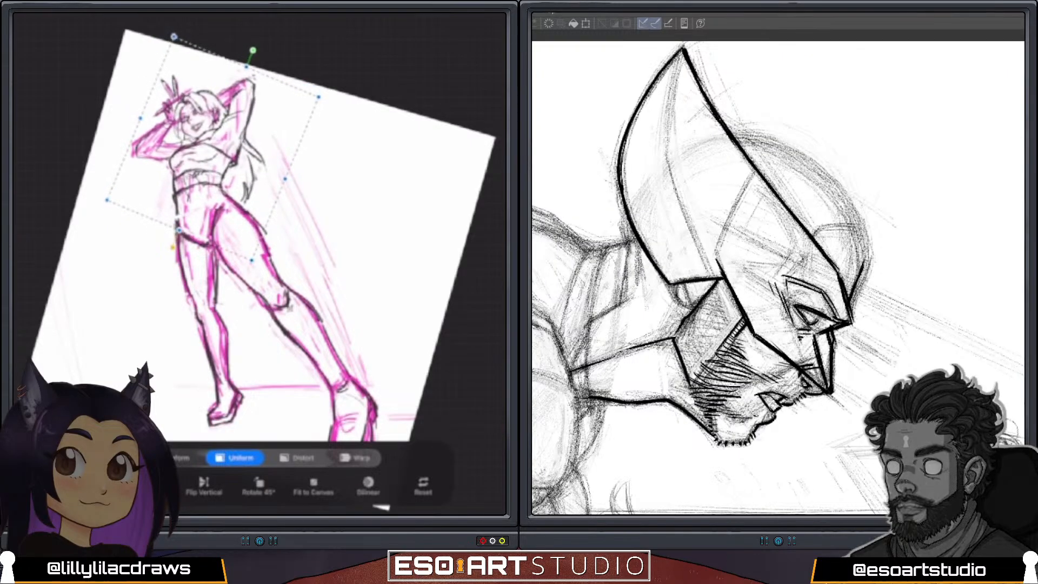
{"action": "key", "text": "v"}
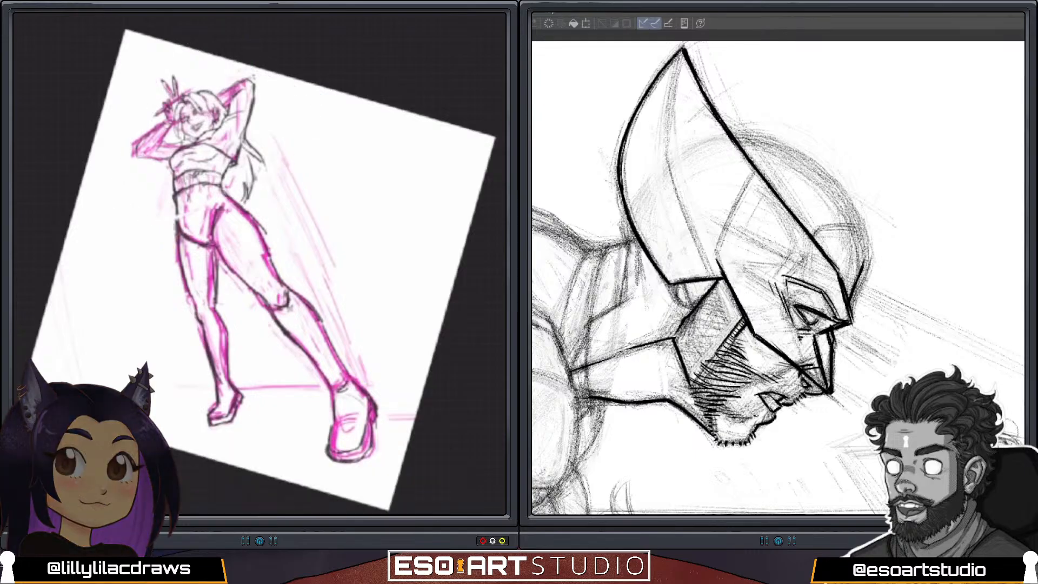
Enlarge the whole figure drawing slightly with a Uniform transform and recentre it horizontally on the canvas.
{"action": "scroll", "coordinate": [275, 304], "scroll_direction": "down", "scroll_amount": 3}
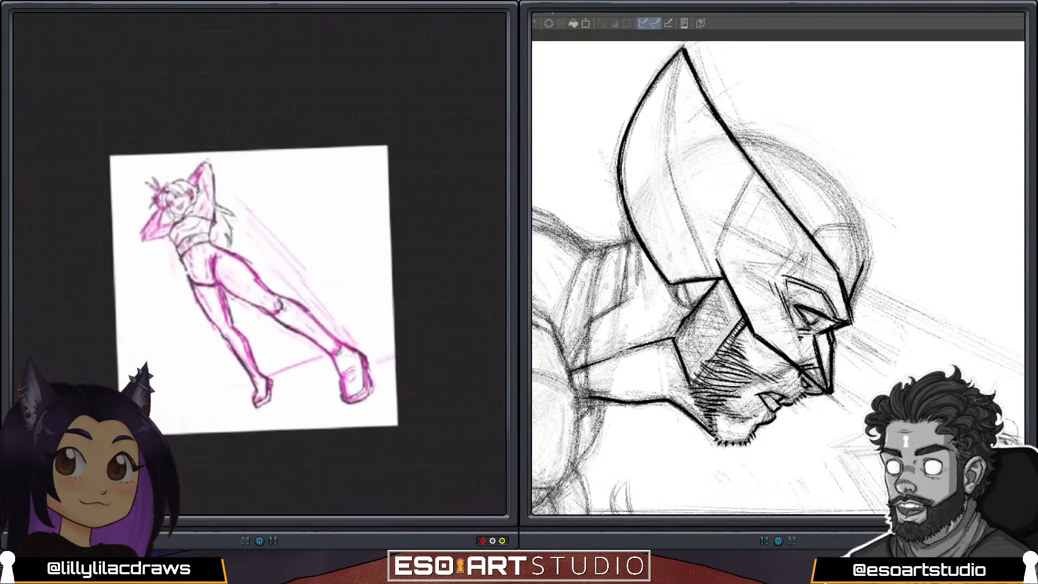
{"action": "key", "text": "v"}
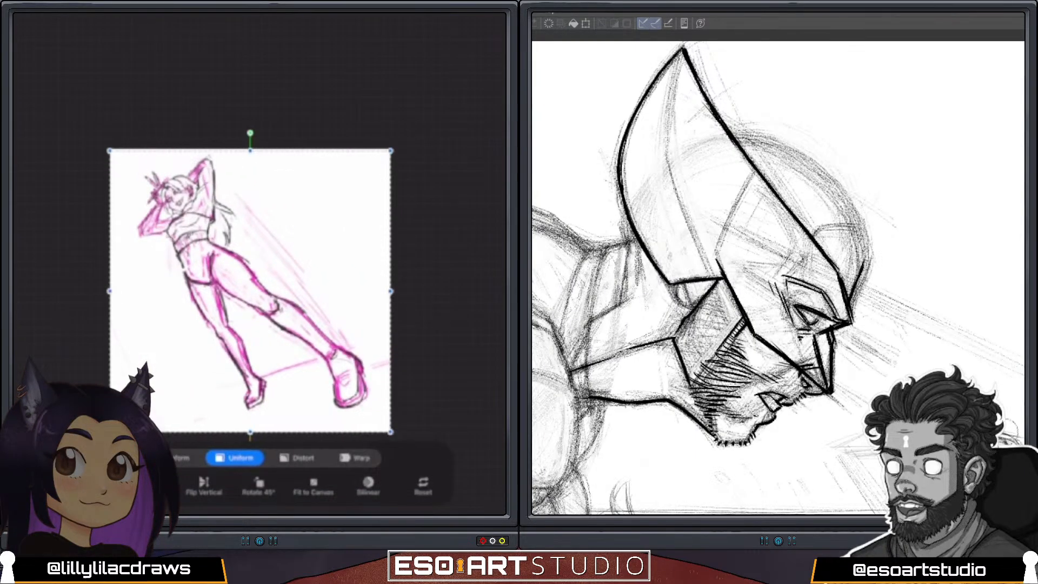
{"action": "left_click_drag", "start_coordinate": [391, 150], "coordinate": [401, 141]}
{"action": "left_click_drag", "start_coordinate": [255, 286], "coordinate": [250, 301]}
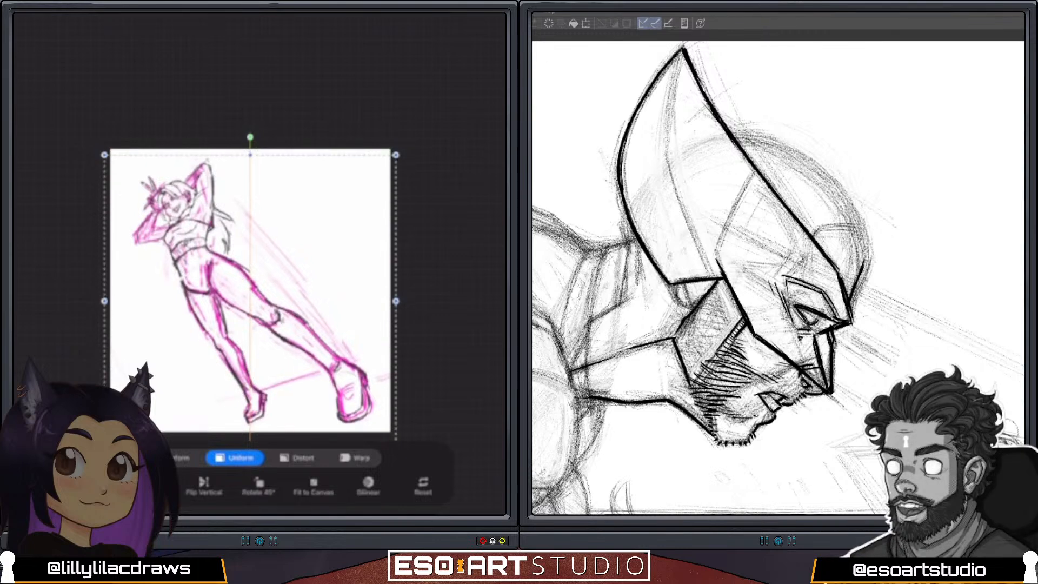
{"action": "left_click_drag", "start_coordinate": [396, 154], "coordinate": [404, 146]}
{"action": "left_click_drag", "start_coordinate": [254, 296], "coordinate": [250, 299]}
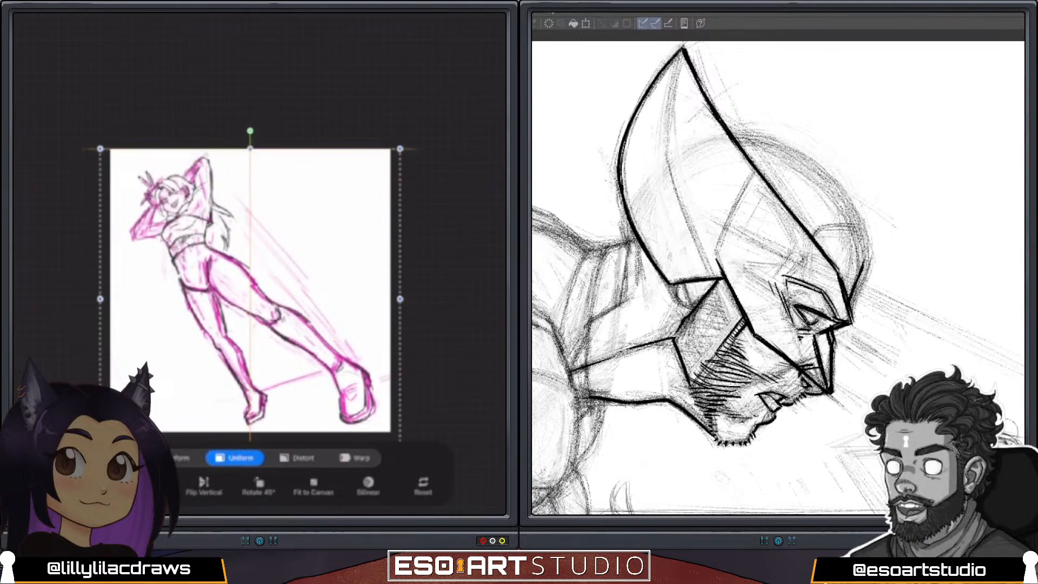
{"action": "key", "text": "v"}
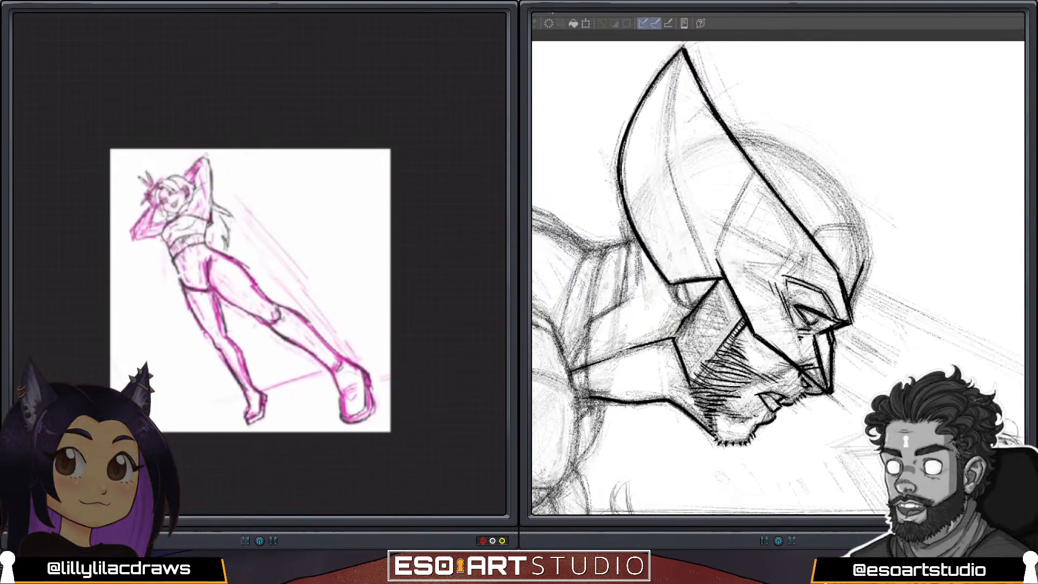
Close the gap in the figure's hip outline and redraw the waistband edge and the waist contour below the raised arm.
{"action": "scroll", "coordinate": [249, 265], "scroll_direction": "up", "scroll_amount": 5}
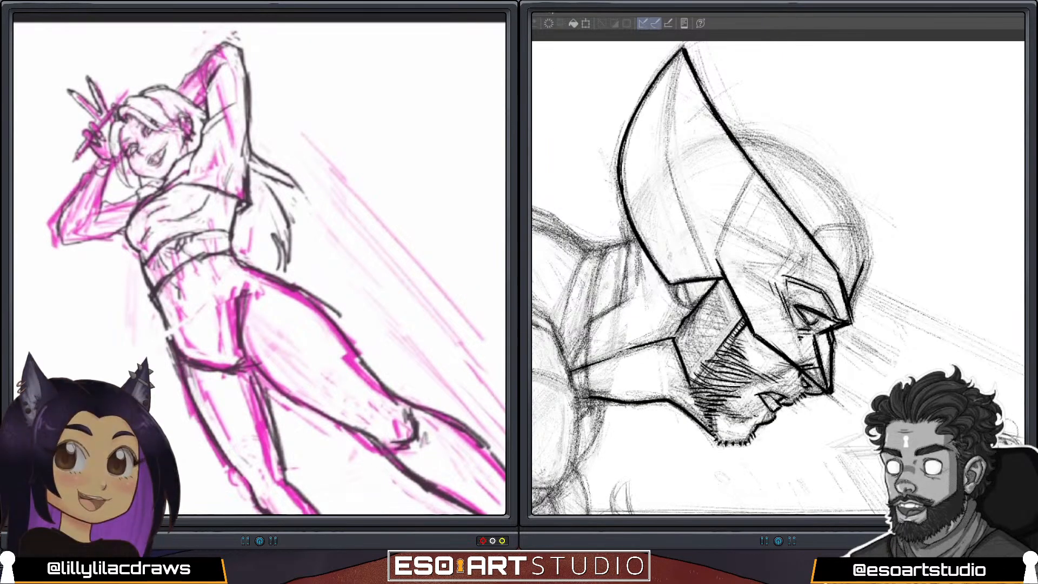
{"action": "left_click_drag", "start_coordinate": [162, 317], "coordinate": [169, 340]}
{"action": "left_click_drag", "start_coordinate": [183, 261], "coordinate": [220, 247]}
{"action": "left_click_drag", "start_coordinate": [235, 199], "coordinate": [235, 233]}
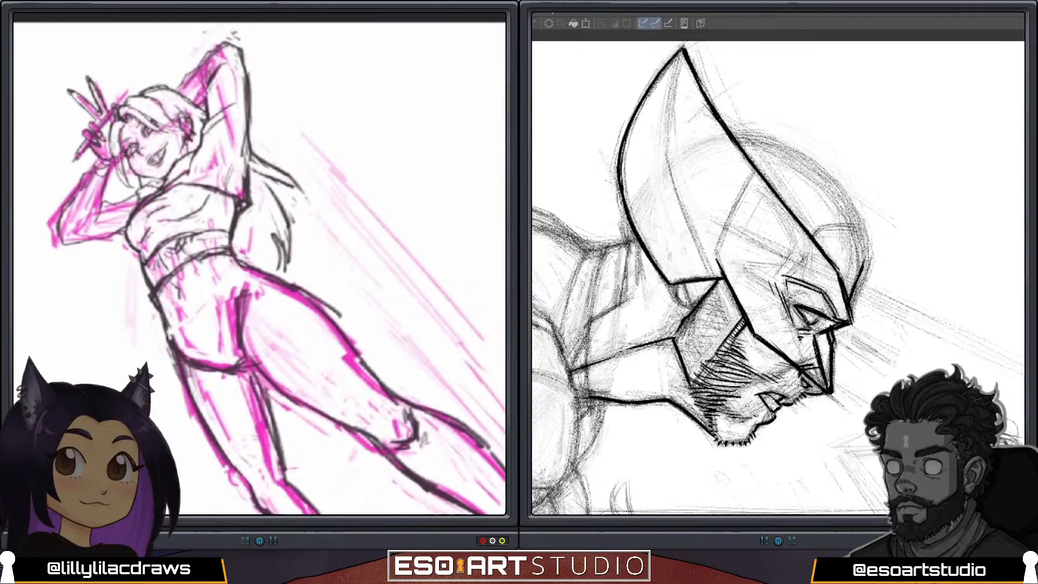
{"action": "mouse_move", "coordinate": [232, 226]}
{"action": "left_mouse_down"}
{"action": "mouse_move", "coordinate": [236, 200]}
{"action": "mouse_move", "coordinate": [241, 261]}
{"action": "left_mouse_up"}
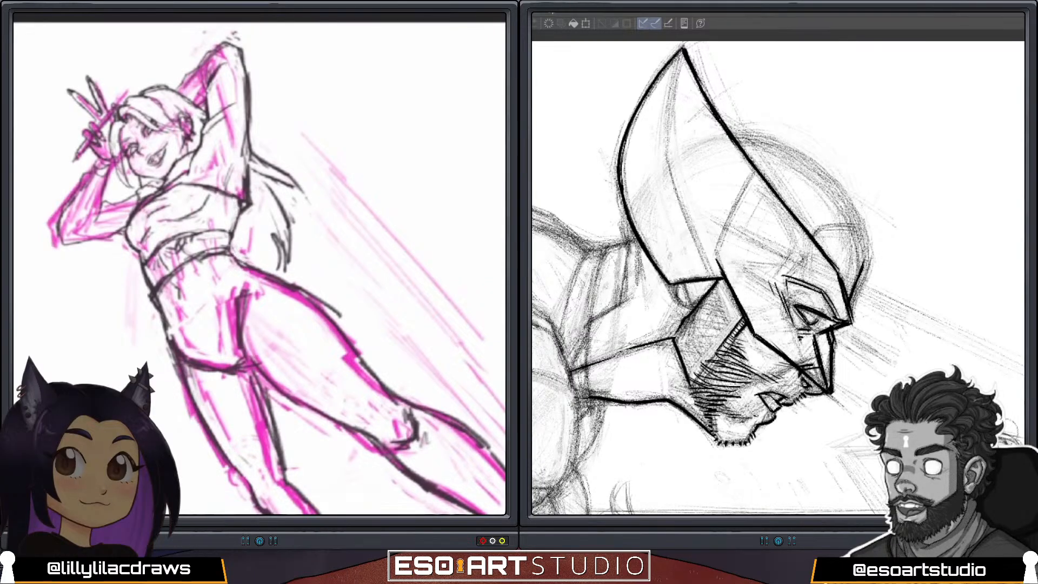
Draw a boot cuff around the calf of the figure's extended front leg and add shaft lines down to the ankle.
{"action": "scroll", "coordinate": [260, 265], "scroll_direction": "down", "scroll_amount": 5}
{"action": "left_click_drag", "start_coordinate": [324, 254], "coordinate": [277, 268]}
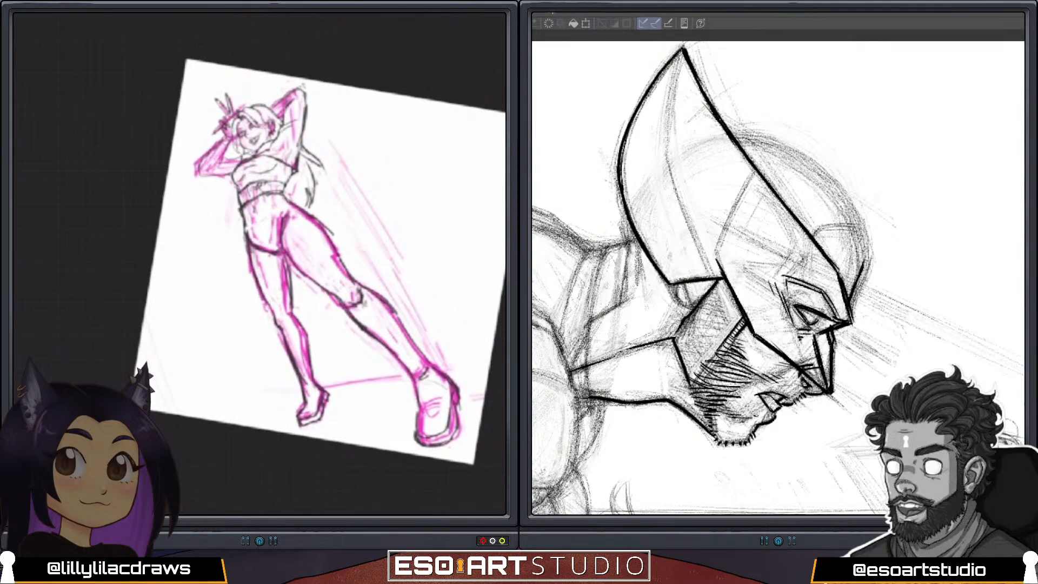
{"action": "scroll", "coordinate": [260, 265], "scroll_direction": "up", "scroll_amount": 1}
{"action": "left_click_drag", "start_coordinate": [330, 262], "coordinate": [244, 268]}
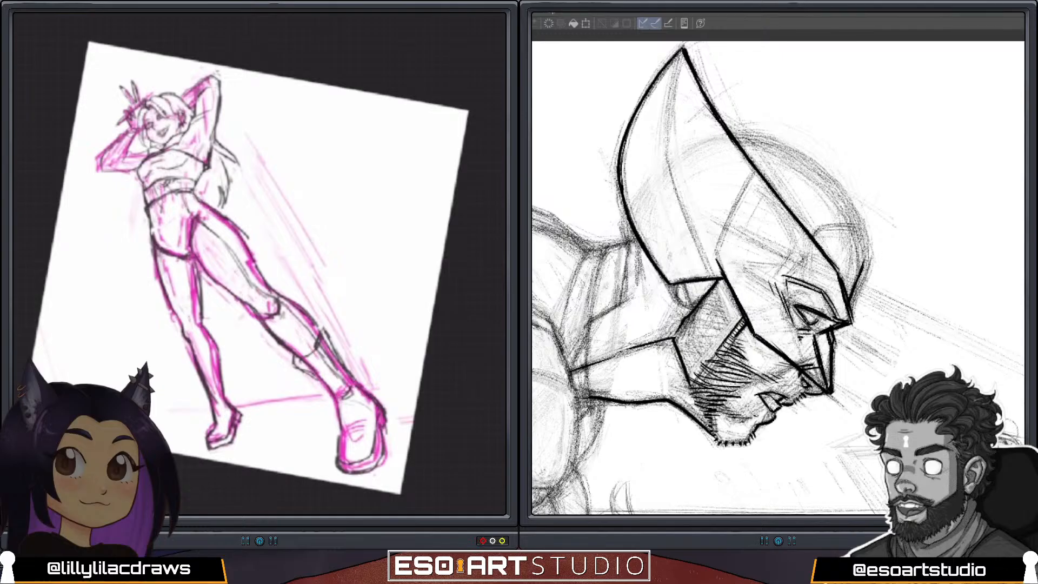
{"action": "mouse_move", "coordinate": [304, 356]}
{"action": "left_mouse_down"}
{"action": "mouse_move", "coordinate": [318, 351]}
{"action": "mouse_move", "coordinate": [308, 368]}
{"action": "mouse_move", "coordinate": [327, 387]}
{"action": "mouse_move", "coordinate": [347, 387]}
{"action": "mouse_move", "coordinate": [353, 396]}
{"action": "mouse_move", "coordinate": [331, 392]}
{"action": "mouse_move", "coordinate": [342, 409]}
{"action": "mouse_move", "coordinate": [373, 425]}
{"action": "mouse_move", "coordinate": [374, 405]}
{"action": "left_mouse_up"}
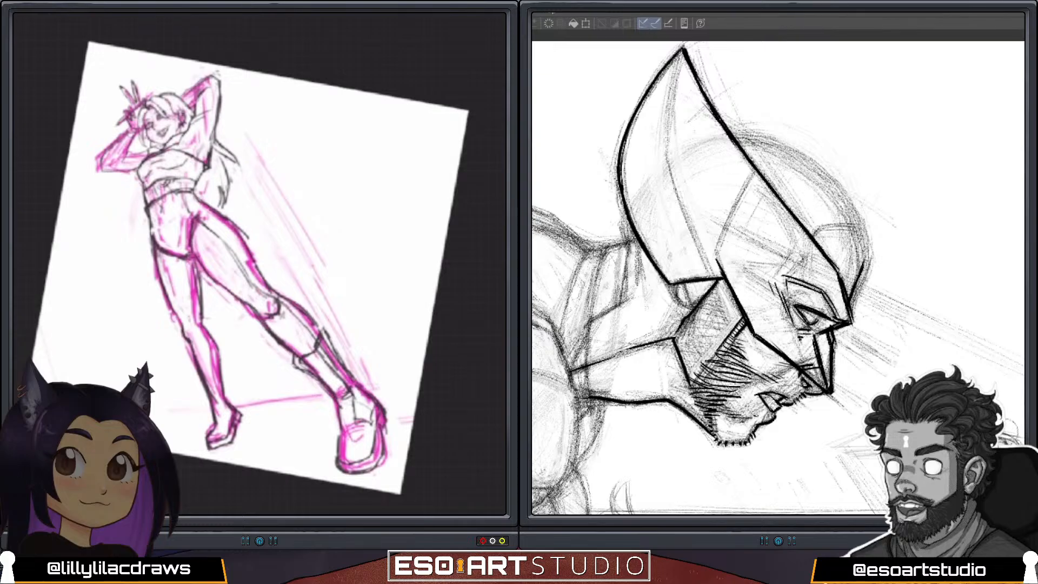
Rework the dark lines at the ankle and instep of the front boot, undoing the unwanted strokes.
{"action": "mouse_move", "coordinate": [354, 400]}
{"action": "left_mouse_down"}
{"action": "mouse_move", "coordinate": [359, 421]}
{"action": "mouse_move", "coordinate": [373, 424]}
{"action": "mouse_move", "coordinate": [375, 403]}
{"action": "left_mouse_up"}
{"action": "key", "text": "ctrl+z"}
{"action": "key", "text": "ctrl+z"}
{"action": "key", "text": "ctrl+z"}
{"action": "key", "text": "ctrl+z"}
{"action": "key", "text": "ctrl+z"}
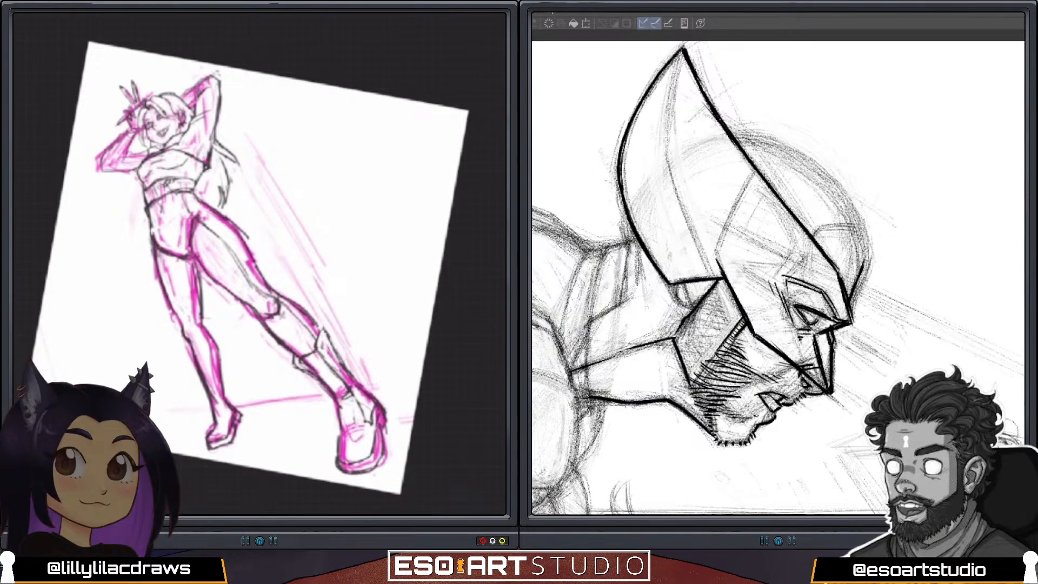
Clean up and redraw the figure's dark outlines at the front knee, inner thigh, hip and outer edge of the back leg.
{"action": "mouse_move", "coordinate": [278, 297]}
{"action": "left_mouse_down"}
{"action": "mouse_move", "coordinate": [264, 315]}
{"action": "mouse_move", "coordinate": [279, 300]}
{"action": "mouse_move", "coordinate": [277, 341]}
{"action": "mouse_move", "coordinate": [292, 351]}
{"action": "left_mouse_up"}
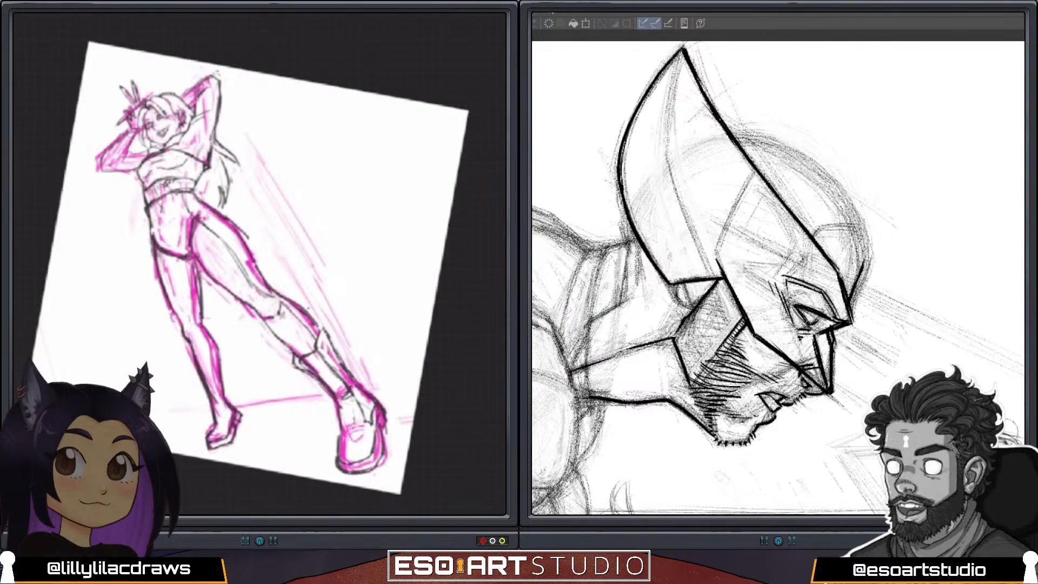
{"action": "left_click_drag", "start_coordinate": [307, 309], "coordinate": [314, 325]}
{"action": "mouse_move", "coordinate": [237, 223]}
{"action": "left_mouse_down"}
{"action": "mouse_move", "coordinate": [247, 237]}
{"action": "mouse_move", "coordinate": [226, 216]}
{"action": "mouse_move", "coordinate": [254, 258]}
{"action": "left_mouse_up"}
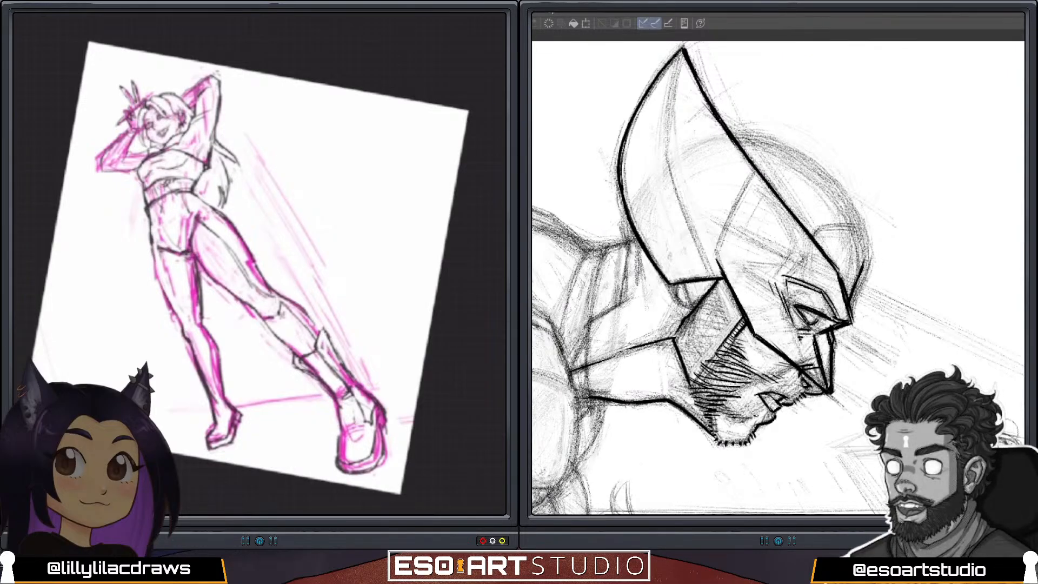
{"action": "left_click_drag", "start_coordinate": [148, 227], "coordinate": [178, 314]}
{"action": "left_click_drag", "start_coordinate": [145, 208], "coordinate": [147, 219]}
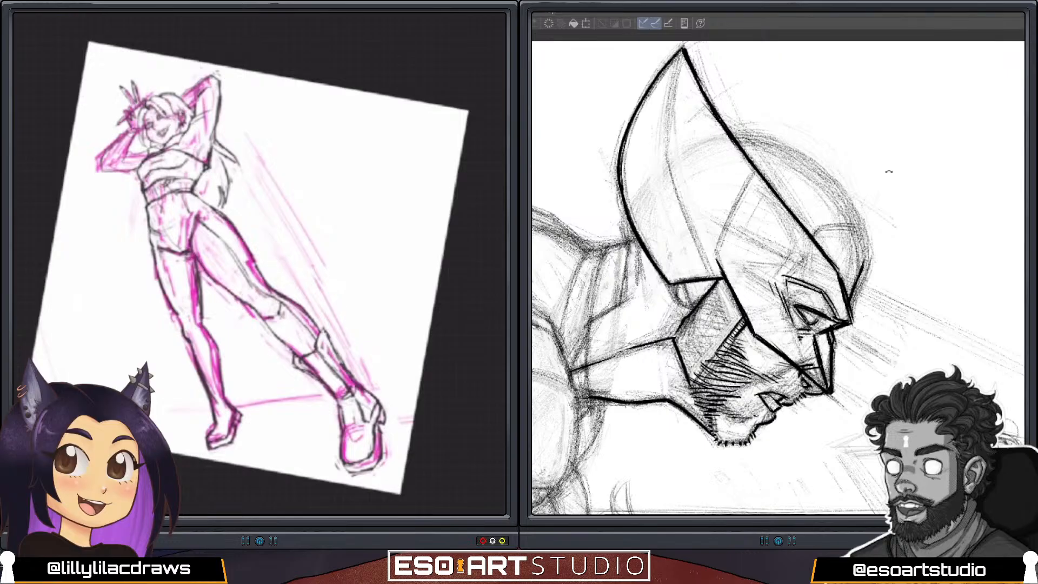
Ink the rounded skull contour behind the mask fin on the second canvas and the angular collar lines at the neck.
{"action": "left_click_drag", "start_coordinate": [891, 171], "coordinate": [694, 121]}
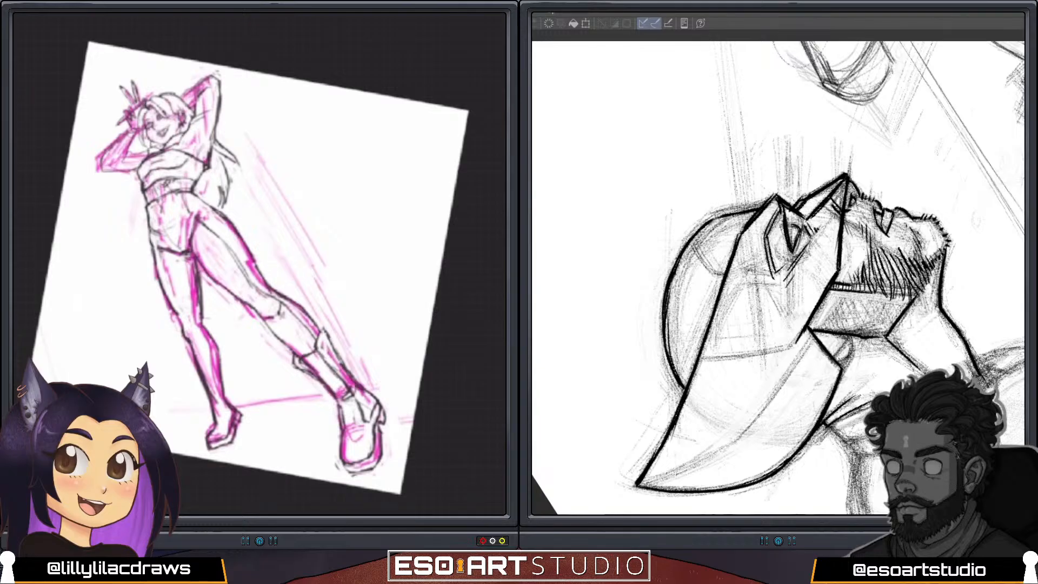
{"action": "left_click_drag", "start_coordinate": [950, 245], "coordinate": [716, 119]}
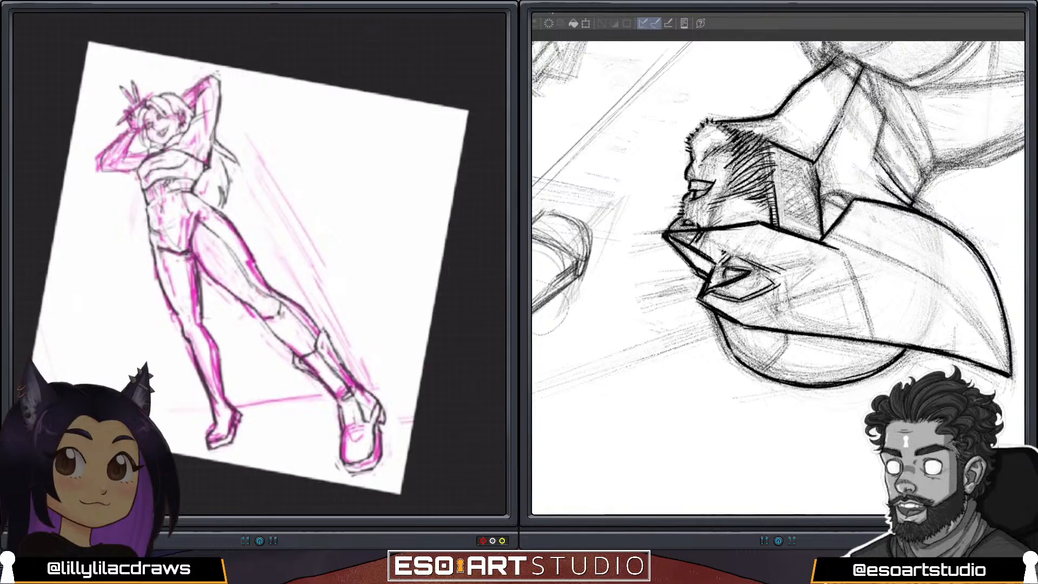
{"action": "mouse_move", "coordinate": [885, 111]}
{"action": "left_mouse_down"}
{"action": "mouse_move", "coordinate": [875, 160]}
{"action": "mouse_move", "coordinate": [893, 184]}
{"action": "mouse_move", "coordinate": [921, 156]}
{"action": "left_mouse_up"}
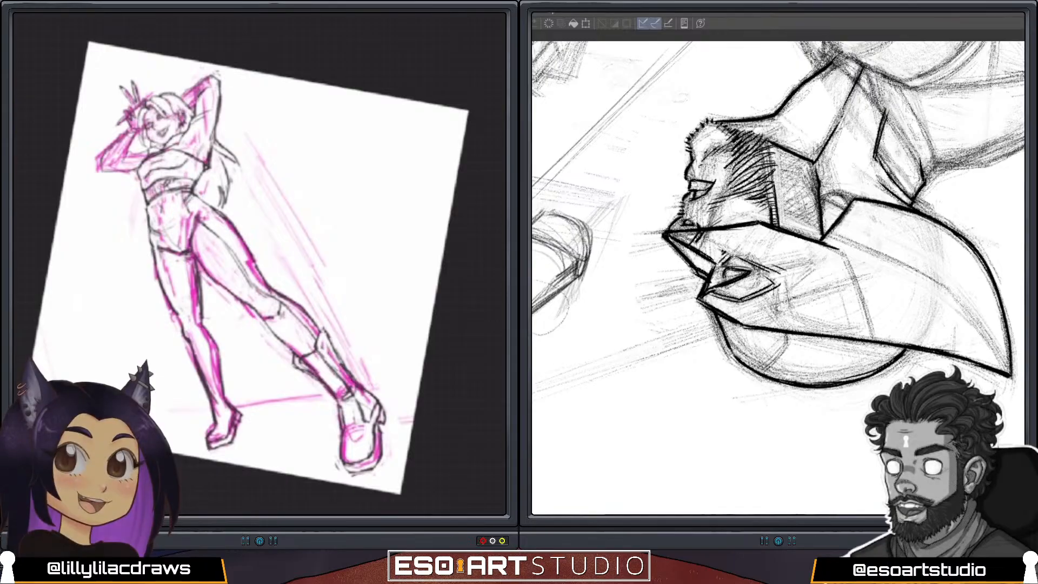
{"action": "left_click_drag", "start_coordinate": [925, 177], "coordinate": [937, 166]}
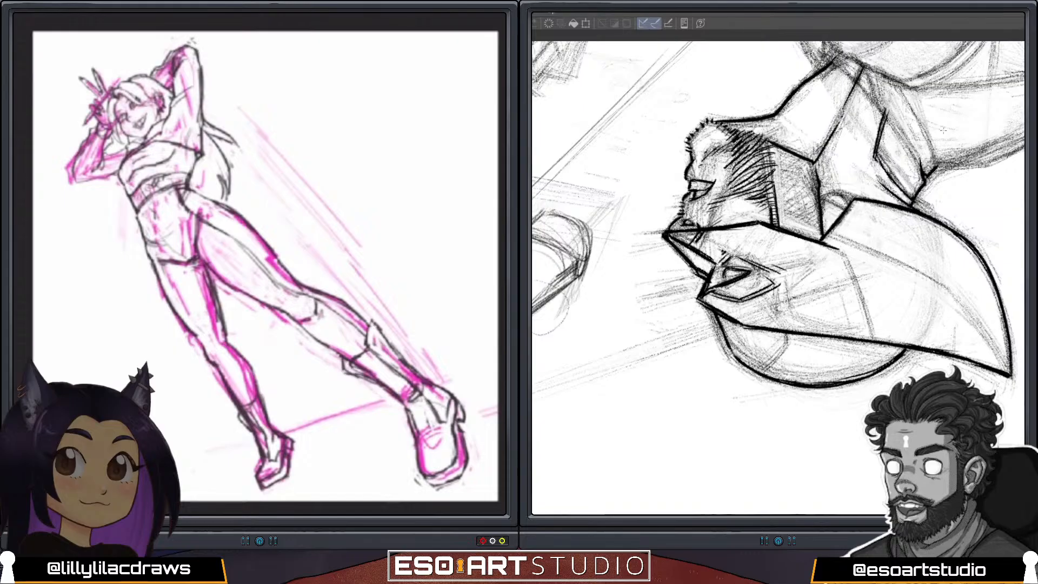
Erase the overshooting ink ends at the neck and collar corners of the masked profile.
{"action": "key", "text": "e"}
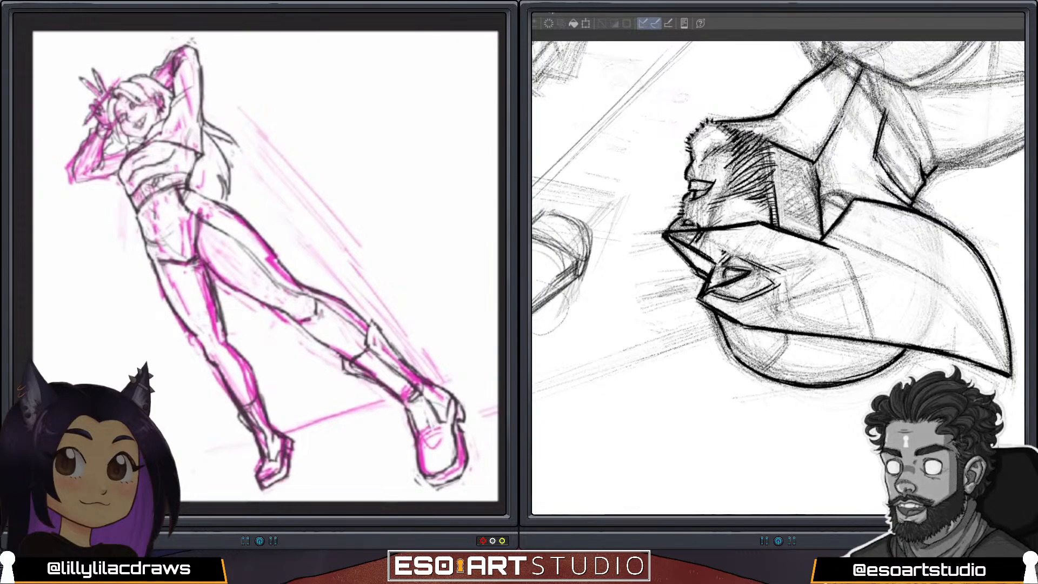
{"action": "left_click_drag", "start_coordinate": [861, 65], "coordinate": [861, 77]}
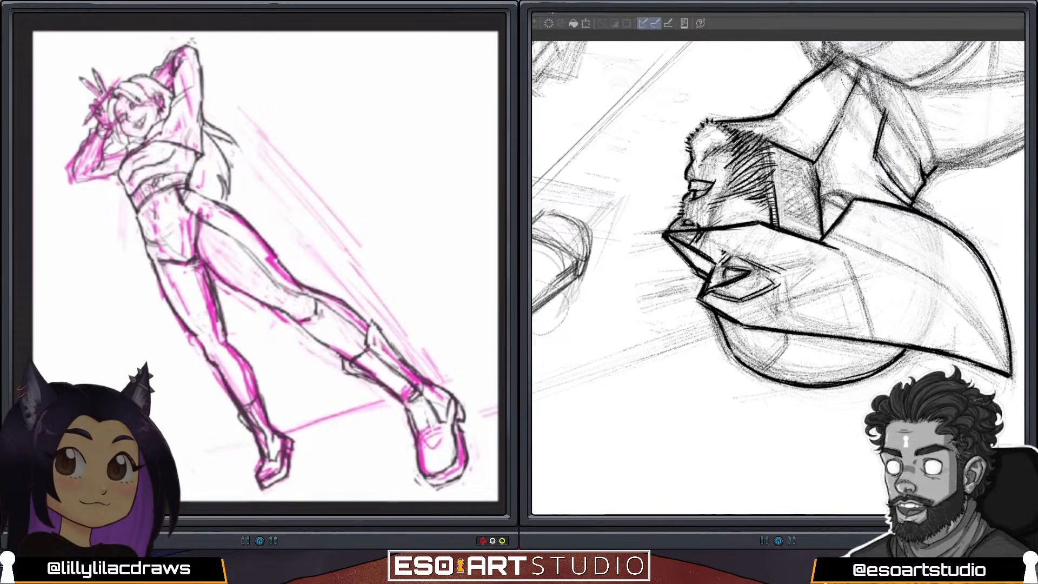
{"action": "left_click_drag", "start_coordinate": [893, 113], "coordinate": [889, 107]}
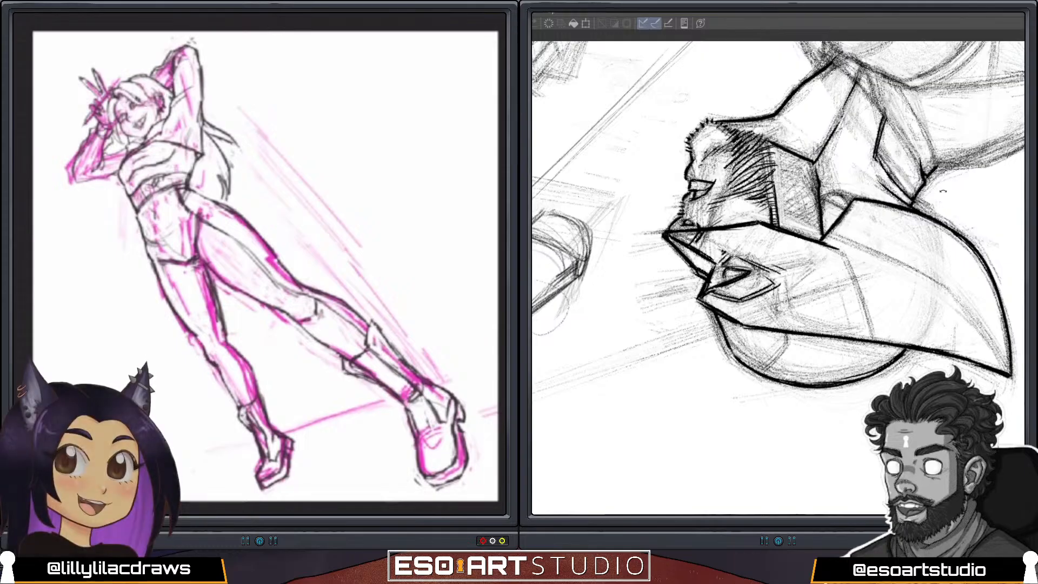
{"action": "mouse_move", "coordinate": [934, 187]}
{"action": "left_mouse_down"}
{"action": "mouse_move", "coordinate": [904, 150]}
{"action": "mouse_move", "coordinate": [741, 114]}
{"action": "mouse_move", "coordinate": [663, 157]}
{"action": "left_mouse_up"}
{"action": "key", "text": "ctrl+z"}
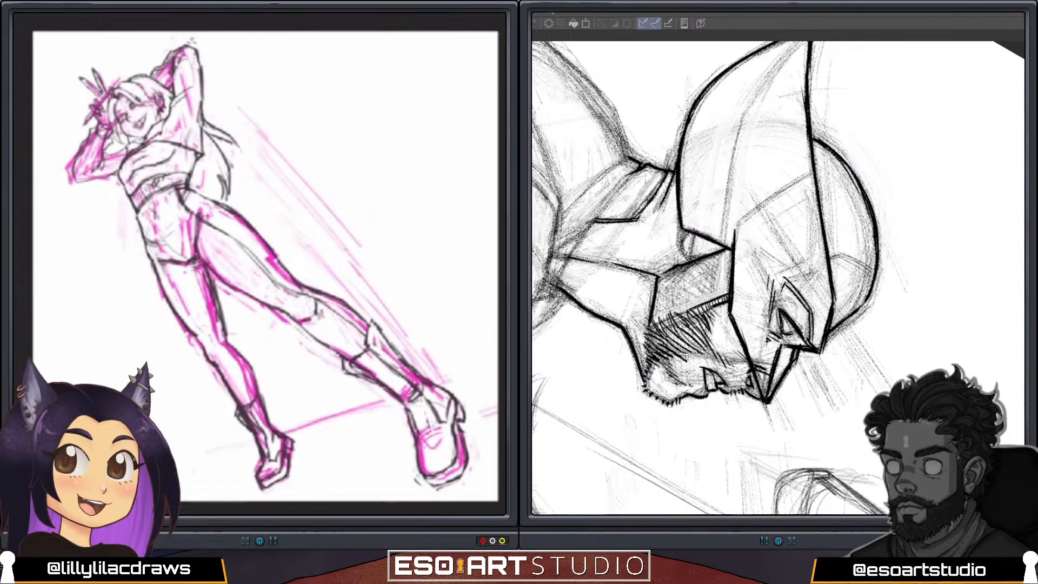
Ink the long collar edge running from the base of the neck up to the shoulder on the masked profile.
{"action": "left_click_drag", "start_coordinate": [555, 295], "coordinate": [629, 174]}
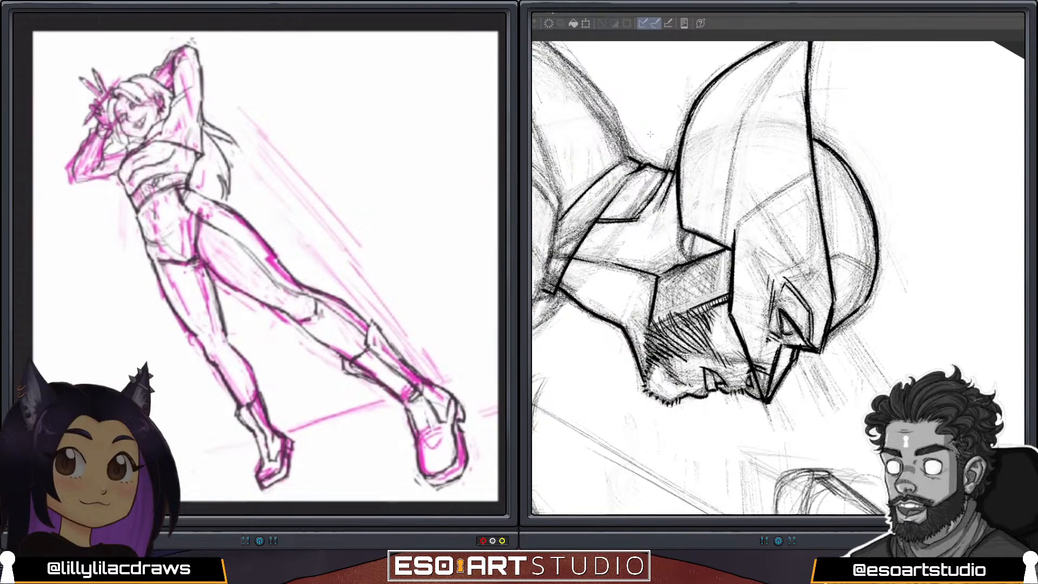
{"action": "scroll", "coordinate": [265, 264], "scroll_direction": "down", "scroll_amount": 3}
{"action": "scroll", "coordinate": [265, 265], "scroll_direction": "up", "scroll_amount": 3}
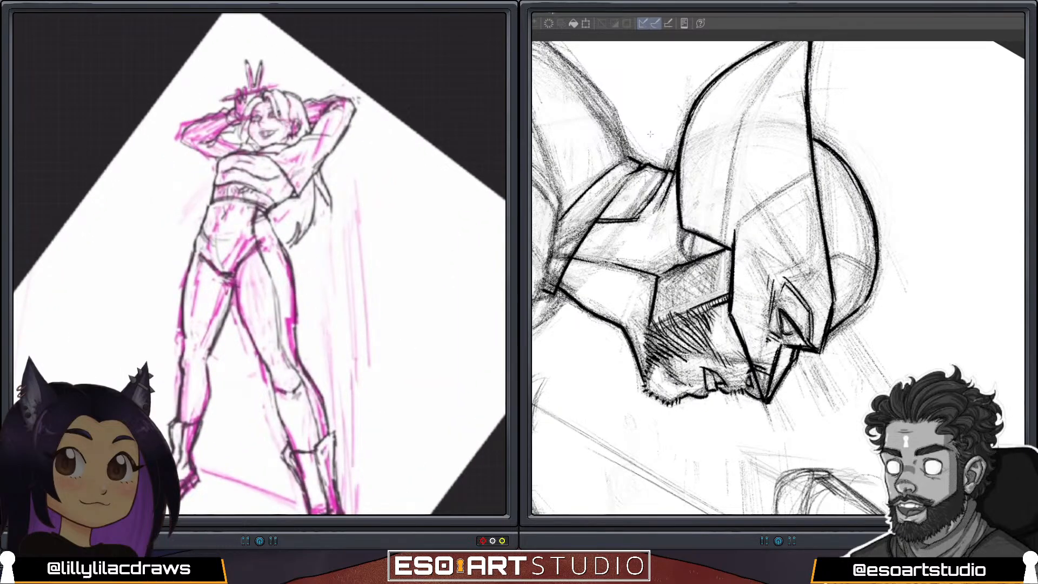
{"action": "left_click_drag", "start_coordinate": [650, 134], "coordinate": [742, 407]}
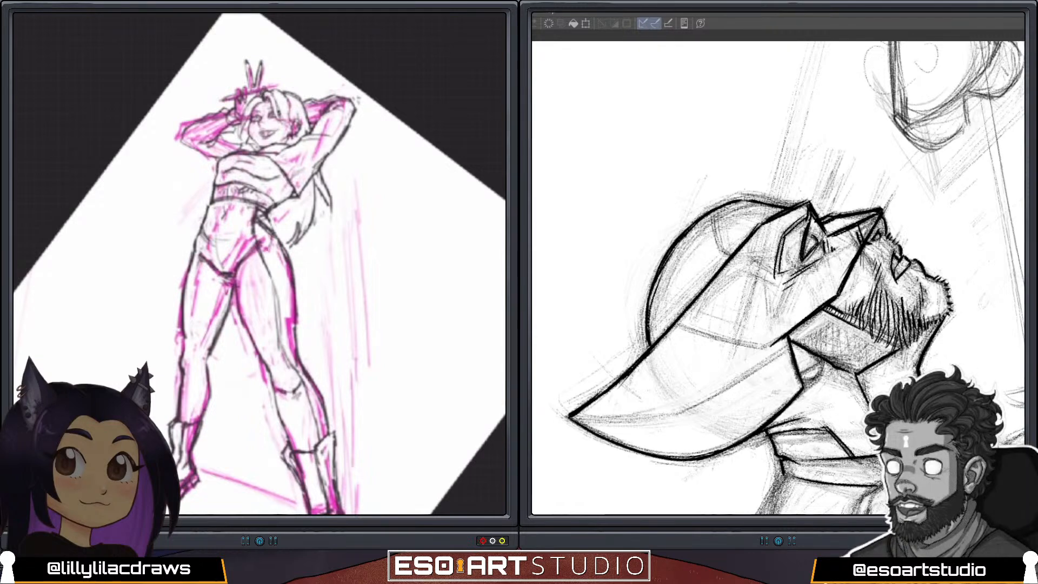
Darken the figure's hip curve and draw the first diagonal line across the outer front thigh, undoing the unwanted strokes.
{"action": "left_click_drag", "start_coordinate": [272, 239], "coordinate": [266, 257]}
{"action": "left_click_drag", "start_coordinate": [267, 262], "coordinate": [289, 276]}
{"action": "key", "text": "ctrl+z"}
{"action": "key", "text": "ctrl+z"}
{"action": "key", "text": "ctrl+z"}
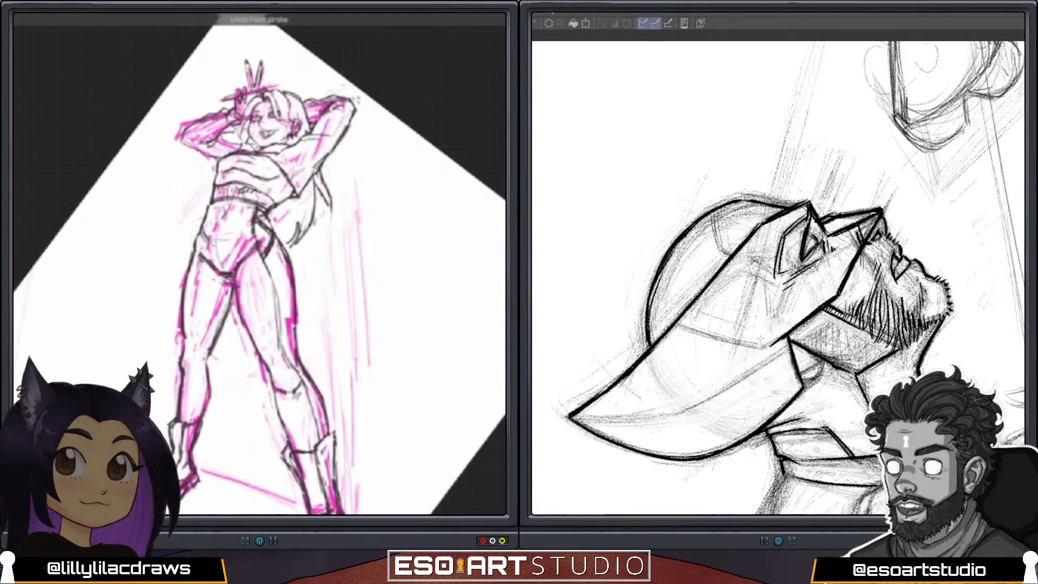
{"action": "left_click_drag", "start_coordinate": [268, 262], "coordinate": [291, 279]}
Continue the dark zigzag down the outer front leg to the boot, and ink the collar edge and small curve below the mask.
{"action": "left_click_drag", "start_coordinate": [796, 463], "coordinate": [791, 459]}
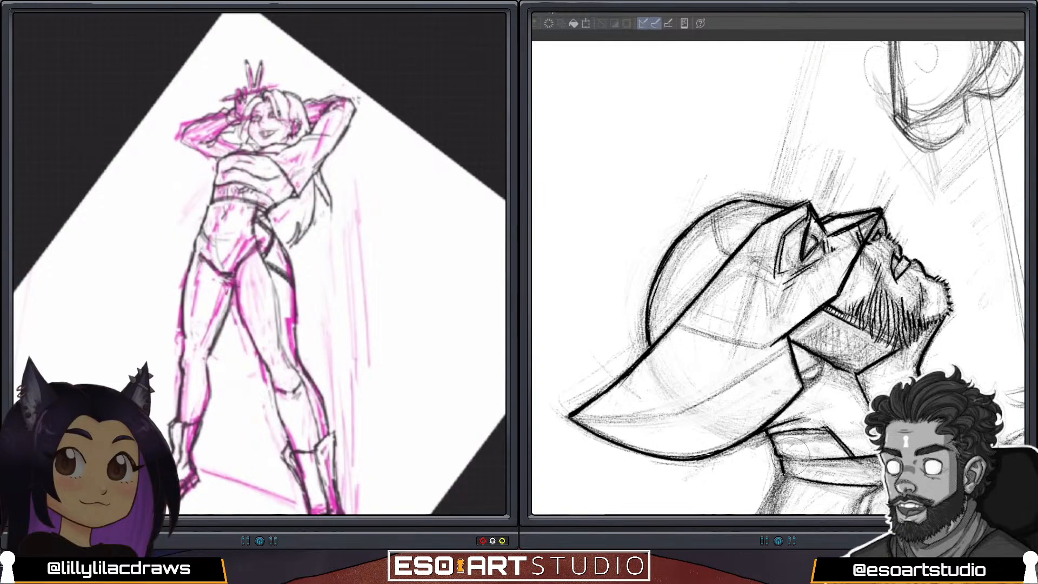
{"action": "mouse_move", "coordinate": [289, 280]}
{"action": "left_mouse_down"}
{"action": "mouse_move", "coordinate": [276, 305]}
{"action": "mouse_move", "coordinate": [278, 334]}
{"action": "mouse_move", "coordinate": [295, 337]}
{"action": "mouse_move", "coordinate": [277, 312]}
{"action": "mouse_move", "coordinate": [280, 348]}
{"action": "mouse_move", "coordinate": [309, 403]}
{"action": "left_mouse_up"}
{"action": "left_click_drag", "start_coordinate": [800, 380], "coordinate": [815, 377]}
{"action": "left_click_drag", "start_coordinate": [309, 401], "coordinate": [323, 416]}
{"action": "left_click_drag", "start_coordinate": [821, 357], "coordinate": [815, 378]}
{"action": "left_click_drag", "start_coordinate": [315, 413], "coordinate": [327, 421]}
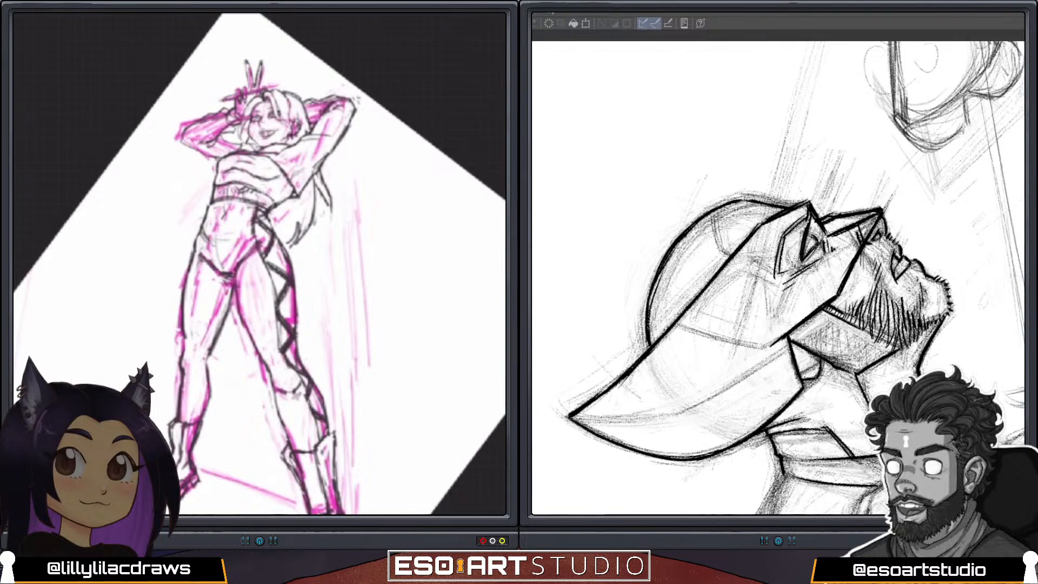
Flip the whole figure drawing horizontally.
{"action": "scroll", "coordinate": [259, 264], "scroll_direction": "down", "scroll_amount": 4}
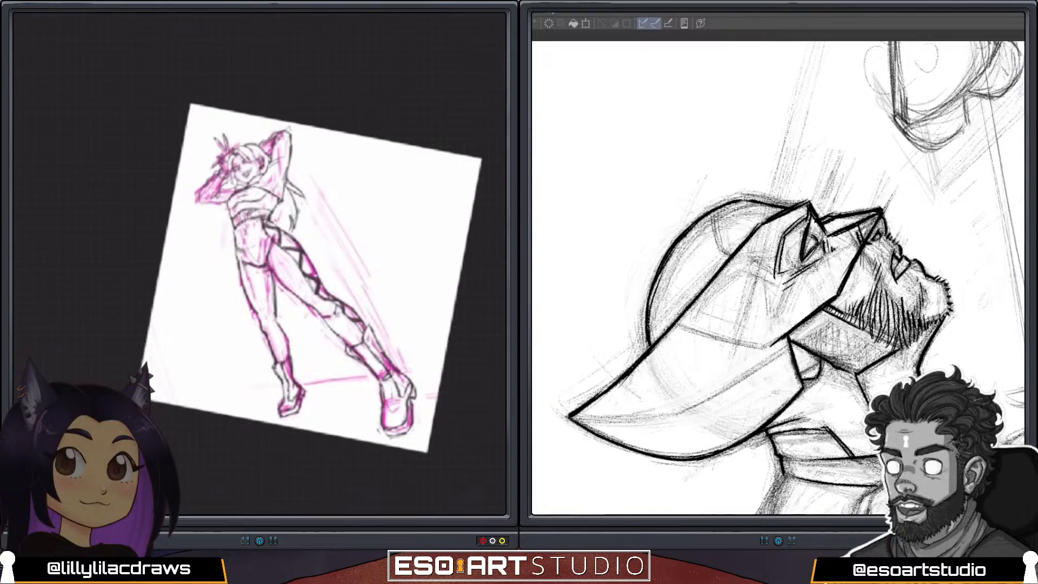
{"action": "scroll", "coordinate": [259, 264], "scroll_direction": "up", "scroll_amount": 4}
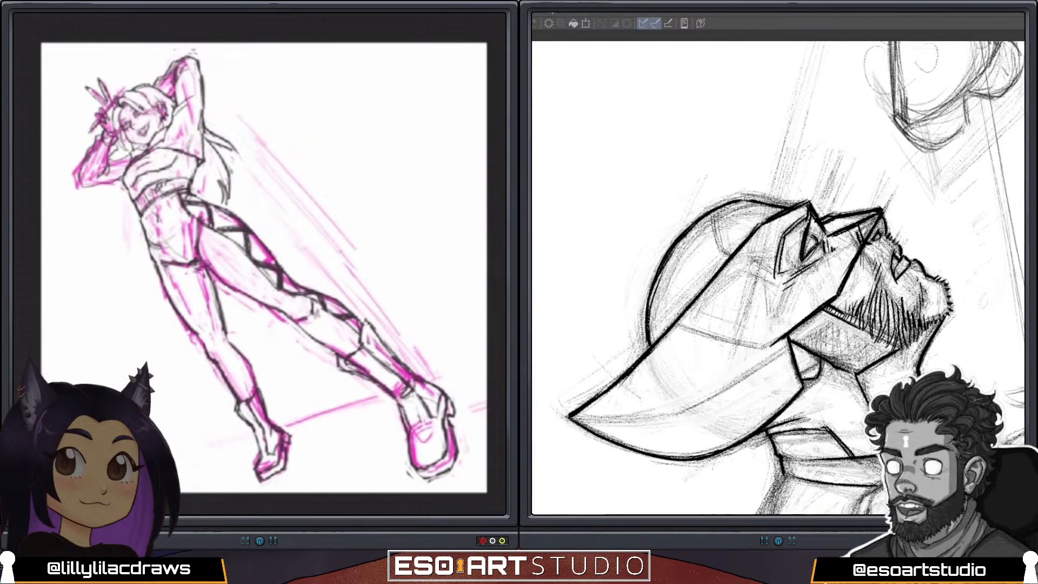
{"action": "left_click", "coordinate": [400, 268]}
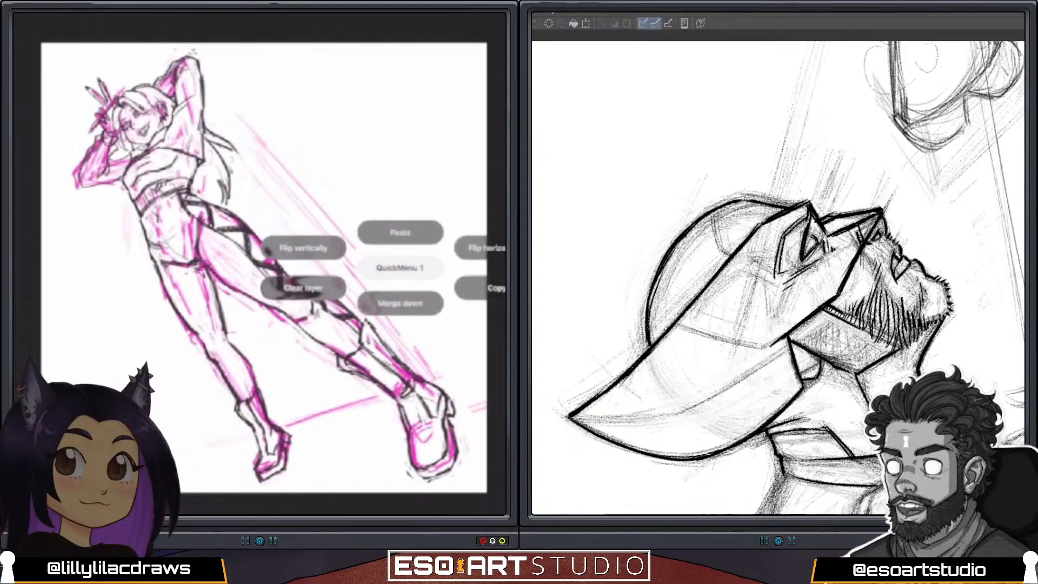
{"action": "left_click", "coordinate": [487, 248]}
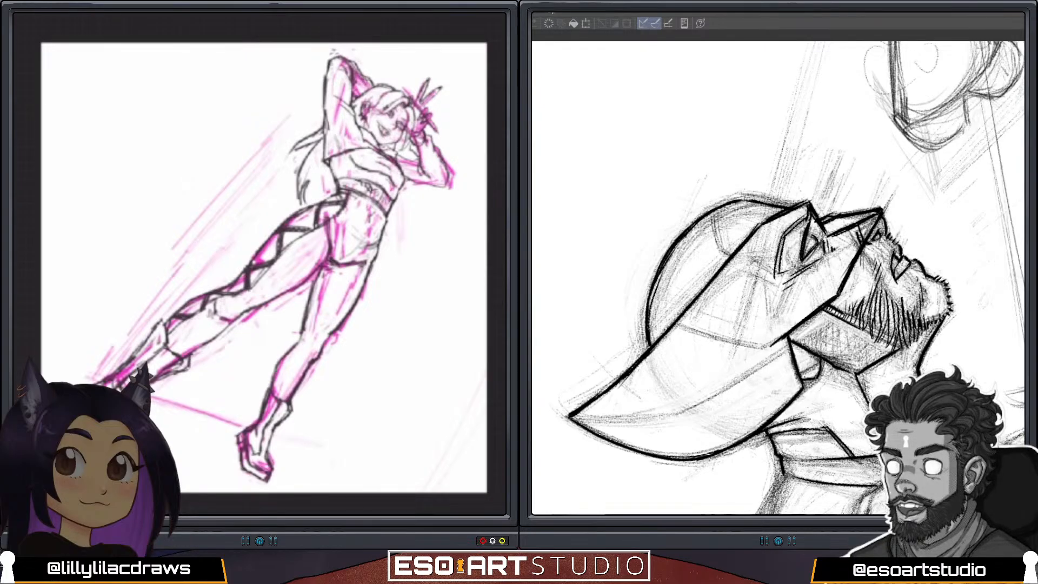
Refine the heel and sole lines of the mirrored figure's front boot and the contour under the raised arm by the chest.
{"action": "scroll", "coordinate": [259, 264], "scroll_direction": "down", "scroll_amount": 2}
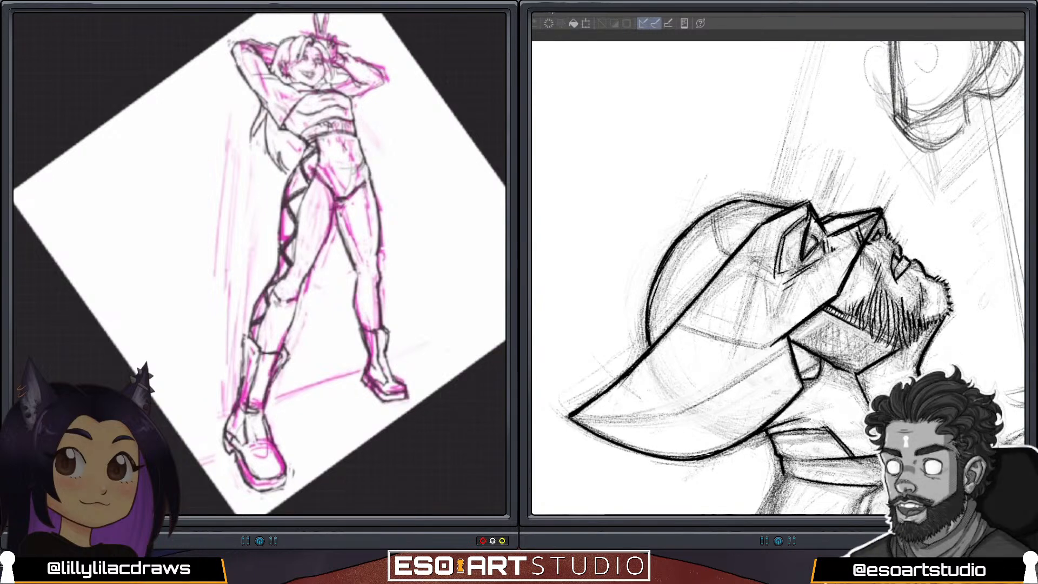
{"action": "mouse_move", "coordinate": [229, 416]}
{"action": "left_mouse_down"}
{"action": "mouse_move", "coordinate": [223, 435]}
{"action": "mouse_move", "coordinate": [223, 426]}
{"action": "left_mouse_up"}
{"action": "left_click_drag", "start_coordinate": [223, 431], "coordinate": [231, 459]}
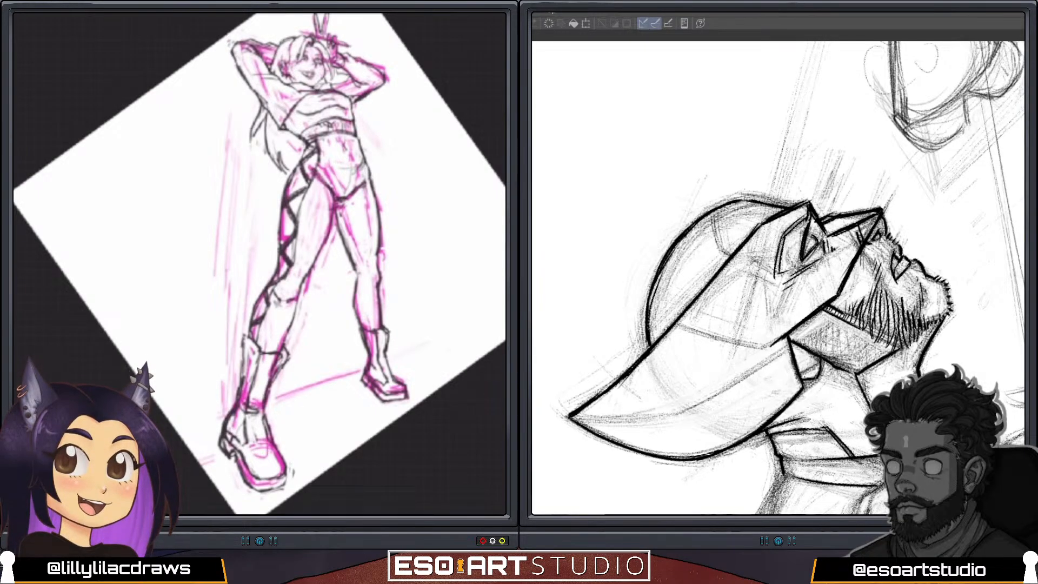
{"action": "left_click_drag", "start_coordinate": [355, 101], "coordinate": [380, 85]}
{"action": "left_click_drag", "start_coordinate": [379, 88], "coordinate": [366, 98]}
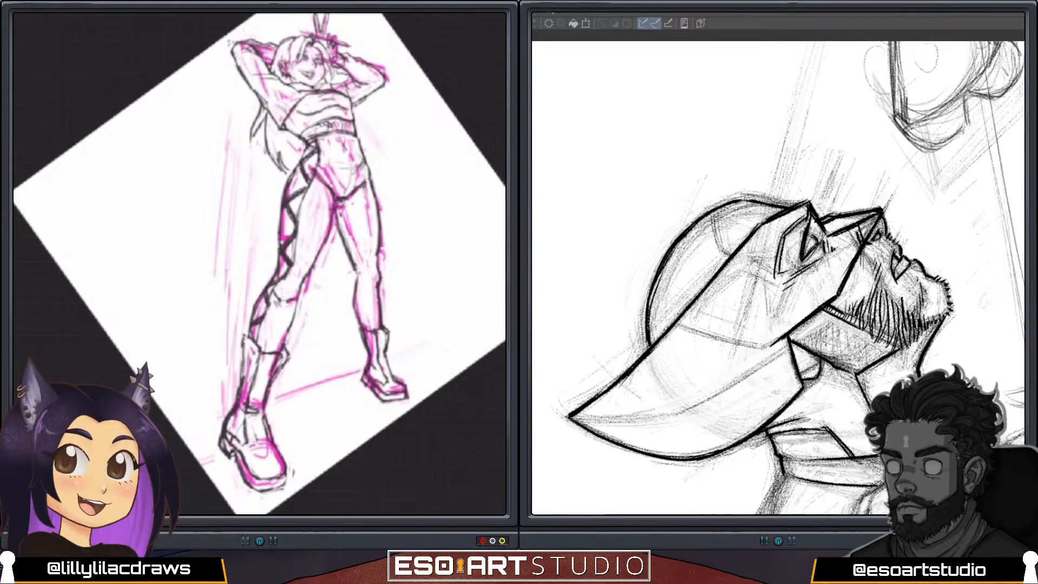
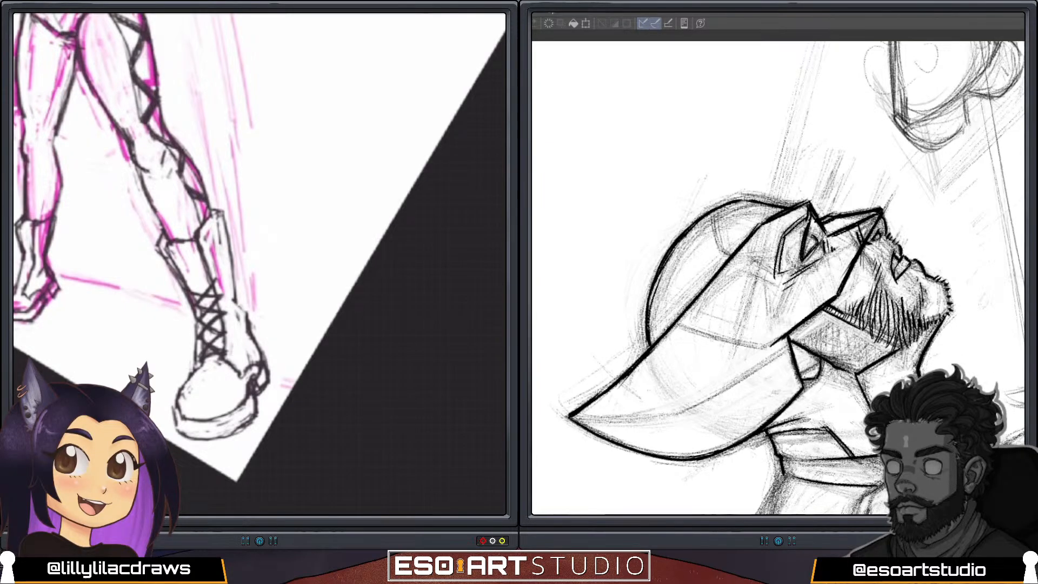
Extend the crisscross laces up the front boot's shaft and ink the neck contour lines below the beard.
{"action": "left_click_drag", "start_coordinate": [850, 378], "coordinate": [865, 408]}
{"action": "left_click_drag", "start_coordinate": [185, 278], "coordinate": [215, 280]}
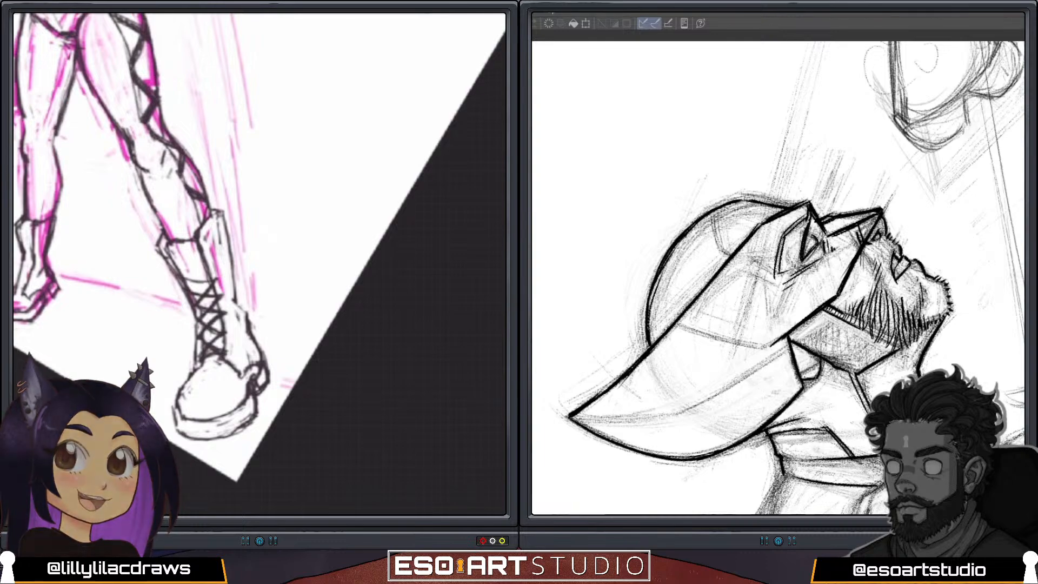
{"action": "mouse_move", "coordinate": [856, 325]}
{"action": "left_mouse_down"}
{"action": "mouse_move", "coordinate": [867, 296]}
{"action": "mouse_move", "coordinate": [857, 237]}
{"action": "left_mouse_up"}
{"action": "mouse_move", "coordinate": [207, 264]}
{"action": "left_mouse_down"}
{"action": "mouse_move", "coordinate": [189, 288]}
{"action": "mouse_move", "coordinate": [205, 264]}
{"action": "mouse_move", "coordinate": [185, 271]}
{"action": "mouse_move", "coordinate": [188, 260]}
{"action": "left_mouse_up"}
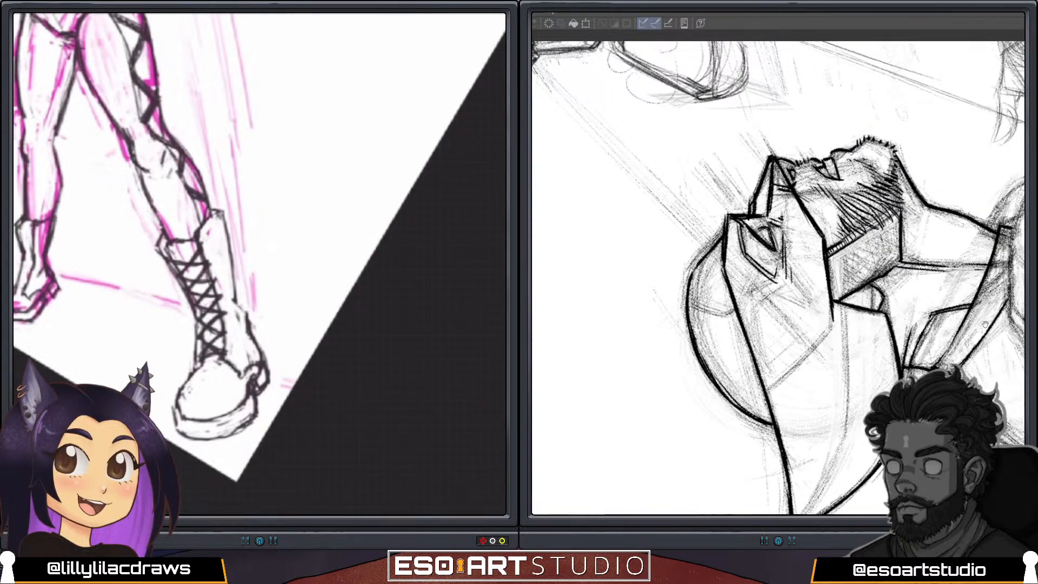
Ink the edges of the masked figure's collar where it wraps around the neck.
{"action": "left_click_drag", "start_coordinate": [986, 320], "coordinate": [846, 259]}
{"action": "left_click_drag", "start_coordinate": [907, 289], "coordinate": [832, 272]}
{"action": "left_click_drag", "start_coordinate": [910, 295], "coordinate": [891, 361]}
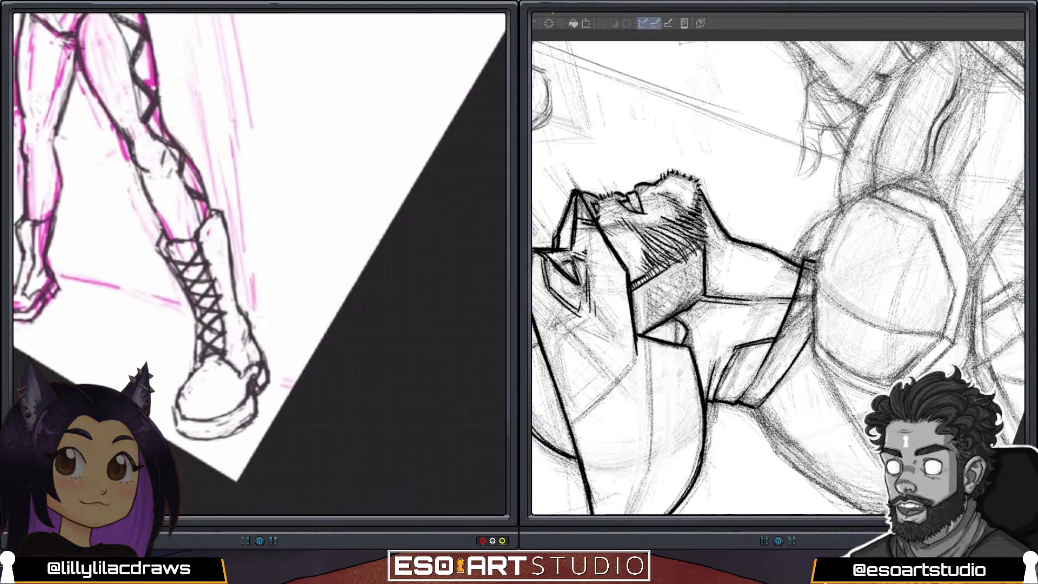
{"action": "scroll", "coordinate": [260, 264], "scroll_direction": "down", "scroll_amount": 3}
{"action": "scroll", "coordinate": [259, 264], "scroll_direction": "up", "scroll_amount": 3}
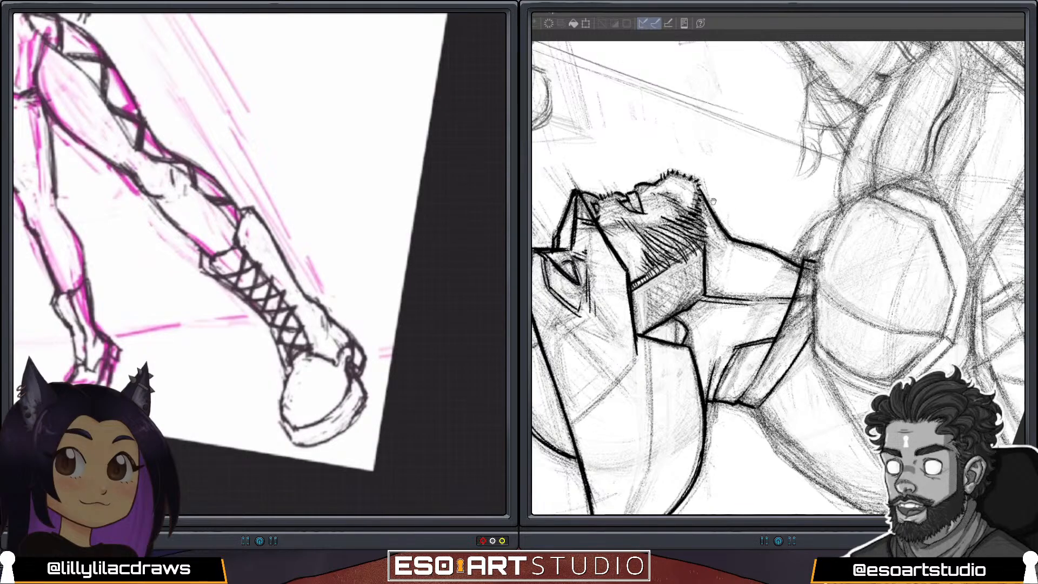
Add laces to the back boot and ink the short seam across the dome of the masked figure's headpiece.
{"action": "left_click_drag", "start_coordinate": [693, 151], "coordinate": [819, 207]}
{"action": "mouse_move", "coordinate": [76, 347]}
{"action": "left_mouse_down"}
{"action": "mouse_move", "coordinate": [85, 354]}
{"action": "mouse_move", "coordinate": [76, 357]}
{"action": "left_mouse_up"}
{"action": "left_click_drag", "start_coordinate": [743, 182], "coordinate": [790, 385]}
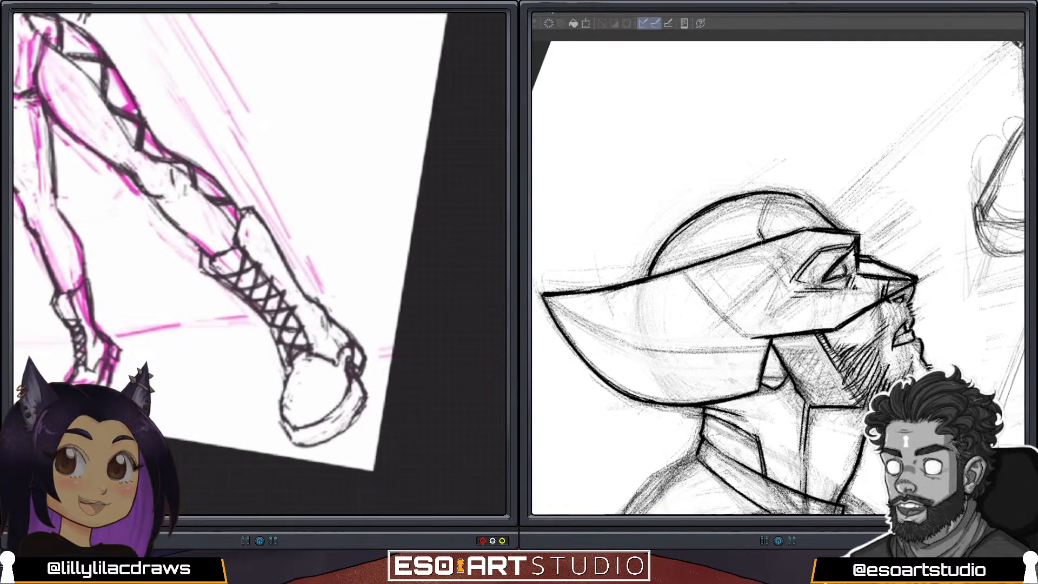
{"action": "left_click_drag", "start_coordinate": [770, 198], "coordinate": [760, 230]}
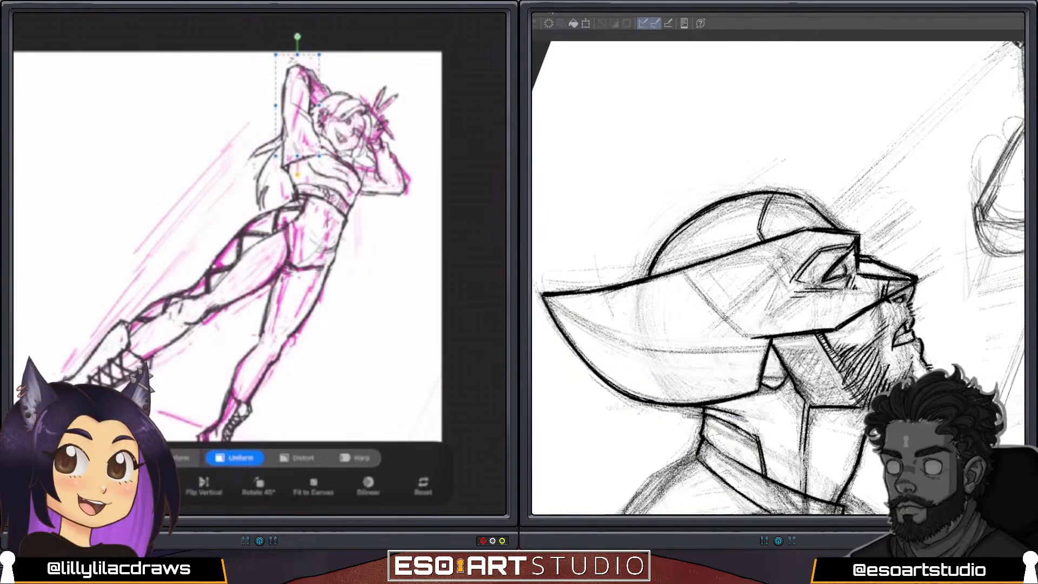
Ink the masked figure's back outline below the collar and the curved seams behind the shoulder.
{"action": "left_click_drag", "start_coordinate": [915, 427], "coordinate": [904, 352]}
{"action": "mouse_move", "coordinate": [904, 399]}
{"action": "left_mouse_down"}
{"action": "mouse_move", "coordinate": [898, 334]}
{"action": "mouse_move", "coordinate": [880, 345]}
{"action": "mouse_move", "coordinate": [887, 351]}
{"action": "mouse_move", "coordinate": [893, 335]}
{"action": "mouse_move", "coordinate": [925, 376]}
{"action": "left_mouse_up"}
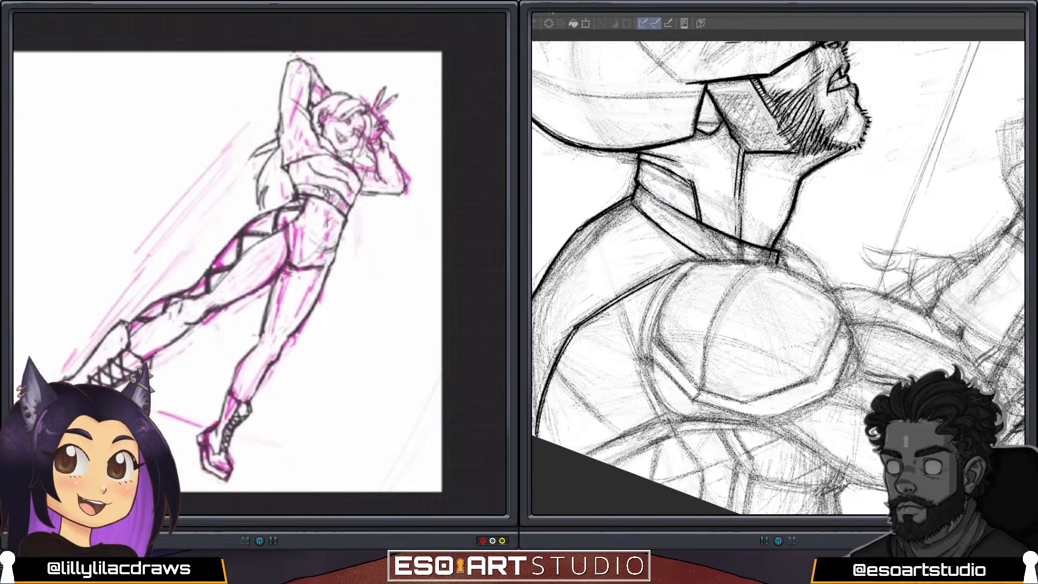
{"action": "left_click_drag", "start_coordinate": [556, 369], "coordinate": [625, 433]}
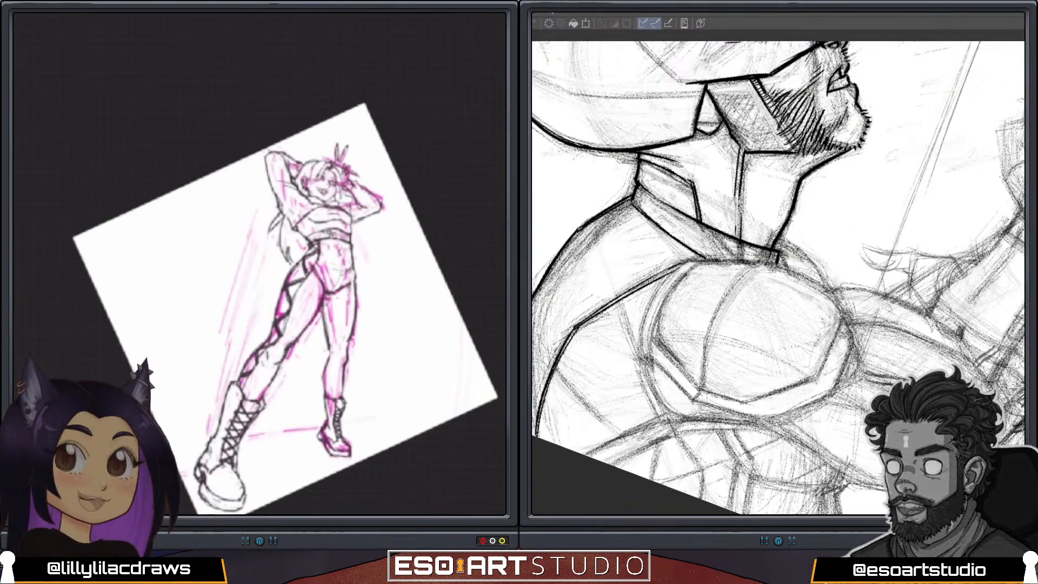
{"action": "scroll", "coordinate": [260, 264], "scroll_direction": "down", "scroll_amount": 1}
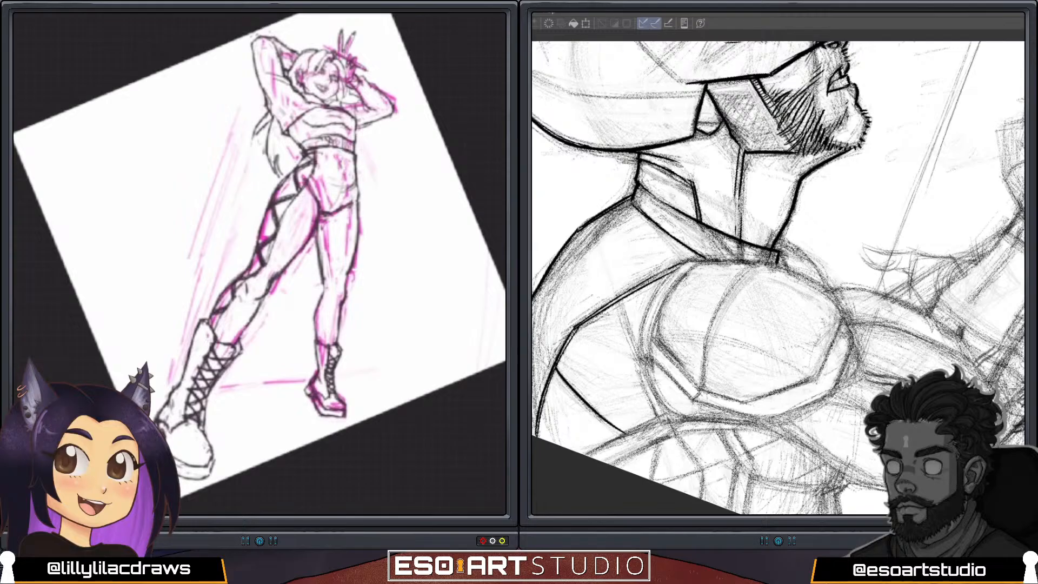
{"action": "left_click_drag", "start_coordinate": [657, 416], "coordinate": [626, 310]}
Darken the inner and outer contours of the standing leg on the full-body figure.
{"action": "mouse_move", "coordinate": [315, 229]}
{"action": "left_mouse_down"}
{"action": "mouse_move", "coordinate": [326, 291]}
{"action": "mouse_move", "coordinate": [318, 341]}
{"action": "left_mouse_up"}
{"action": "left_click_drag", "start_coordinate": [343, 307], "coordinate": [338, 340]}
{"action": "left_click_drag", "start_coordinate": [840, 357], "coordinate": [842, 356]}
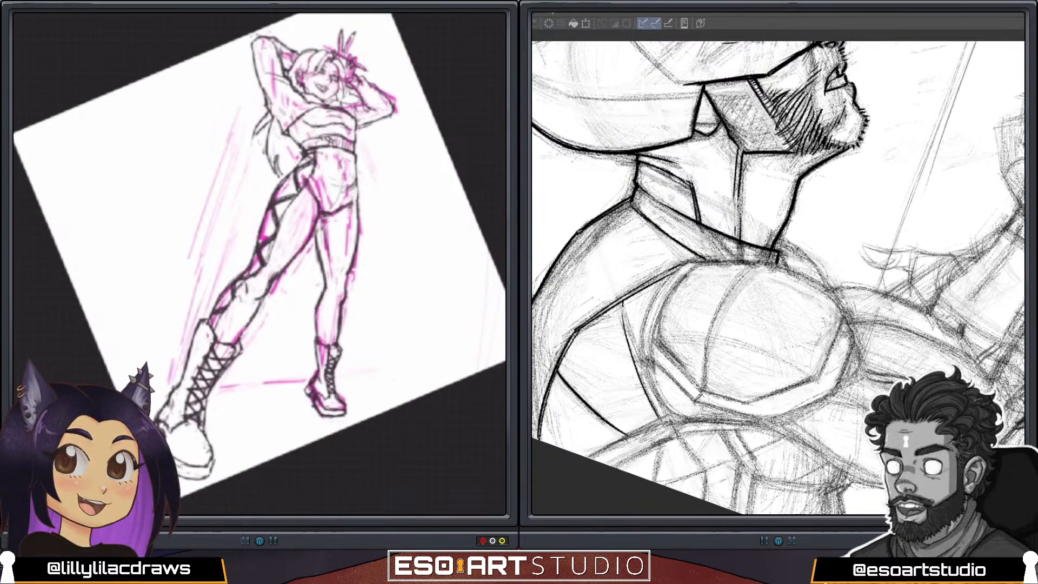
Lower the sketch layer's opacity to fade the full-body figure into a faint guide.
{"action": "scroll", "coordinate": [259, 264], "scroll_direction": "up", "scroll_amount": 2}
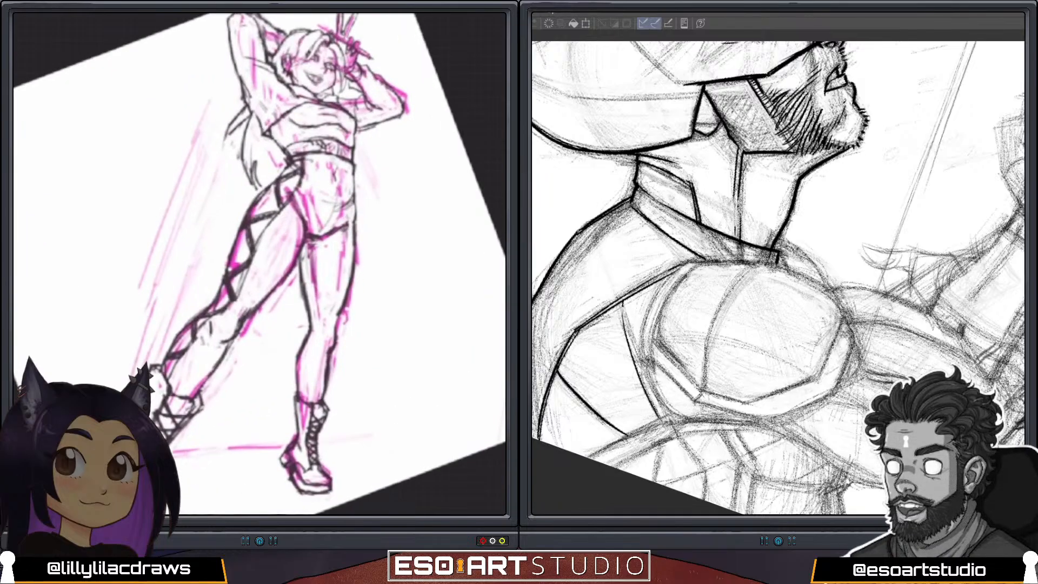
{"action": "scroll", "coordinate": [260, 264], "scroll_direction": "down", "scroll_amount": 4}
{"action": "scroll", "coordinate": [260, 263], "scroll_direction": "up", "scroll_amount": 4}
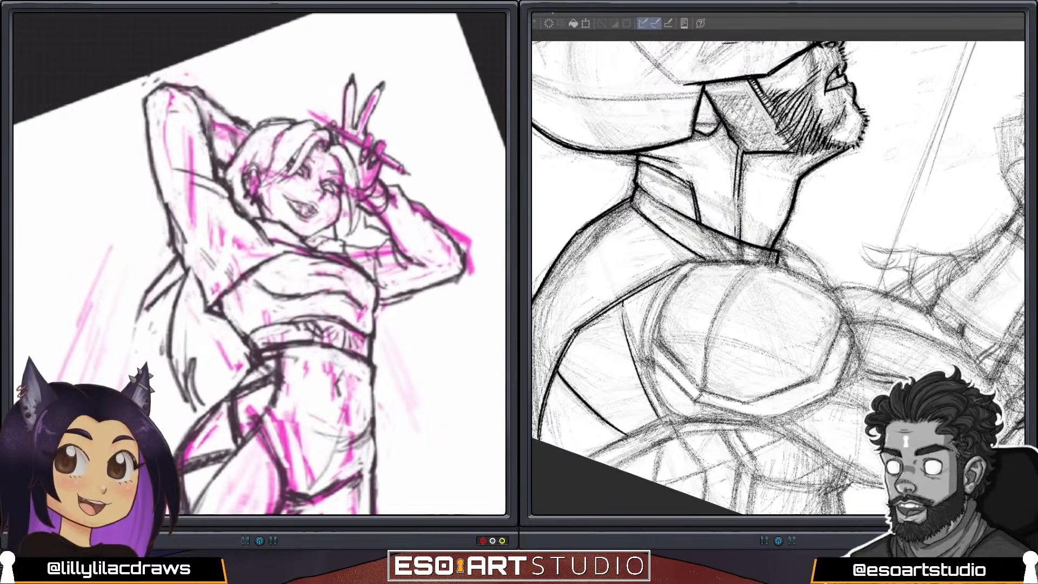
{"action": "scroll", "coordinate": [259, 264], "scroll_direction": "down", "scroll_amount": 5}
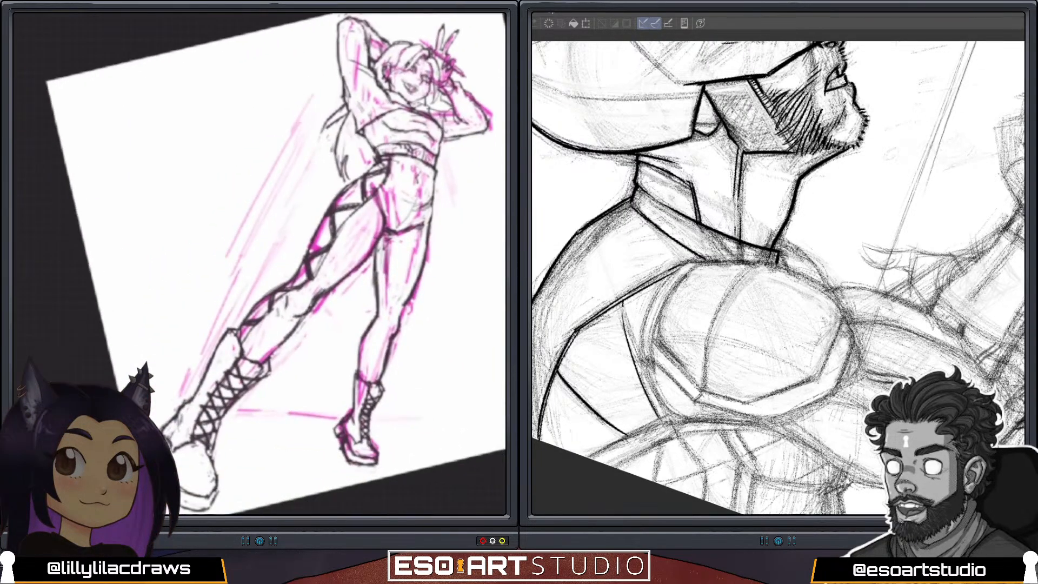
{"action": "scroll", "coordinate": [260, 264], "scroll_direction": "up", "scroll_amount": 3}
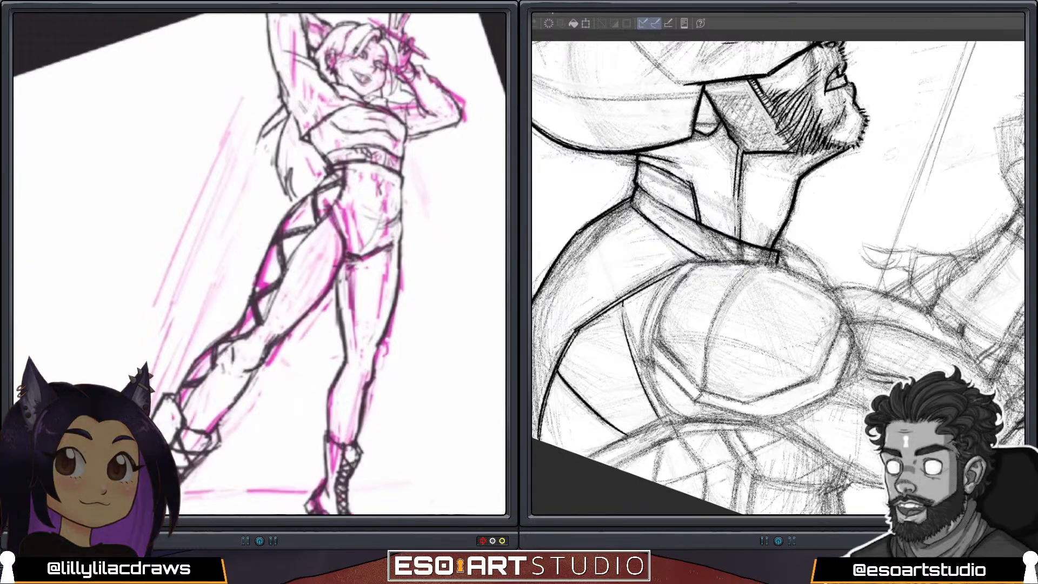
{"action": "scroll", "coordinate": [259, 264], "scroll_direction": "down", "scroll_amount": 2}
{"action": "scroll", "coordinate": [260, 264], "scroll_direction": "up", "scroll_amount": 3}
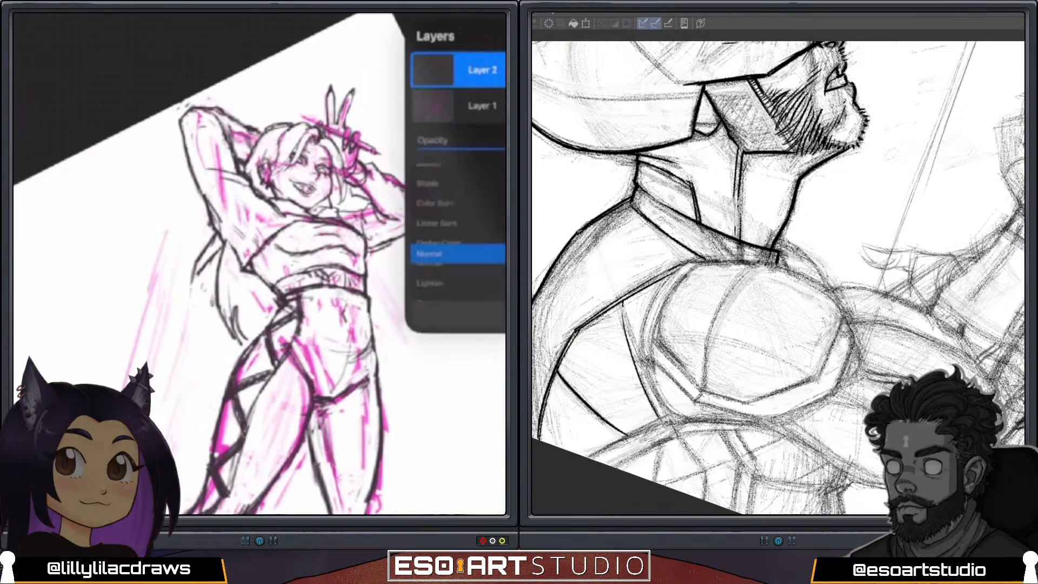
{"action": "left_click_drag", "start_coordinate": [506, 148], "coordinate": [497, 149]}
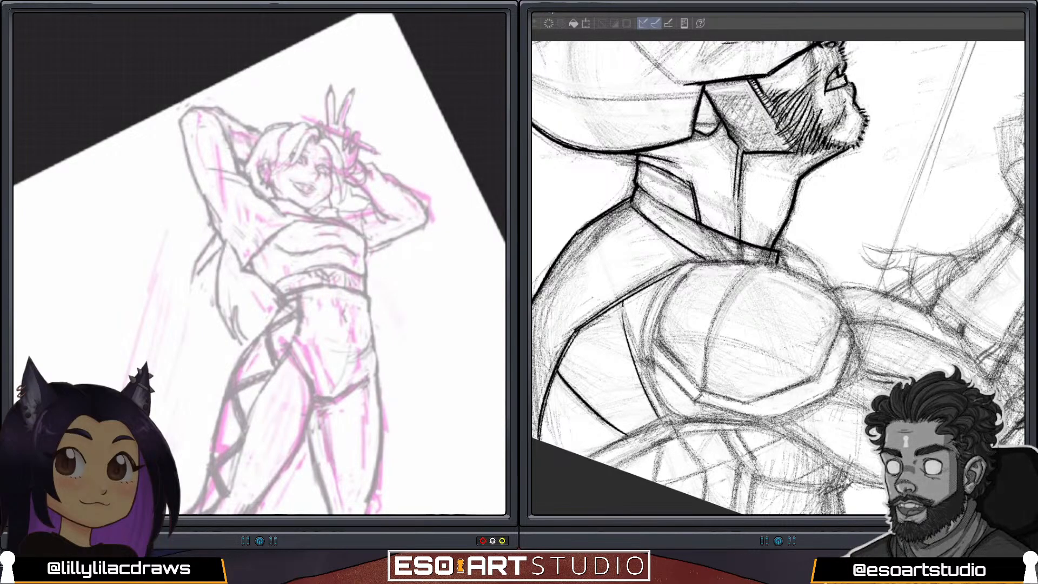
Draw the long hair strand falling across the face and the eyebrow beside it in clean dark lines.
{"action": "left_click_drag", "start_coordinate": [899, 185], "coordinate": [832, 123]}
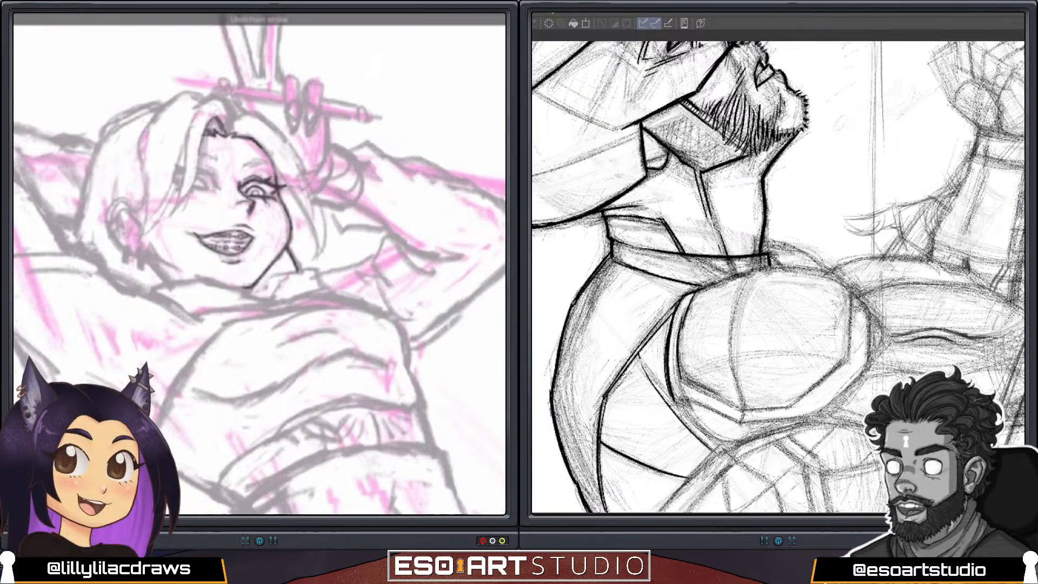
{"action": "scroll", "coordinate": [259, 264], "scroll_direction": "down", "scroll_amount": 1}
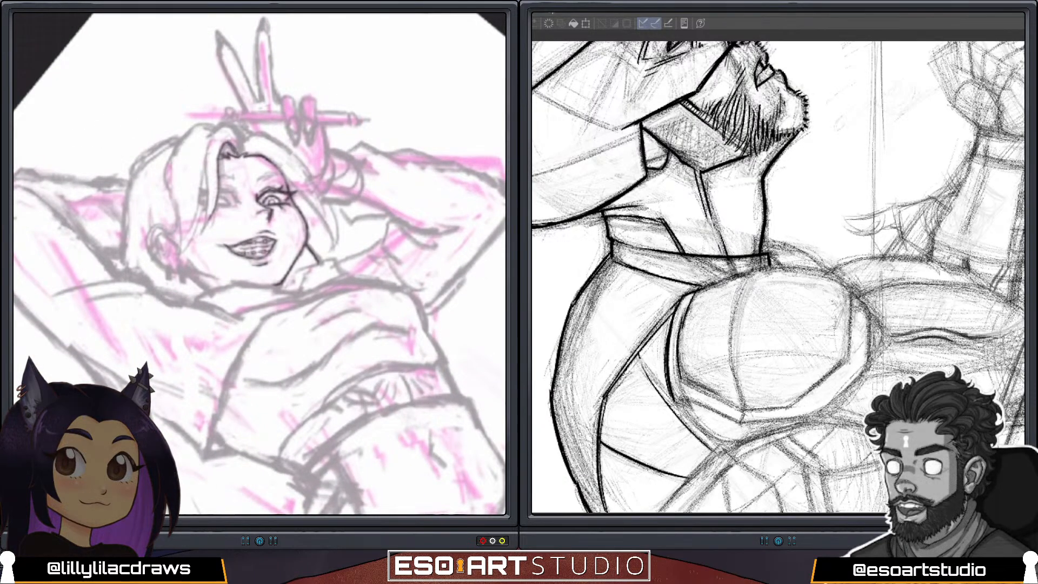
{"action": "left_click_drag", "start_coordinate": [206, 174], "coordinate": [201, 228]}
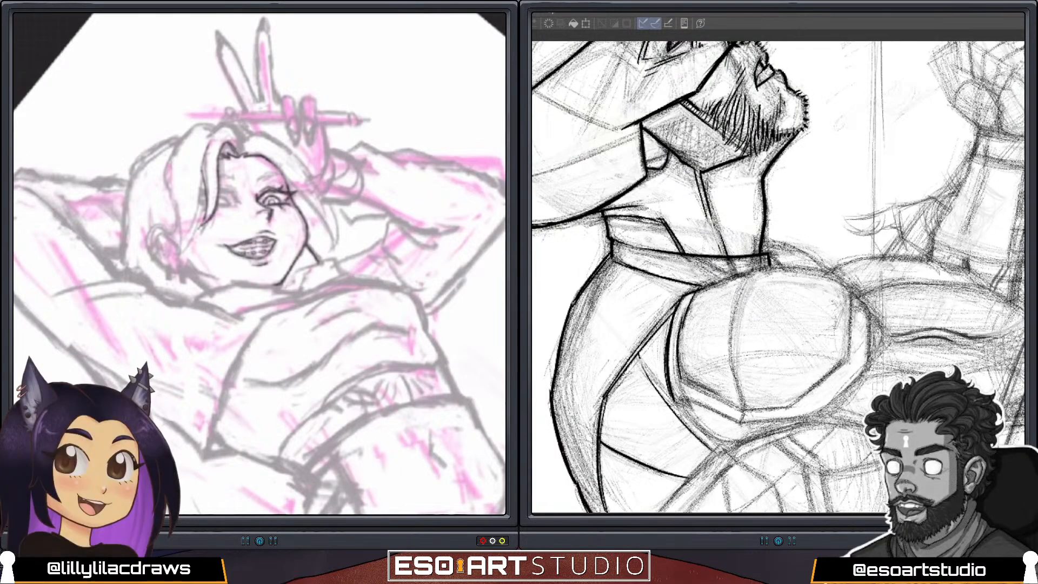
{"action": "left_click_drag", "start_coordinate": [201, 171], "coordinate": [199, 229]}
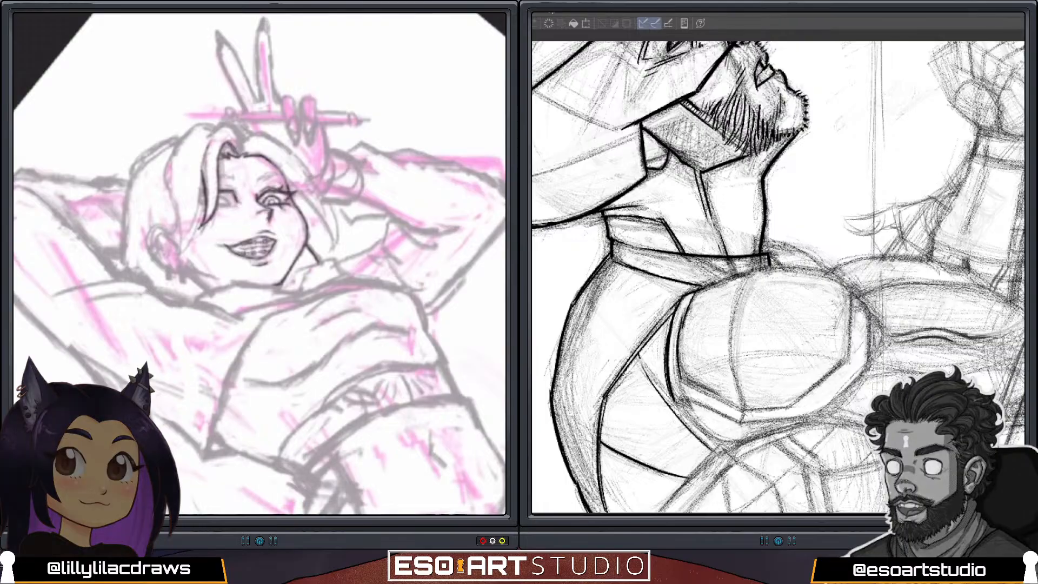
{"action": "key", "text": "ctrl+z"}
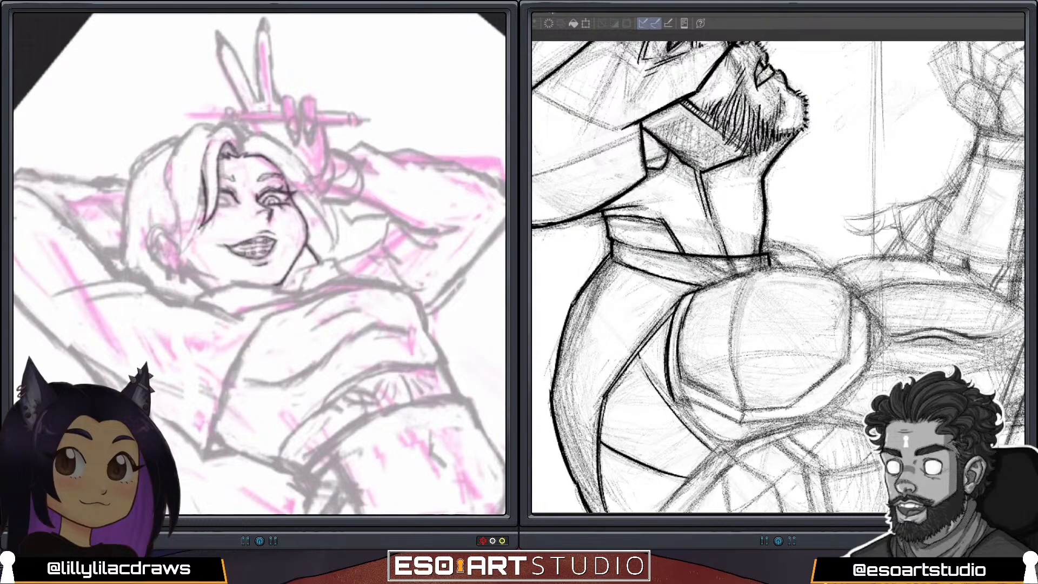
{"action": "left_click_drag", "start_coordinate": [223, 178], "coordinate": [234, 178]}
{"action": "left_click_drag", "start_coordinate": [204, 159], "coordinate": [201, 176]}
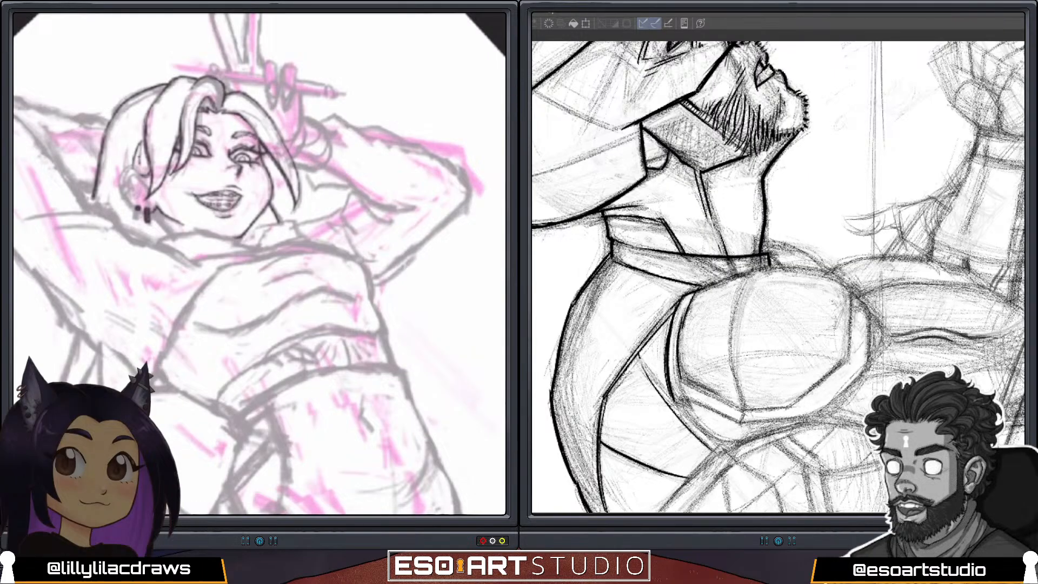
Draw the ear's outer rim and inner lines above the earrings.
{"action": "left_click_drag", "start_coordinate": [138, 155], "coordinate": [146, 167]}
{"action": "mouse_move", "coordinate": [127, 168]}
{"action": "left_mouse_down"}
{"action": "mouse_move", "coordinate": [120, 178]}
{"action": "mouse_move", "coordinate": [135, 211]}
{"action": "left_mouse_up"}
{"action": "mouse_move", "coordinate": [128, 174]}
{"action": "left_mouse_down"}
{"action": "mouse_move", "coordinate": [122, 191]}
{"action": "mouse_move", "coordinate": [147, 196]}
{"action": "mouse_move", "coordinate": [132, 194]}
{"action": "left_mouse_up"}
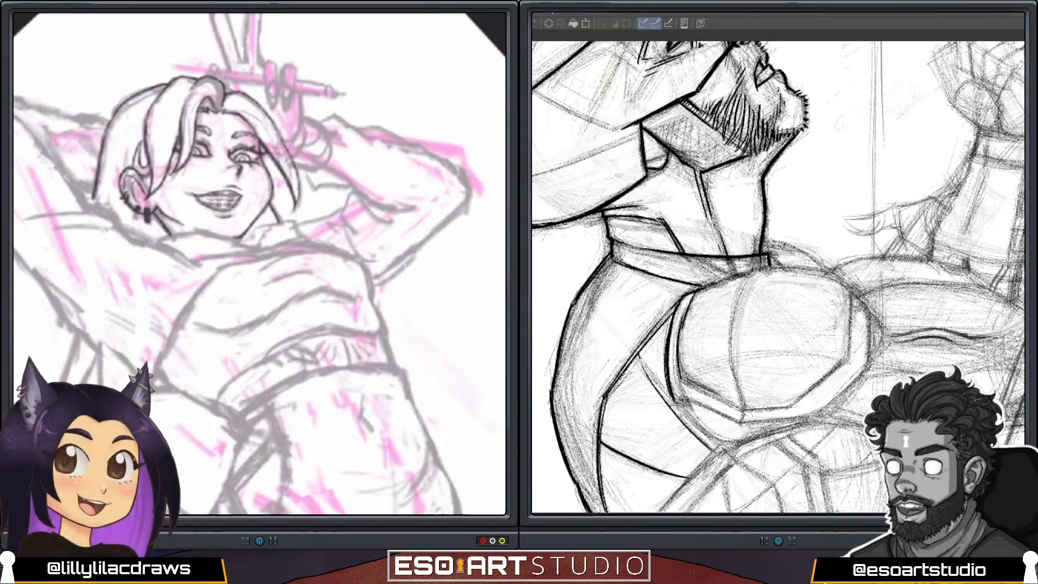
Draw the top's collar around the neck, with its upper edge, side fold and lower edge.
{"action": "scroll", "coordinate": [403, 255], "scroll_direction": "down", "scroll_amount": 1}
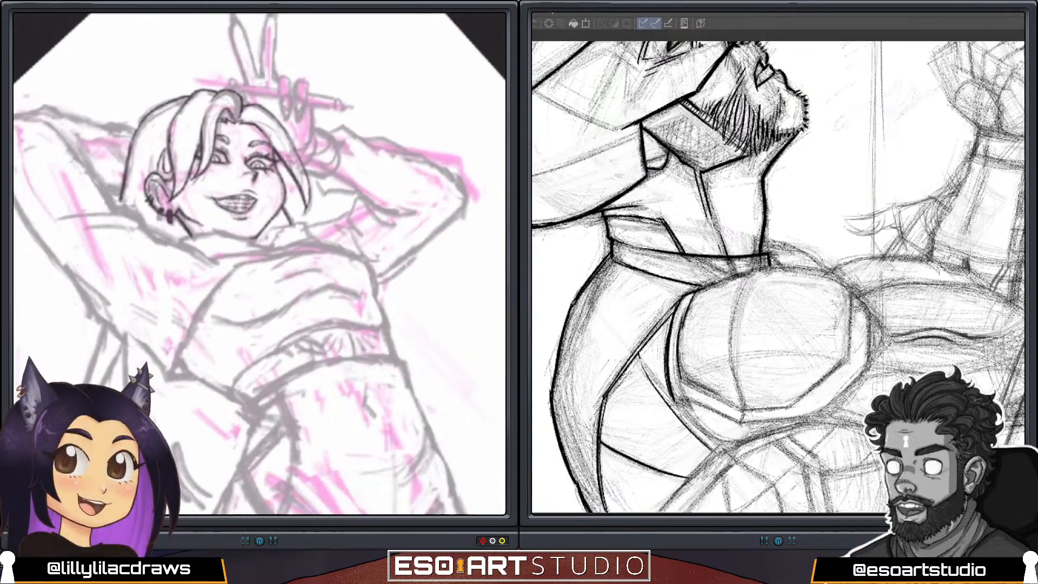
{"action": "scroll", "coordinate": [259, 263], "scroll_direction": "down", "scroll_amount": 4}
{"action": "scroll", "coordinate": [259, 264], "scroll_direction": "up", "scroll_amount": 1}
{"action": "scroll", "coordinate": [260, 264], "scroll_direction": "up", "scroll_amount": 2}
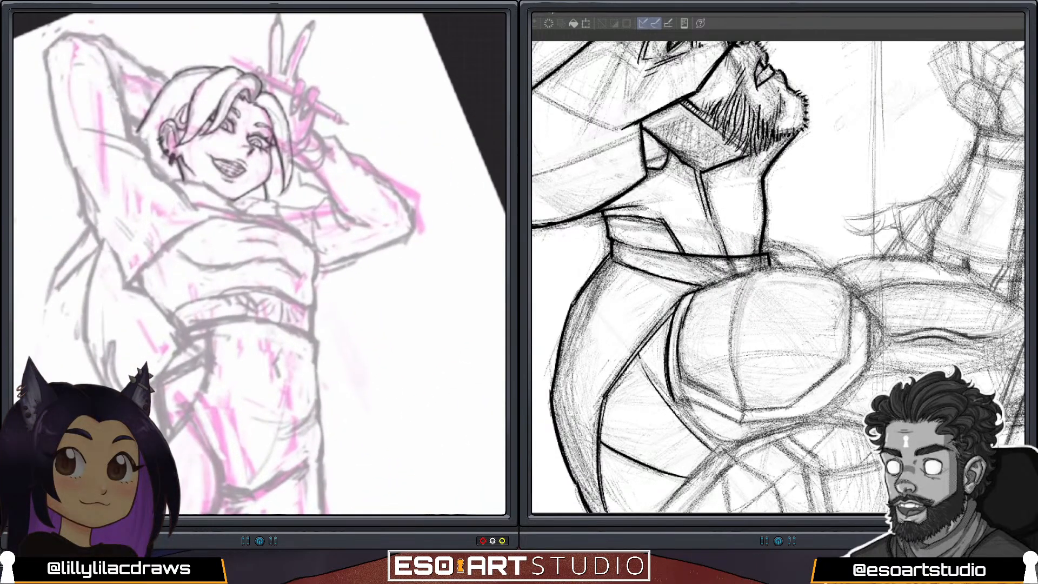
{"action": "scroll", "coordinate": [260, 264], "scroll_direction": "up", "scroll_amount": 3}
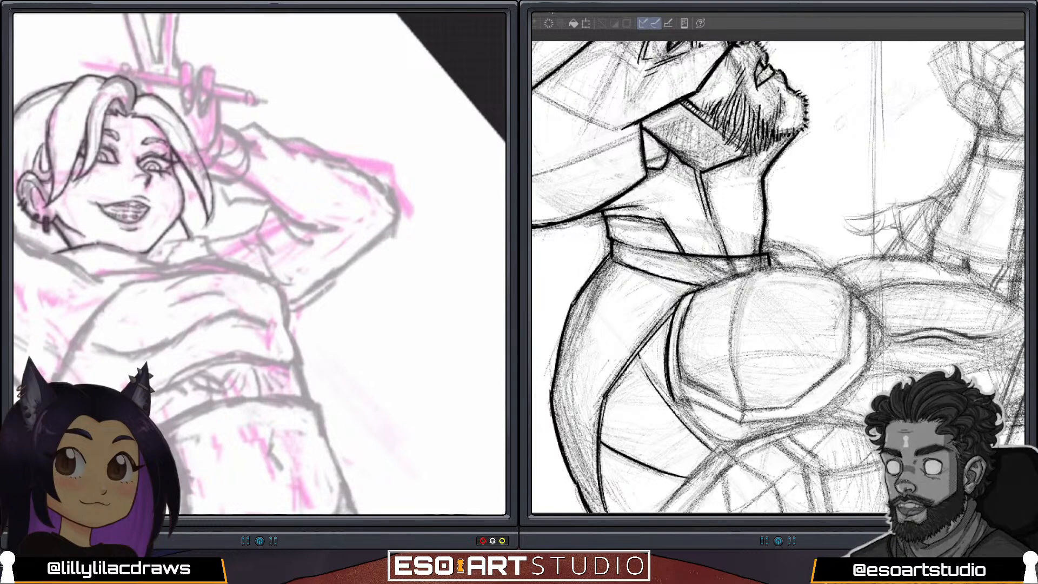
{"action": "left_click_drag", "start_coordinate": [126, 252], "coordinate": [167, 264]}
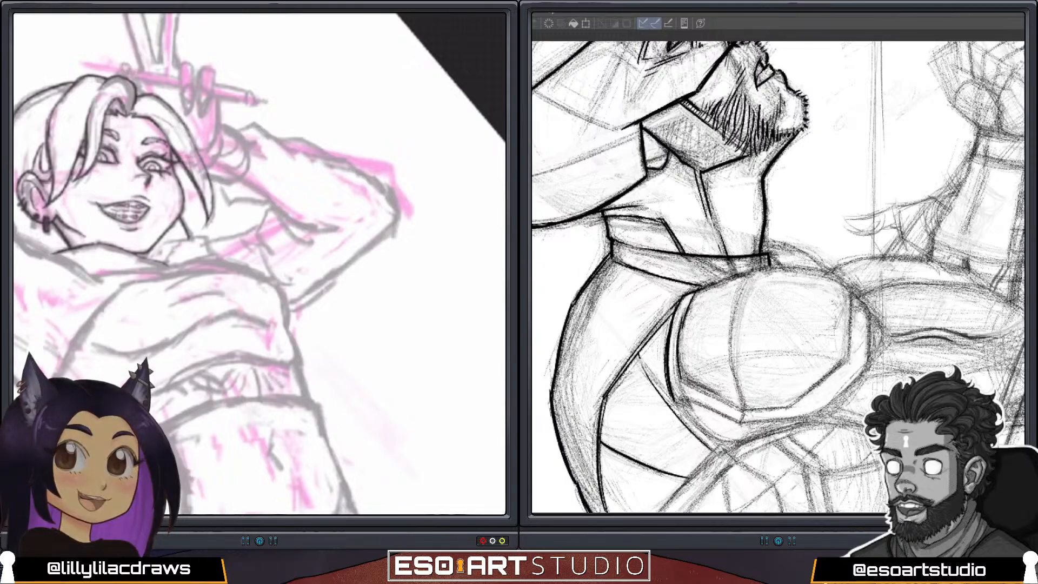
{"action": "mouse_move", "coordinate": [162, 241]}
{"action": "left_mouse_down"}
{"action": "mouse_move", "coordinate": [208, 234]}
{"action": "mouse_move", "coordinate": [208, 250]}
{"action": "mouse_move", "coordinate": [177, 248]}
{"action": "mouse_move", "coordinate": [165, 261]}
{"action": "mouse_move", "coordinate": [179, 238]}
{"action": "left_mouse_up"}
{"action": "left_click_drag", "start_coordinate": [200, 278], "coordinate": [319, 250]}
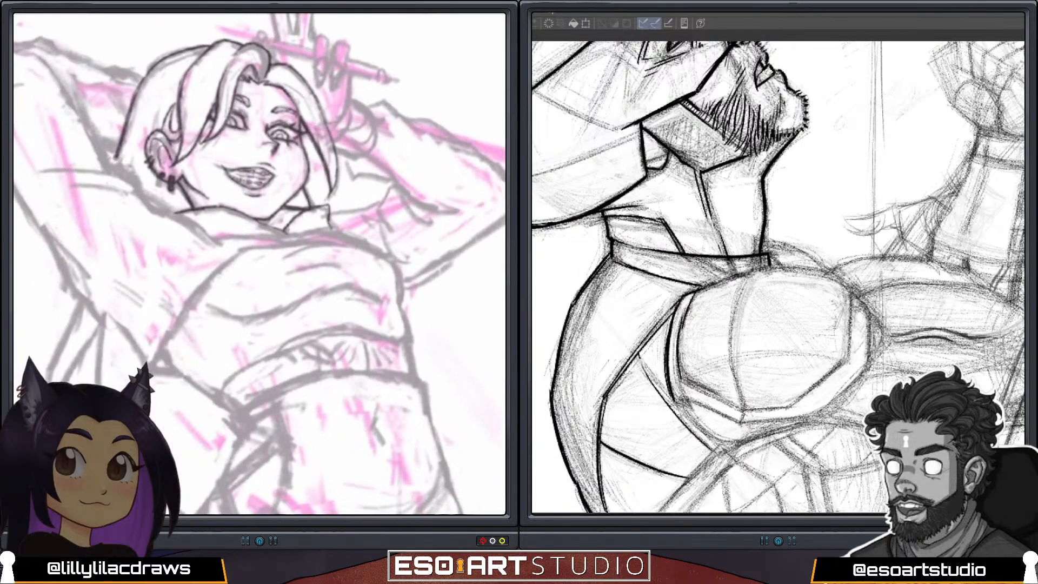
{"action": "mouse_move", "coordinate": [172, 213]}
{"action": "left_mouse_down"}
{"action": "mouse_move", "coordinate": [226, 206]}
{"action": "mouse_move", "coordinate": [188, 208]}
{"action": "mouse_move", "coordinate": [245, 212]}
{"action": "mouse_move", "coordinate": [286, 233]}
{"action": "left_mouse_up"}
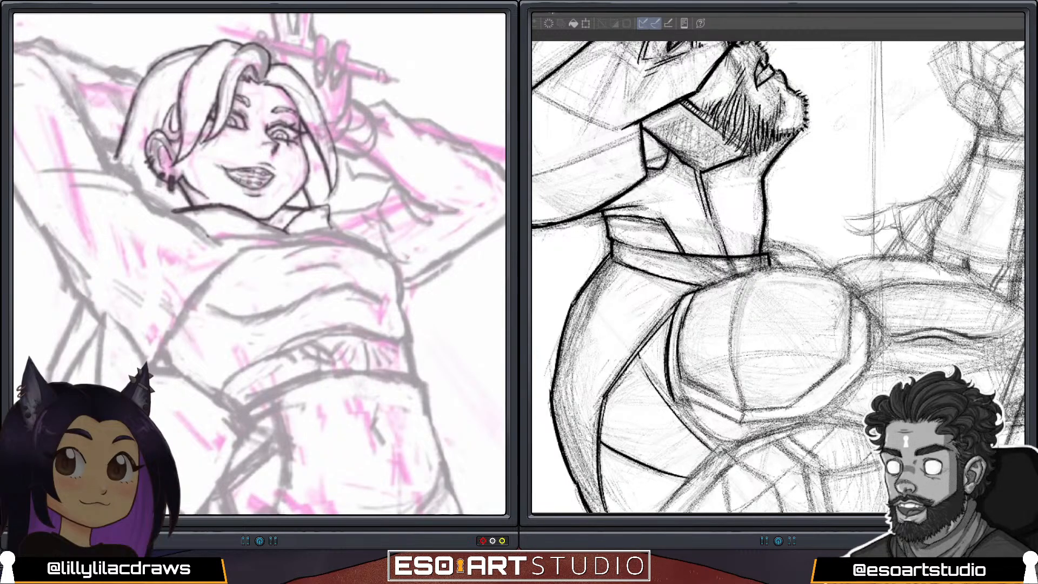
{"action": "mouse_move", "coordinate": [207, 235]}
{"action": "left_mouse_down"}
{"action": "mouse_move", "coordinate": [328, 228]}
{"action": "mouse_move", "coordinate": [238, 235]}
{"action": "left_mouse_up"}
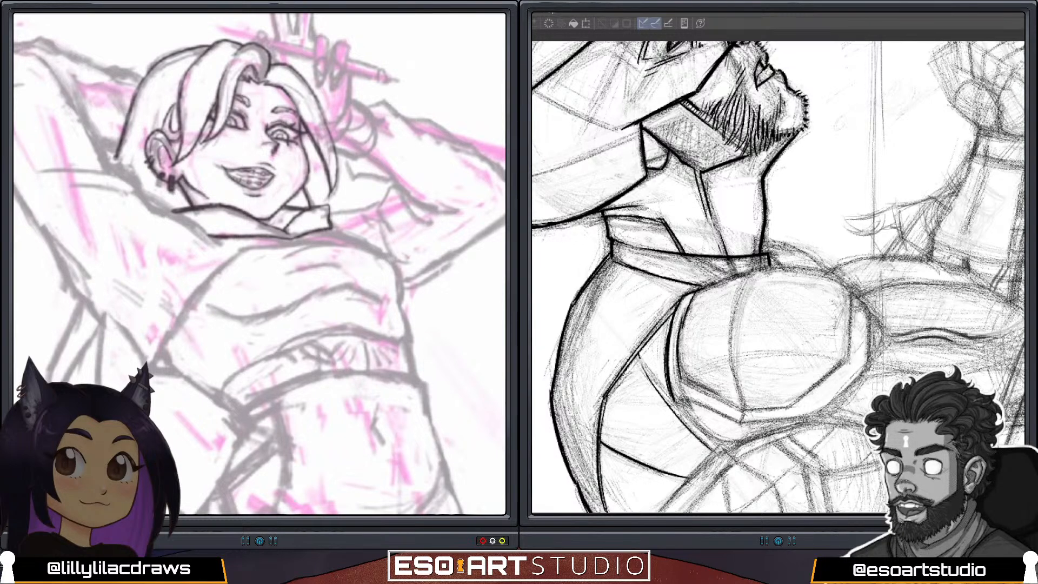
Draw the pointed lock of long hair sweeping out behind the raised arm.
{"action": "scroll", "coordinate": [259, 264], "scroll_direction": "down", "scroll_amount": 3}
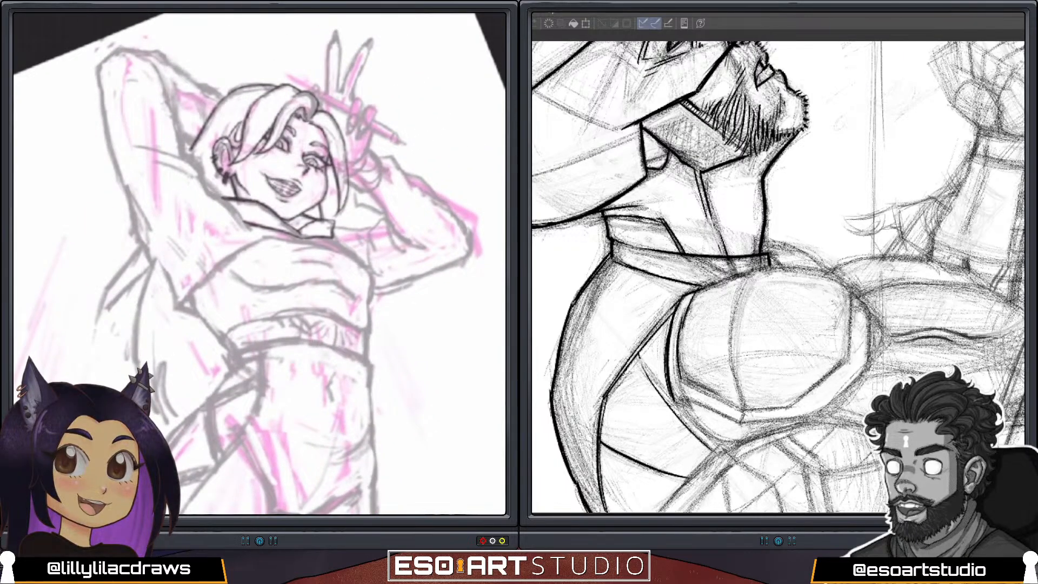
{"action": "left_click_drag", "start_coordinate": [214, 165], "coordinate": [205, 181]}
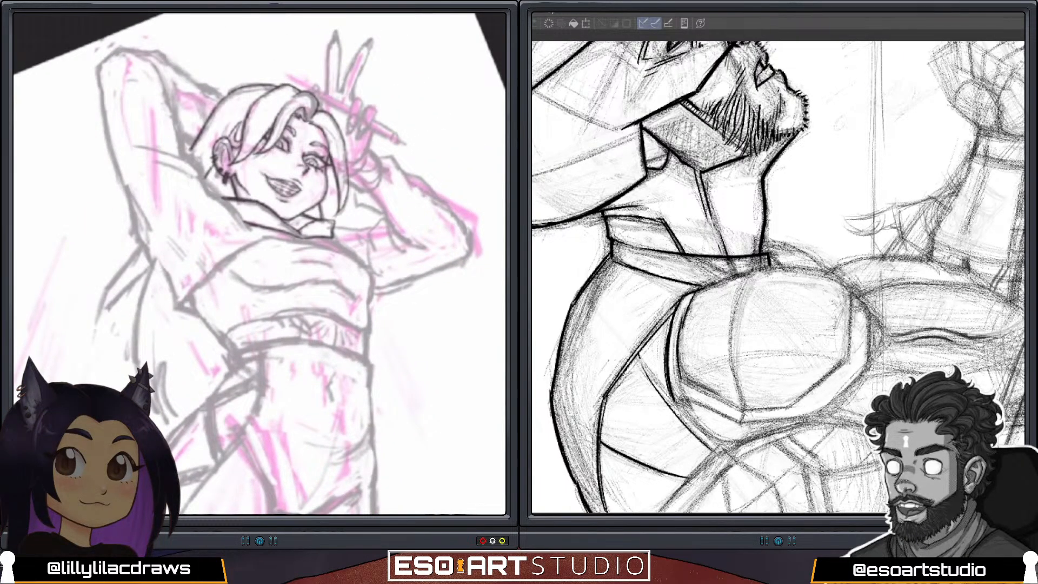
{"action": "mouse_move", "coordinate": [138, 242]}
{"action": "left_mouse_down"}
{"action": "mouse_move", "coordinate": [112, 277]}
{"action": "mouse_move", "coordinate": [100, 320]}
{"action": "left_mouse_up"}
{"action": "left_click_drag", "start_coordinate": [147, 265], "coordinate": [96, 324]}
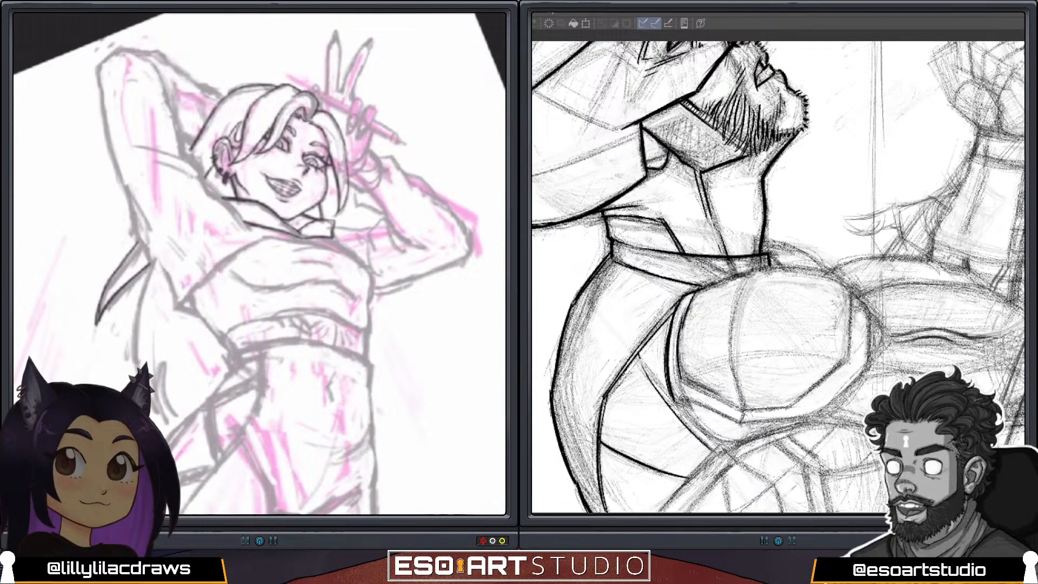
Add strand lines through the hair from the crown down toward the ear.
{"action": "scroll", "coordinate": [259, 264], "scroll_direction": "up", "scroll_amount": 2}
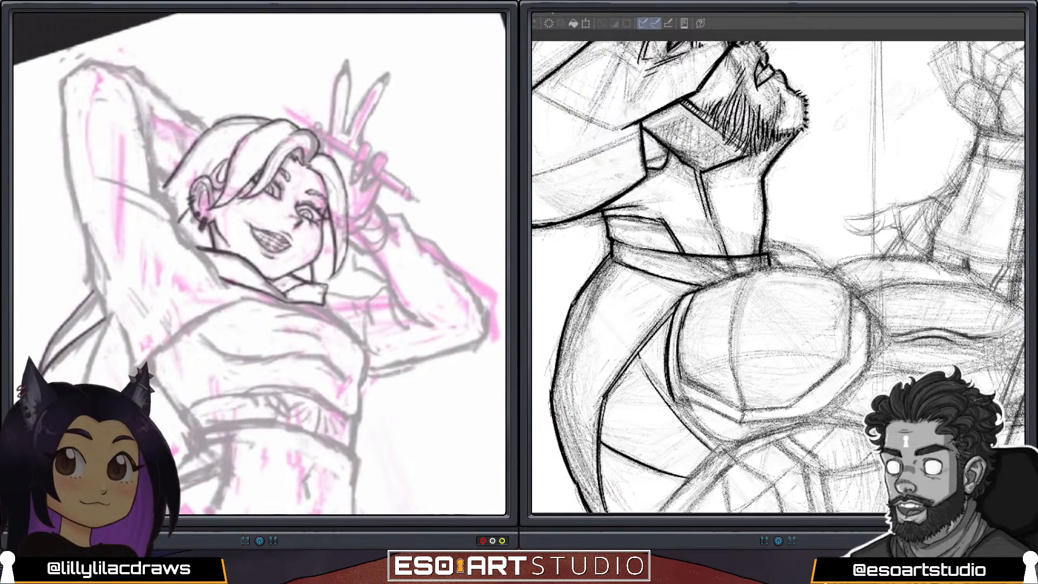
{"action": "left_click_drag", "start_coordinate": [279, 139], "coordinate": [234, 189]}
{"action": "left_click_drag", "start_coordinate": [229, 130], "coordinate": [171, 198]}
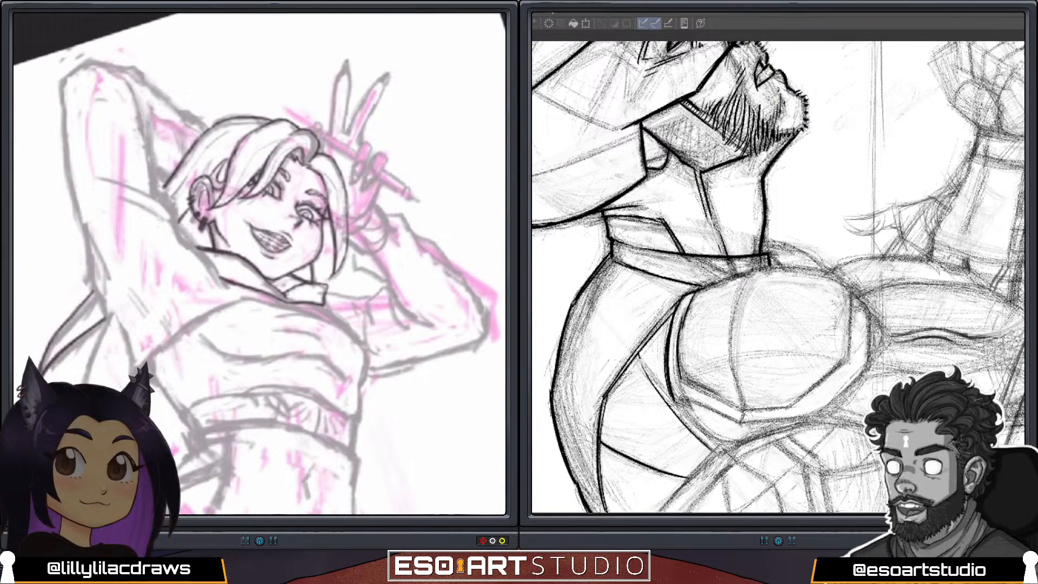
Draw the sleeve's outer edge from wrist to elbow on the posed figure's pen-holding arm.
{"action": "scroll", "coordinate": [260, 264], "scroll_direction": "down", "scroll_amount": 3}
{"action": "scroll", "coordinate": [259, 263], "scroll_direction": "up", "scroll_amount": 3}
{"action": "key", "text": "ctrl+z"}
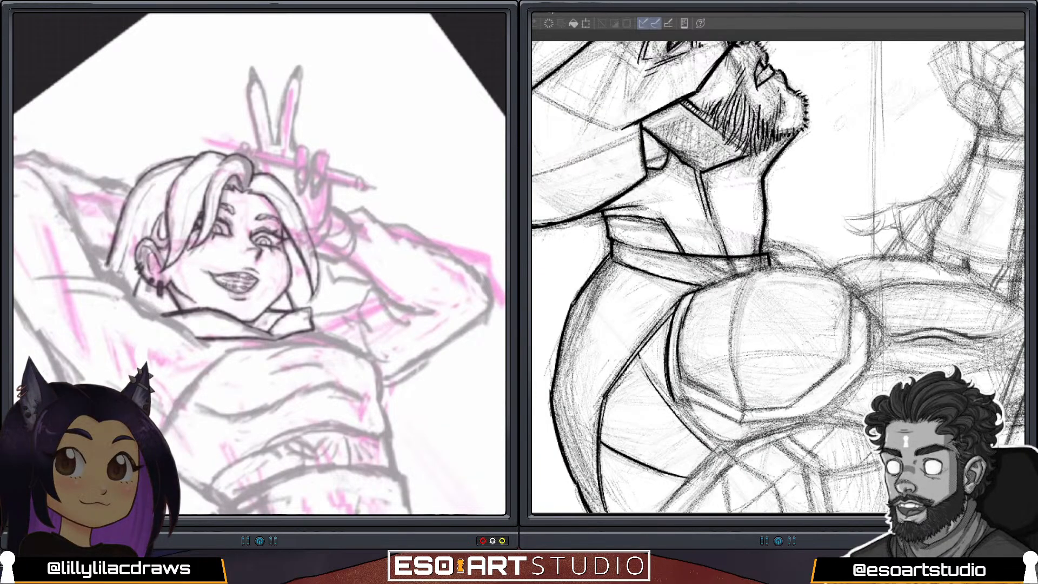
{"action": "scroll", "coordinate": [259, 264], "scroll_direction": "down", "scroll_amount": 3}
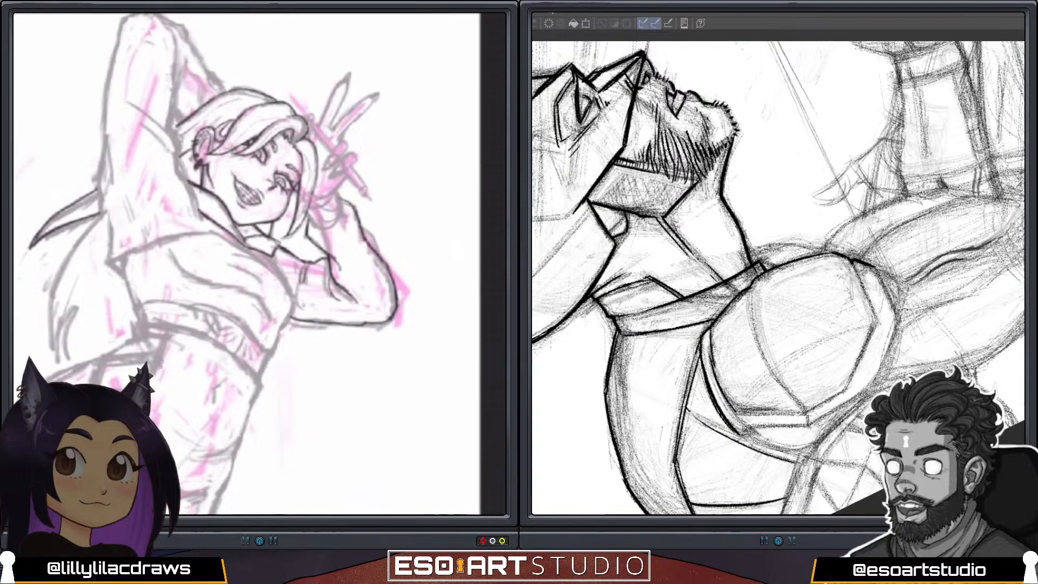
{"action": "left_click_drag", "start_coordinate": [352, 244], "coordinate": [386, 309]}
{"action": "mouse_move", "coordinate": [378, 263]}
{"action": "left_mouse_down"}
{"action": "mouse_move", "coordinate": [396, 294]}
{"action": "mouse_move", "coordinate": [385, 317]}
{"action": "left_mouse_up"}
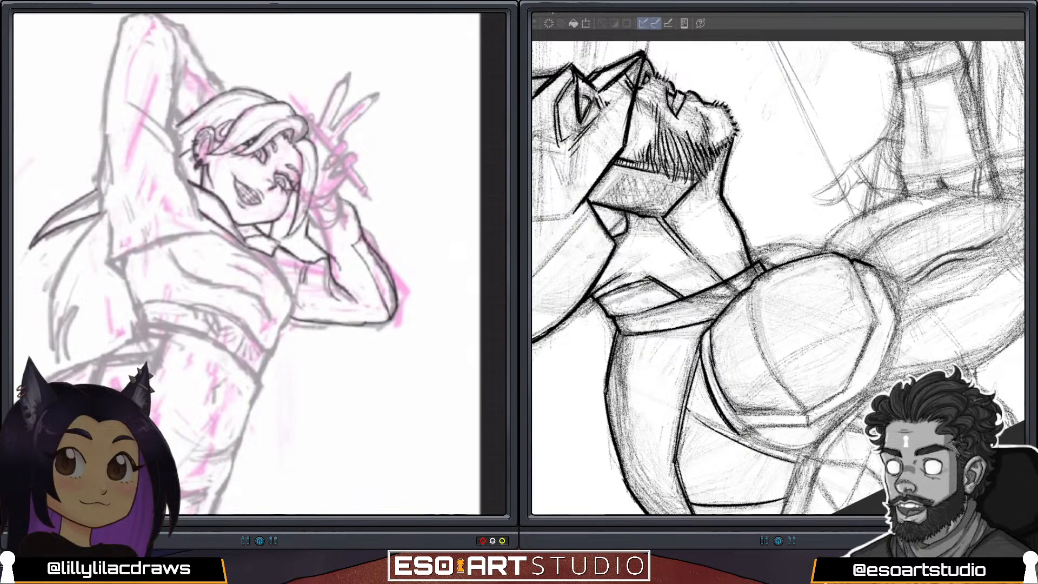
Ink the armored shoulder pad's lower and outer rim, and draw the sleeve's hanging fold under the posed figure's elbow.
{"action": "left_click_drag", "start_coordinate": [873, 266], "coordinate": [898, 313]}
{"action": "mouse_move", "coordinate": [390, 319]}
{"action": "left_mouse_down"}
{"action": "mouse_move", "coordinate": [317, 293]}
{"action": "mouse_move", "coordinate": [313, 302]}
{"action": "left_mouse_up"}
{"action": "mouse_move", "coordinate": [739, 434]}
{"action": "left_mouse_down"}
{"action": "mouse_move", "coordinate": [807, 426]}
{"action": "mouse_move", "coordinate": [861, 395]}
{"action": "left_mouse_up"}
{"action": "key", "text": "ctrl+z"}
{"action": "mouse_move", "coordinate": [261, 217]}
{"action": "left_mouse_down"}
{"action": "mouse_move", "coordinate": [325, 310]}
{"action": "mouse_move", "coordinate": [288, 315]}
{"action": "left_mouse_up"}
{"action": "left_click_drag", "start_coordinate": [861, 393], "coordinate": [894, 318]}
{"action": "left_click_drag", "start_coordinate": [288, 316], "coordinate": [268, 310]}
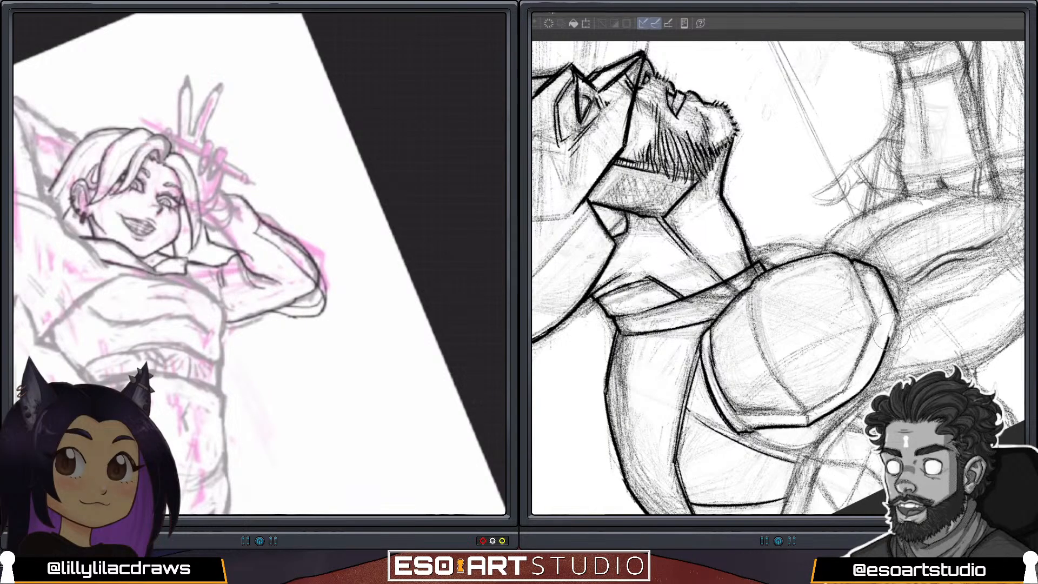
{"action": "left_click_drag", "start_coordinate": [875, 368], "coordinate": [868, 379]}
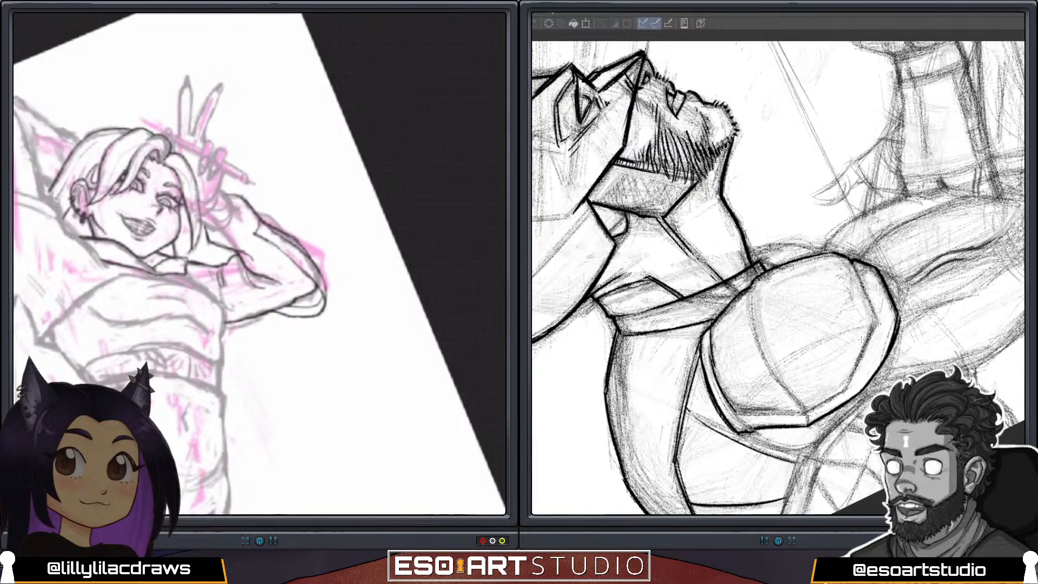
{"action": "scroll", "coordinate": [260, 264], "scroll_direction": "down", "scroll_amount": 3}
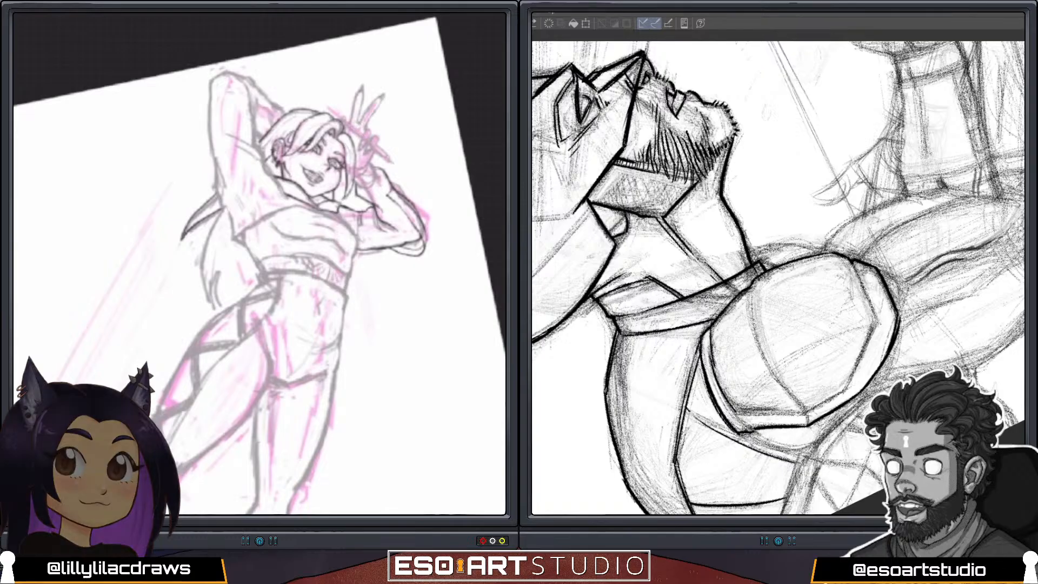
Ink the shoulder pad's inner rim line parallel to its outer edge, continuing it around the angled corners.
{"action": "left_click_drag", "start_coordinate": [865, 206], "coordinate": [840, 406]}
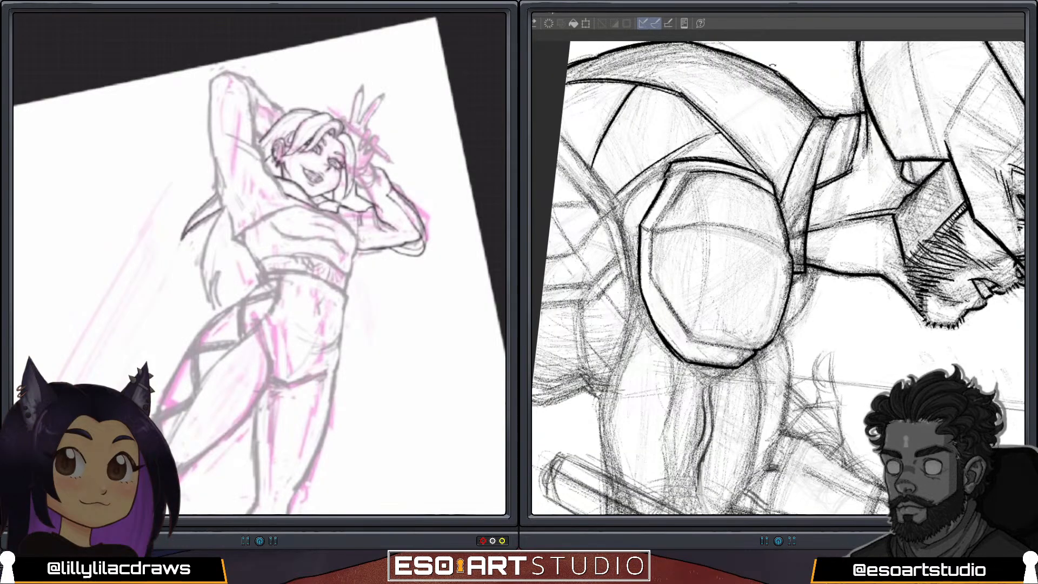
{"action": "scroll", "coordinate": [259, 264], "scroll_direction": "up", "scroll_amount": 5}
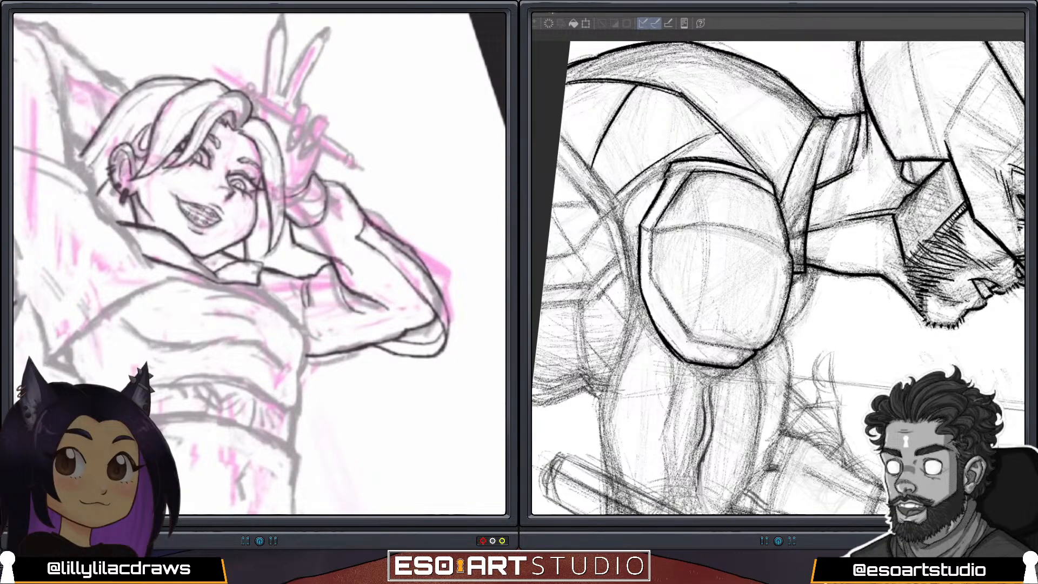
{"action": "left_click_drag", "start_coordinate": [651, 281], "coordinate": [653, 229]}
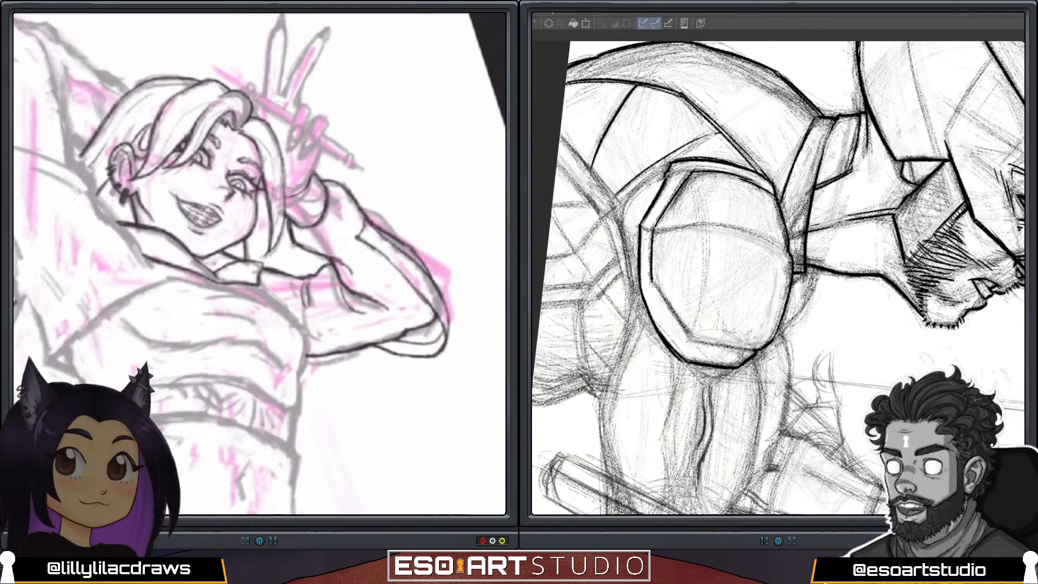
{"action": "left_click_drag", "start_coordinate": [653, 282], "coordinate": [693, 339]}
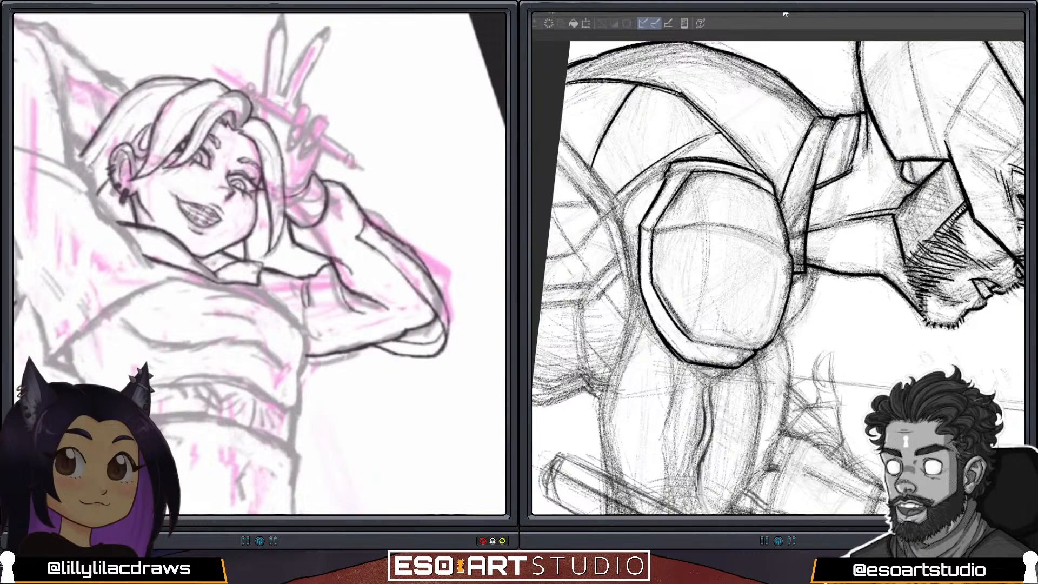
{"action": "left_click_drag", "start_coordinate": [740, 257], "coordinate": [821, 258]}
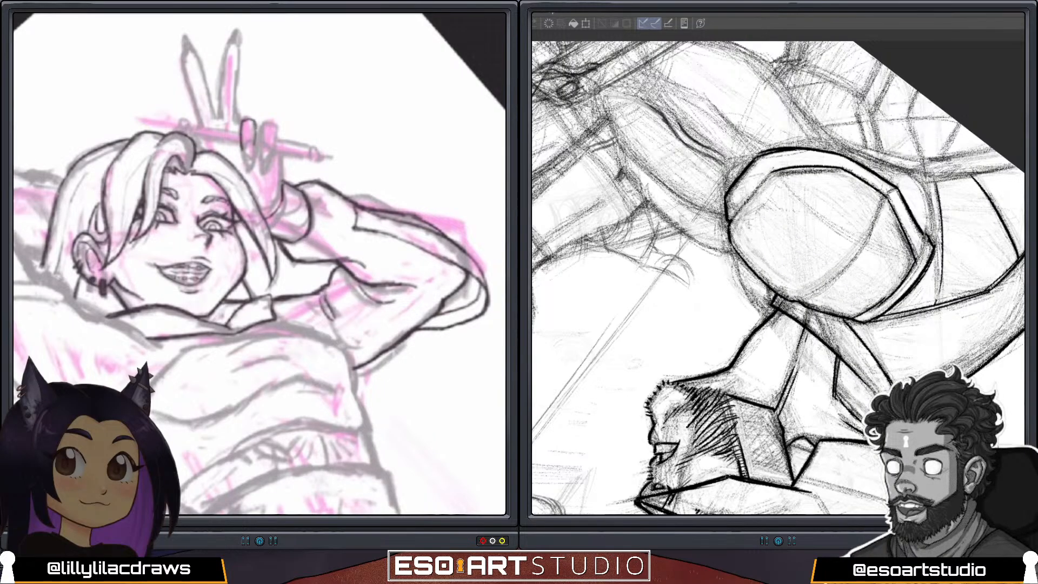
{"action": "left_click_drag", "start_coordinate": [729, 221], "coordinate": [762, 183]}
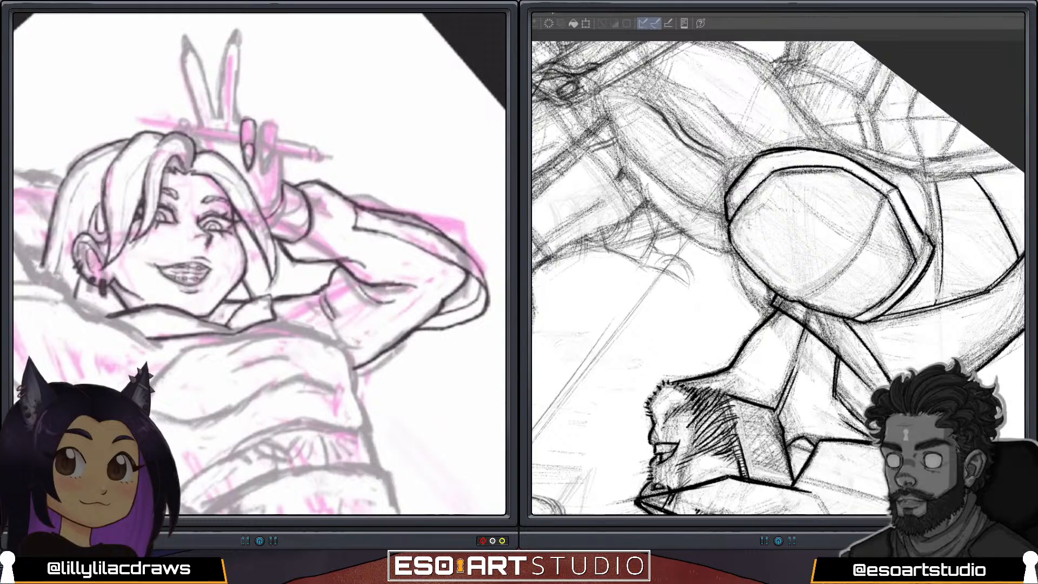
{"action": "left_click_drag", "start_coordinate": [729, 220], "coordinate": [766, 174]}
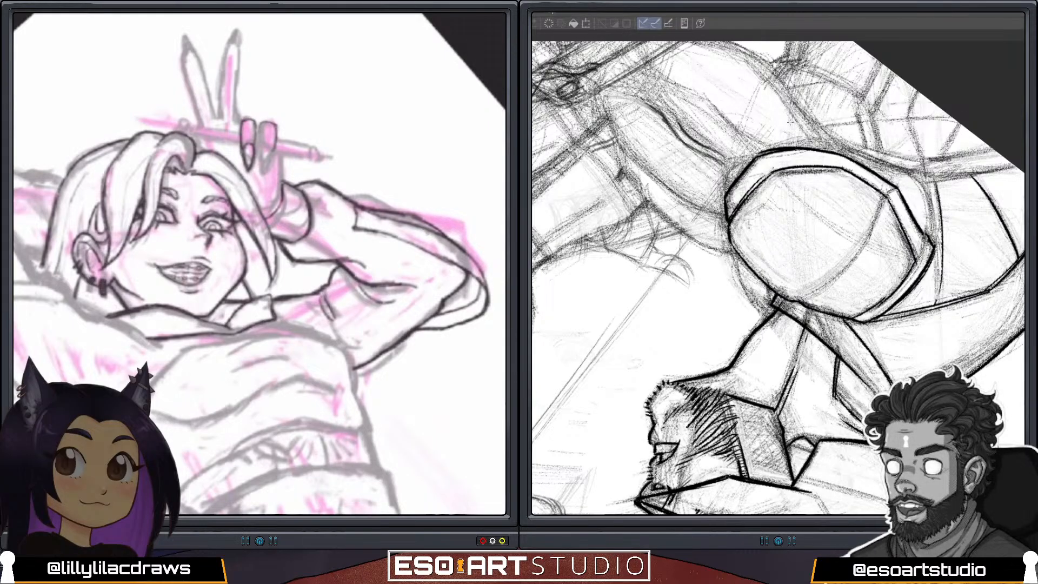
Ink the curved dividing line that runs across the face of the shoulder pad.
{"action": "mouse_move", "coordinate": [889, 111]}
{"action": "left_mouse_down"}
{"action": "mouse_move", "coordinate": [855, 97]}
{"action": "mouse_move", "coordinate": [683, 100]}
{"action": "mouse_move", "coordinate": [654, 112]}
{"action": "left_mouse_up"}
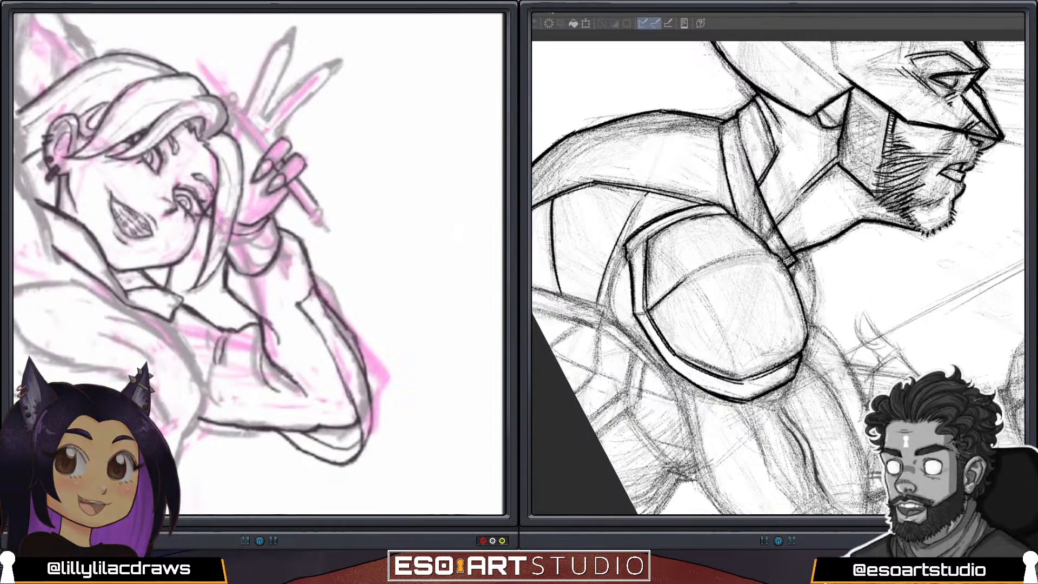
{"action": "left_click_drag", "start_coordinate": [826, 280], "coordinate": [799, 234]}
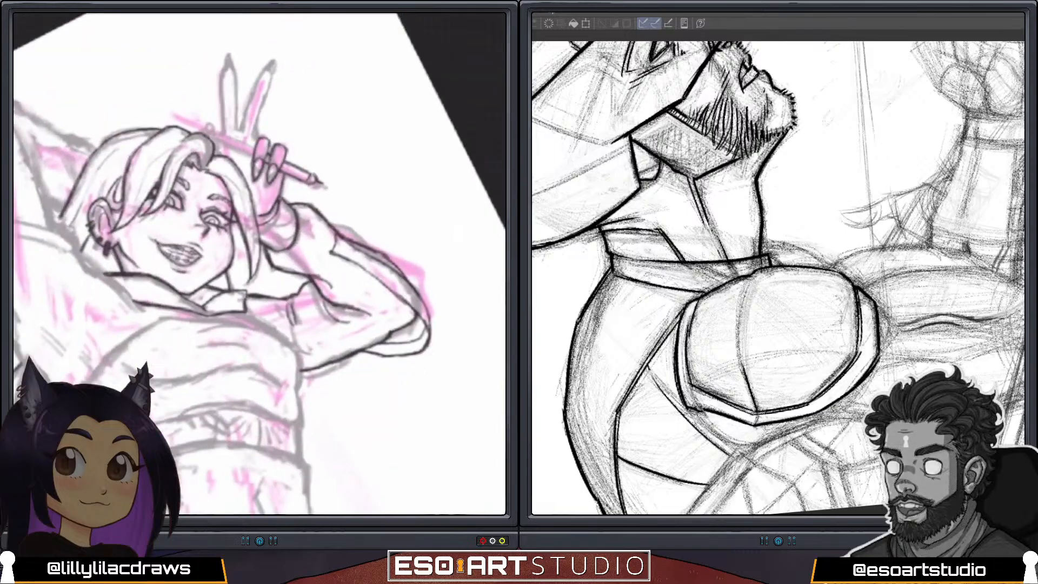
{"action": "left_click_drag", "start_coordinate": [743, 363], "coordinate": [759, 273]}
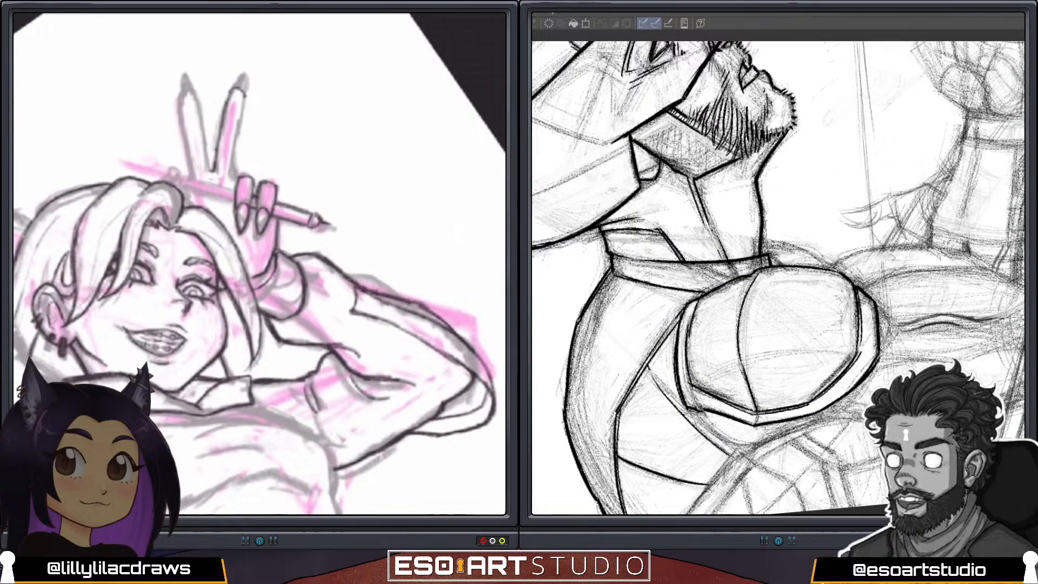
{"action": "key", "text": "ctrl+z"}
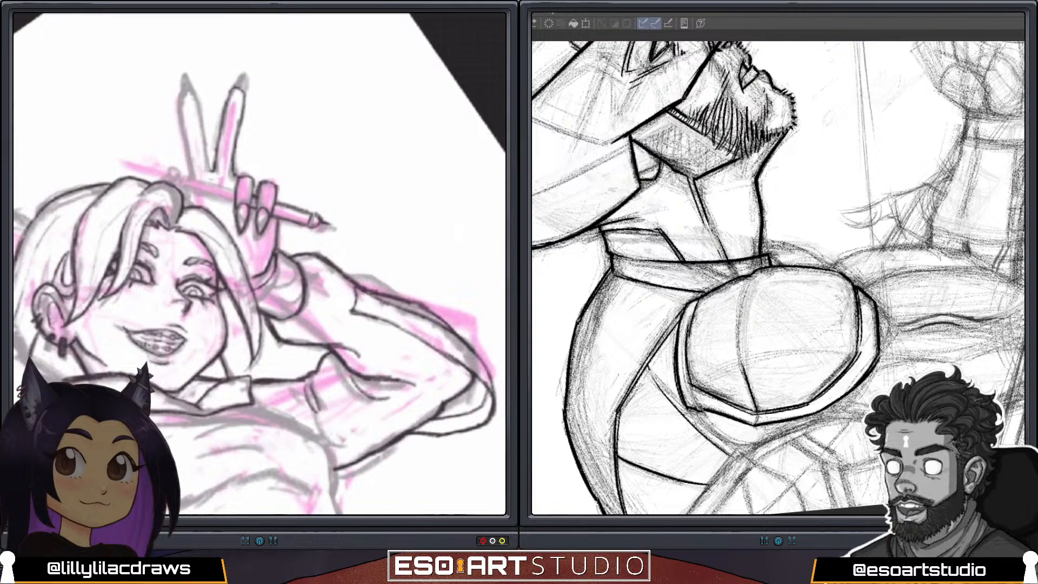
{"action": "left_click_drag", "start_coordinate": [740, 362], "coordinate": [748, 278]}
Outline the posed figure's two raised V-sign fingers and reinforce the shoulder pad's dividing line.
{"action": "left_click_drag", "start_coordinate": [201, 115], "coordinate": [193, 92]}
{"action": "left_click_drag", "start_coordinate": [739, 356], "coordinate": [748, 287]}
{"action": "mouse_move", "coordinate": [192, 92]}
{"action": "left_mouse_down"}
{"action": "mouse_move", "coordinate": [179, 117]}
{"action": "mouse_move", "coordinate": [191, 162]}
{"action": "left_mouse_up"}
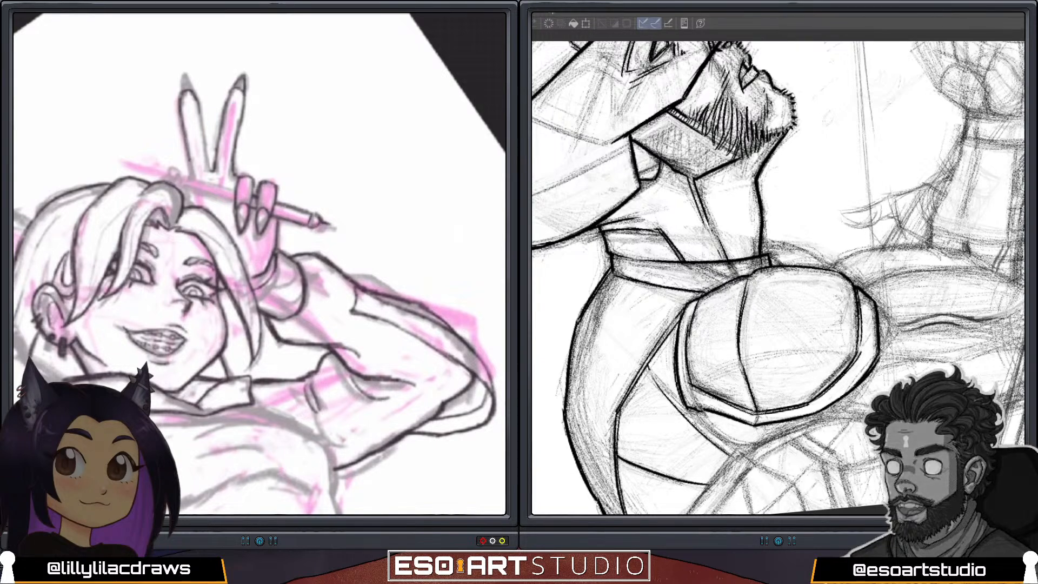
{"action": "left_click_drag", "start_coordinate": [197, 101], "coordinate": [211, 168]}
{"action": "key", "text": "ctrl+z"}
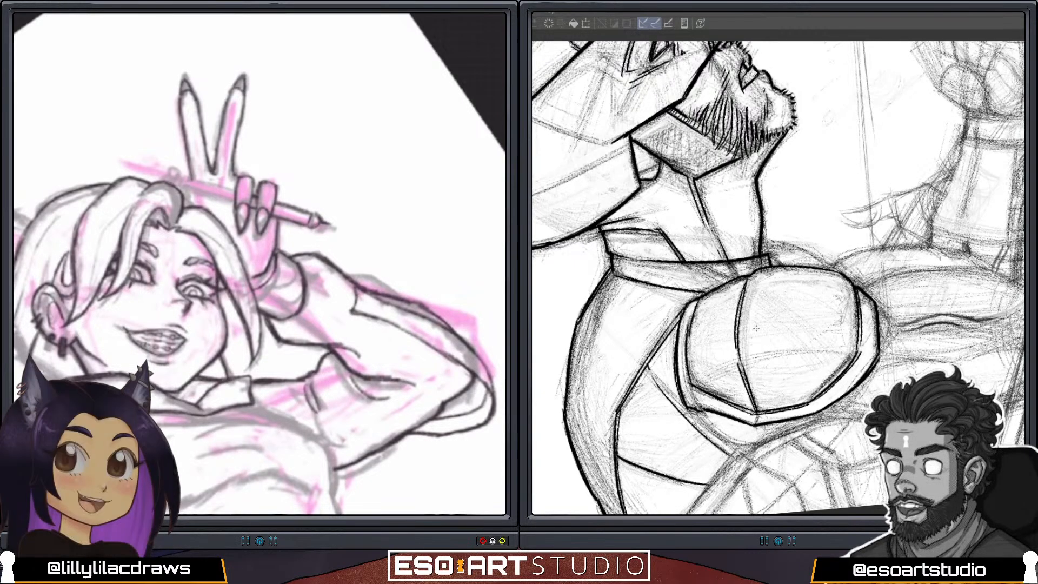
Outline the upper barrel and end cap of the pen in the posed figure's hand, and finish the shoulder pad's dividing line.
{"action": "scroll", "coordinate": [260, 264], "scroll_direction": "down", "scroll_amount": 3}
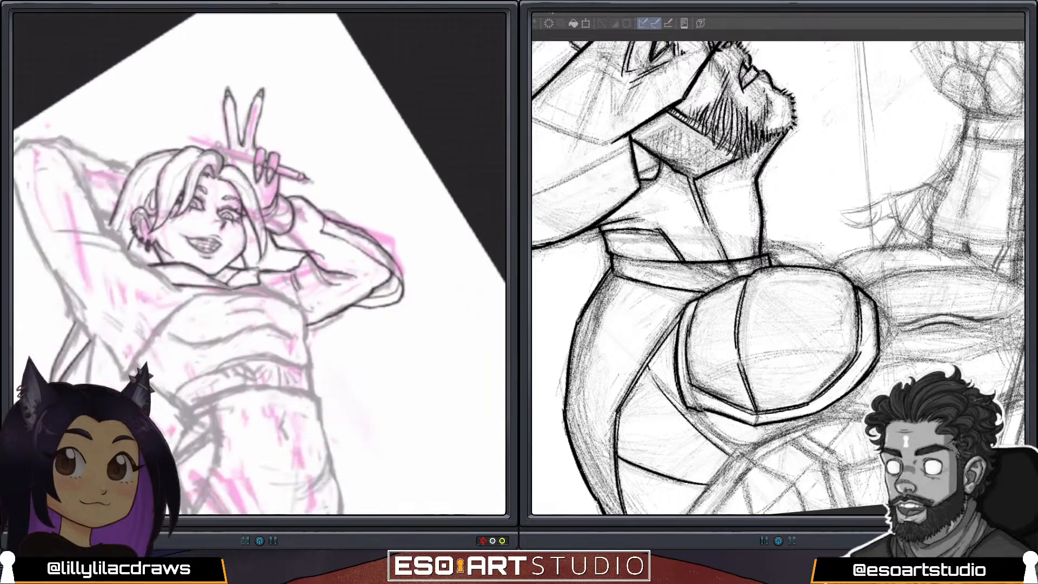
{"action": "scroll", "coordinate": [259, 263], "scroll_direction": "up", "scroll_amount": 5}
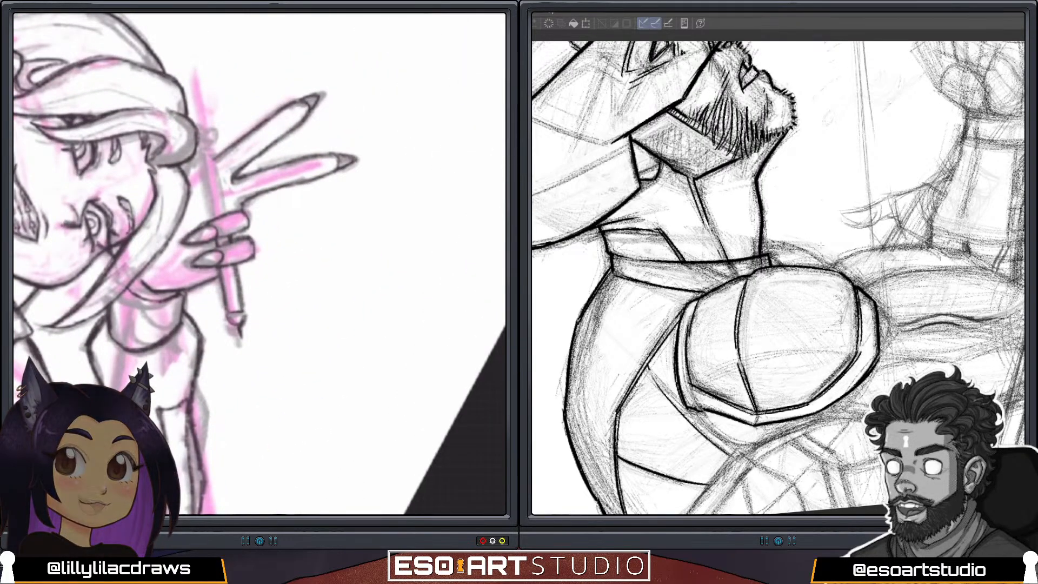
{"action": "left_click_drag", "start_coordinate": [204, 154], "coordinate": [212, 221]}
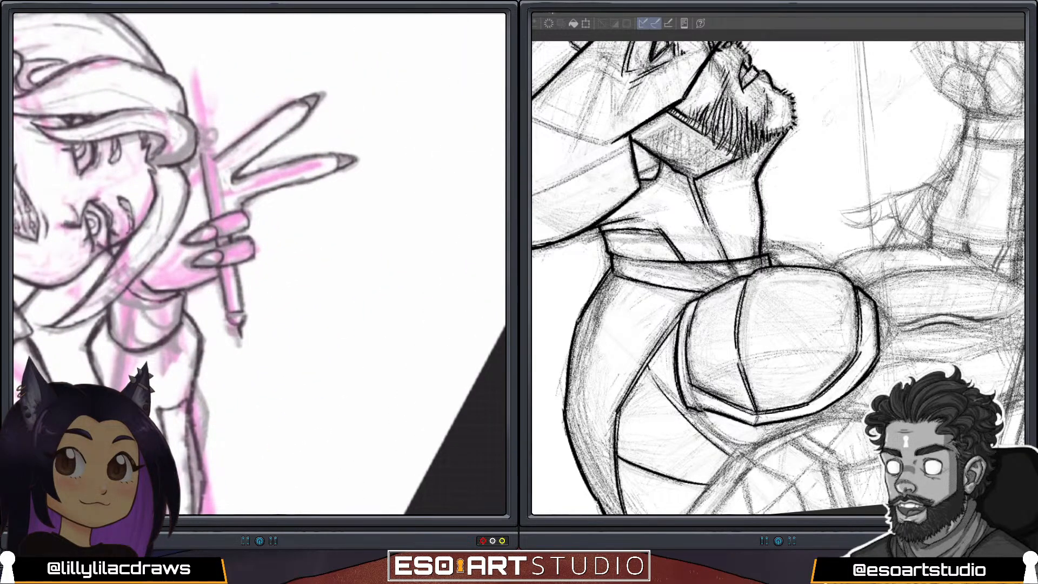
{"action": "left_click_drag", "start_coordinate": [214, 154], "coordinate": [224, 208]}
{"action": "left_click_drag", "start_coordinate": [215, 160], "coordinate": [225, 214]}
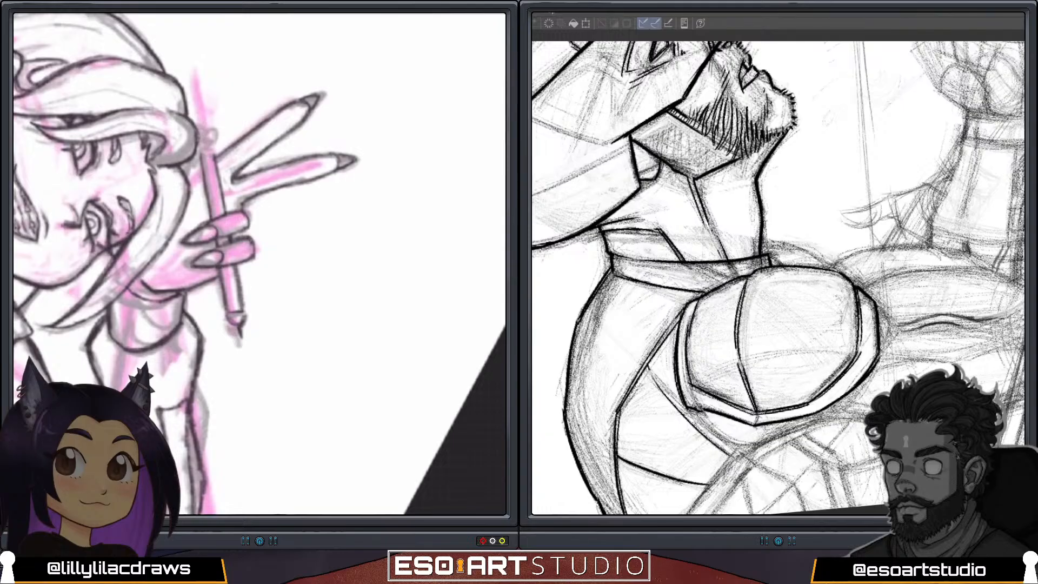
{"action": "left_click_drag", "start_coordinate": [750, 275], "coordinate": [744, 290]}
{"action": "left_click_drag", "start_coordinate": [202, 155], "coordinate": [206, 189]}
{"action": "left_click_drag", "start_coordinate": [204, 136], "coordinate": [206, 146]}
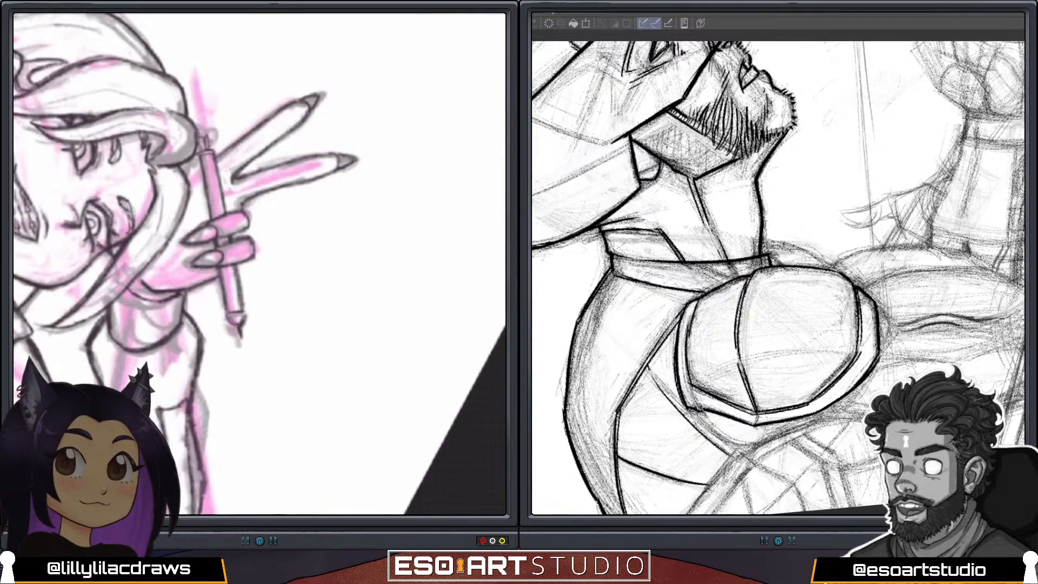
Examine the posed figure's overall pose and line work, and the masked figure's sketched arm beyond the shoulder pad.
{"action": "left_click_drag", "start_coordinate": [904, 308], "coordinate": [866, 189]}
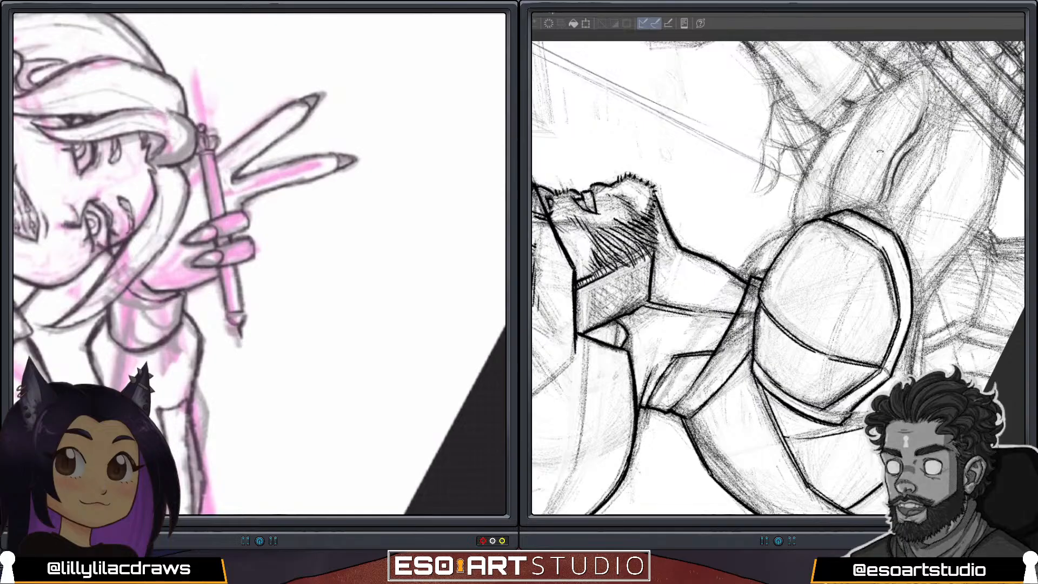
{"action": "mouse_move", "coordinate": [900, 176]}
{"action": "left_mouse_down"}
{"action": "mouse_move", "coordinate": [871, 186]}
{"action": "mouse_move", "coordinate": [841, 225]}
{"action": "left_mouse_up"}
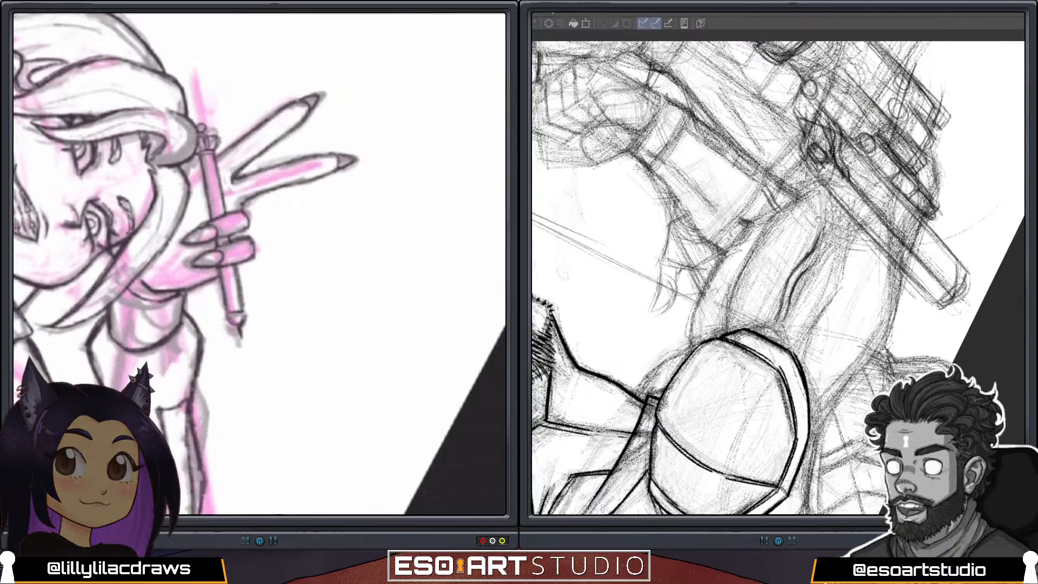
{"action": "scroll", "coordinate": [260, 264], "scroll_direction": "down", "scroll_amount": 3}
{"action": "scroll", "coordinate": [259, 264], "scroll_direction": "down", "scroll_amount": 3}
{"action": "scroll", "coordinate": [259, 263], "scroll_direction": "down", "scroll_amount": 2}
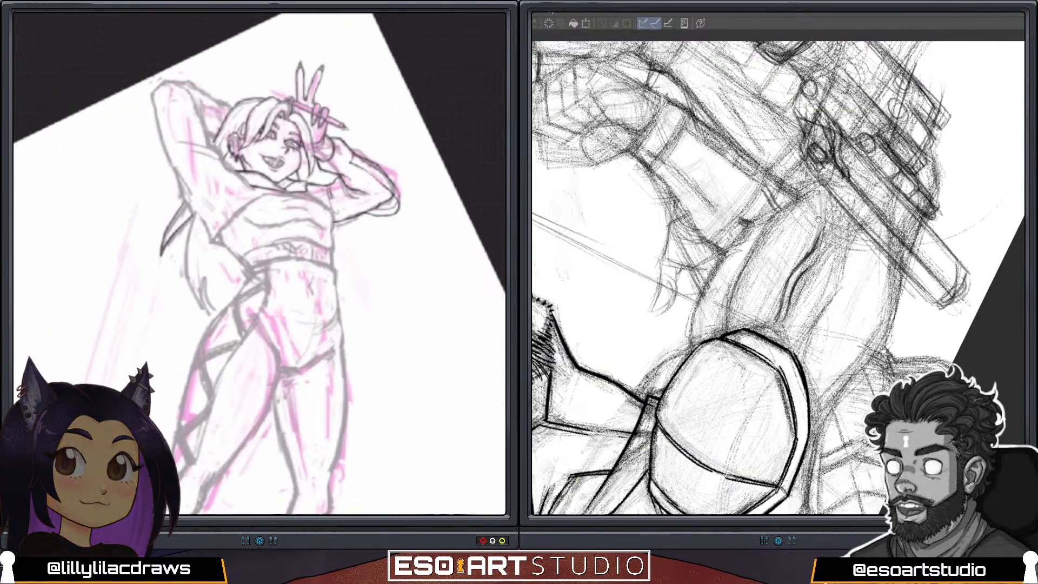
{"action": "scroll", "coordinate": [259, 264], "scroll_direction": "up", "scroll_amount": 5}
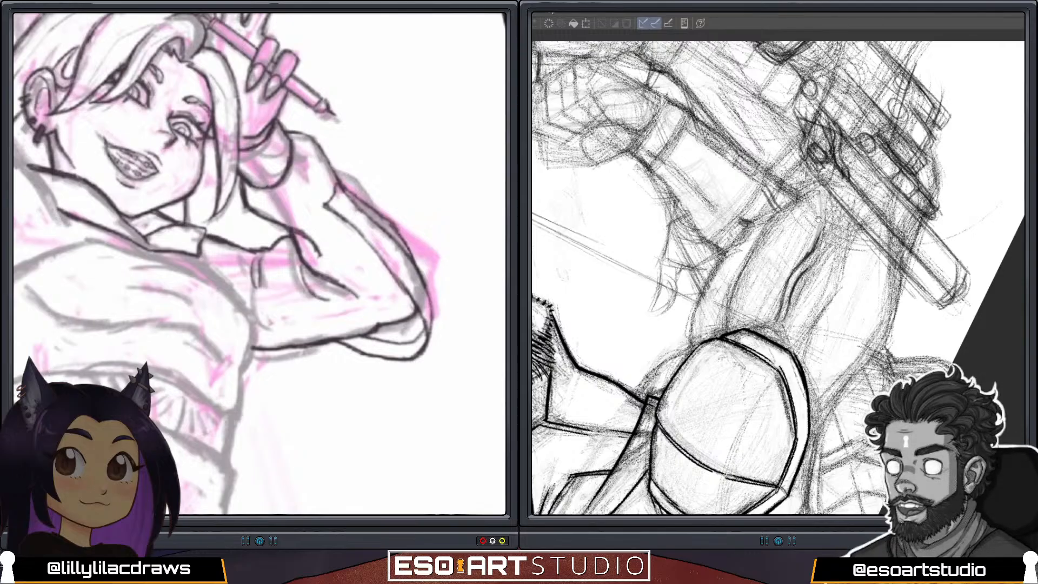
{"action": "scroll", "coordinate": [260, 264], "scroll_direction": "down", "scroll_amount": 5}
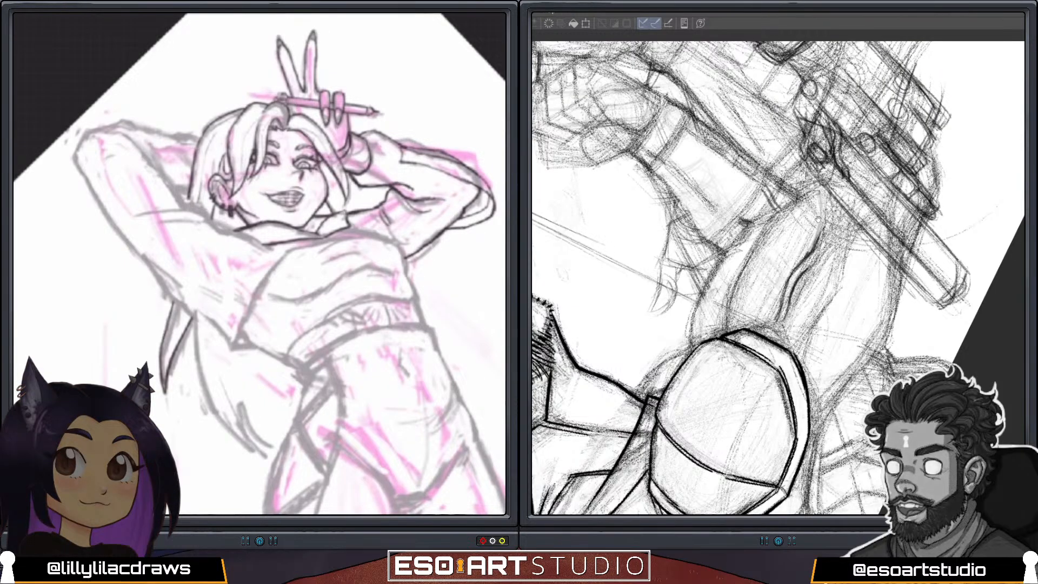
{"action": "scroll", "coordinate": [260, 264], "scroll_direction": "down", "scroll_amount": 4}
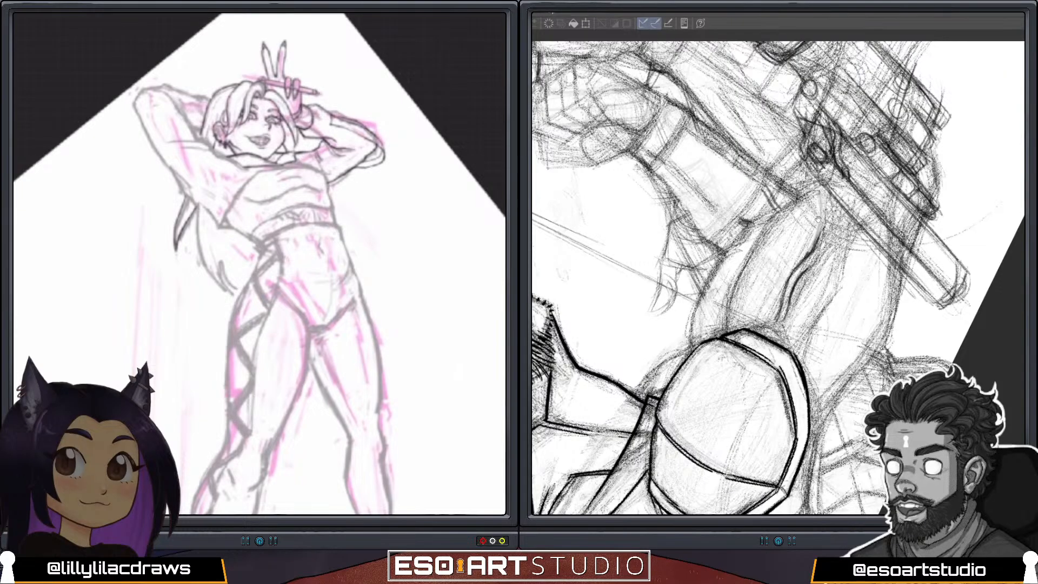
Flip the posed figure's canvas horizontally to check the pose in mirror view.
{"action": "left_click", "coordinate": [485, 188]}
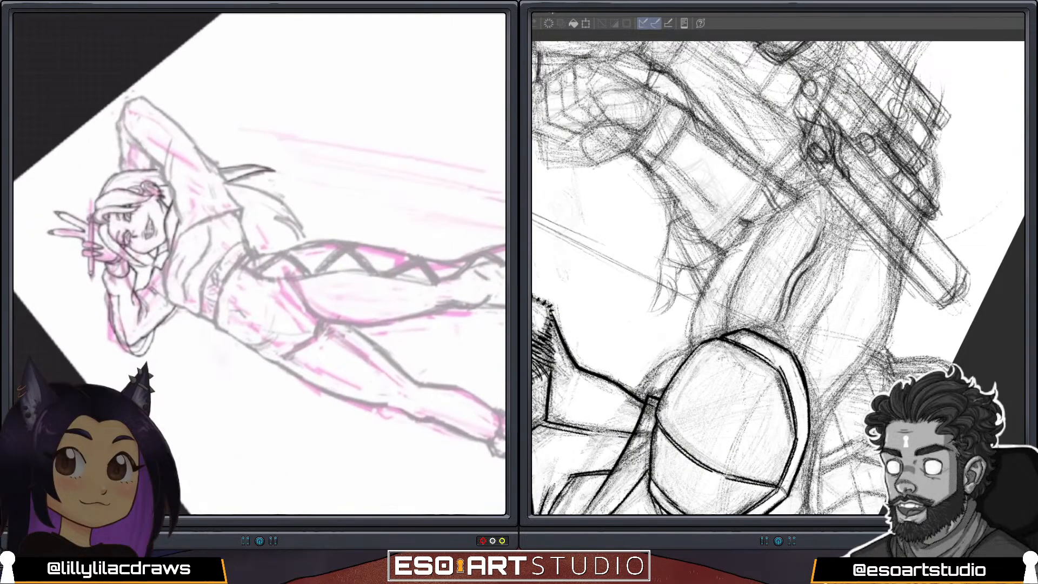
{"action": "scroll", "coordinate": [260, 264], "scroll_direction": "down", "scroll_amount": 5}
{"action": "scroll", "coordinate": [260, 264], "scroll_direction": "up", "scroll_amount": 5}
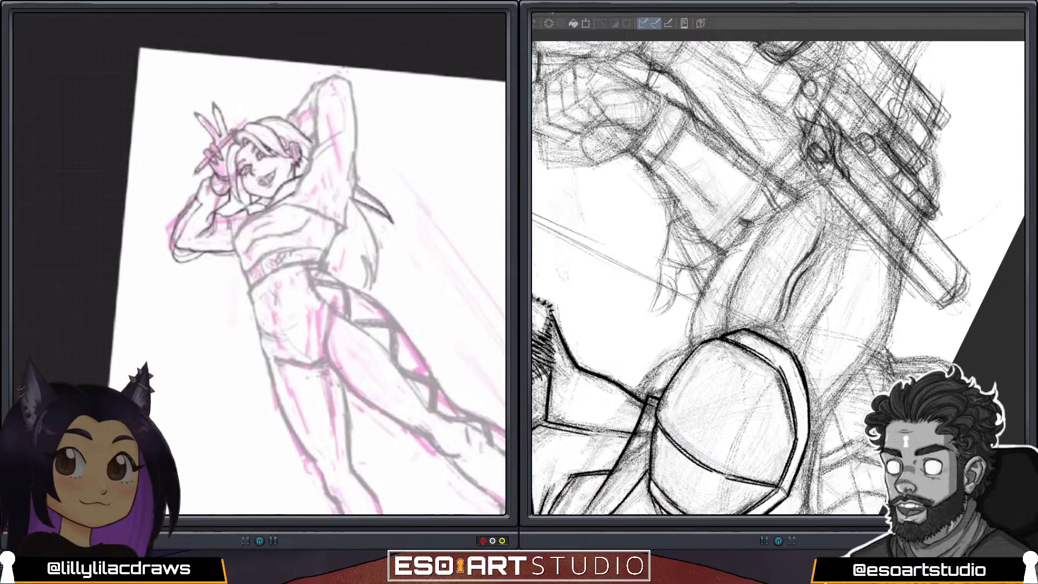
{"action": "scroll", "coordinate": [260, 263], "scroll_direction": "up", "scroll_amount": 5}
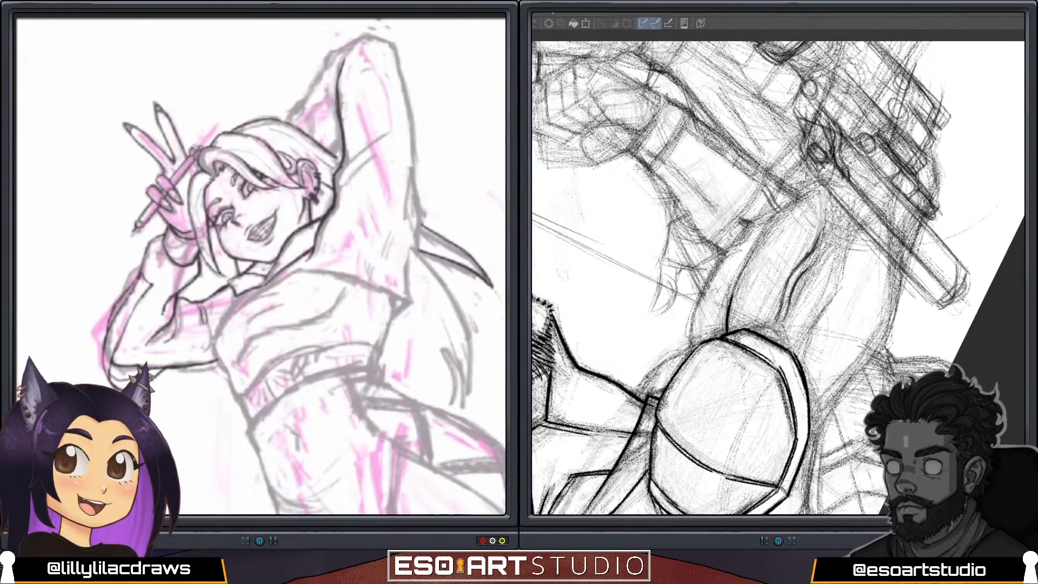
Ink the inner contour of the masked figure's upper arm and the muscle line running down its middle.
{"action": "mouse_move", "coordinate": [729, 298]}
{"action": "left_mouse_down"}
{"action": "mouse_move", "coordinate": [768, 226]}
{"action": "mouse_move", "coordinate": [797, 197]}
{"action": "left_mouse_up"}
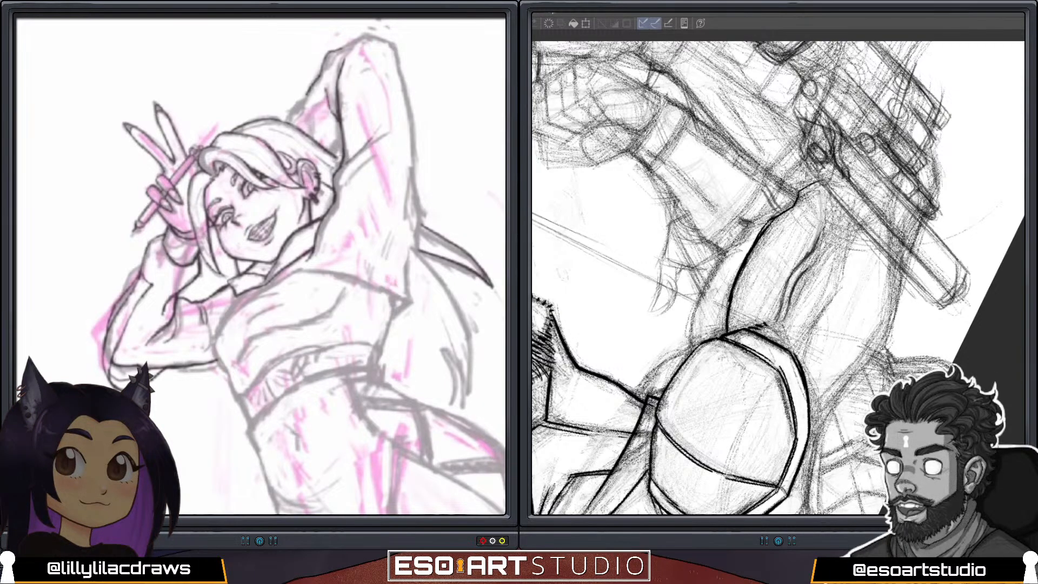
{"action": "left_click_drag", "start_coordinate": [842, 278], "coordinate": [835, 288]}
{"action": "left_click_drag", "start_coordinate": [848, 241], "coordinate": [839, 287]}
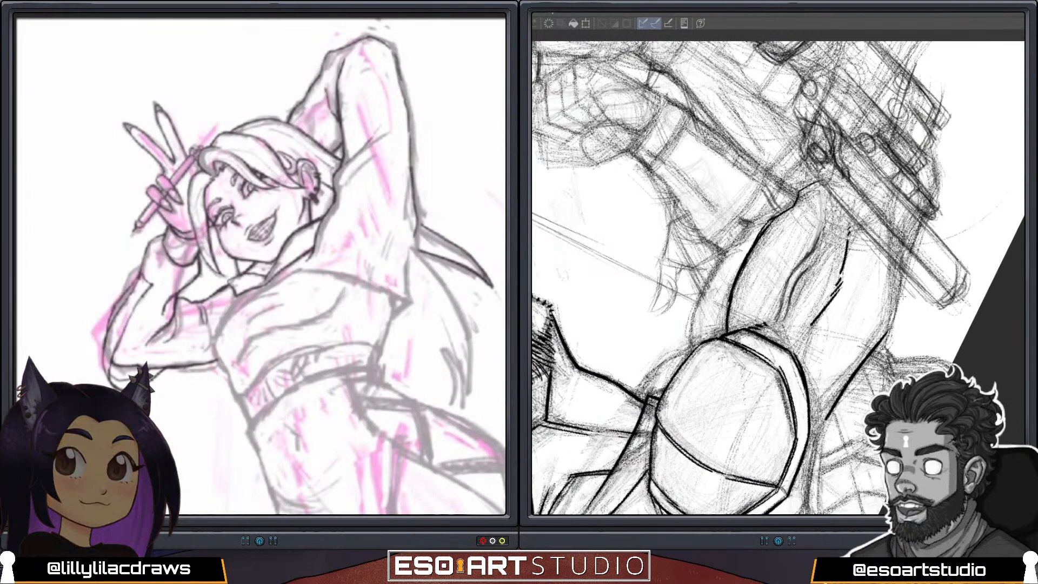
{"action": "key", "text": "ctrl+z"}
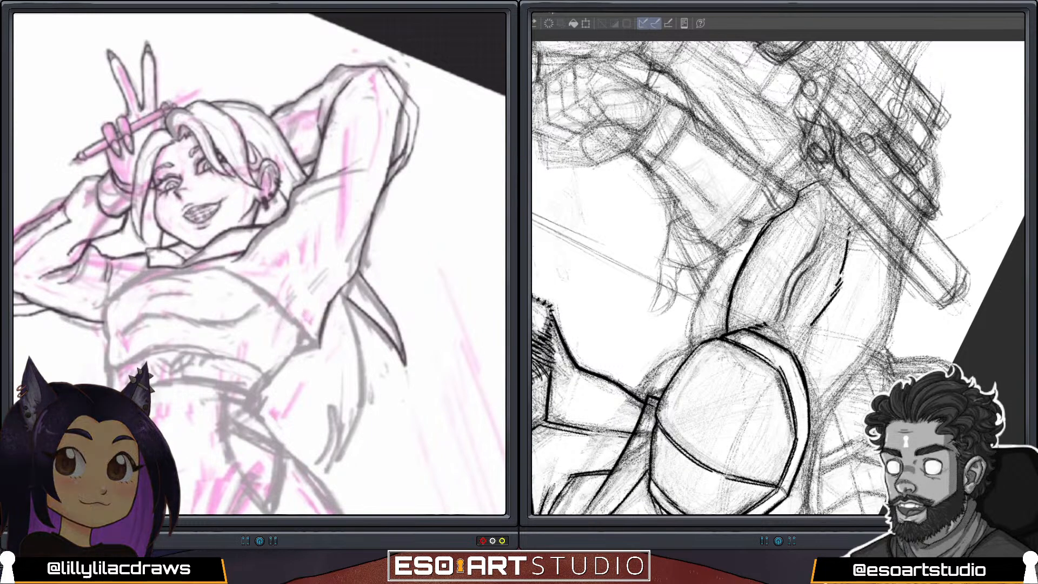
{"action": "scroll", "coordinate": [259, 264], "scroll_direction": "down", "scroll_amount": 2}
{"action": "scroll", "coordinate": [259, 263], "scroll_direction": "down", "scroll_amount": 4}
{"action": "left_click_drag", "start_coordinate": [813, 324], "coordinate": [804, 334]}
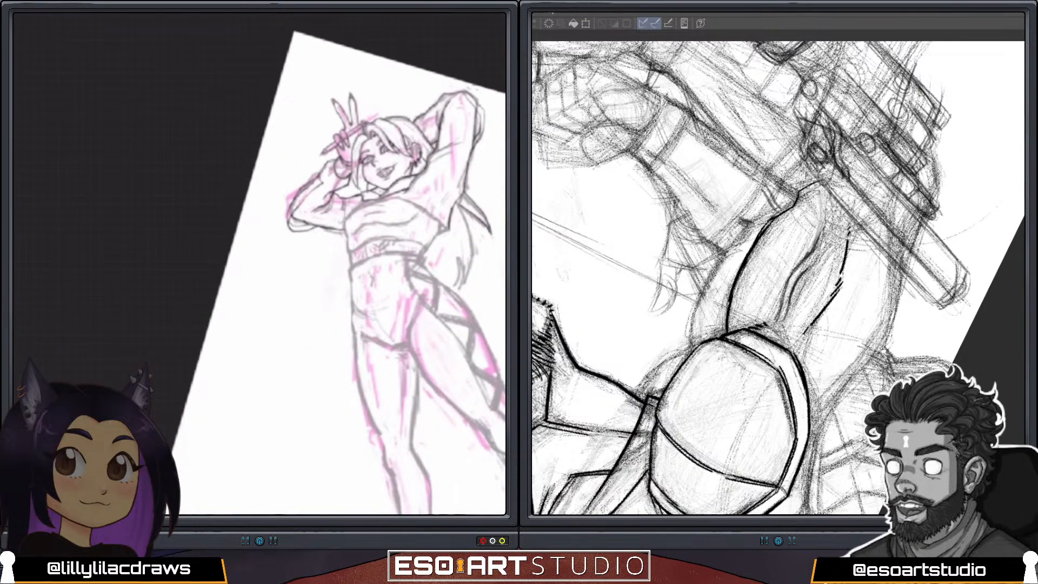
Ink the outer contour of the masked figure's upper arm down to the shoulder pad.
{"action": "scroll", "coordinate": [259, 264], "scroll_direction": "up", "scroll_amount": 3}
{"action": "scroll", "coordinate": [260, 264], "scroll_direction": "up", "scroll_amount": 3}
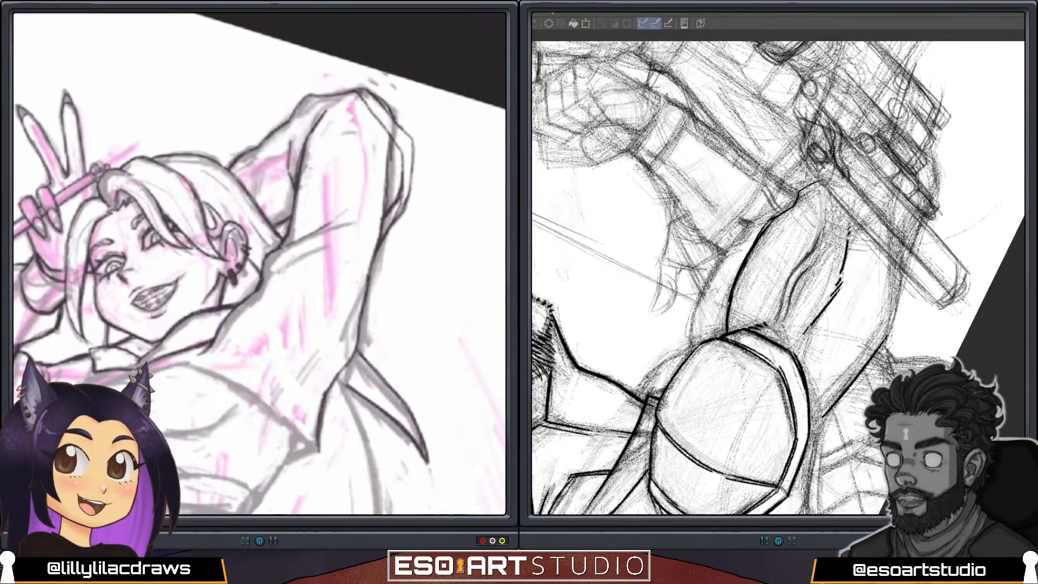
{"action": "left_click_drag", "start_coordinate": [906, 273], "coordinate": [885, 338]}
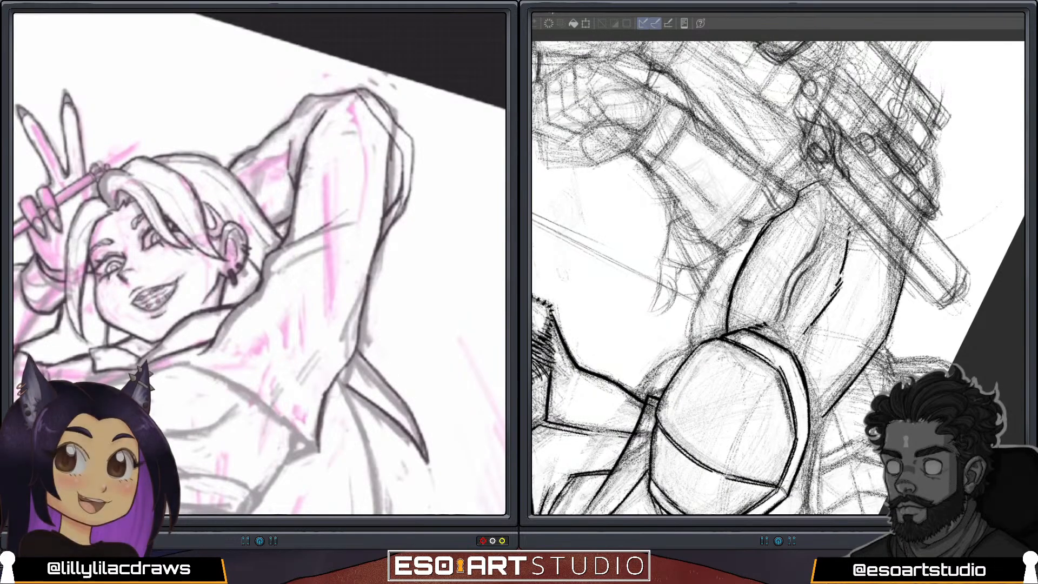
{"action": "left_click_drag", "start_coordinate": [822, 415], "coordinate": [889, 337]}
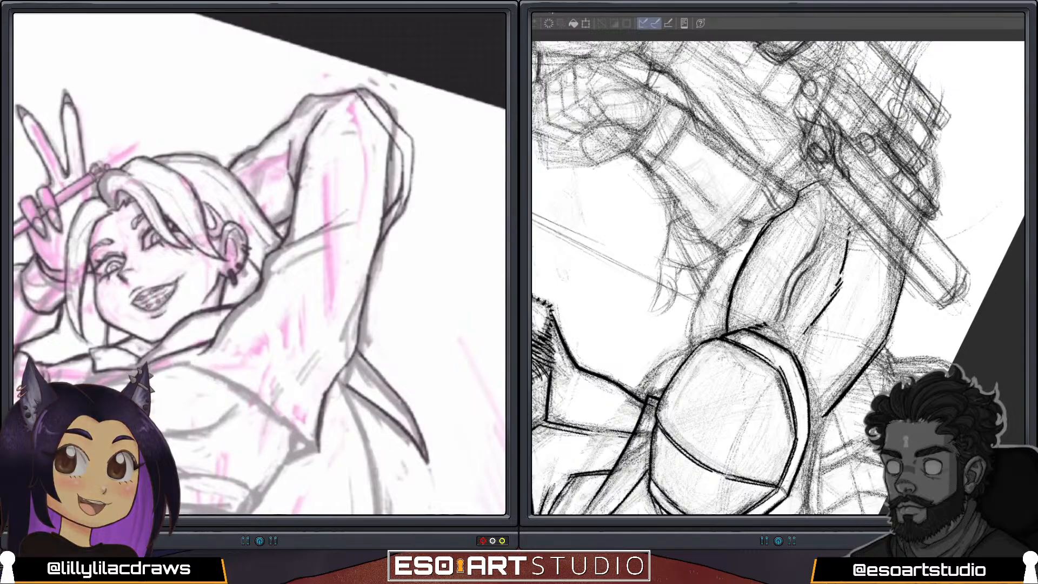
Refine the sleeve outline around the posed figure's raised elbow and thicken the outer contour of the masked figure's upper arm.
{"action": "left_click_drag", "start_coordinate": [362, 99], "coordinate": [396, 145]}
{"action": "left_click_drag", "start_coordinate": [826, 416], "coordinate": [871, 360]}
{"action": "left_click_drag", "start_coordinate": [369, 110], "coordinate": [398, 145]}
{"action": "left_click_drag", "start_coordinate": [368, 108], "coordinate": [401, 150]}
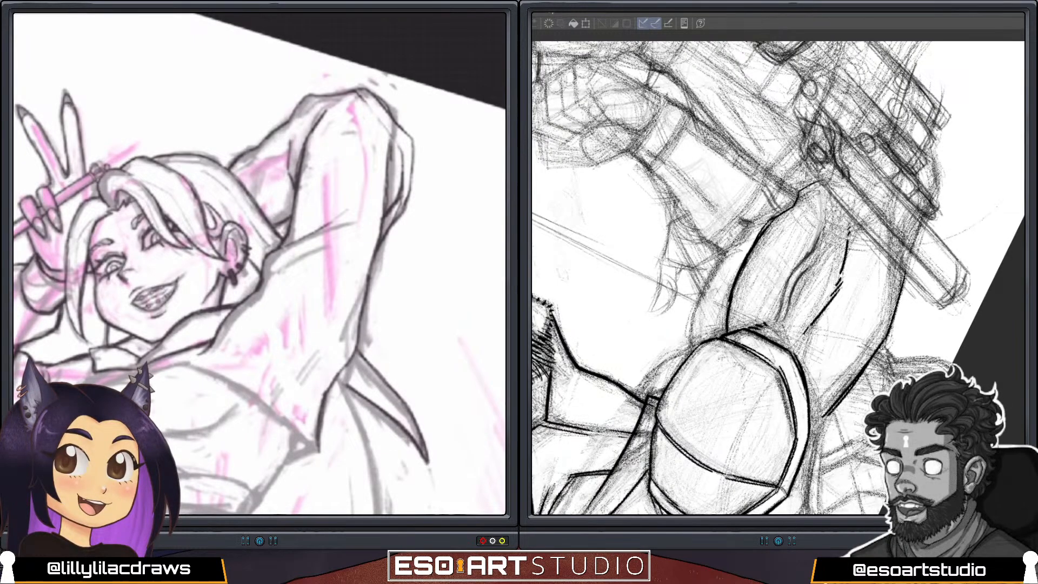
{"action": "left_click_drag", "start_coordinate": [355, 93], "coordinate": [389, 130]}
{"action": "left_click_drag", "start_coordinate": [902, 283], "coordinate": [888, 337]}
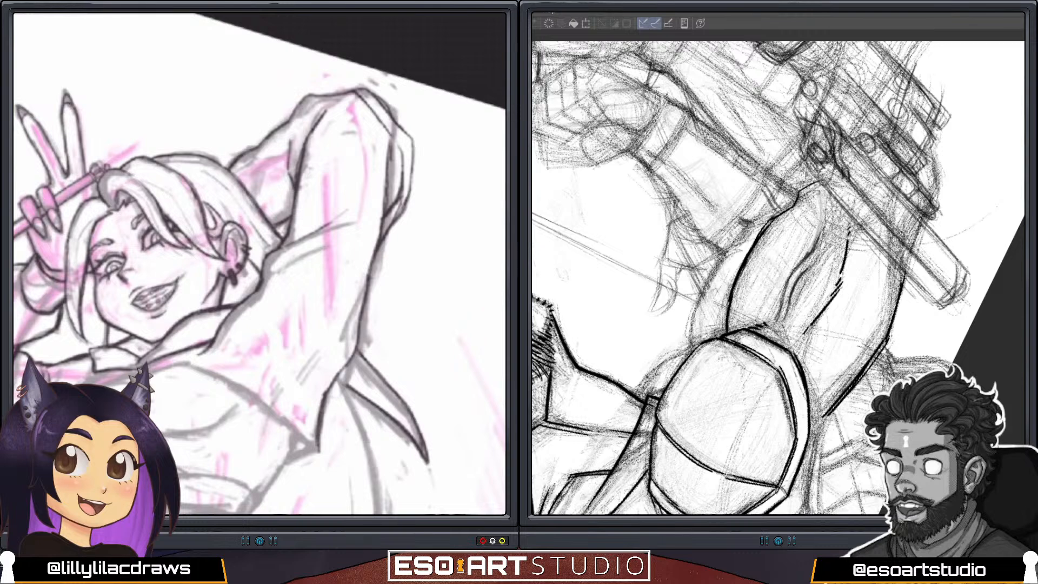
{"action": "mouse_move", "coordinate": [385, 131]}
{"action": "left_mouse_down"}
{"action": "mouse_move", "coordinate": [404, 173]}
{"action": "mouse_move", "coordinate": [391, 221]}
{"action": "left_mouse_up"}
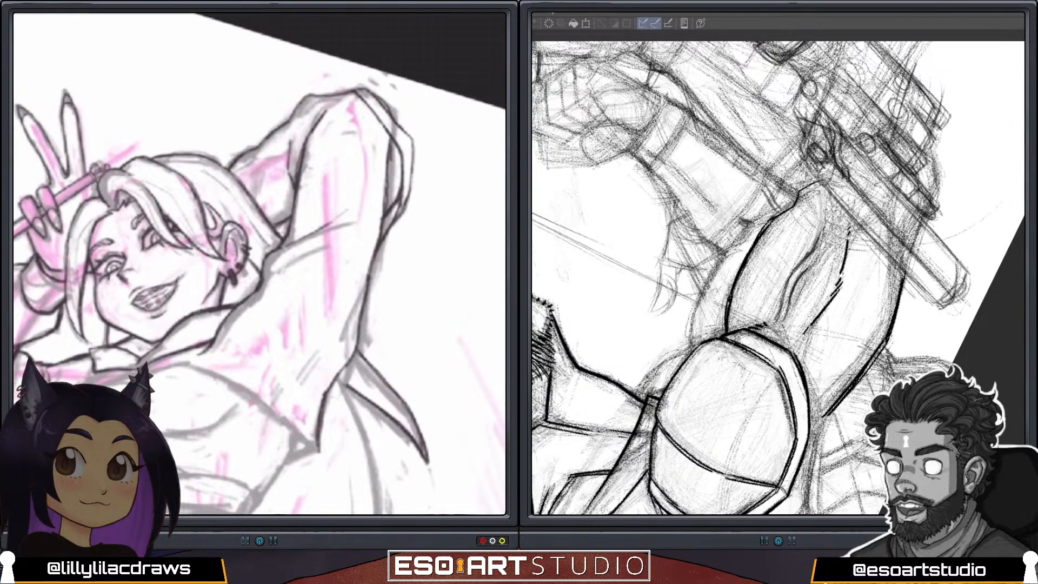
Darken the lower edge of the posed figure's cropped jacket and outline the pointed tips of the long hair behind the back.
{"action": "scroll", "coordinate": [259, 263], "scroll_direction": "down", "scroll_amount": 4}
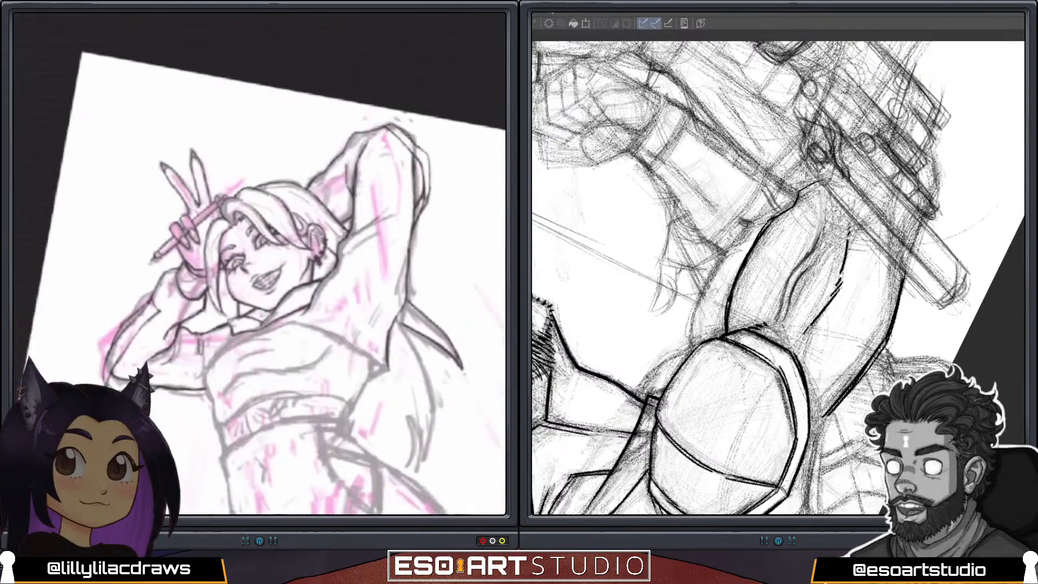
{"action": "left_click_drag", "start_coordinate": [285, 294], "coordinate": [260, 234]}
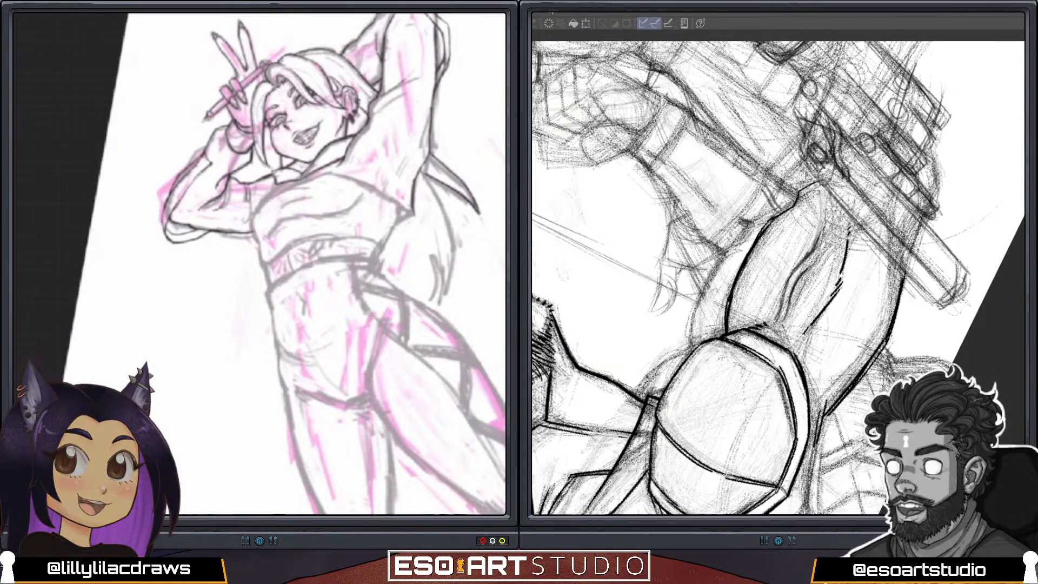
{"action": "scroll", "coordinate": [259, 264], "scroll_direction": "up", "scroll_amount": 2}
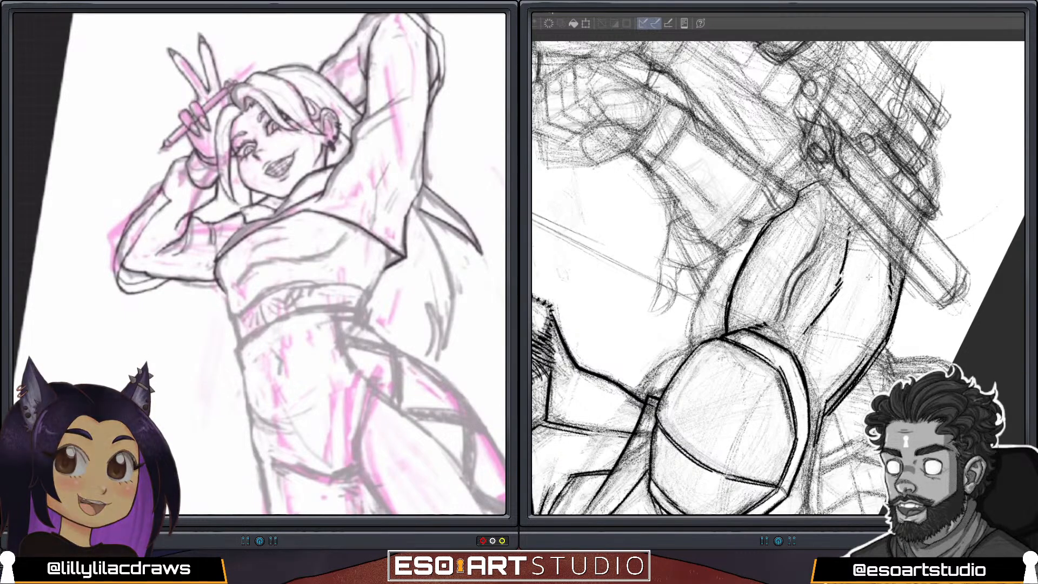
{"action": "scroll", "coordinate": [260, 264], "scroll_direction": "down", "scroll_amount": 2}
{"action": "scroll", "coordinate": [260, 264], "scroll_direction": "up", "scroll_amount": 5}
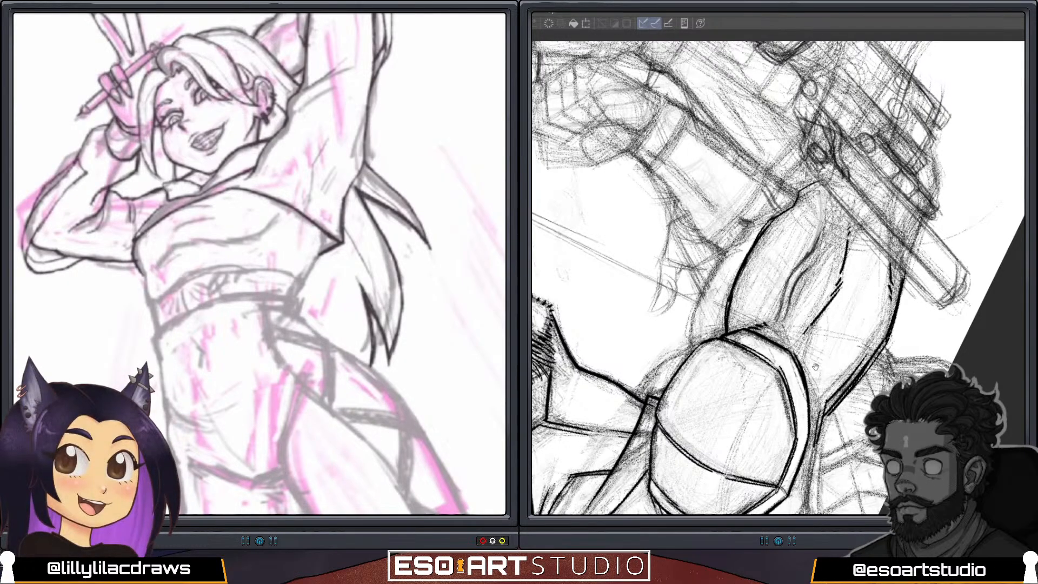
Ink the two edges of the strap running down from beneath the masked figure's shoulder pad.
{"action": "left_click_drag", "start_coordinate": [815, 373], "coordinate": [845, 221]}
{"action": "left_click_drag", "start_coordinate": [874, 282], "coordinate": [844, 276]}
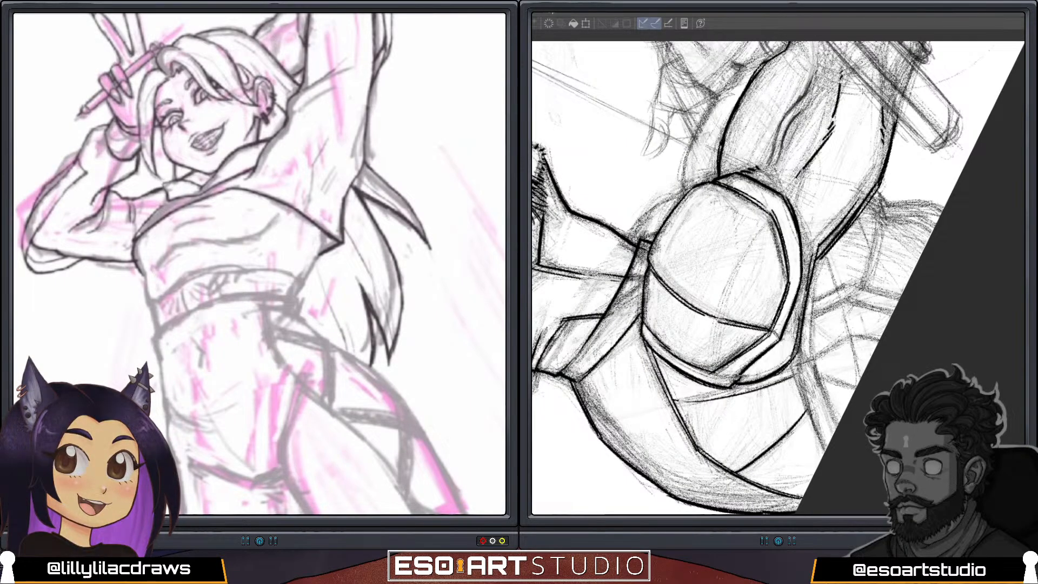
{"action": "scroll", "coordinate": [260, 264], "scroll_direction": "up", "scroll_amount": 5}
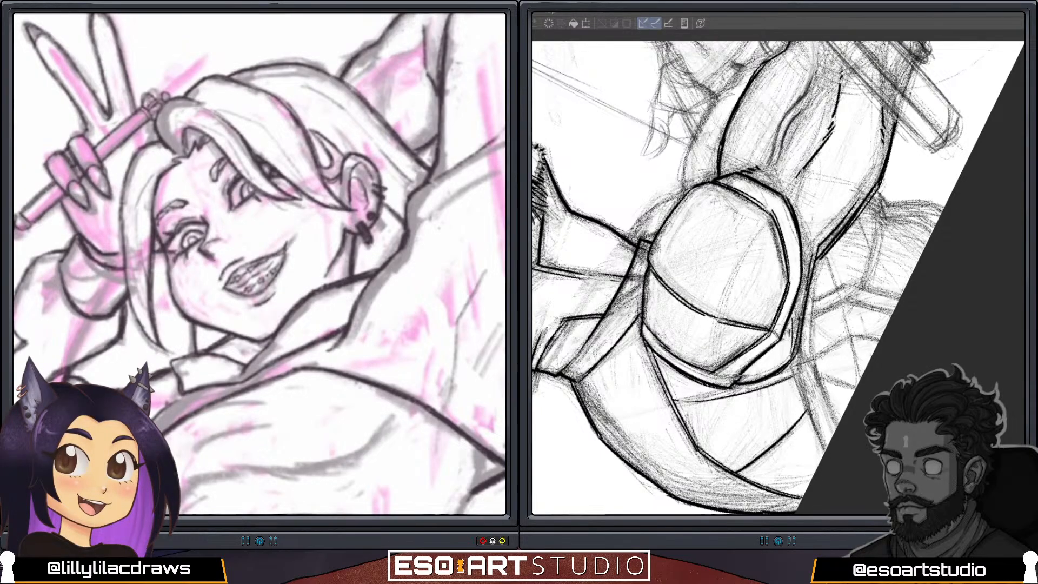
{"action": "left_click_drag", "start_coordinate": [795, 365], "coordinate": [823, 439]}
{"action": "left_click_drag", "start_coordinate": [796, 364], "coordinate": [816, 424]}
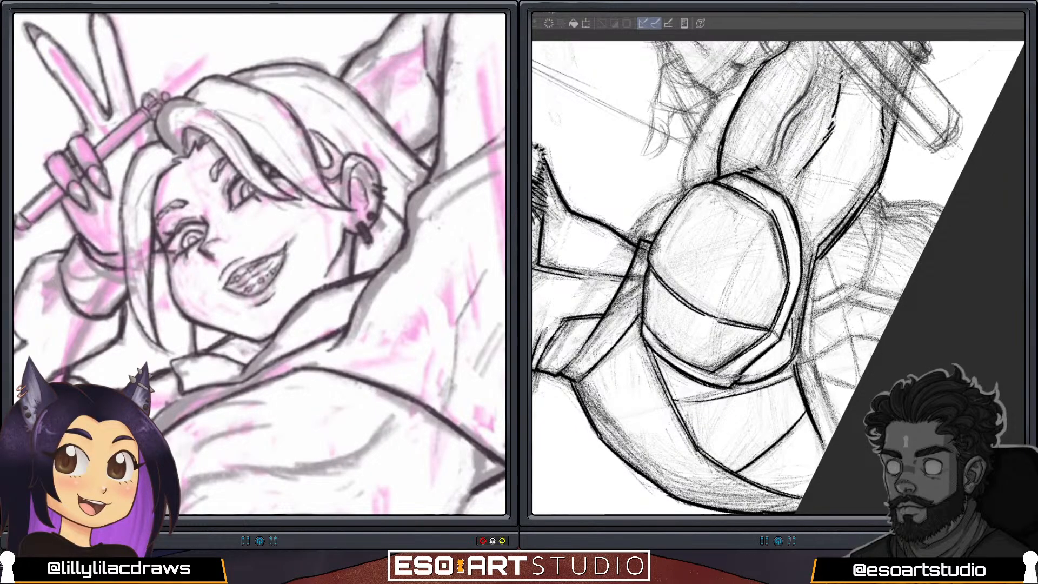
{"action": "left_click_drag", "start_coordinate": [807, 352], "coordinate": [834, 430]}
Undo the strap's last outer-edge stroke and redraw that edge up along the side of the shoulder pad.
{"action": "scroll", "coordinate": [259, 264], "scroll_direction": "down", "scroll_amount": 2}
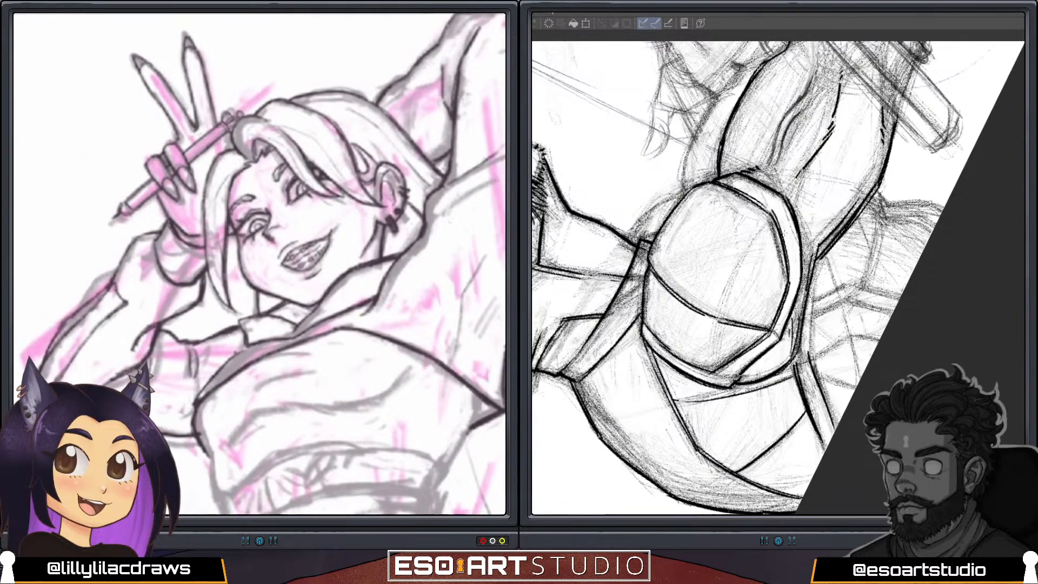
{"action": "key", "text": "ctrl+z"}
{"action": "left_click_drag", "start_coordinate": [837, 425], "coordinate": [809, 352]}
{"action": "left_click_drag", "start_coordinate": [825, 396], "coordinate": [804, 312]}
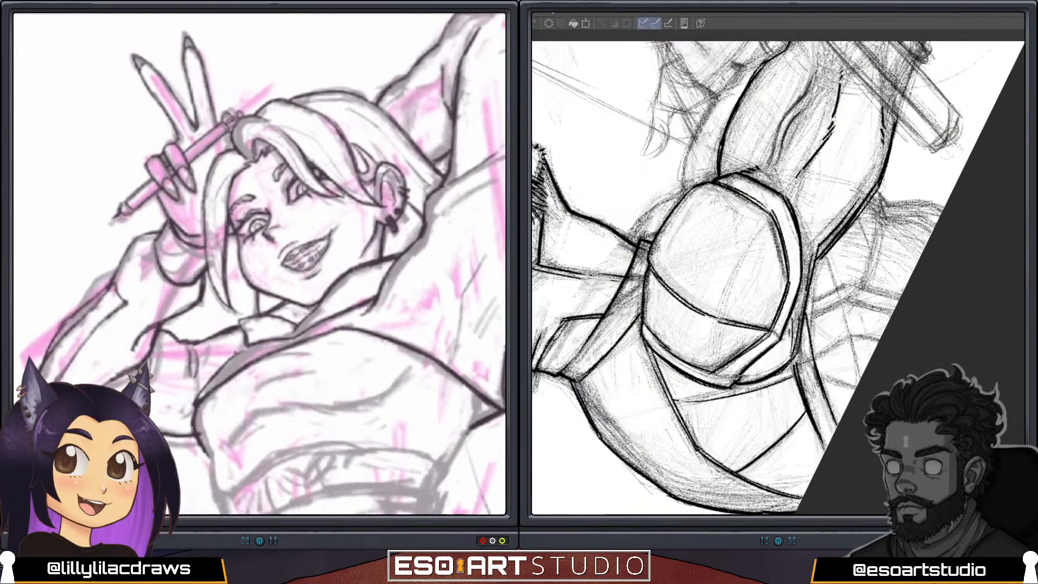
{"action": "scroll", "coordinate": [260, 264], "scroll_direction": "down", "scroll_amount": 4}
{"action": "left_click_drag", "start_coordinate": [812, 373], "coordinate": [804, 321]}
{"action": "scroll", "coordinate": [260, 264], "scroll_direction": "up", "scroll_amount": 3}
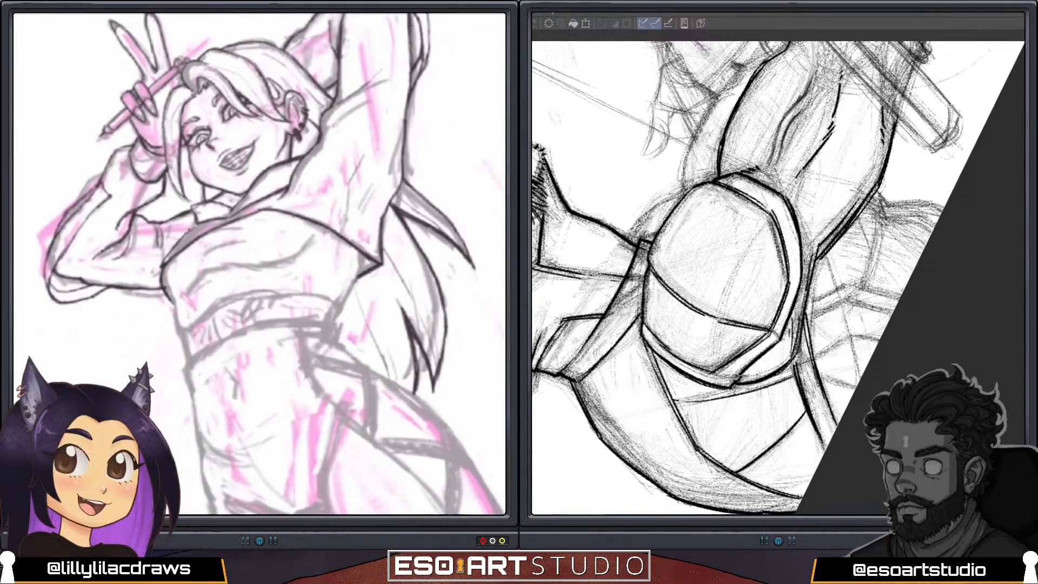
{"action": "scroll", "coordinate": [260, 264], "scroll_direction": "up", "scroll_amount": 1}
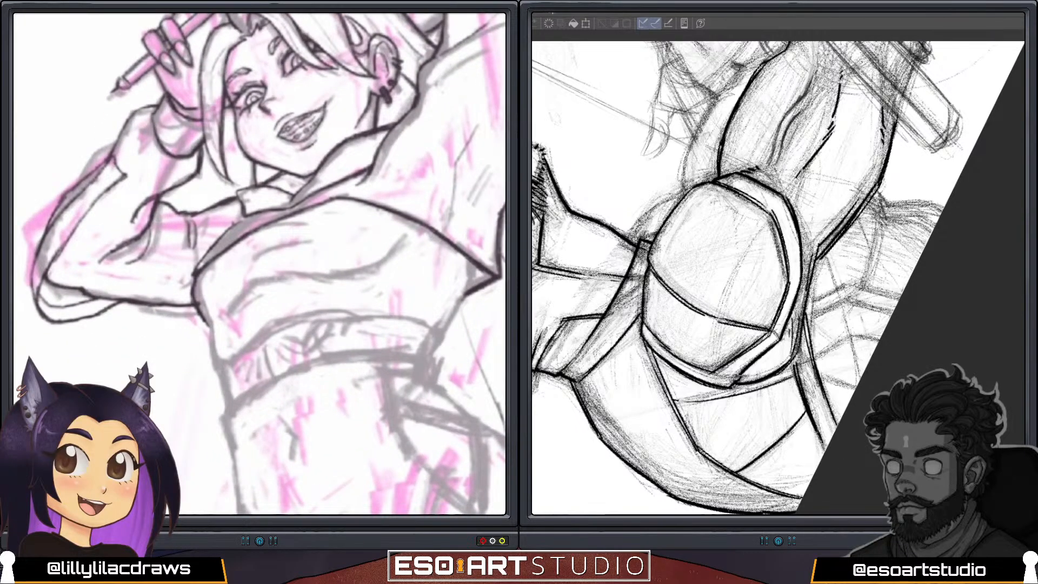
{"action": "scroll", "coordinate": [259, 264], "scroll_direction": "down", "scroll_amount": 1}
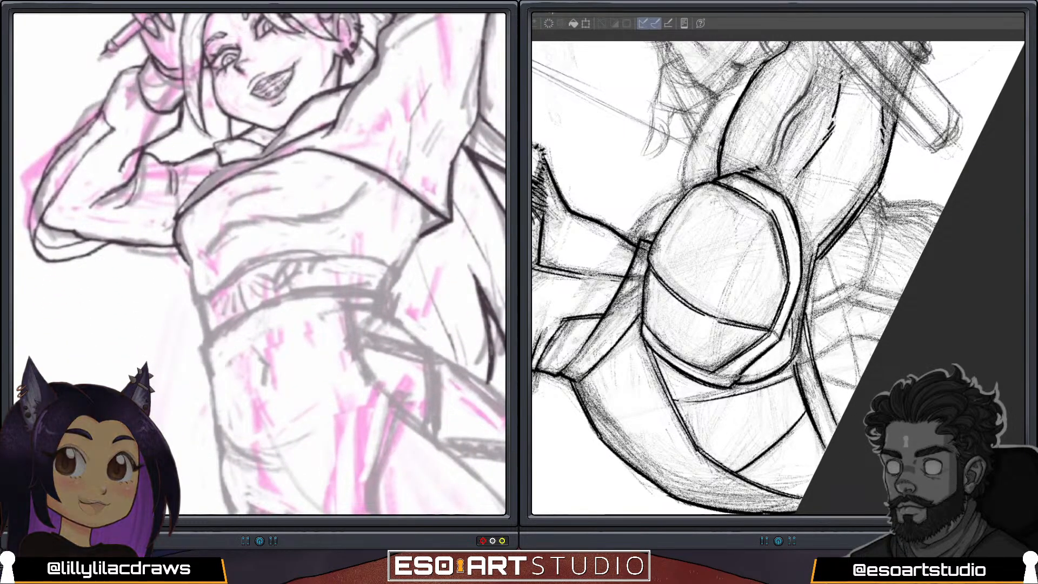
Ink the parallel border lines of the panel branching off the strap beside the masked figure's shoulder pad.
{"action": "mouse_move", "coordinate": [805, 319]}
{"action": "left_mouse_down"}
{"action": "mouse_move", "coordinate": [846, 301]}
{"action": "mouse_move", "coordinate": [850, 279]}
{"action": "left_mouse_up"}
{"action": "scroll", "coordinate": [260, 264], "scroll_direction": "up", "scroll_amount": 2}
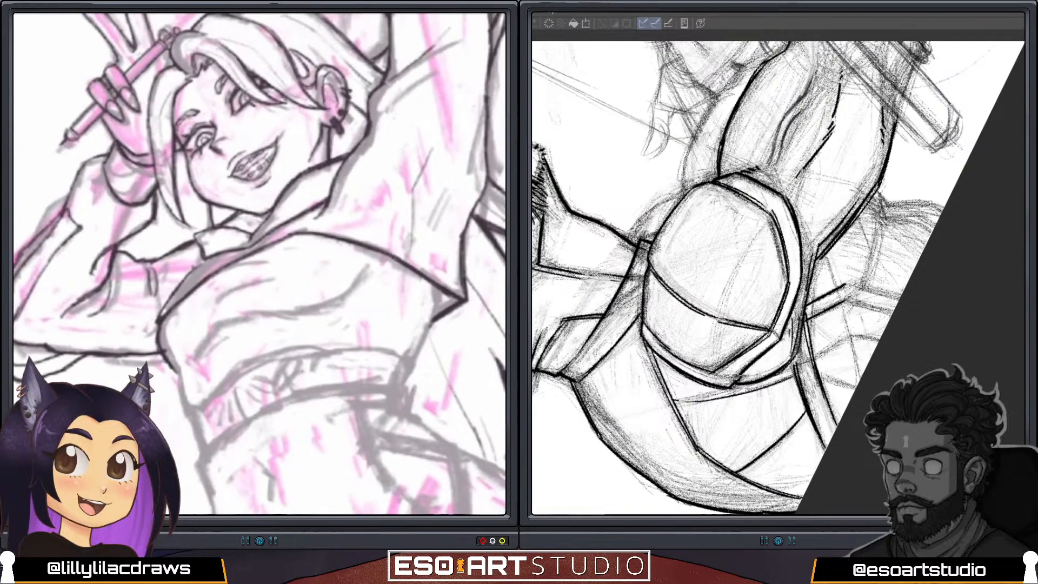
{"action": "key", "text": "ctrl+z"}
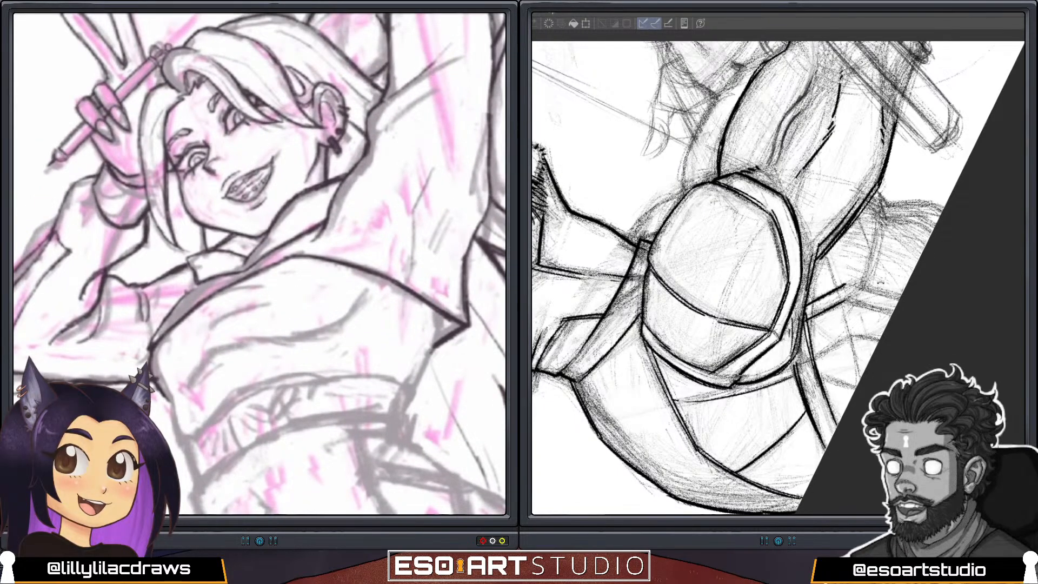
{"action": "left_click_drag", "start_coordinate": [881, 283], "coordinate": [823, 196]}
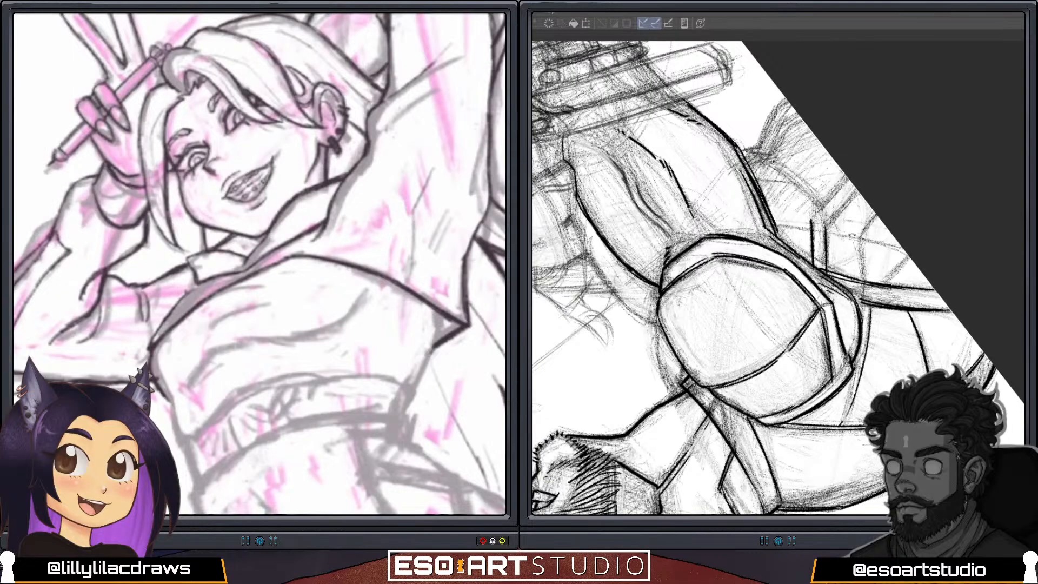
{"action": "left_click_drag", "start_coordinate": [847, 255], "coordinate": [954, 184]}
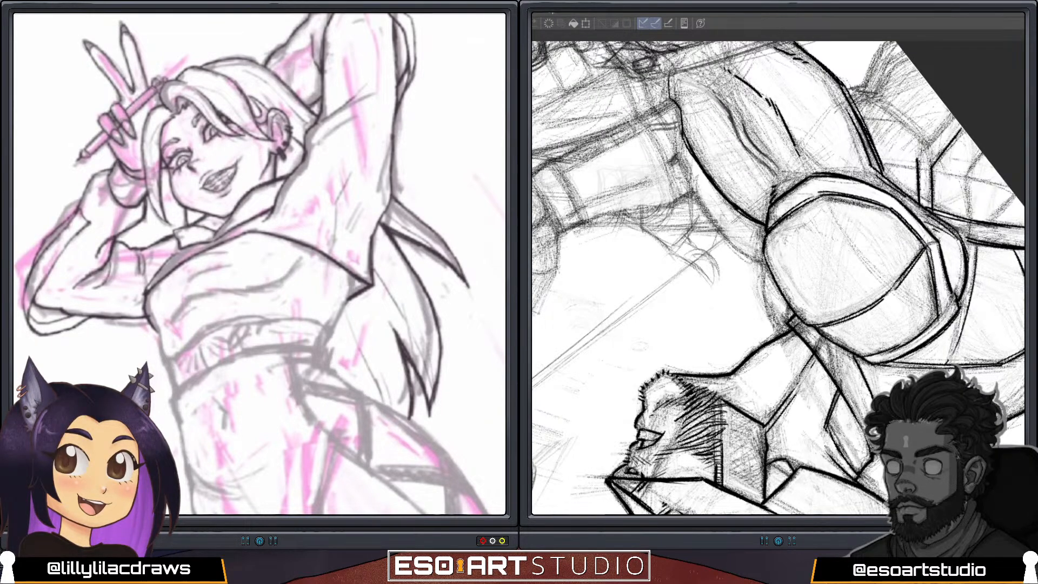
Extend the panel's double border at an angle towards the canvas edge and ink the dividing lines inside it.
{"action": "left_click_drag", "start_coordinate": [915, 160], "coordinate": [952, 110]}
{"action": "left_click_drag", "start_coordinate": [935, 167], "coordinate": [964, 130]}
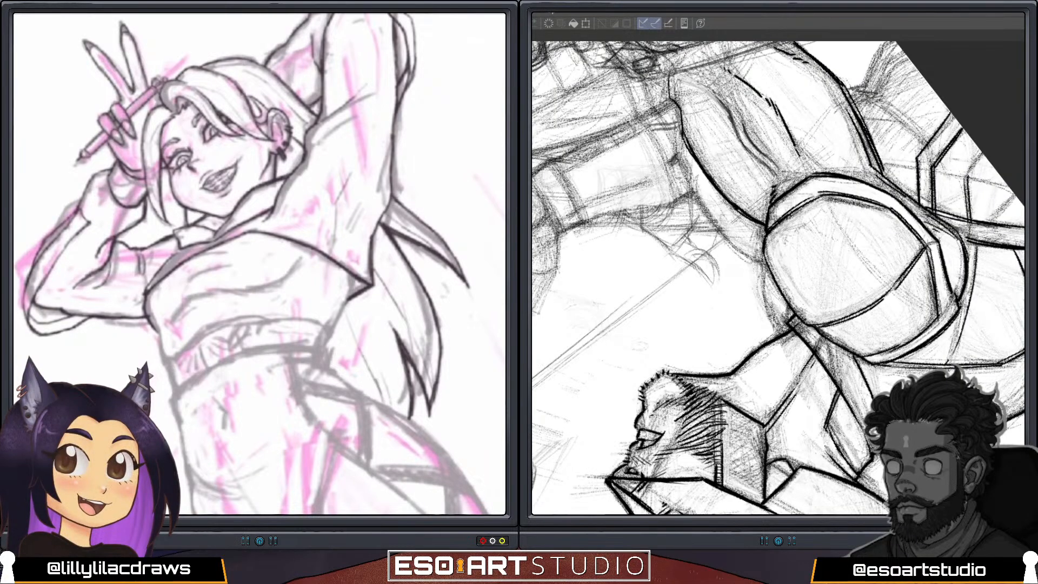
{"action": "left_click_drag", "start_coordinate": [967, 178], "coordinate": [979, 156]}
{"action": "left_click_drag", "start_coordinate": [987, 221], "coordinate": [1014, 193]}
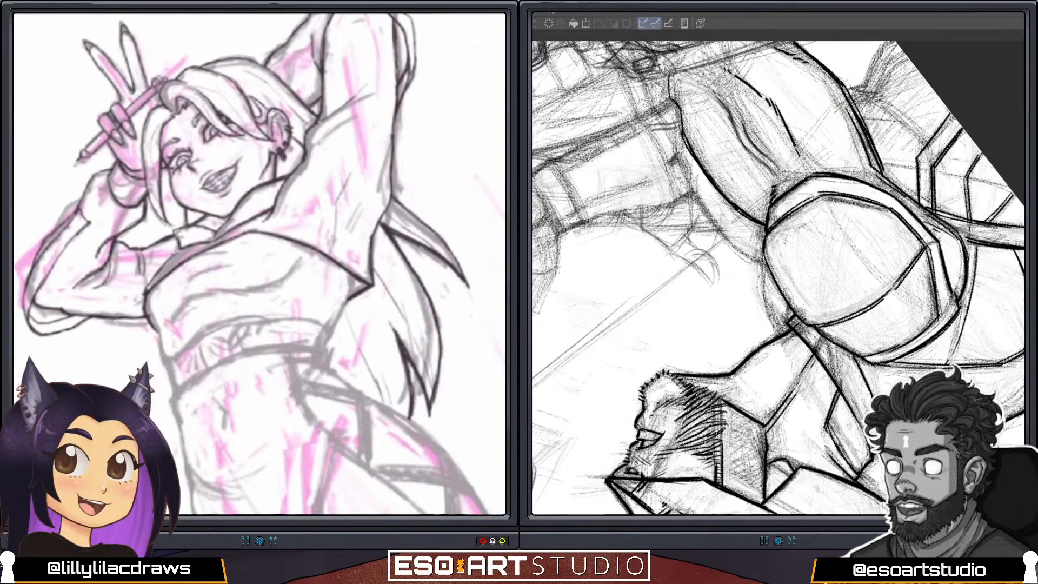
Ink the diagonal lines crossing the dividers inside the panel beside the shoulder pad.
{"action": "left_click_drag", "start_coordinate": [974, 197], "coordinate": [860, 80]}
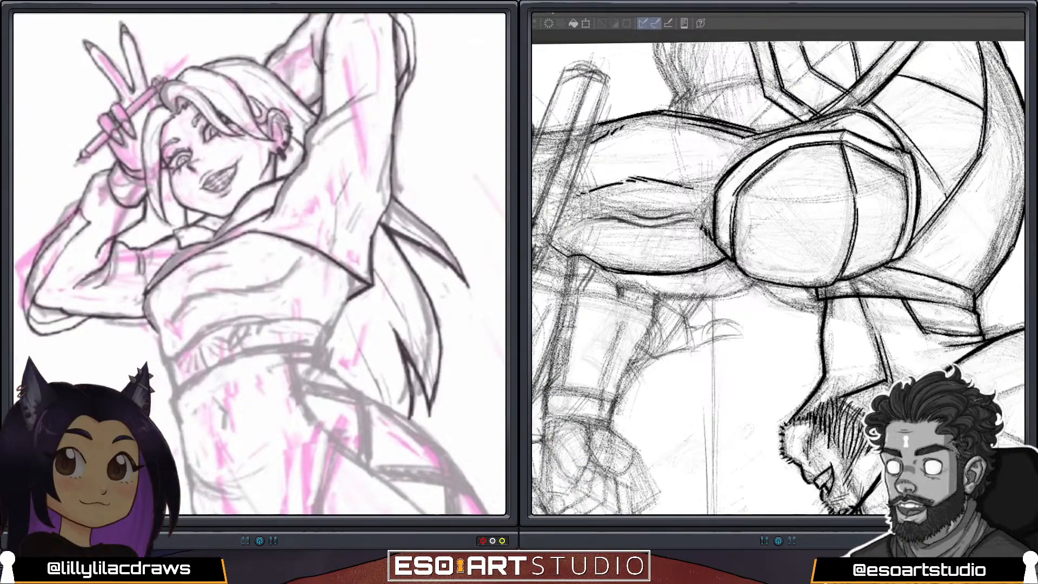
{"action": "left_click_drag", "start_coordinate": [810, 105], "coordinate": [767, 243]}
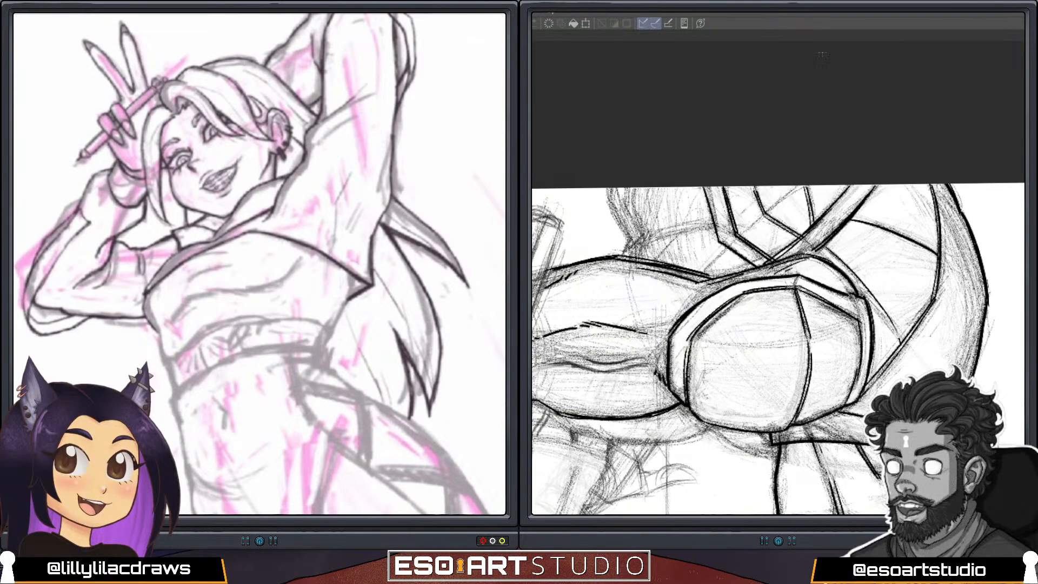
{"action": "left_click_drag", "start_coordinate": [740, 236], "coordinate": [803, 187]}
{"action": "left_click_drag", "start_coordinate": [739, 237], "coordinate": [802, 186]}
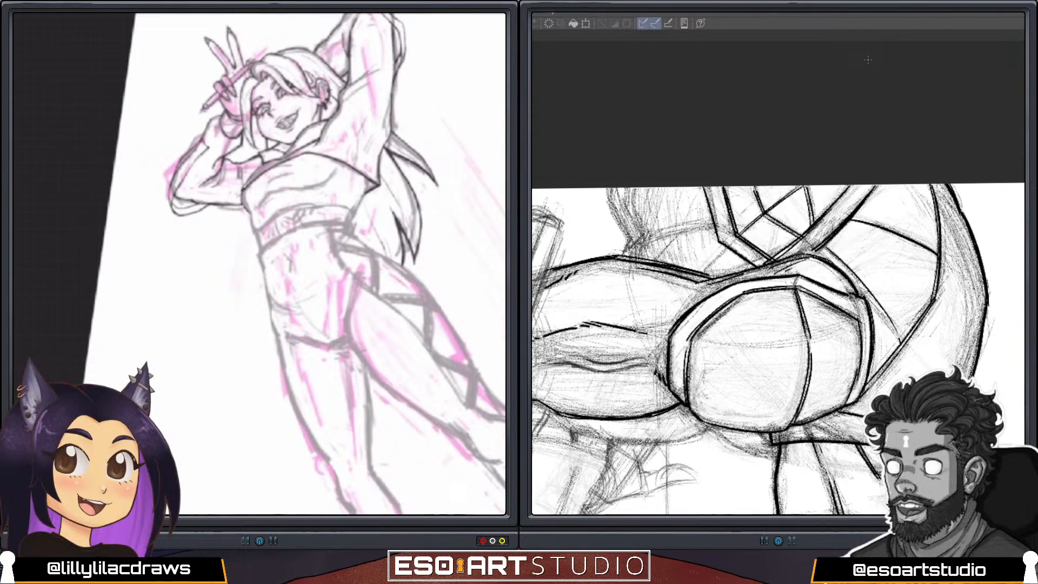
Ink the contour of the form emerging behind the masked figure's upper arm, above the panel beside the shoulder pad.
{"action": "key", "text": "asciicircum"}
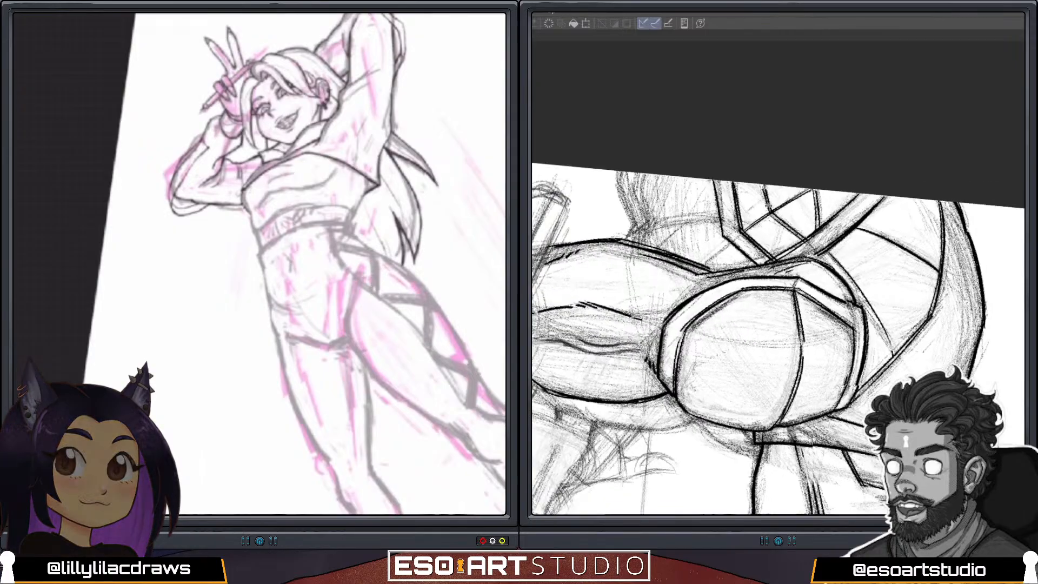
{"action": "scroll", "coordinate": [390, 97], "scroll_direction": "up", "scroll_amount": 4}
{"action": "mouse_move", "coordinate": [757, 119]}
{"action": "left_mouse_down"}
{"action": "mouse_move", "coordinate": [822, 389]}
{"action": "mouse_move", "coordinate": [858, 359]}
{"action": "left_mouse_up"}
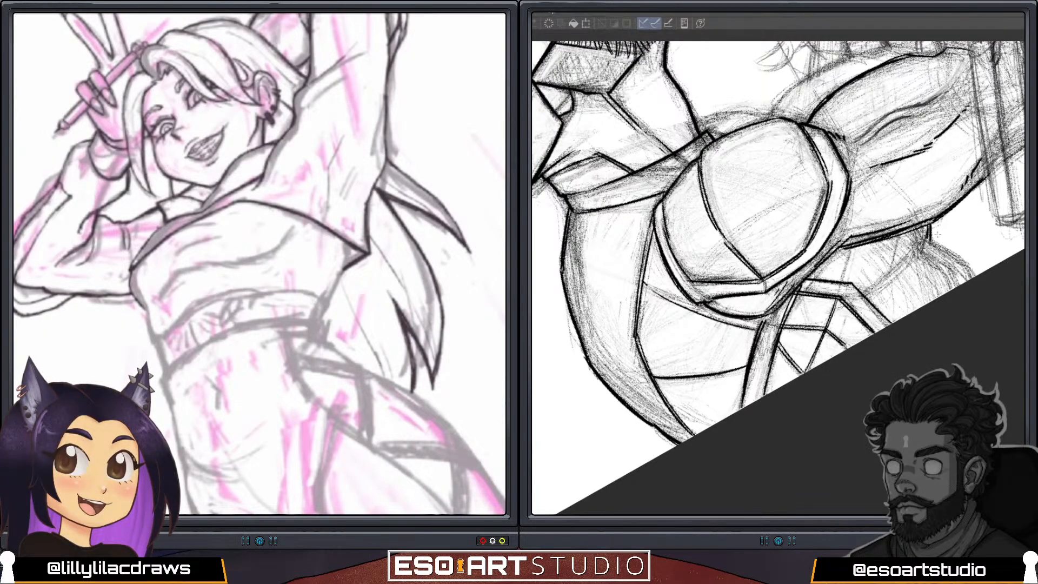
{"action": "left_click_drag", "start_coordinate": [938, 217], "coordinate": [934, 368]}
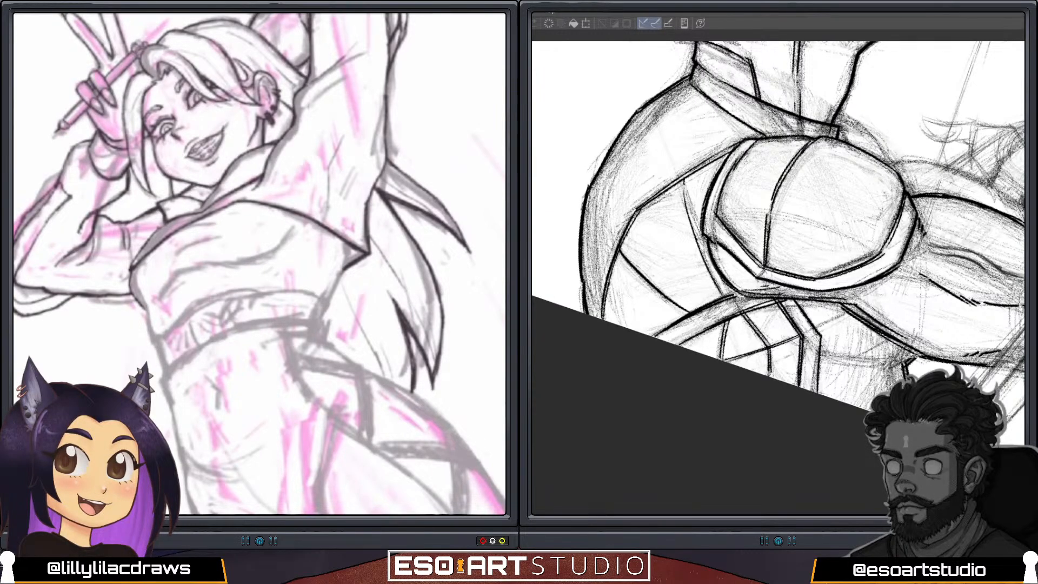
{"action": "left_click_drag", "start_coordinate": [912, 354], "coordinate": [858, 145]}
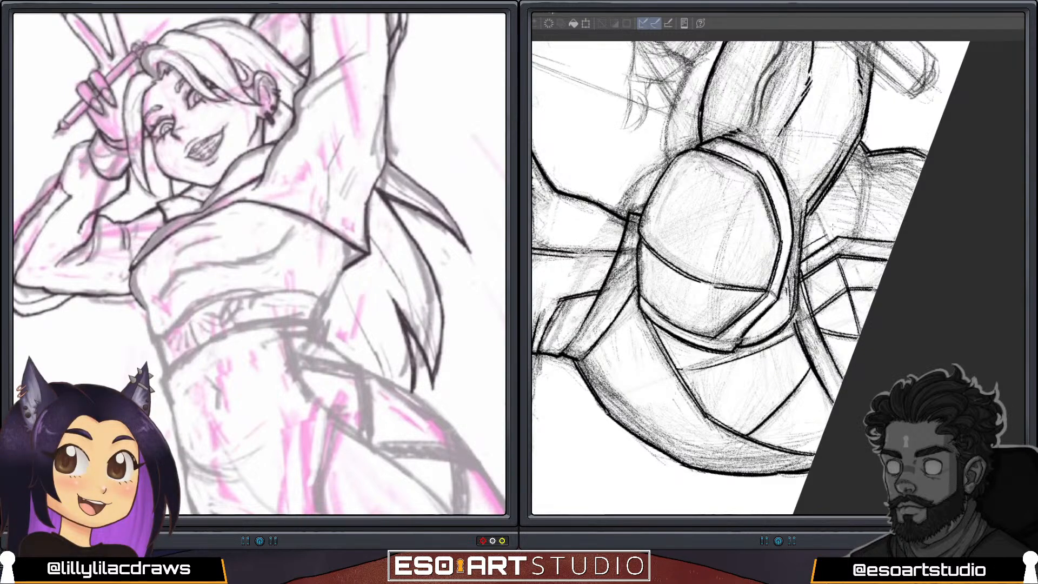
Ink the seam lines running across the form behind the masked figure's upper arm, down to the adjoining panel's border.
{"action": "left_click_drag", "start_coordinate": [812, 209], "coordinate": [827, 235]}
{"action": "left_click_drag", "start_coordinate": [856, 229], "coordinate": [870, 156]}
{"action": "left_click_drag", "start_coordinate": [856, 232], "coordinate": [871, 155]}
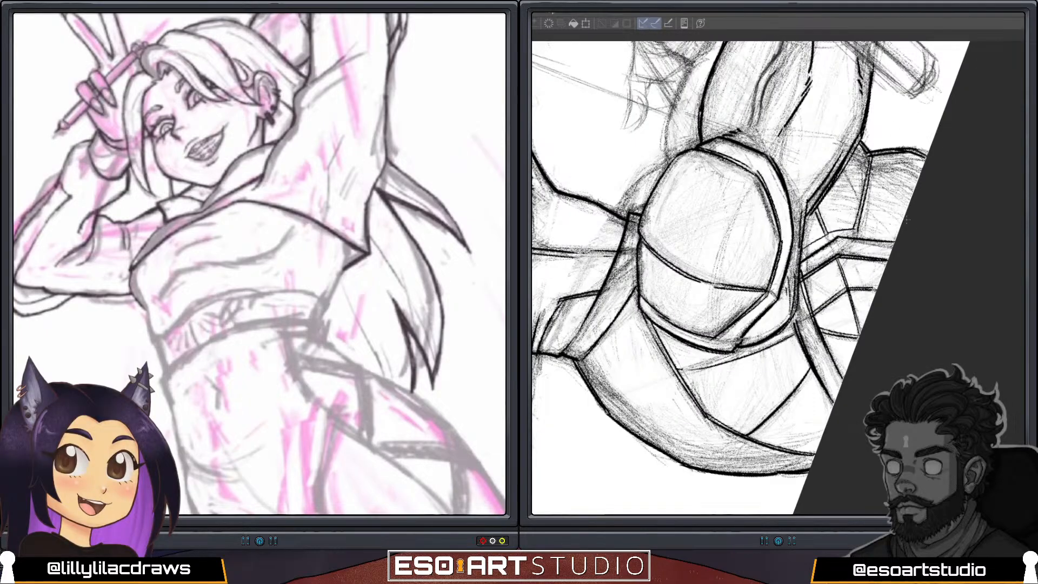
{"action": "left_click_drag", "start_coordinate": [897, 220], "coordinate": [830, 109]}
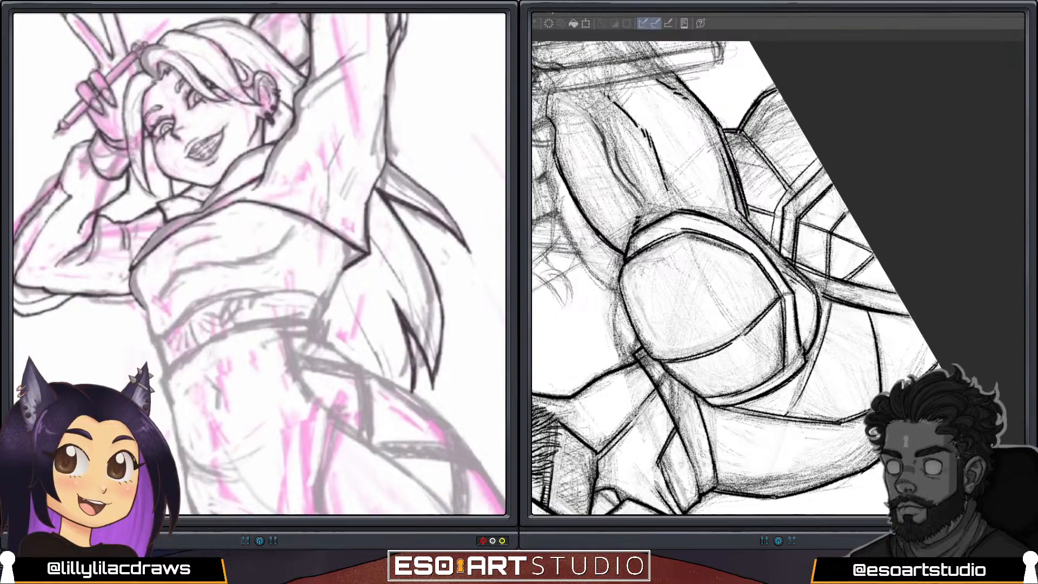
{"action": "mouse_move", "coordinate": [773, 247]}
{"action": "left_mouse_down"}
{"action": "mouse_move", "coordinate": [779, 207]}
{"action": "mouse_move", "coordinate": [819, 161]}
{"action": "left_mouse_up"}
Fill the small gap between the shoulder pad's rim and its outer edge with fine cross-hatching, beside the adjoining panel.
{"action": "mouse_move", "coordinate": [679, 175]}
{"action": "left_mouse_down"}
{"action": "mouse_move", "coordinate": [794, 133]}
{"action": "mouse_move", "coordinate": [923, 263]}
{"action": "left_mouse_up"}
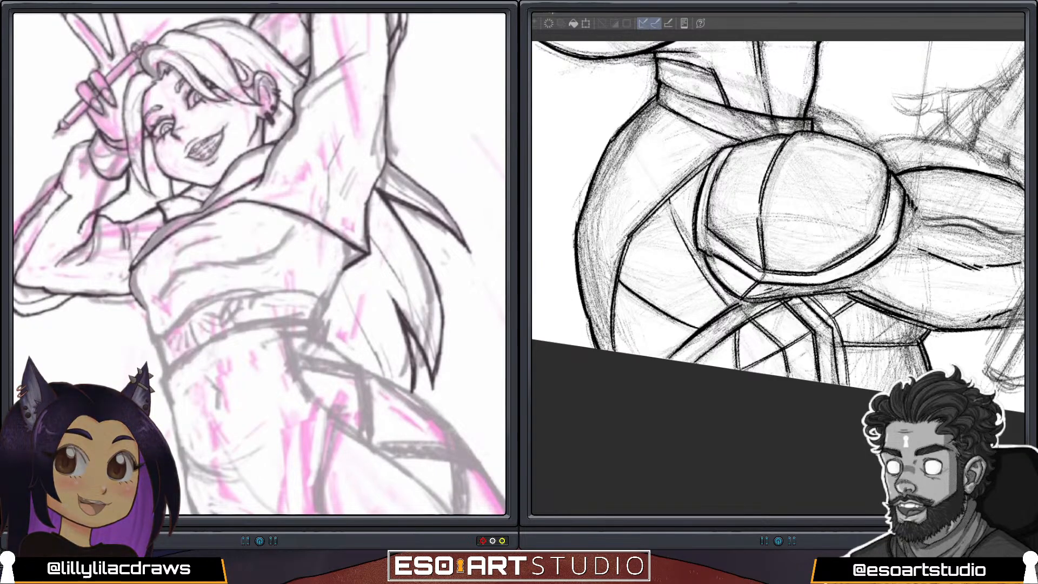
{"action": "mouse_move", "coordinate": [707, 256]}
{"action": "left_mouse_down"}
{"action": "mouse_move", "coordinate": [723, 294]}
{"action": "mouse_move", "coordinate": [738, 294]}
{"action": "left_mouse_up"}
{"action": "left_click_drag", "start_coordinate": [755, 271], "coordinate": [743, 295]}
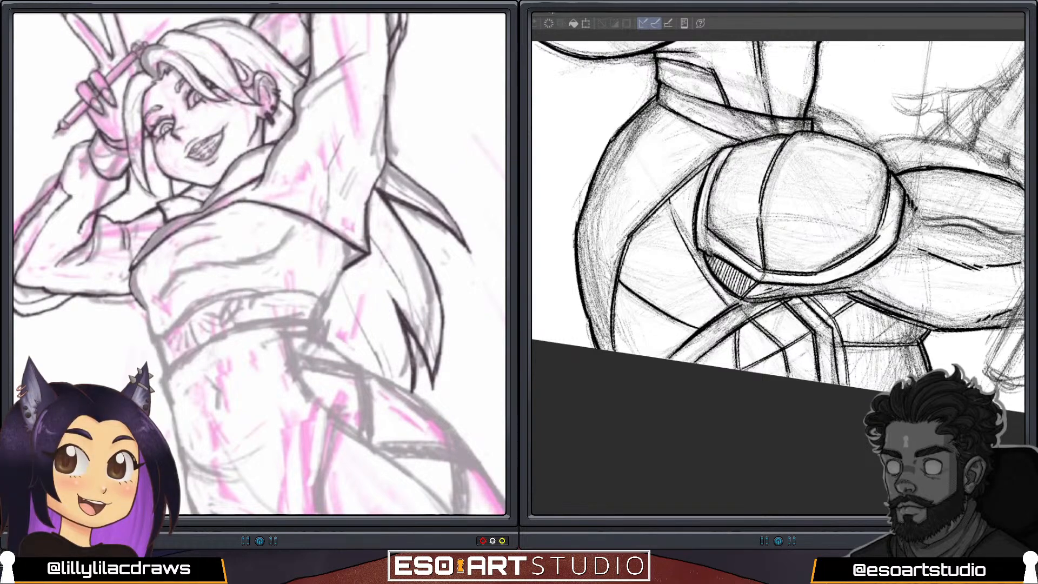
{"action": "mouse_move", "coordinate": [811, 244]}
{"action": "left_mouse_down"}
{"action": "mouse_move", "coordinate": [768, 189]}
{"action": "mouse_move", "coordinate": [735, 181]}
{"action": "left_mouse_up"}
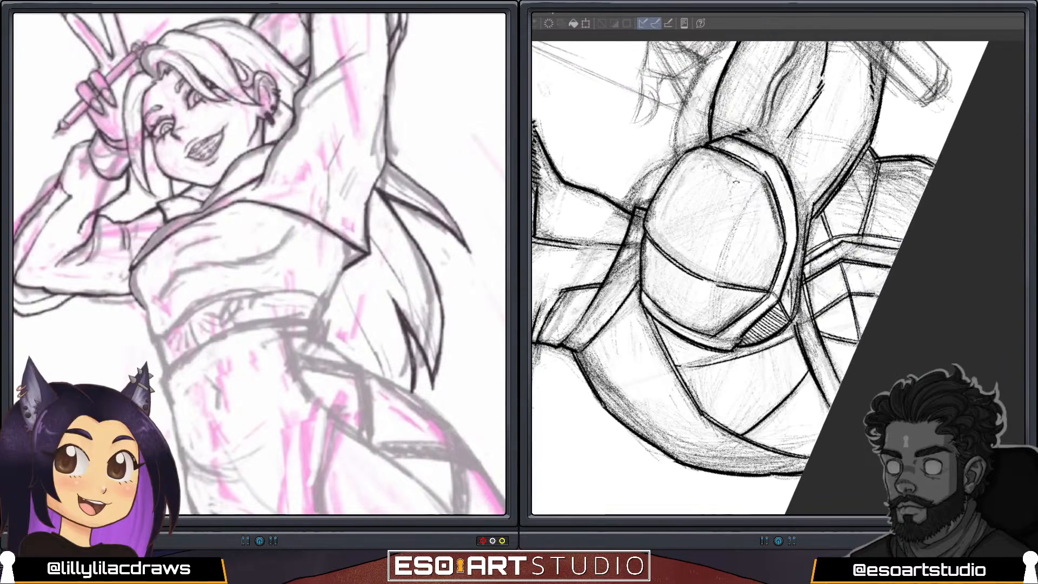
{"action": "mouse_move", "coordinate": [797, 337]}
{"action": "left_mouse_down"}
{"action": "mouse_move", "coordinate": [846, 225]}
{"action": "mouse_move", "coordinate": [782, 175]}
{"action": "mouse_move", "coordinate": [805, 124]}
{"action": "left_mouse_up"}
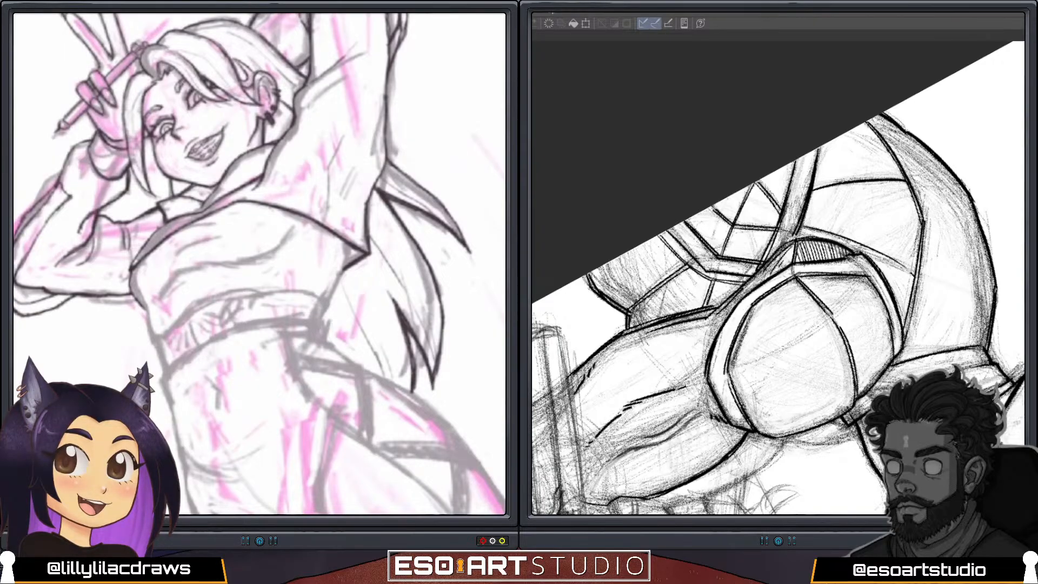
{"action": "mouse_move", "coordinate": [808, 241]}
{"action": "left_mouse_down"}
{"action": "mouse_move", "coordinate": [799, 263]}
{"action": "mouse_move", "coordinate": [830, 263]}
{"action": "left_mouse_up"}
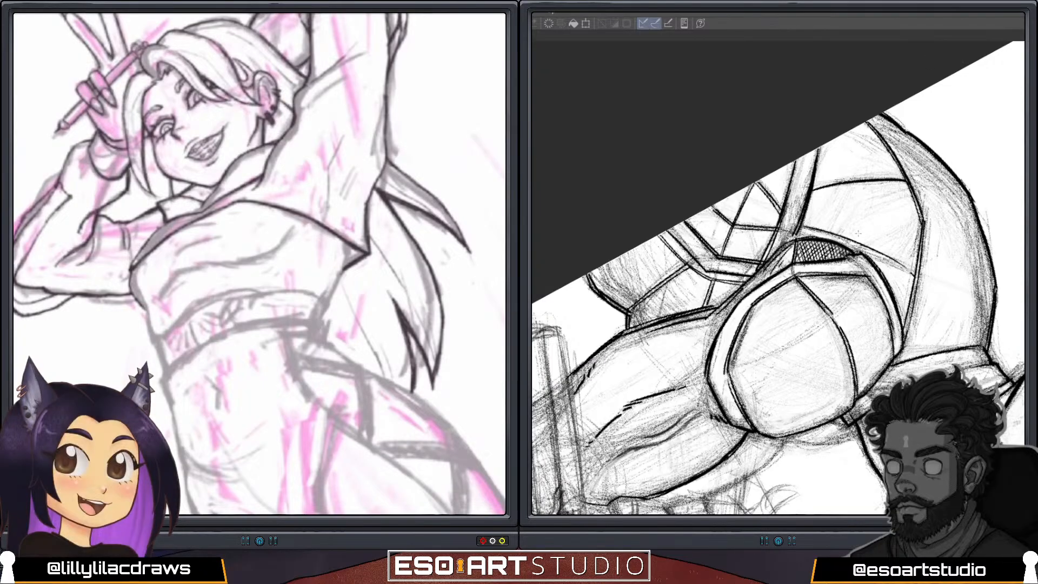
Ink the curved contour of the shoulder showing behind the shoulder pad, between the strap and the raised arm.
{"action": "mouse_move", "coordinate": [741, 417]}
{"action": "left_mouse_down"}
{"action": "mouse_move", "coordinate": [815, 417]}
{"action": "mouse_move", "coordinate": [913, 231]}
{"action": "mouse_move", "coordinate": [860, 160]}
{"action": "left_mouse_up"}
{"action": "mouse_move", "coordinate": [926, 251]}
{"action": "left_mouse_down"}
{"action": "mouse_move", "coordinate": [902, 193]}
{"action": "mouse_move", "coordinate": [771, 265]}
{"action": "left_mouse_up"}
{"action": "left_click_drag", "start_coordinate": [603, 290], "coordinate": [715, 306]}
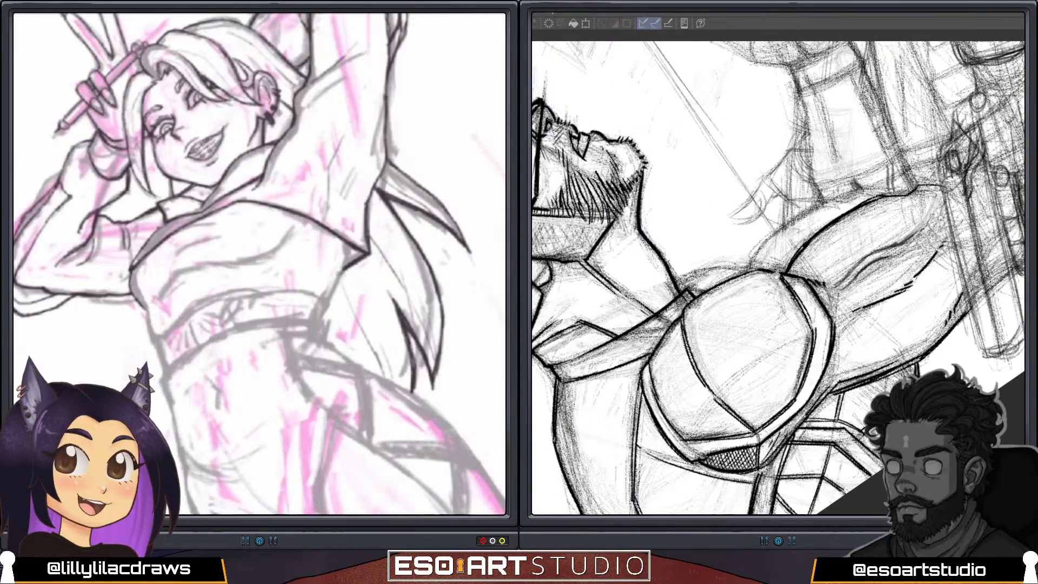
{"action": "mouse_move", "coordinate": [743, 338]}
{"action": "left_mouse_down"}
{"action": "mouse_move", "coordinate": [788, 352]}
{"action": "mouse_move", "coordinate": [836, 335]}
{"action": "mouse_move", "coordinate": [822, 357]}
{"action": "left_mouse_up"}
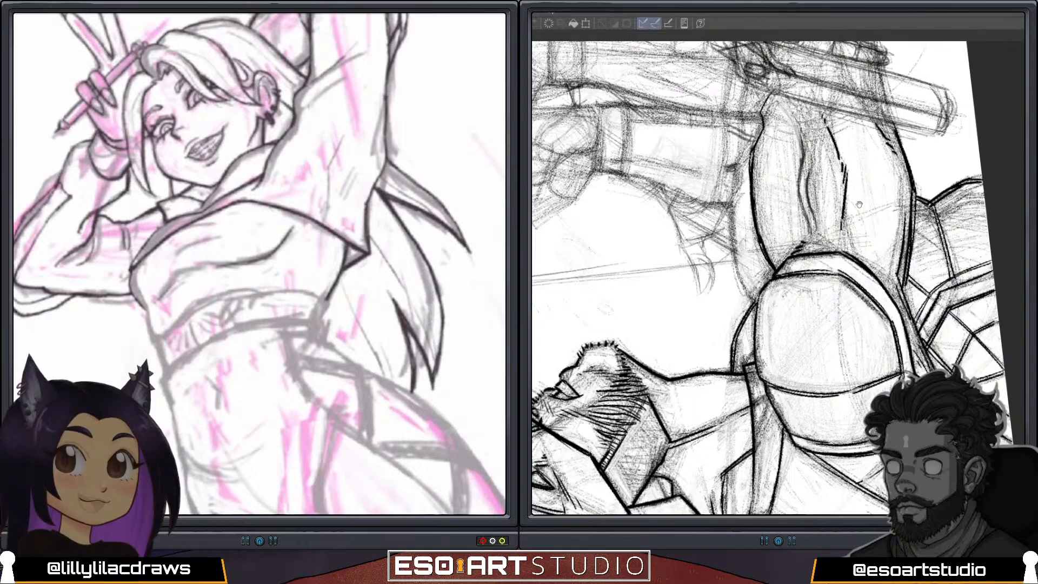
{"action": "left_click_drag", "start_coordinate": [877, 247], "coordinate": [787, 203]}
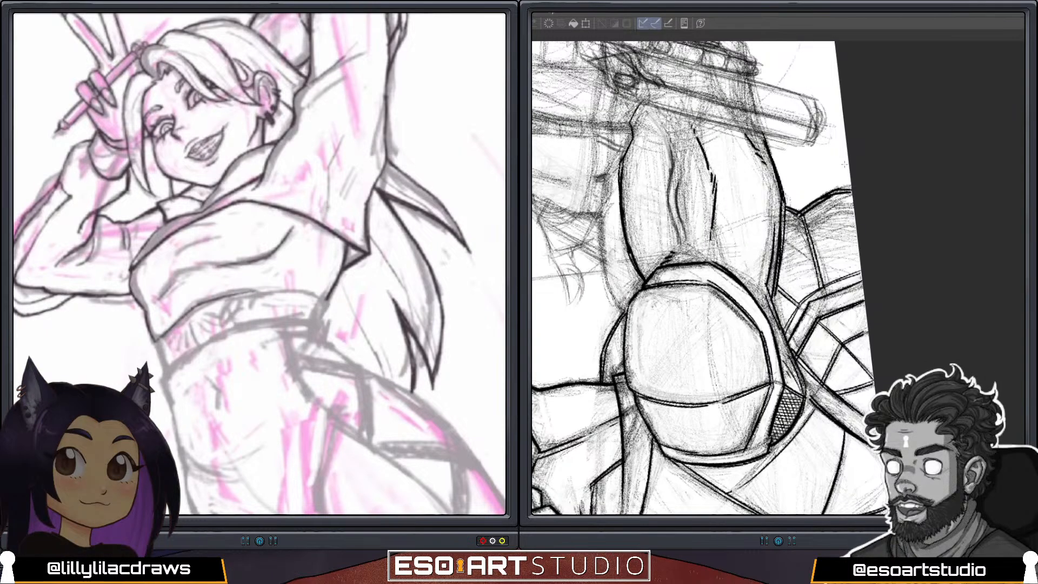
Redraw the posed figure's cropped jacket hem and its corner, and darken the radiating fabric folds at the waist below it.
{"action": "mouse_move", "coordinate": [289, 289]}
{"action": "left_mouse_down"}
{"action": "mouse_move", "coordinate": [325, 299]}
{"action": "mouse_move", "coordinate": [277, 288]}
{"action": "left_mouse_up"}
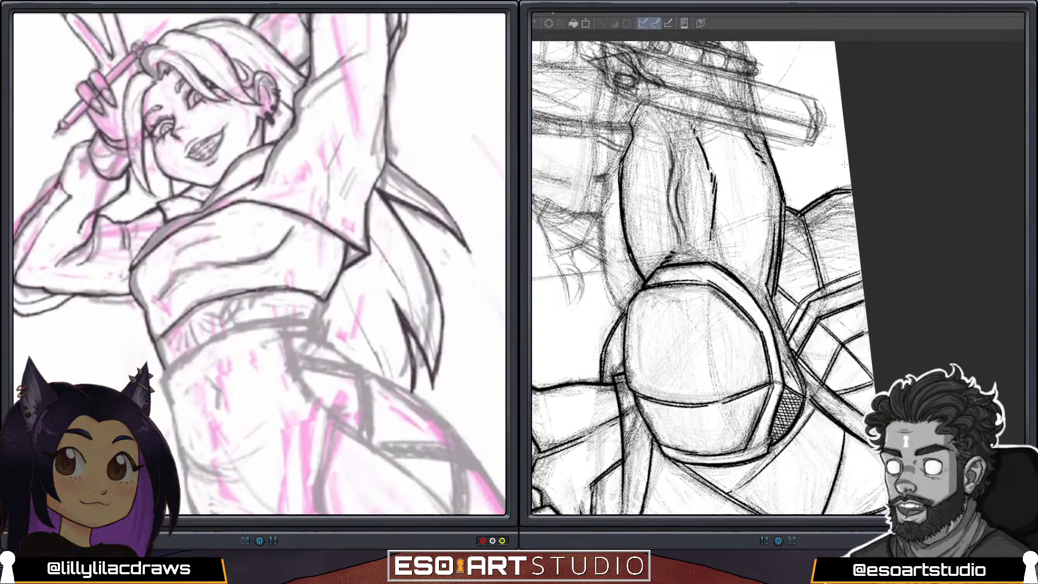
{"action": "left_click_drag", "start_coordinate": [326, 301], "coordinate": [313, 319]}
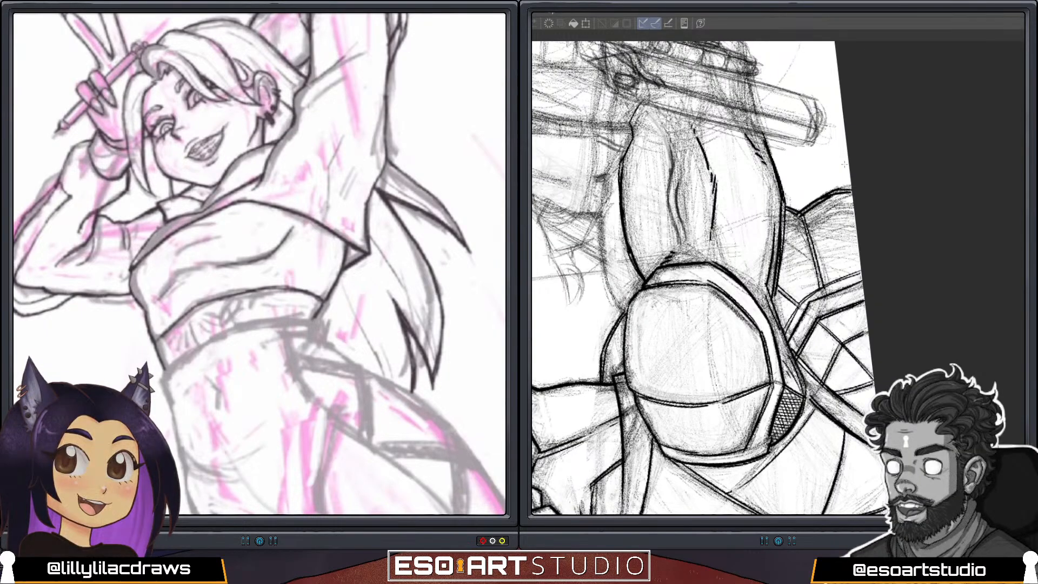
{"action": "mouse_move", "coordinate": [155, 328]}
{"action": "left_mouse_down"}
{"action": "mouse_move", "coordinate": [187, 301]}
{"action": "mouse_move", "coordinate": [247, 283]}
{"action": "mouse_move", "coordinate": [308, 287]}
{"action": "left_mouse_up"}
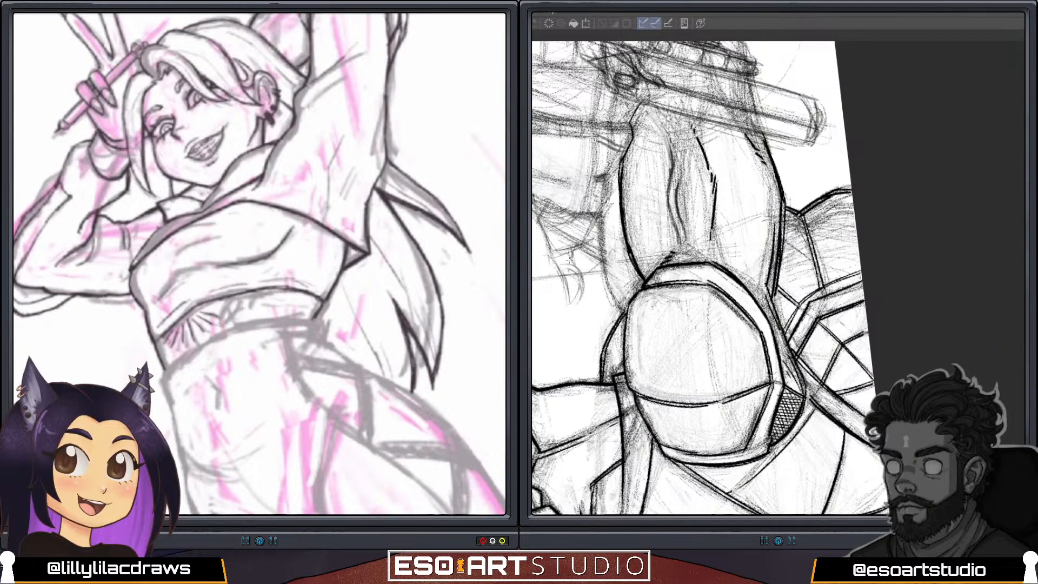
{"action": "key", "text": "ctrl+z"}
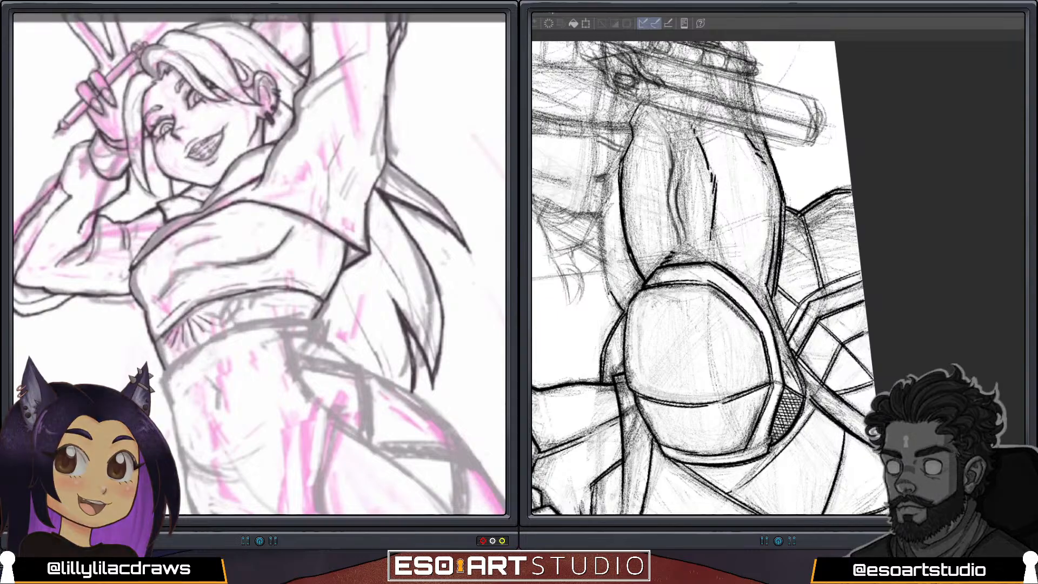
{"action": "key", "text": "ctrl+z"}
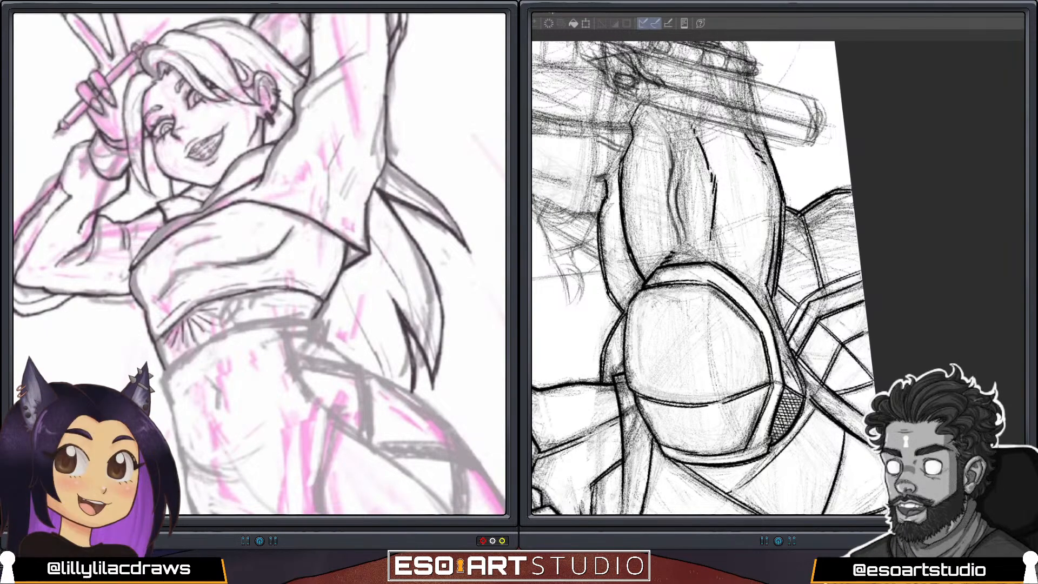
Examine the posed figure's face, jacket and waist, and the masked figure's inked arm against the sketched weapon and hands.
{"action": "scroll", "coordinate": [260, 264], "scroll_direction": "up", "scroll_amount": 5}
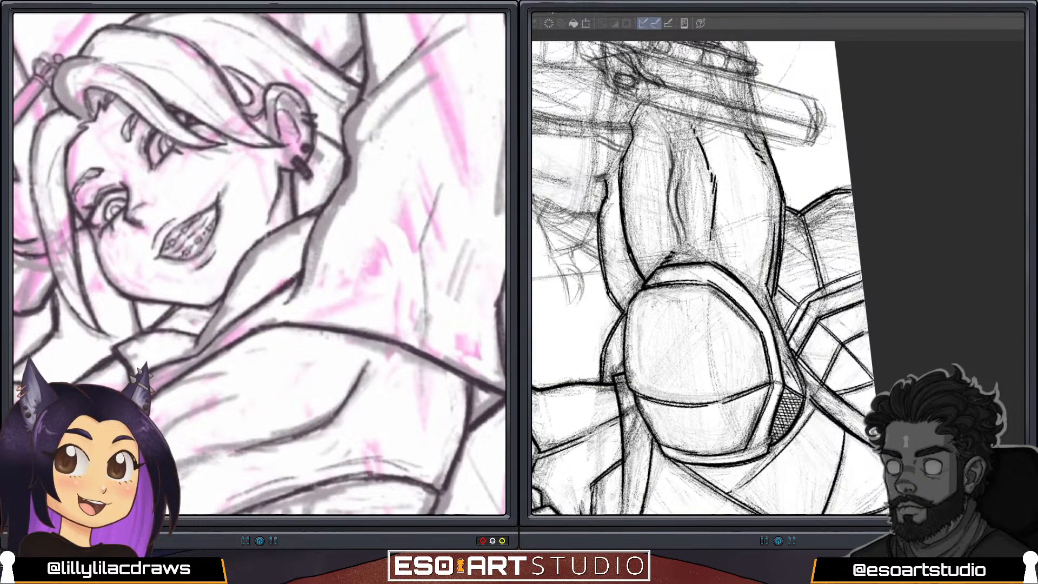
{"action": "left_click_drag", "start_coordinate": [725, 178], "coordinate": [879, 226]}
{"action": "left_click_drag", "start_coordinate": [903, 165], "coordinate": [908, 167]}
{"action": "scroll", "coordinate": [260, 264], "scroll_direction": "down", "scroll_amount": 5}
{"action": "scroll", "coordinate": [260, 264], "scroll_direction": "down", "scroll_amount": 5}
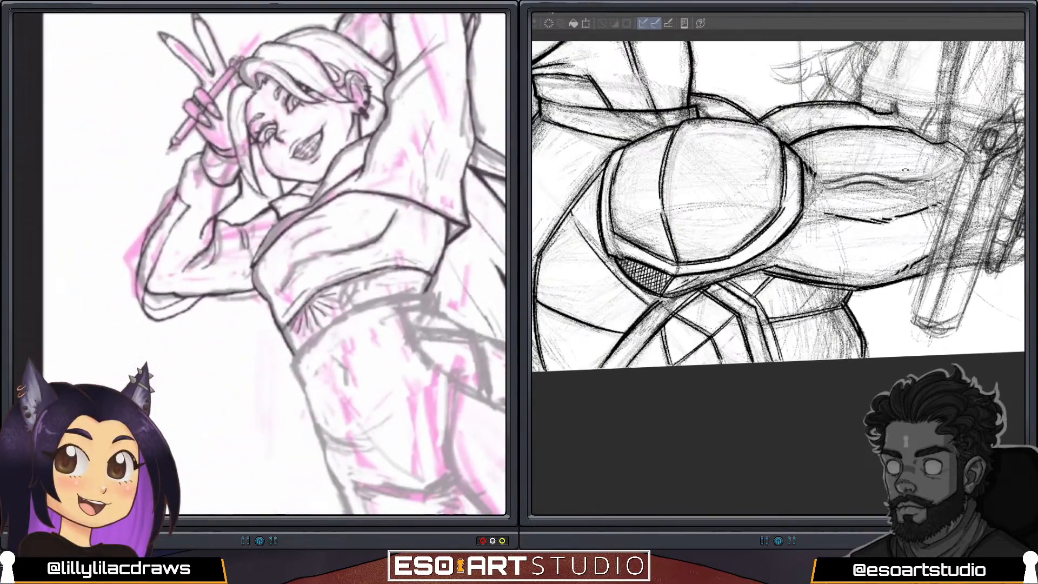
{"action": "scroll", "coordinate": [259, 264], "scroll_direction": "up", "scroll_amount": 3}
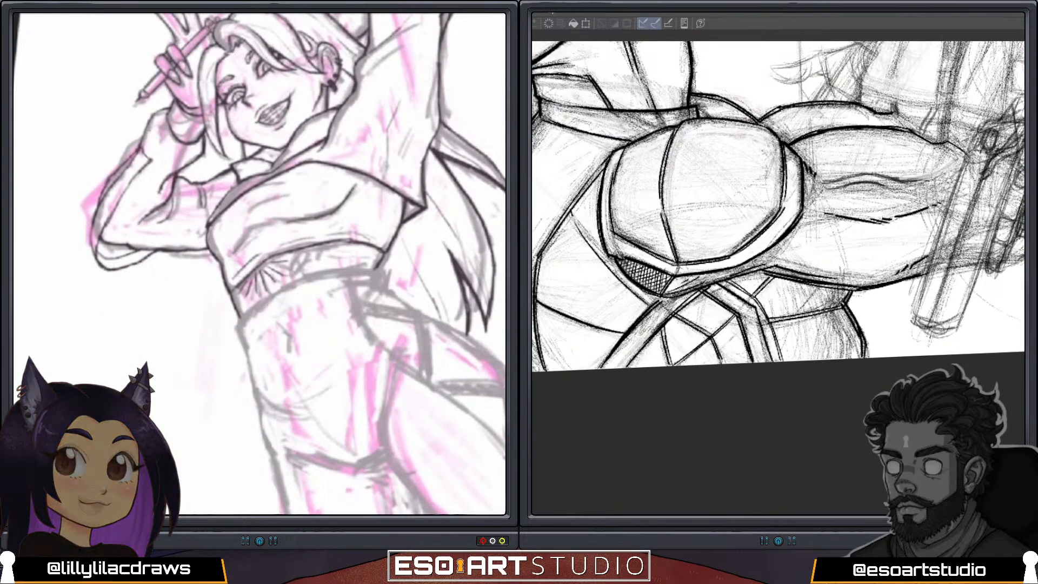
{"action": "left_click_drag", "start_coordinate": [940, 149], "coordinate": [825, 246]}
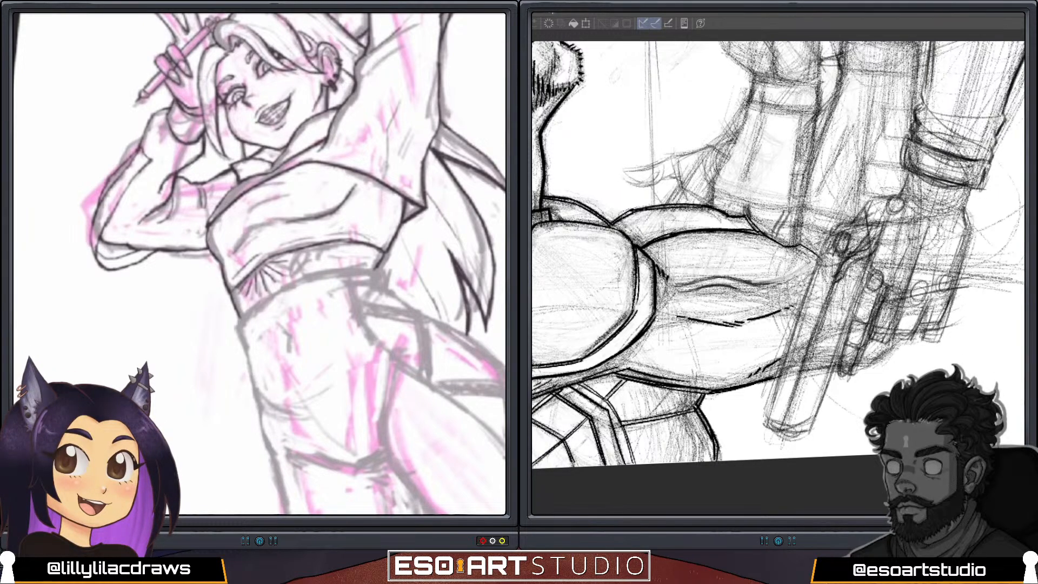
{"action": "key", "text": "ctrl+minus"}
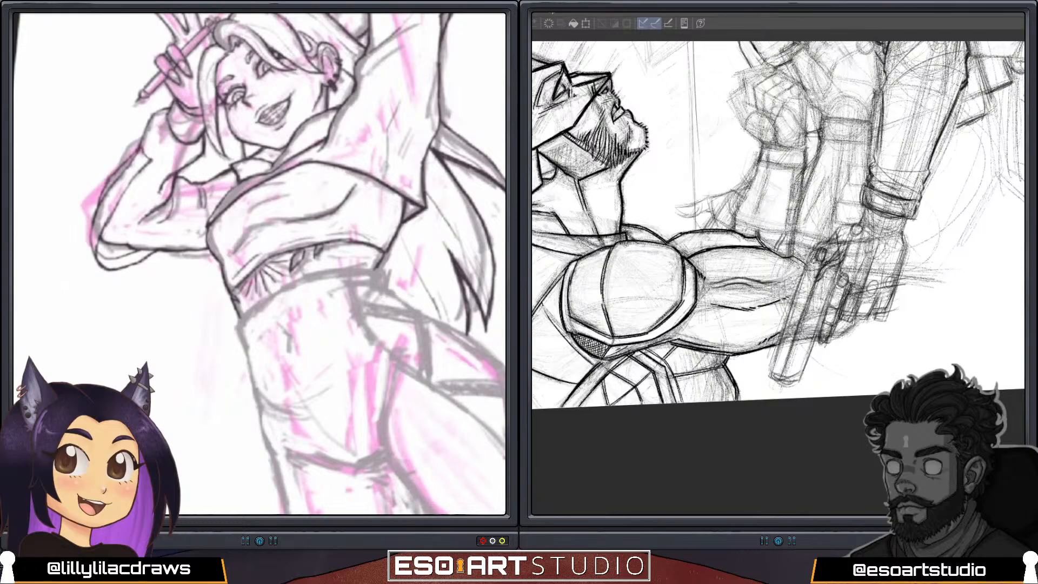
{"action": "key", "text": "shift+space"}
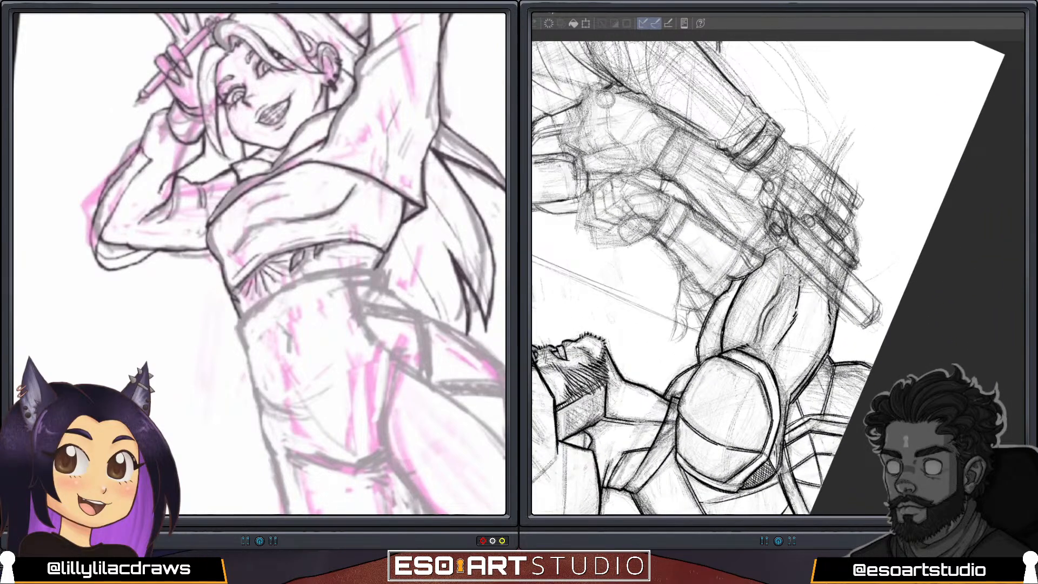
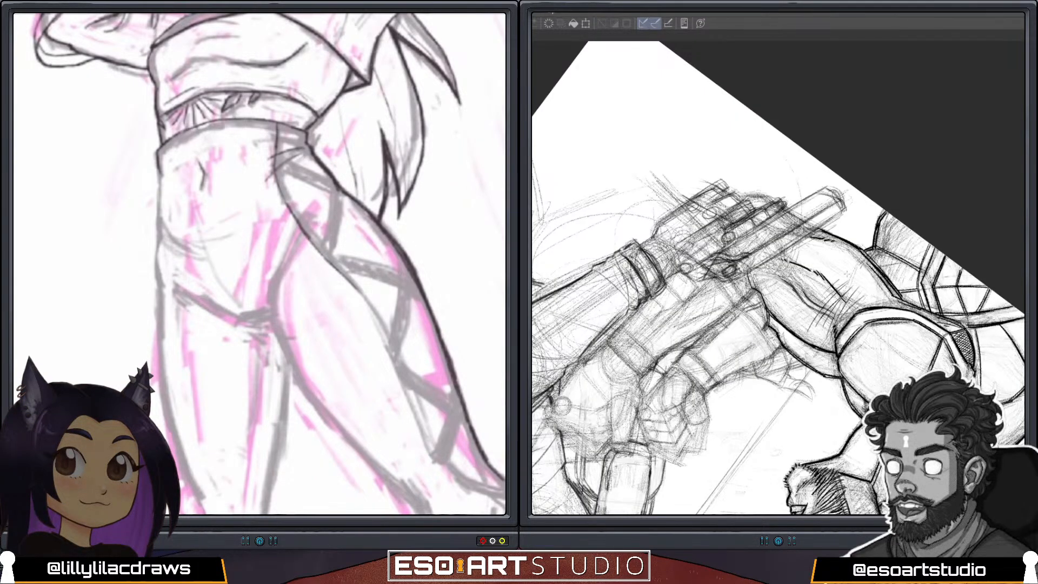
Ink the posed figure's hip, crotch line and straight leg contours, and try short hatching strokes along the masked figure's arm muscle.
{"action": "left_click_drag", "start_coordinate": [817, 296], "coordinate": [837, 256]}
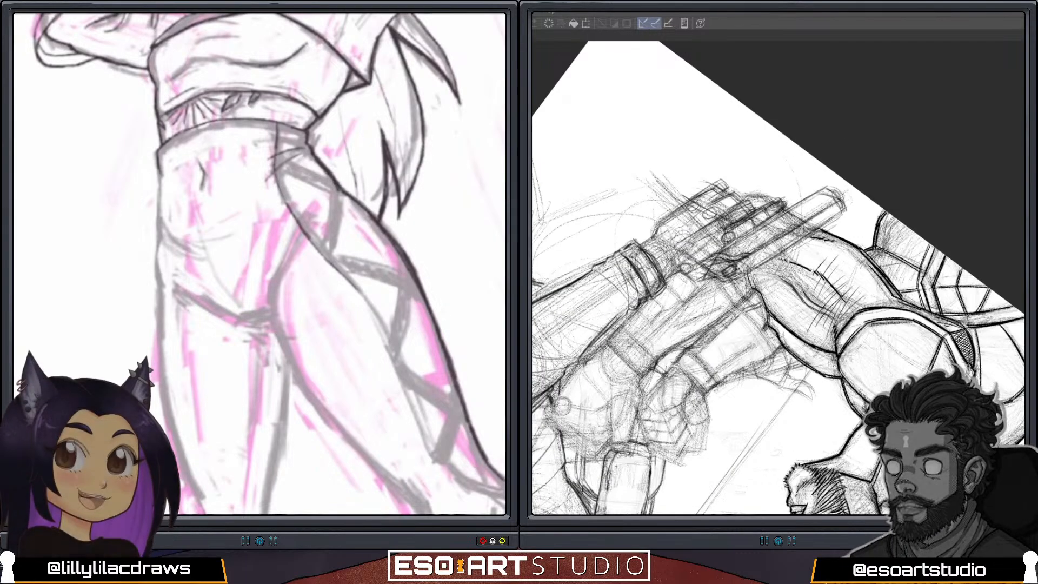
{"action": "scroll", "coordinate": [260, 264], "scroll_direction": "down", "scroll_amount": 5}
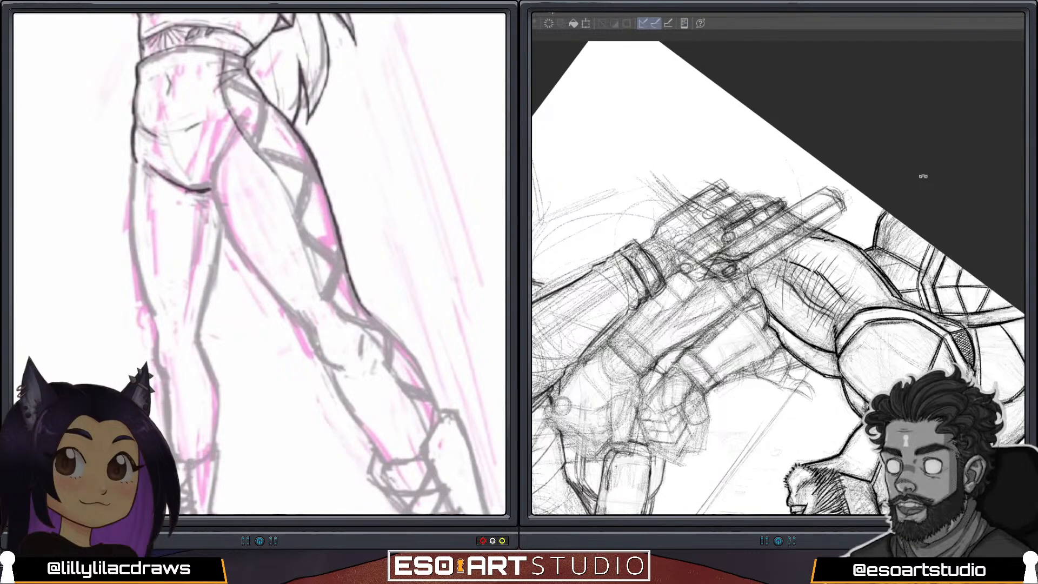
{"action": "left_click_drag", "start_coordinate": [901, 279], "coordinate": [846, 205]}
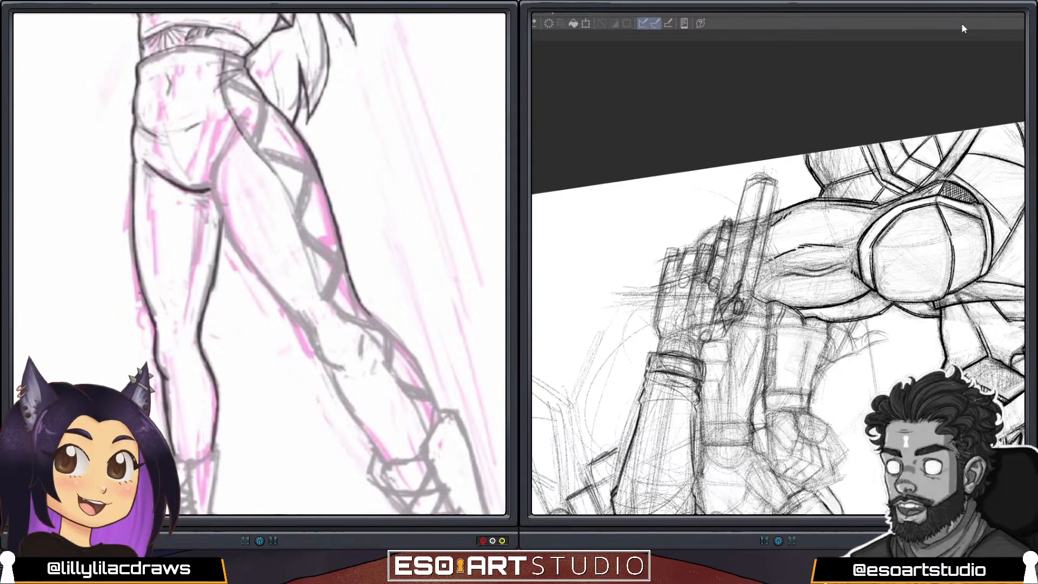
{"action": "key", "text": "shift+space"}
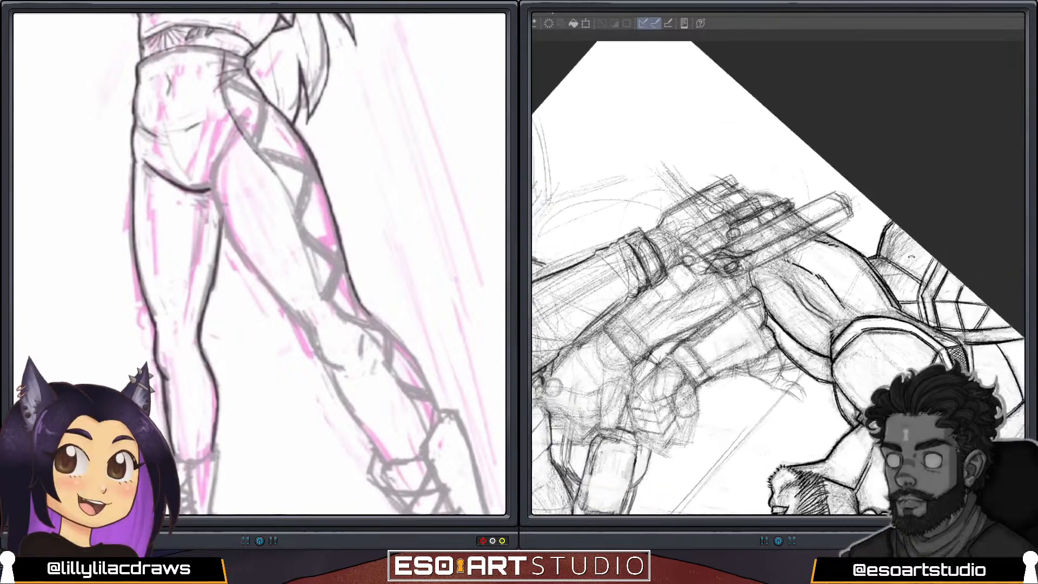
{"action": "left_click_drag", "start_coordinate": [874, 146], "coordinate": [843, 127]}
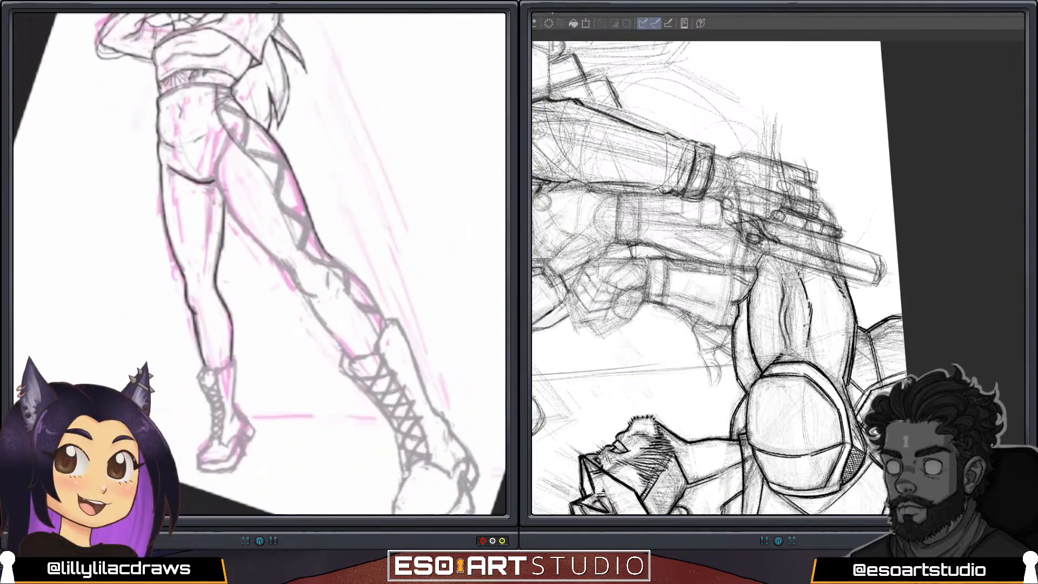
Ink the posed figure's outstretched leg from the crotch past the knee to the boot, and hatch the masked figure's raised arm.
{"action": "scroll", "coordinate": [259, 263], "scroll_direction": "down", "scroll_amount": 3}
{"action": "scroll", "coordinate": [259, 264], "scroll_direction": "up", "scroll_amount": 5}
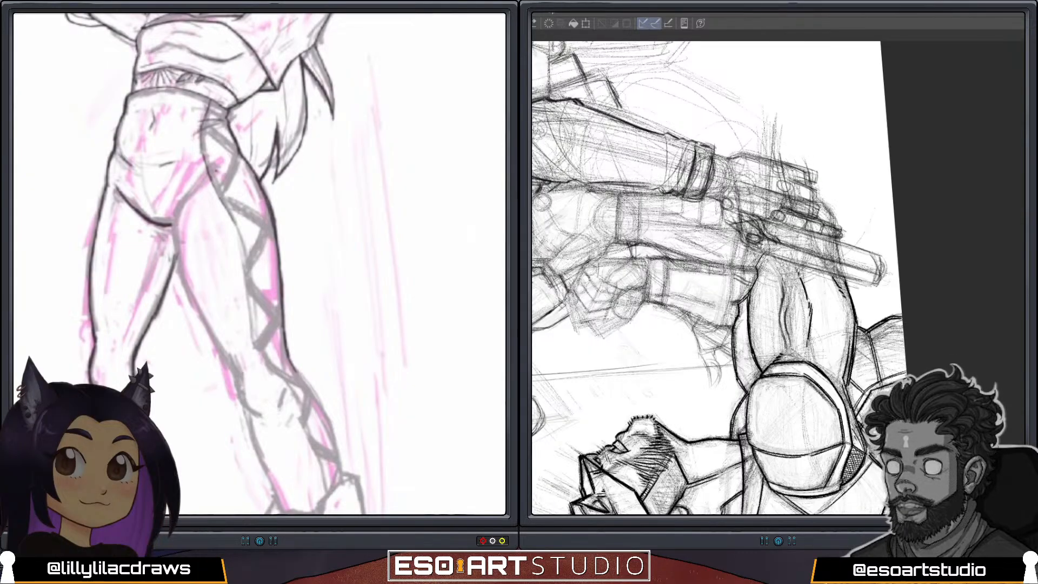
{"action": "key", "text": "ctrl+z"}
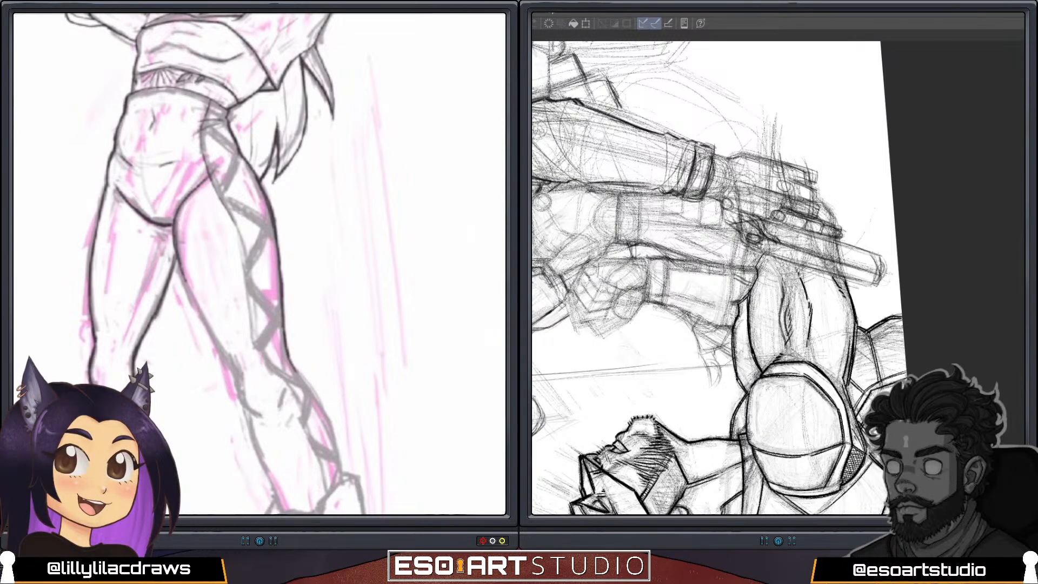
{"action": "left_click_drag", "start_coordinate": [183, 280], "coordinate": [263, 422]}
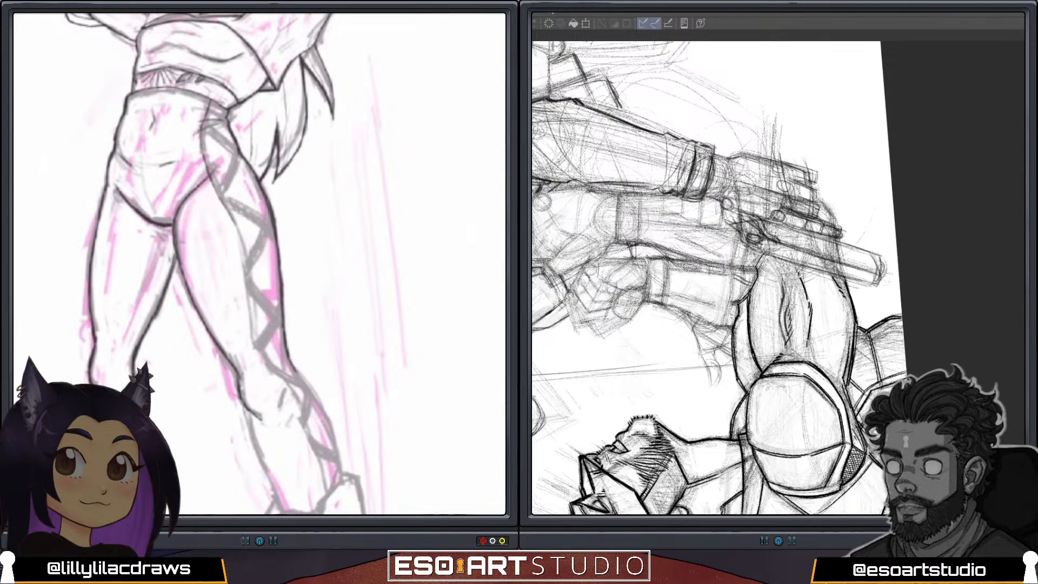
{"action": "left_click_drag", "start_coordinate": [235, 369], "coordinate": [237, 386]}
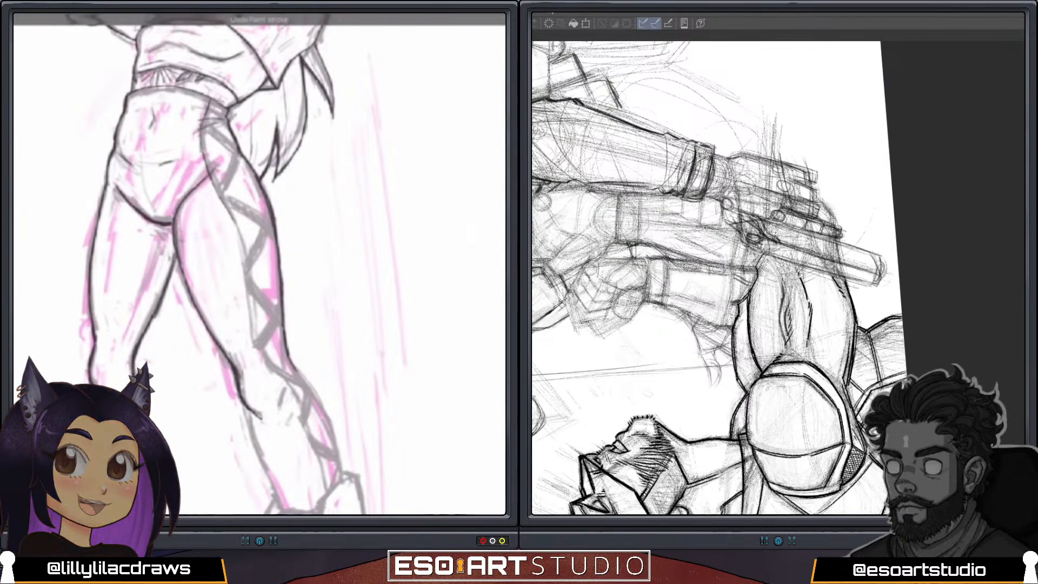
{"action": "scroll", "coordinate": [260, 264], "scroll_direction": "down", "scroll_amount": 3}
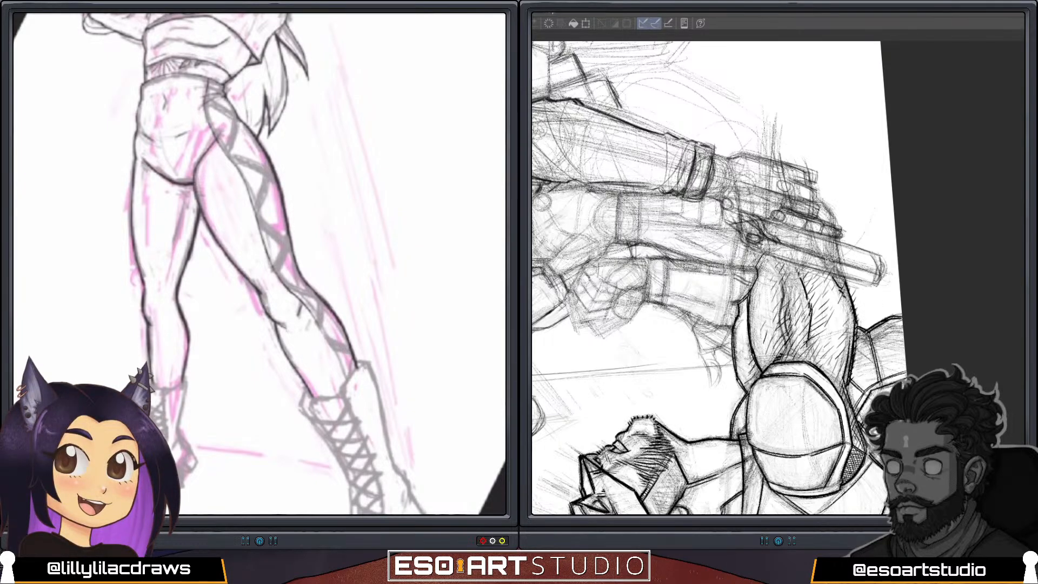
Ink the lower edge of the gauntlet where it overlaps the masked figure's hatched arm, redrawing the stroke until it sits cleanly.
{"action": "left_click_drag", "start_coordinate": [830, 261], "coordinate": [943, 183]}
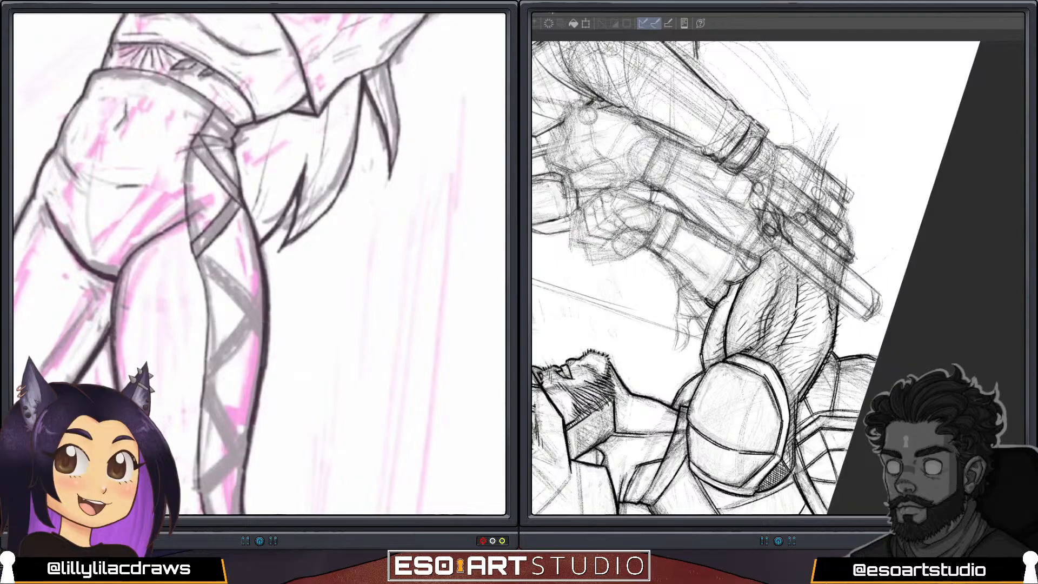
{"action": "left_click_drag", "start_coordinate": [707, 301], "coordinate": [739, 248]}
{"action": "key", "text": "ctrl+z"}
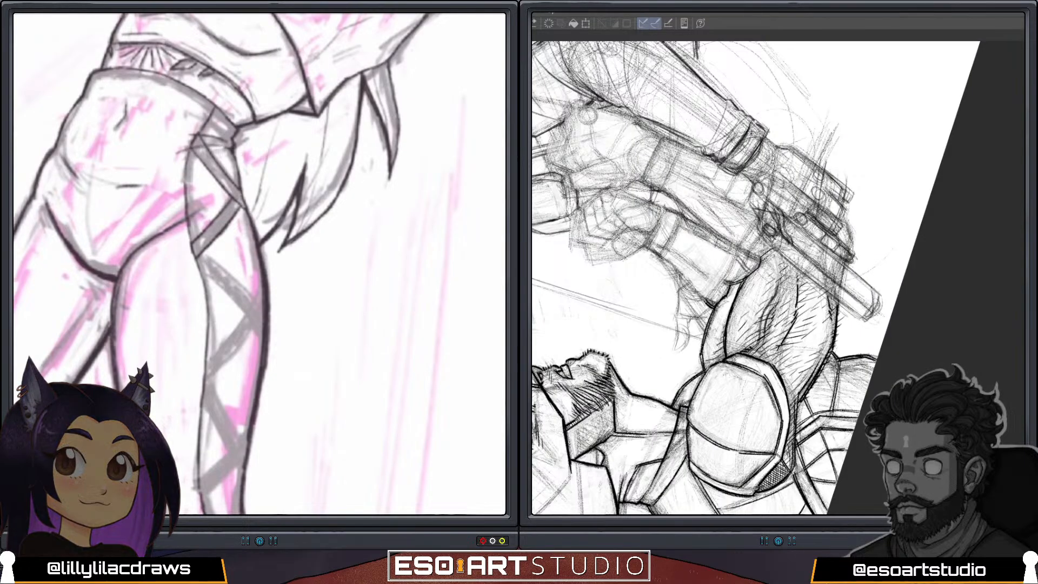
{"action": "left_click_drag", "start_coordinate": [706, 301], "coordinate": [729, 265]}
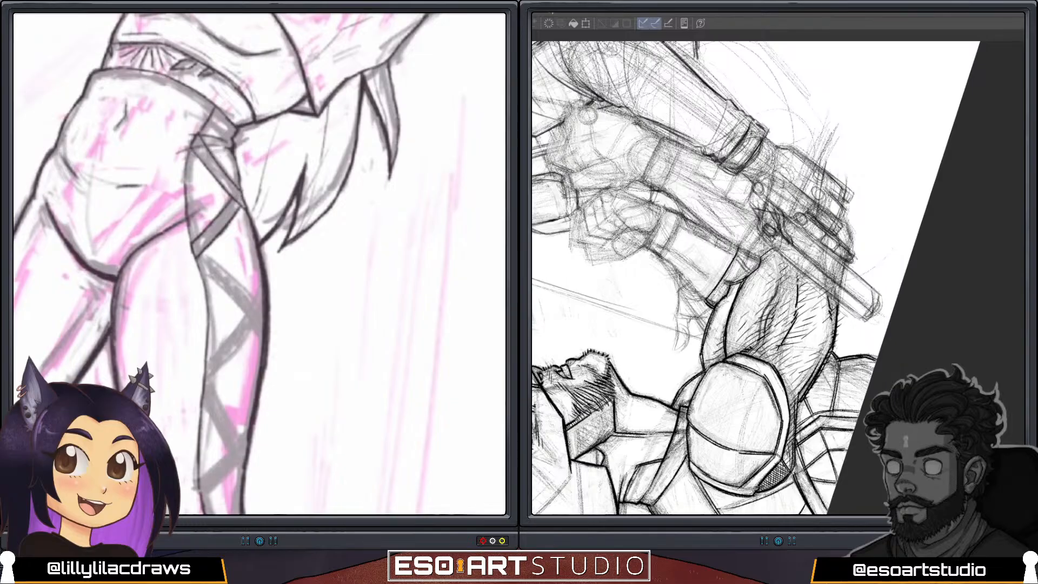
{"action": "left_click_drag", "start_coordinate": [705, 303], "coordinate": [743, 246]}
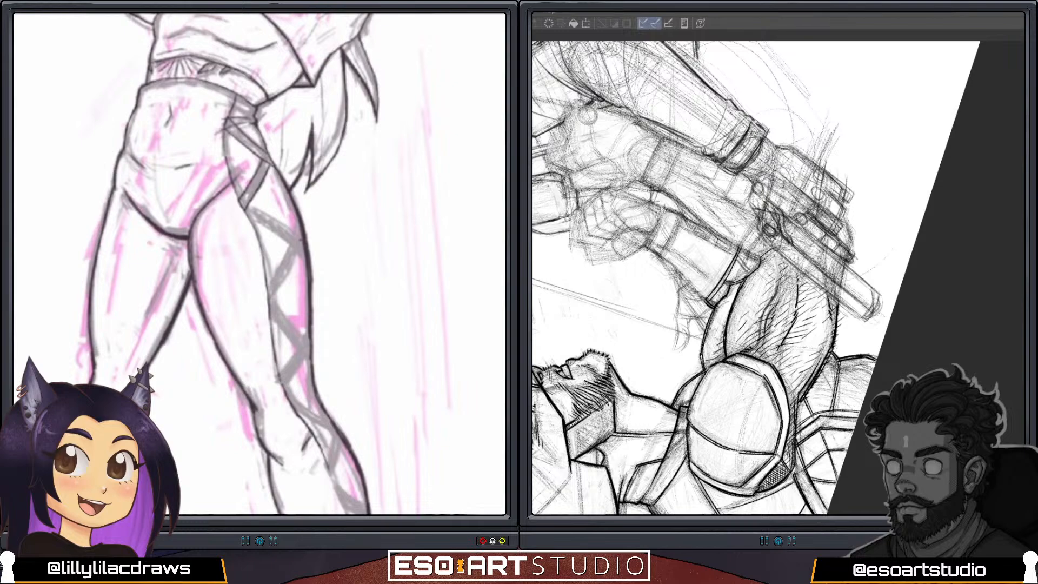
Add close parallel lines across the gauntlet to form the band along its lower edge, beside the hatched arm.
{"action": "left_click_drag", "start_coordinate": [753, 214], "coordinate": [824, 247]}
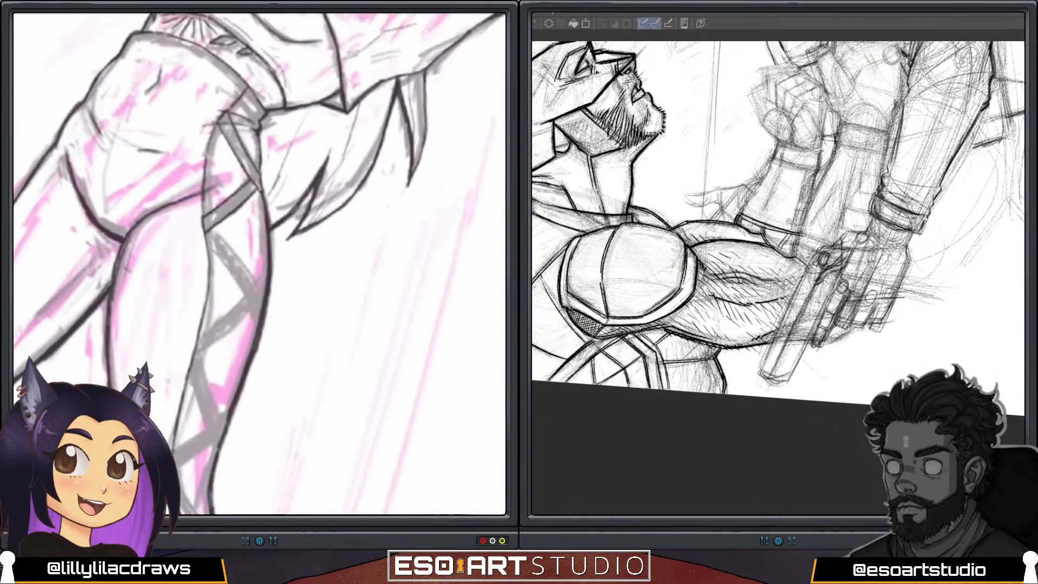
{"action": "scroll", "coordinate": [808, 228], "scroll_direction": "up", "scroll_amount": 2}
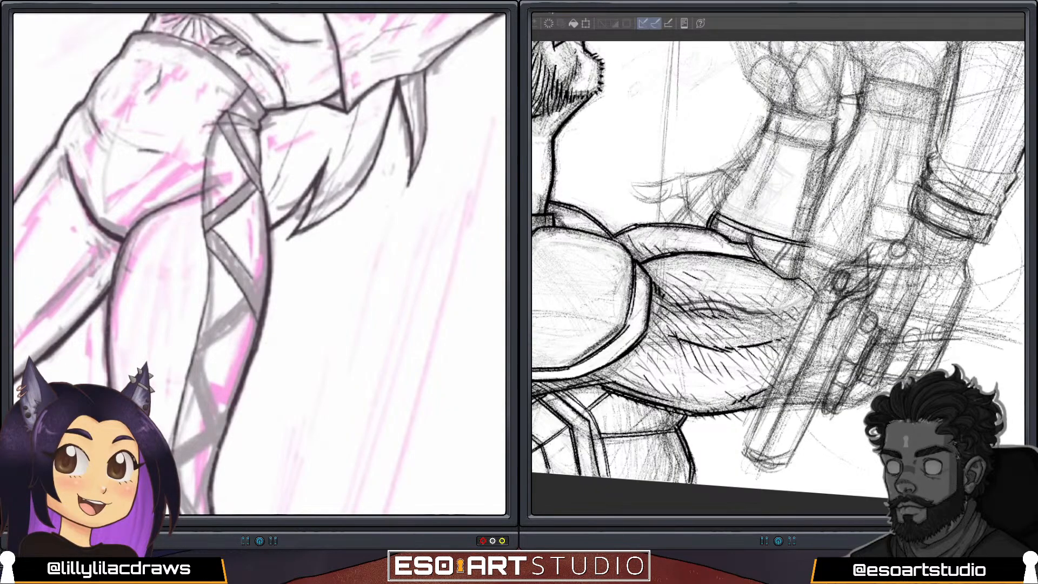
{"action": "left_click_drag", "start_coordinate": [886, 227], "coordinate": [798, 396]}
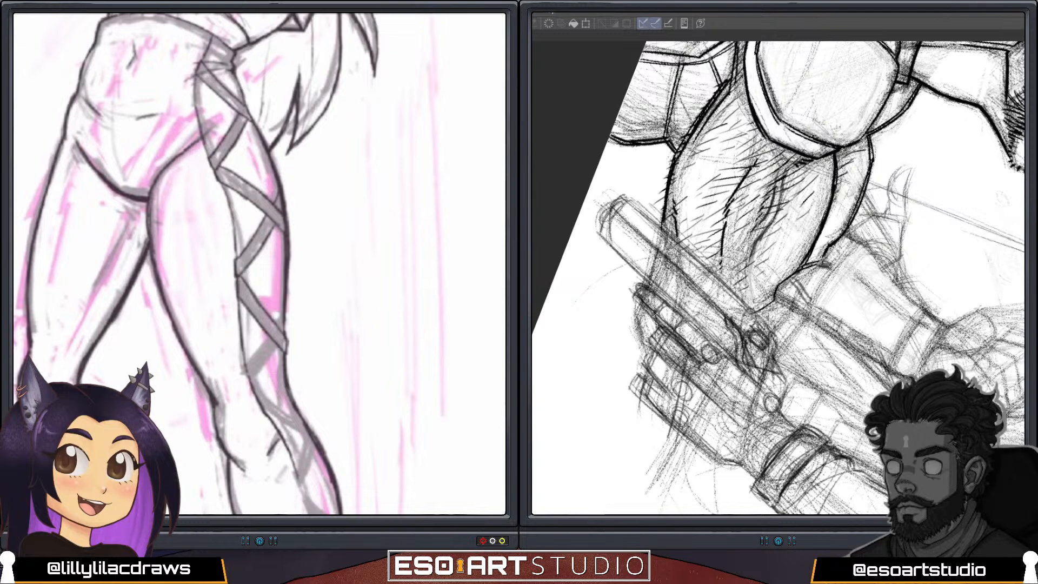
{"action": "left_click_drag", "start_coordinate": [797, 302], "coordinate": [836, 244]}
{"action": "left_click_drag", "start_coordinate": [813, 307], "coordinate": [858, 246]}
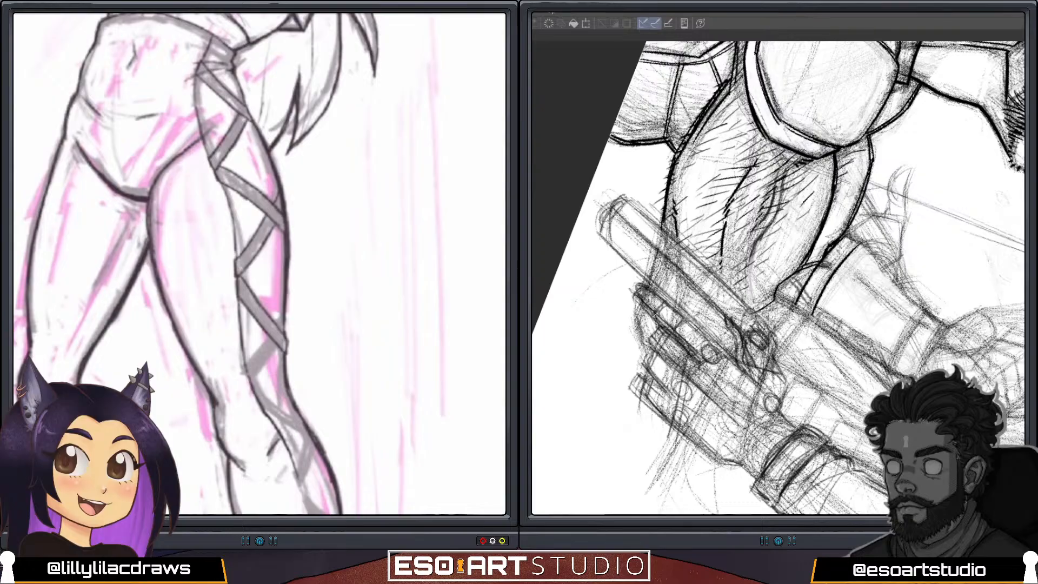
{"action": "mouse_move", "coordinate": [812, 316]}
{"action": "left_mouse_down"}
{"action": "mouse_move", "coordinate": [826, 266]}
{"action": "mouse_move", "coordinate": [863, 246]}
{"action": "left_mouse_up"}
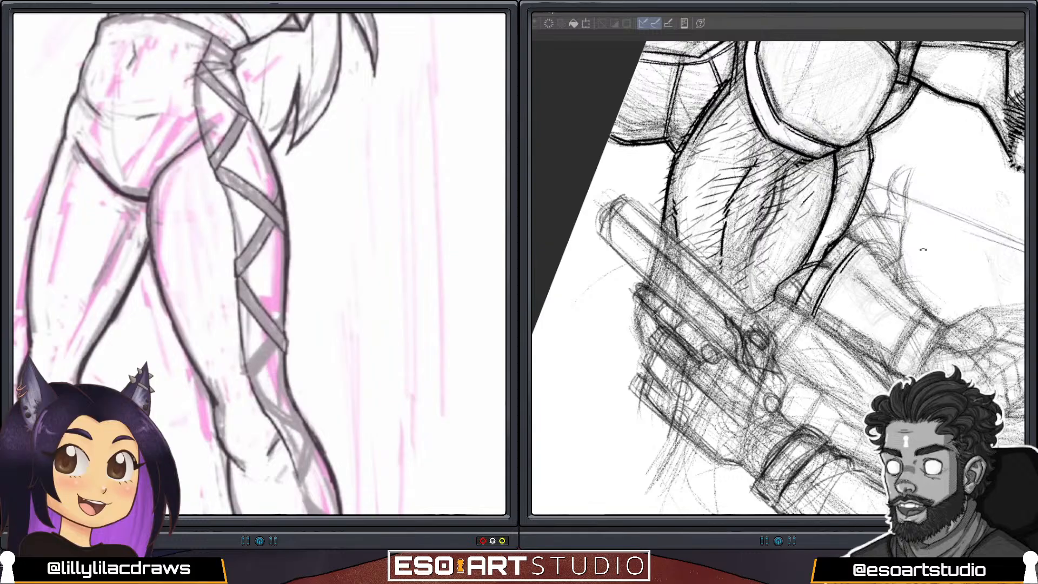
Ink the gauntlet's outer side from the lower band up to the wrist rim, and draw a double lengthwise seam beside it.
{"action": "left_click_drag", "start_coordinate": [923, 249], "coordinate": [648, 209]}
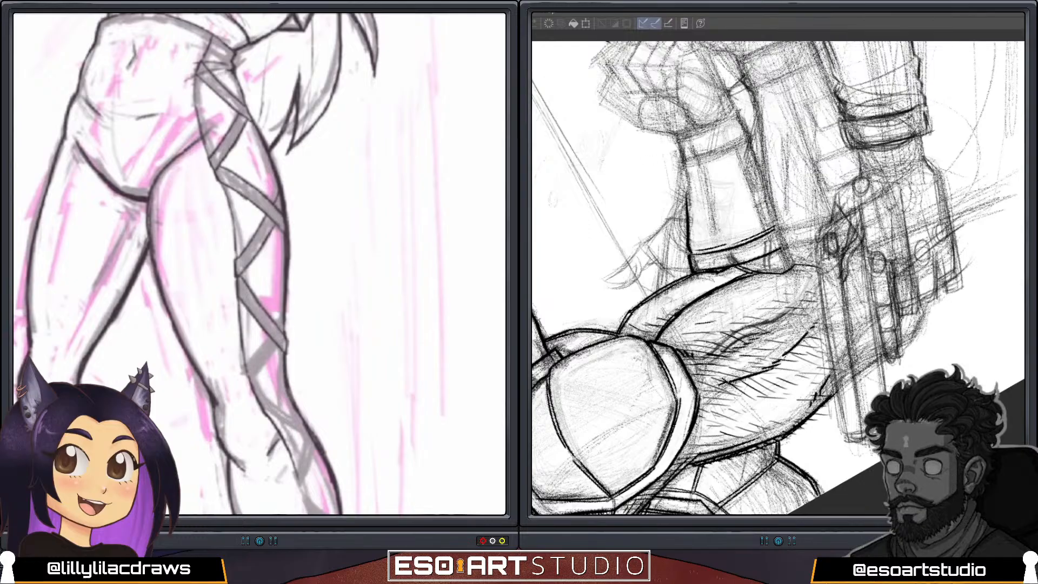
{"action": "key", "text": "ctrl+z"}
{"action": "left_click_drag", "start_coordinate": [690, 251], "coordinate": [675, 134]}
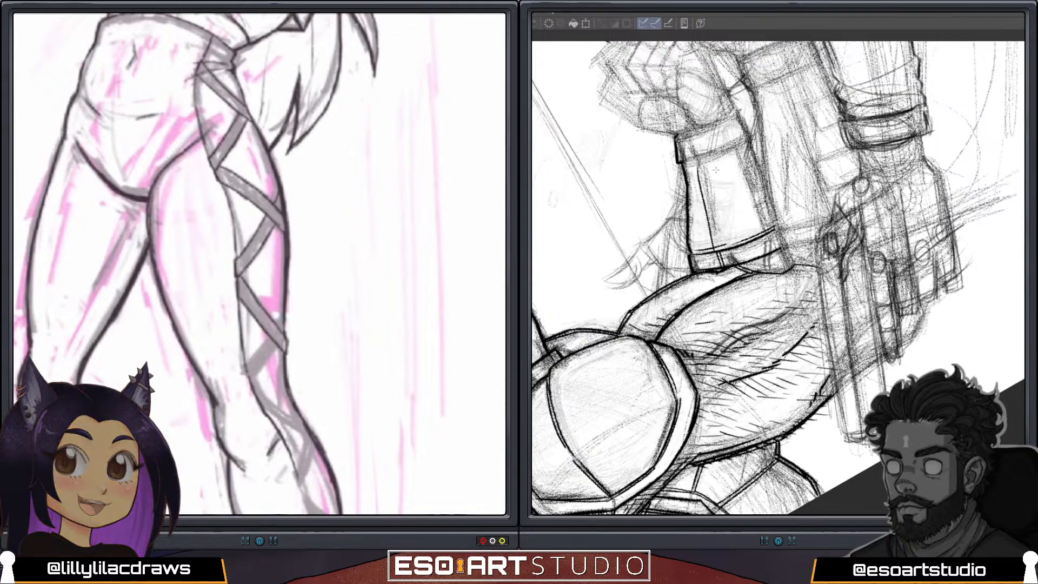
{"action": "left_click_drag", "start_coordinate": [716, 257], "coordinate": [706, 157]}
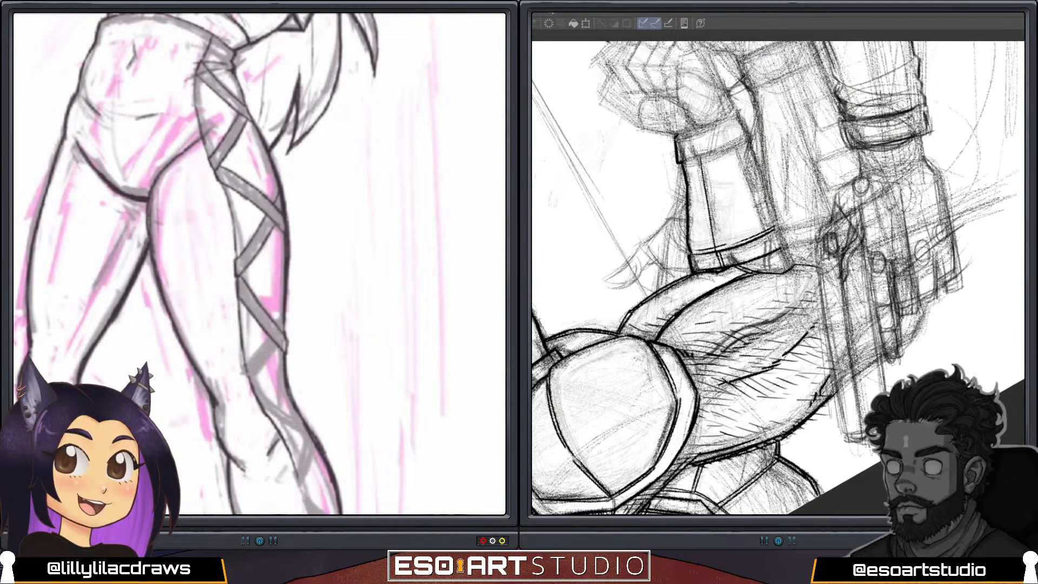
{"action": "left_click_drag", "start_coordinate": [721, 251], "coordinate": [705, 161]}
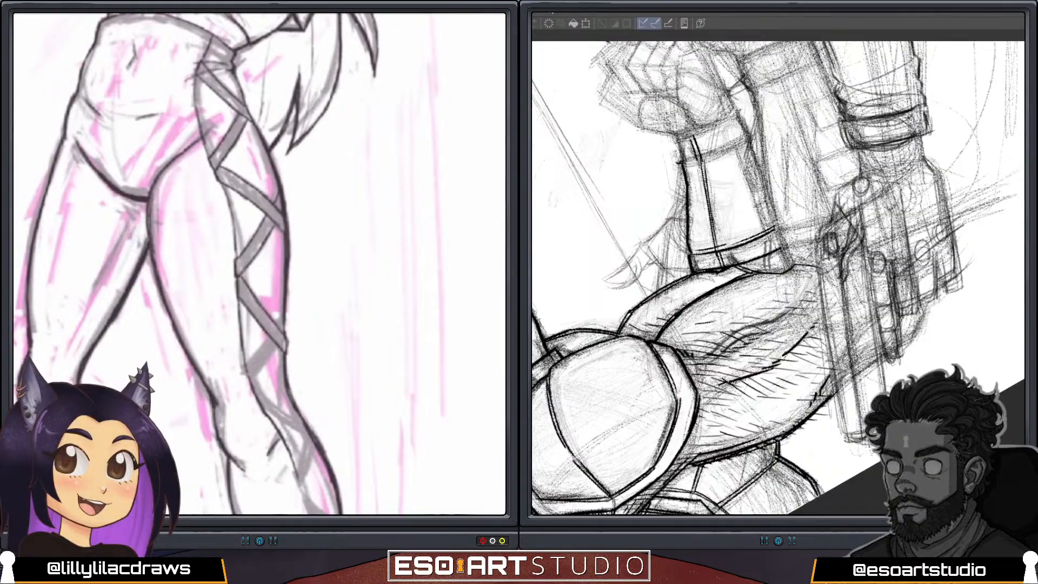
Ink the gauntlet's flared wrist rim and the two small rectangular tabs along its opposite edge.
{"action": "left_click_drag", "start_coordinate": [678, 166], "coordinate": [671, 138]}
{"action": "left_click_drag", "start_coordinate": [739, 113], "coordinate": [751, 135]}
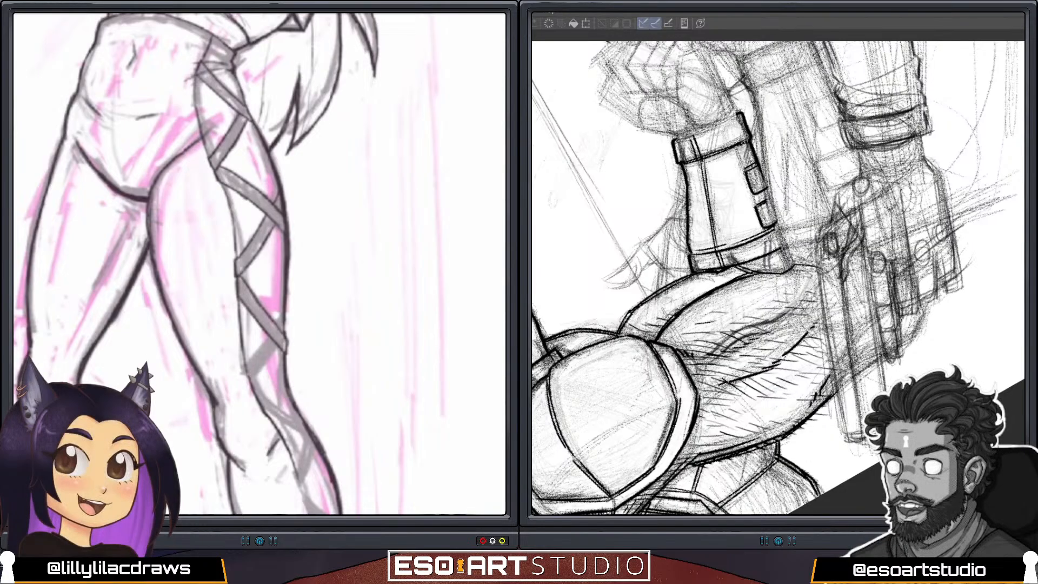
{"action": "scroll", "coordinate": [260, 264], "scroll_direction": "down", "scroll_amount": 3}
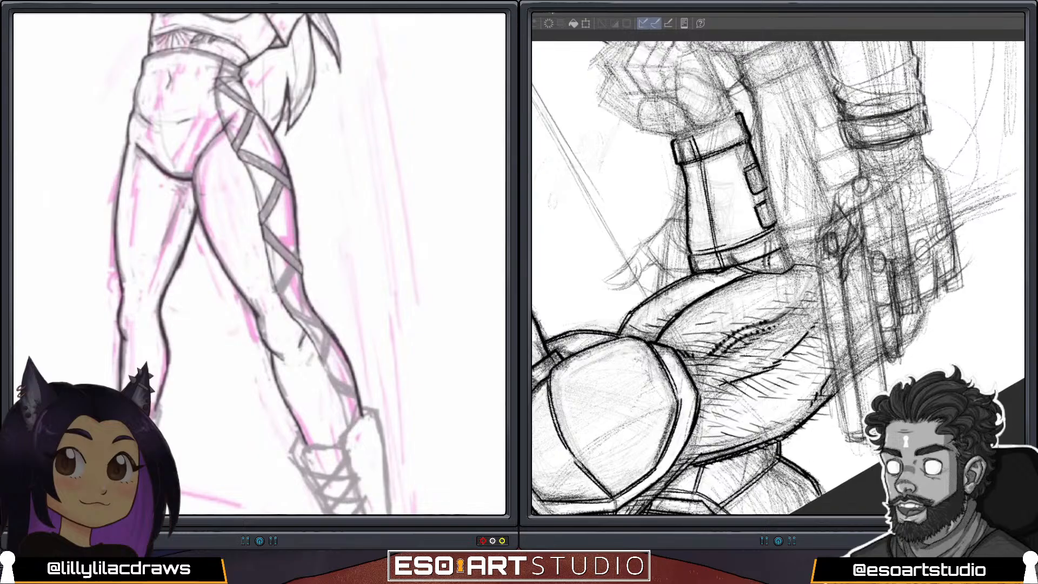
Outline the crossing strap just above the knee in the side opening of the posed figure's outstretched leg.
{"action": "key", "text": "asciicircum"}
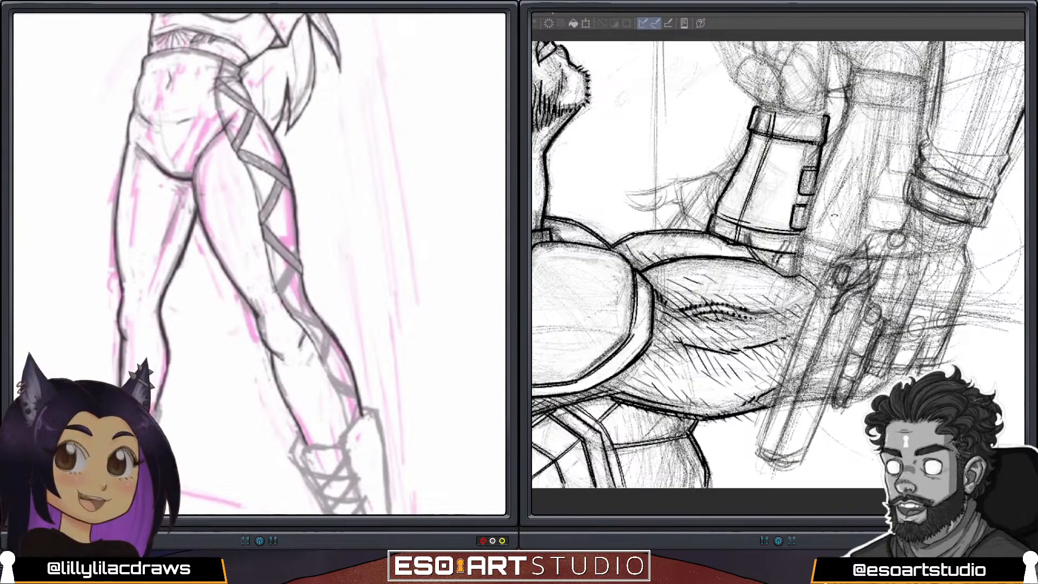
{"action": "key", "text": "ctrl+minus"}
{"action": "scroll", "coordinate": [260, 263], "scroll_direction": "up", "scroll_amount": 3}
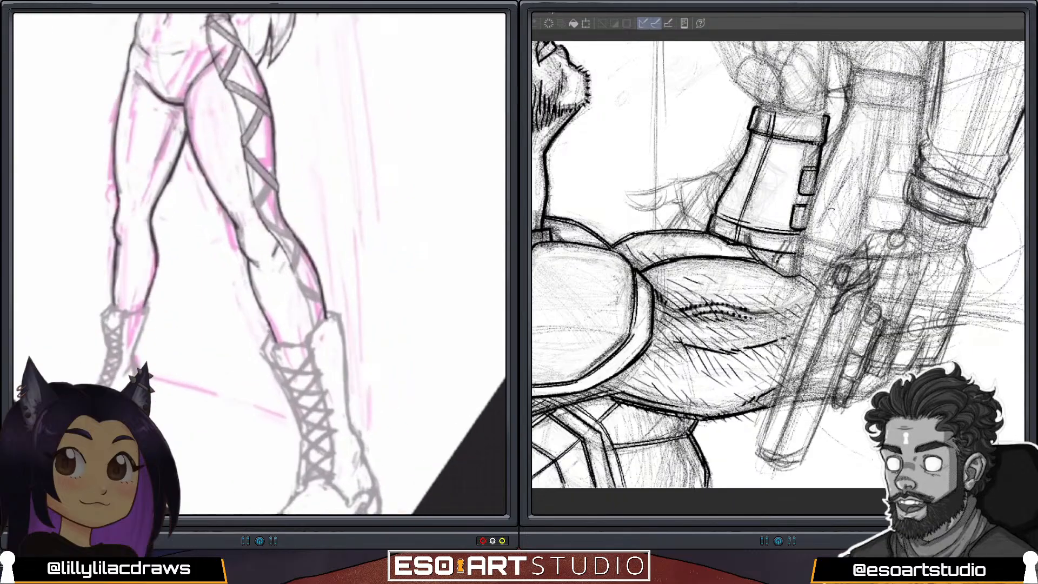
{"action": "scroll", "coordinate": [260, 264], "scroll_direction": "down", "scroll_amount": 1}
{"action": "scroll", "coordinate": [260, 263], "scroll_direction": "up", "scroll_amount": 2}
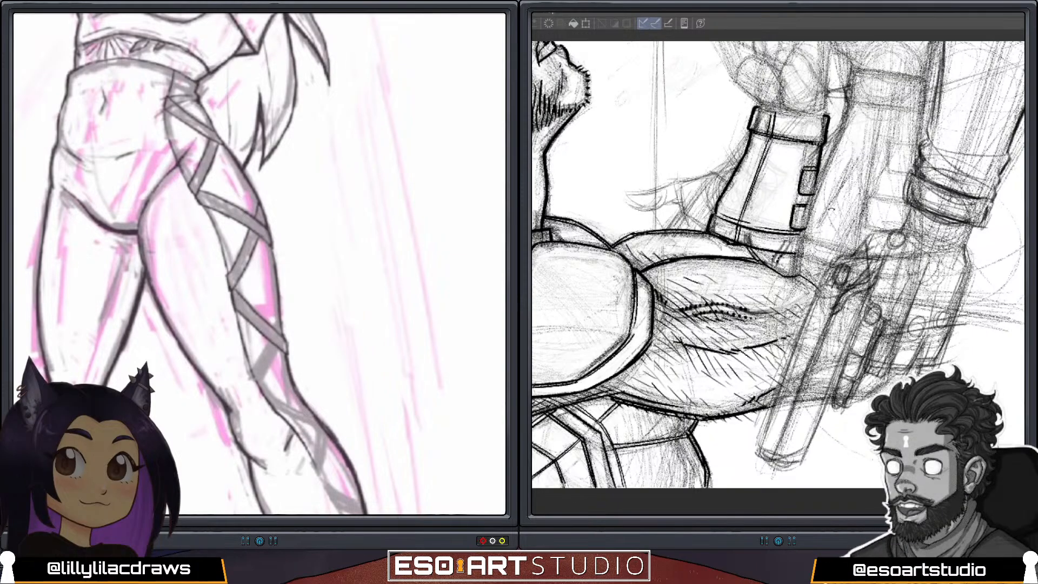
{"action": "scroll", "coordinate": [259, 264], "scroll_direction": "down", "scroll_amount": 3}
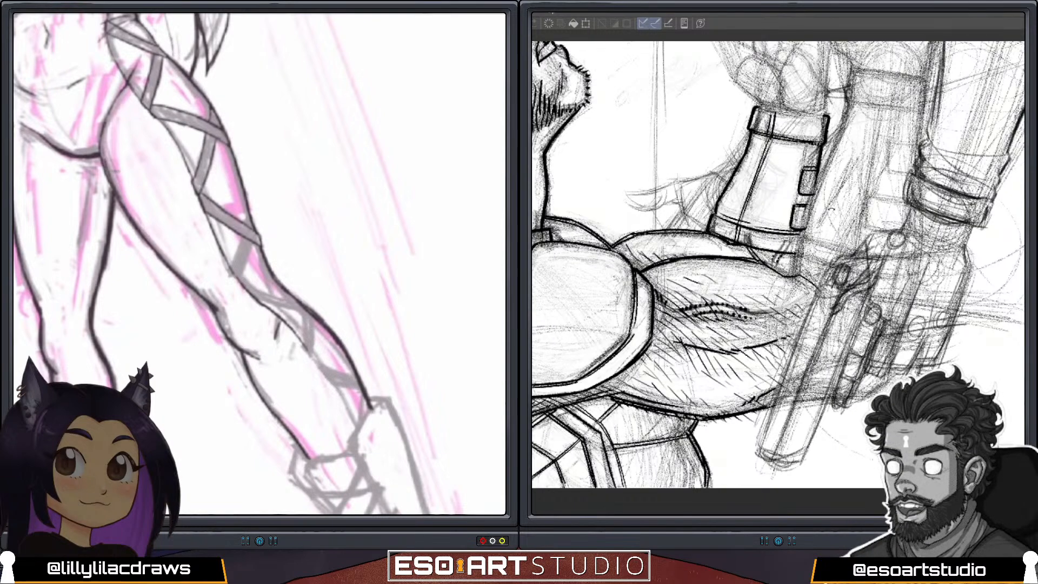
{"action": "mouse_move", "coordinate": [250, 242]}
{"action": "left_mouse_down"}
{"action": "mouse_move", "coordinate": [238, 275]}
{"action": "mouse_move", "coordinate": [249, 262]}
{"action": "mouse_move", "coordinate": [238, 278]}
{"action": "mouse_move", "coordinate": [231, 271]}
{"action": "left_mouse_up"}
Ink the inner edge of the outstretched leg's side opening from knee to boot, and outline the crisscross straps within it.
{"action": "scroll", "coordinate": [259, 264], "scroll_direction": "down", "scroll_amount": 5}
{"action": "scroll", "coordinate": [260, 264], "scroll_direction": "up", "scroll_amount": 5}
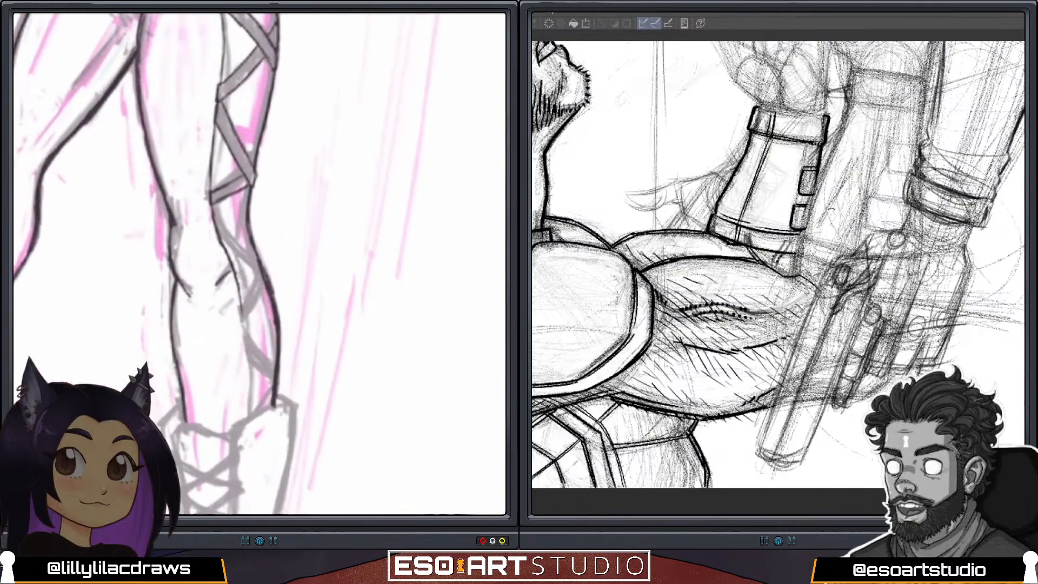
{"action": "mouse_move", "coordinate": [211, 204]}
{"action": "left_mouse_down"}
{"action": "mouse_move", "coordinate": [214, 225]}
{"action": "mouse_move", "coordinate": [251, 260]}
{"action": "left_mouse_up"}
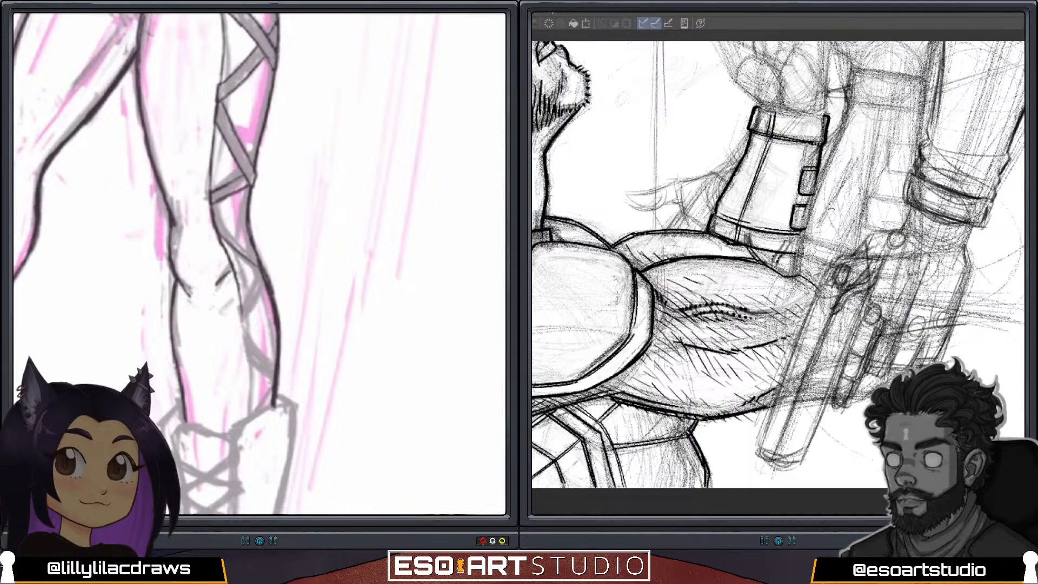
{"action": "mouse_move", "coordinate": [215, 208]}
{"action": "left_mouse_down"}
{"action": "mouse_move", "coordinate": [255, 250]}
{"action": "mouse_move", "coordinate": [238, 288]}
{"action": "mouse_move", "coordinate": [252, 416]}
{"action": "left_mouse_up"}
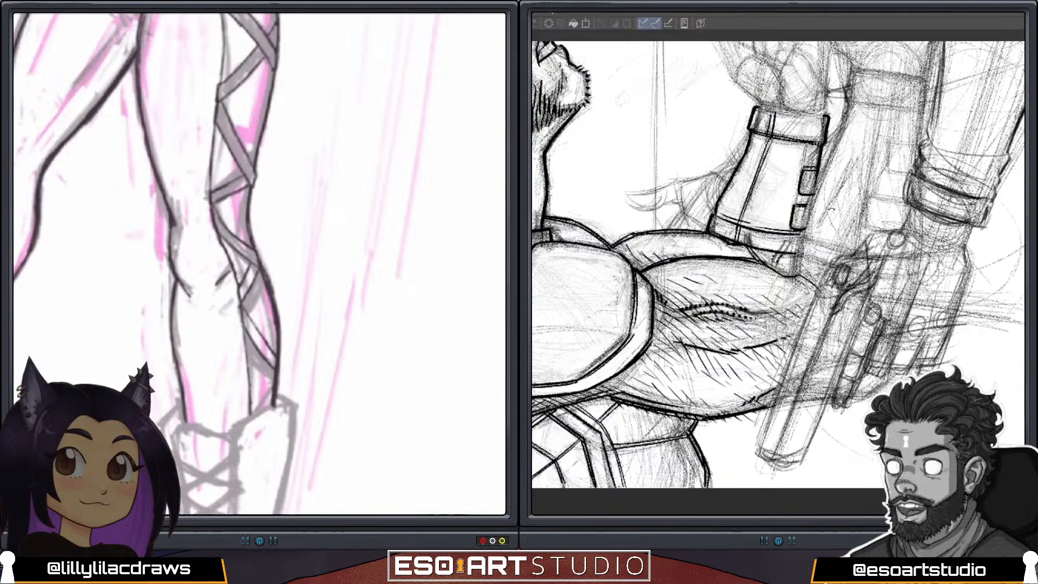
{"action": "mouse_move", "coordinate": [272, 371]}
{"action": "left_mouse_down"}
{"action": "mouse_move", "coordinate": [248, 393]}
{"action": "mouse_move", "coordinate": [271, 387]}
{"action": "mouse_move", "coordinate": [249, 409]}
{"action": "left_mouse_up"}
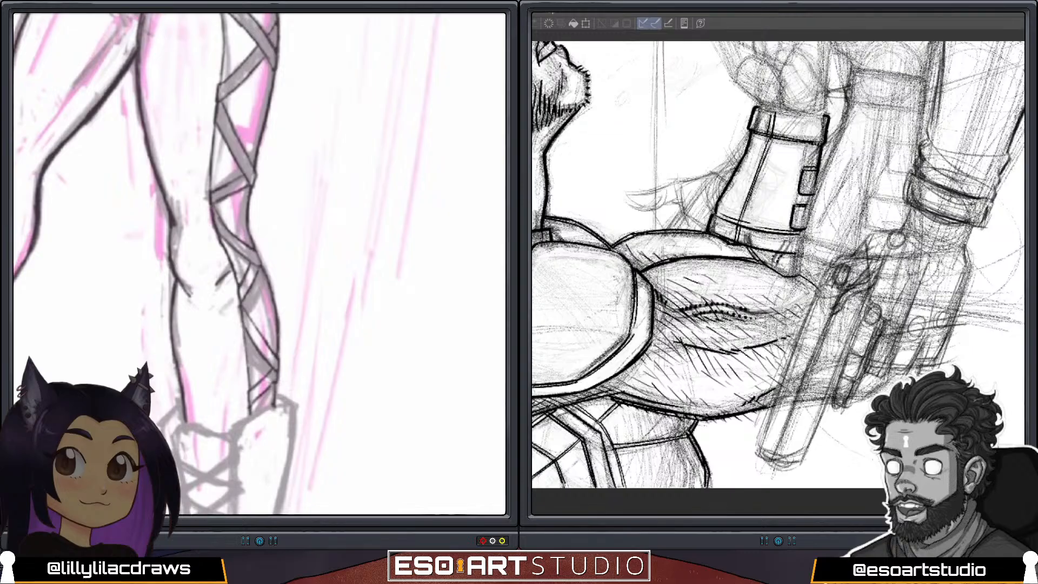
{"action": "scroll", "coordinate": [260, 264], "scroll_direction": "down", "scroll_amount": 3}
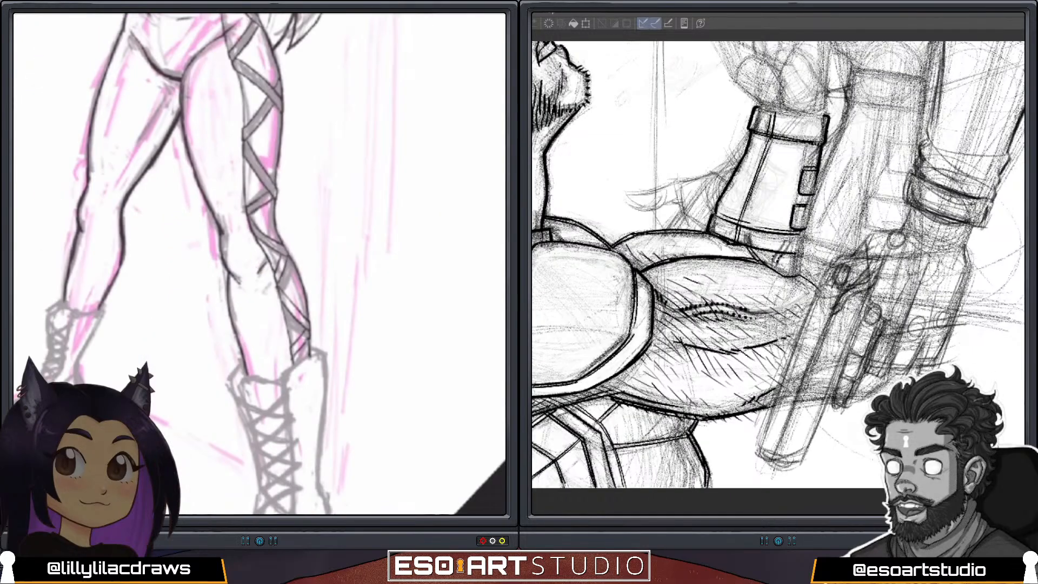
{"action": "scroll", "coordinate": [259, 263], "scroll_direction": "down", "scroll_amount": 3}
{"action": "scroll", "coordinate": [260, 264], "scroll_direction": "up", "scroll_amount": 3}
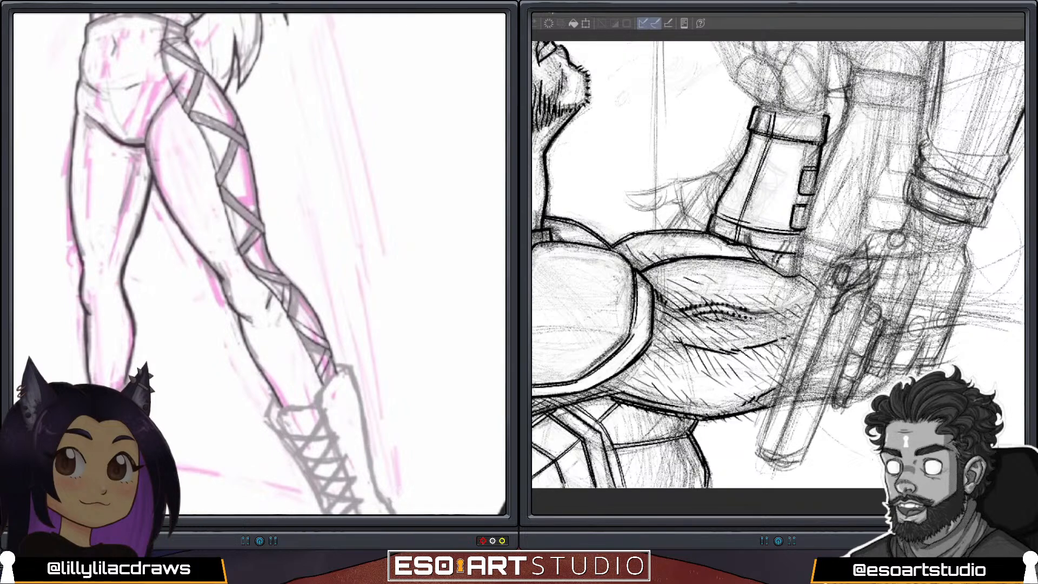
Undo the last two strokes on the posed figure's legs.
{"action": "scroll", "coordinate": [260, 264], "scroll_direction": "down", "scroll_amount": 3}
{"action": "scroll", "coordinate": [259, 264], "scroll_direction": "up", "scroll_amount": 2}
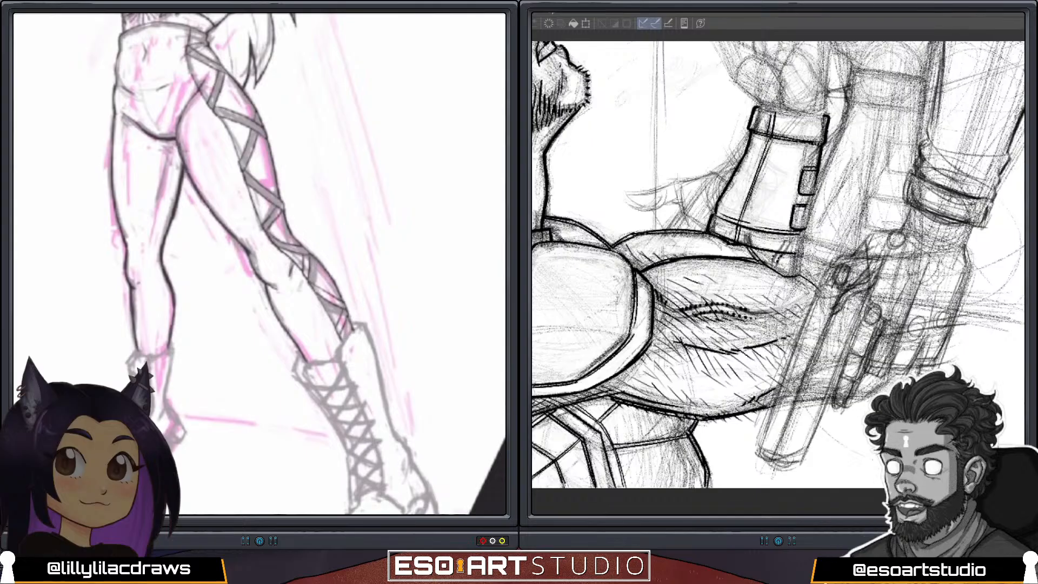
{"action": "key", "text": "ctrl+z"}
{"action": "key", "text": "ctrl+z"}
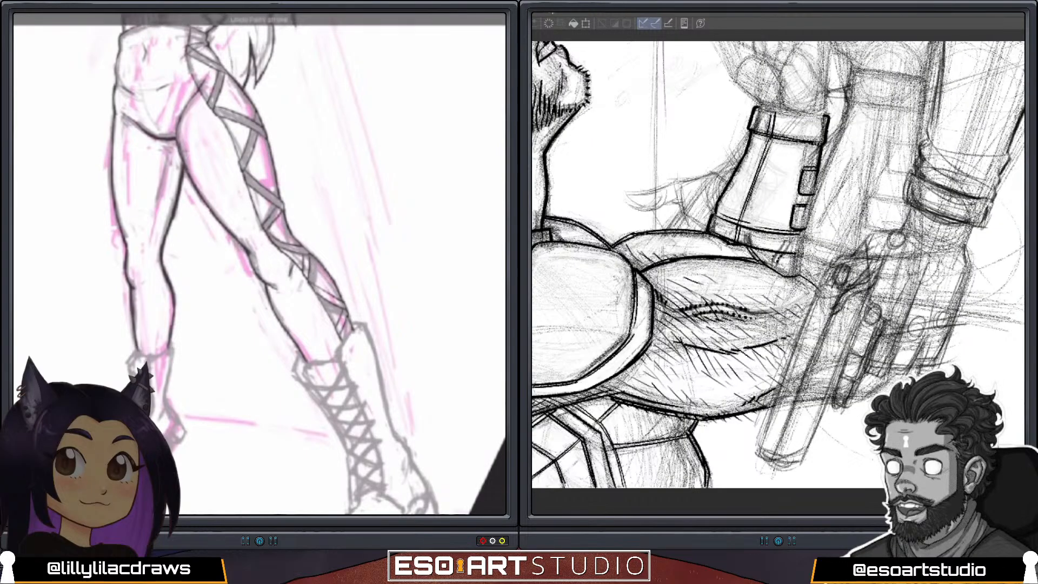
Redraw the knee contour on both sides of the posed figure's straight leg with short darker strokes.
{"action": "scroll", "coordinate": [260, 264], "scroll_direction": "down", "scroll_amount": 5}
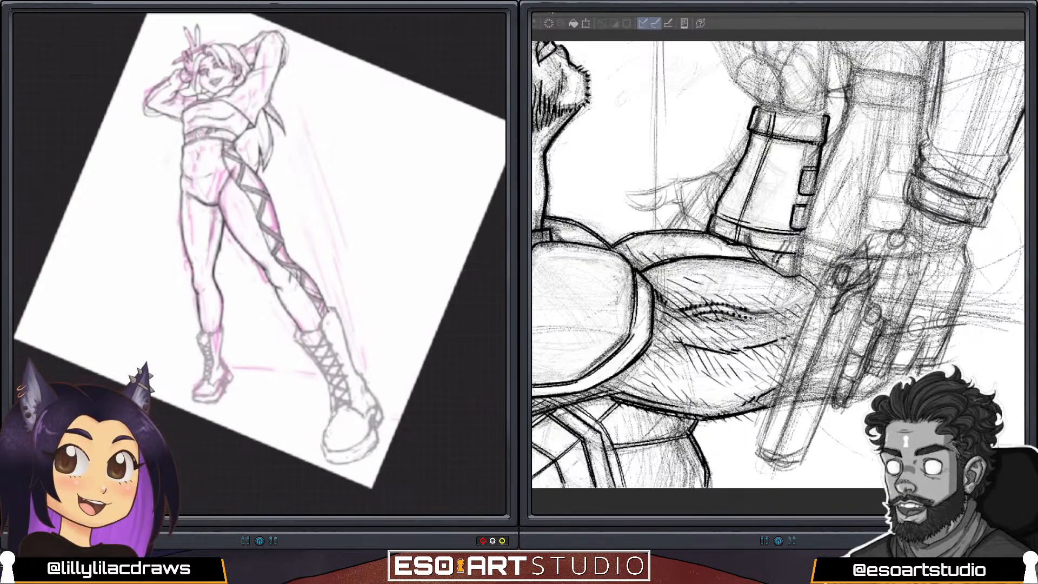
{"action": "scroll", "coordinate": [354, 436], "scroll_direction": "up", "scroll_amount": 2}
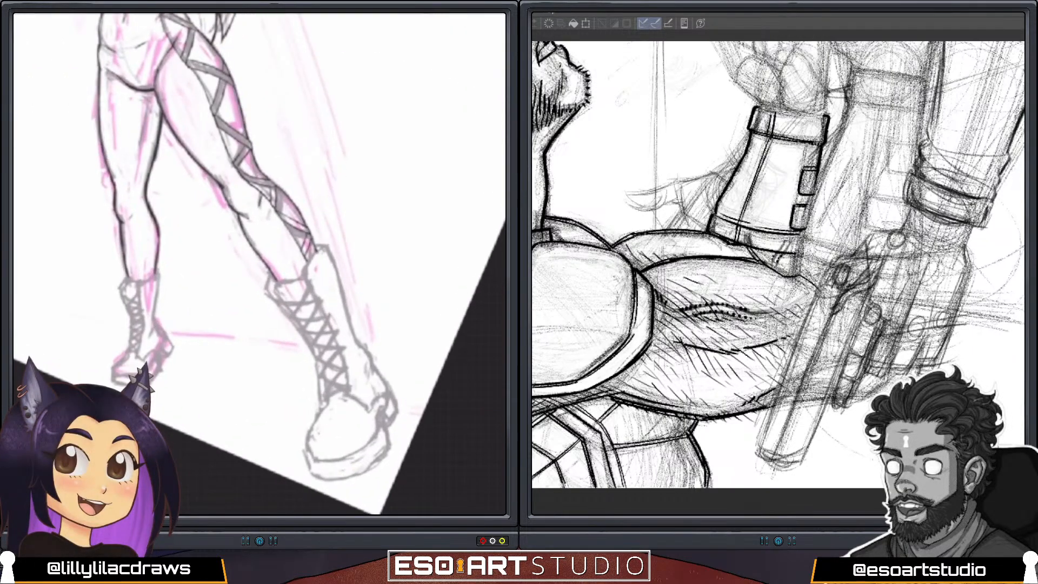
{"action": "scroll", "coordinate": [432, 351], "scroll_direction": "up", "scroll_amount": 2}
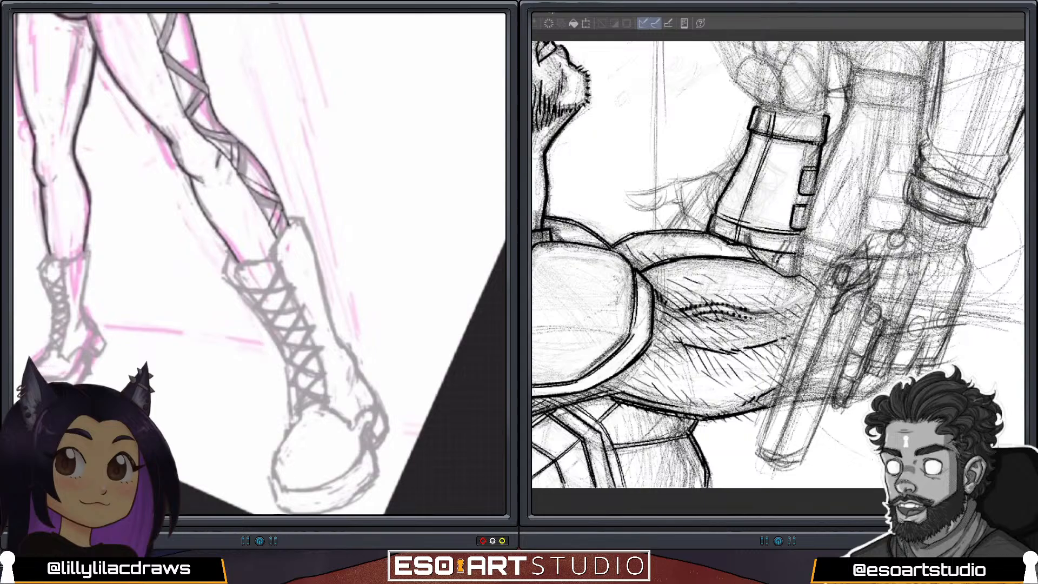
{"action": "scroll", "coordinate": [259, 264], "scroll_direction": "down", "scroll_amount": 5}
{"action": "scroll", "coordinate": [260, 264], "scroll_direction": "up", "scroll_amount": 5}
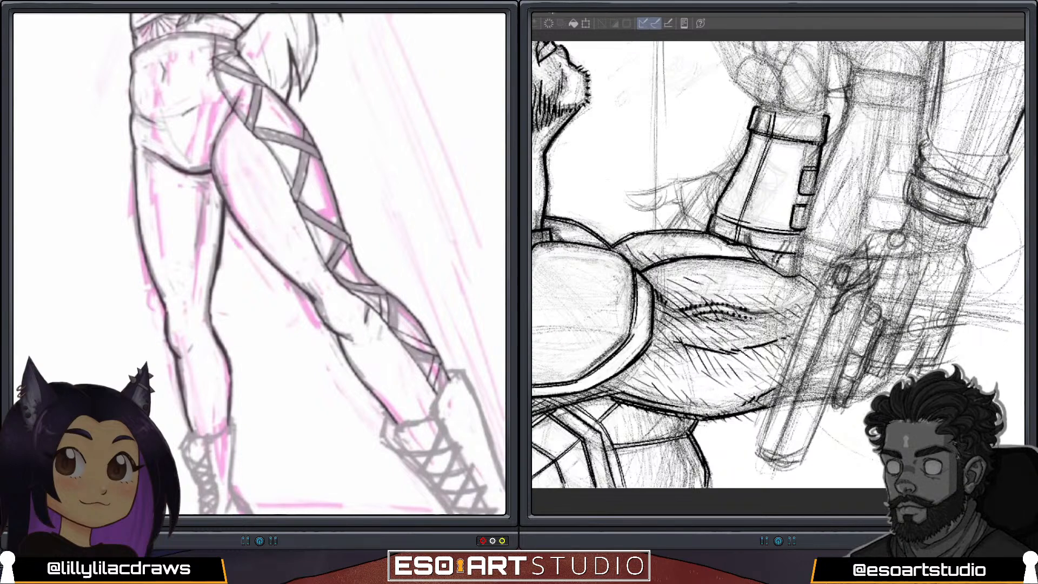
{"action": "left_click_drag", "start_coordinate": [166, 312], "coordinate": [181, 362]}
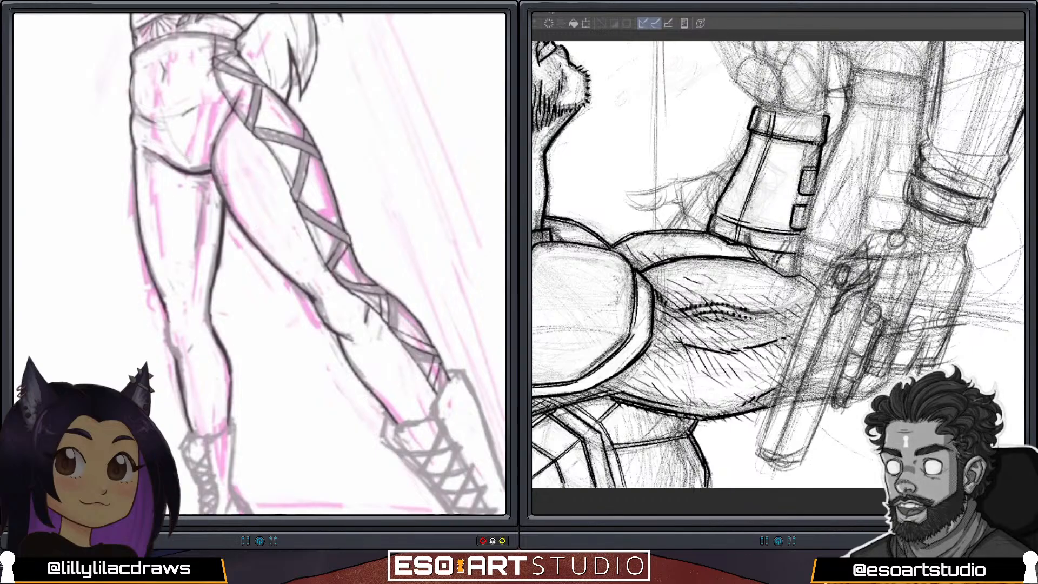
{"action": "left_click_drag", "start_coordinate": [168, 324], "coordinate": [178, 356]}
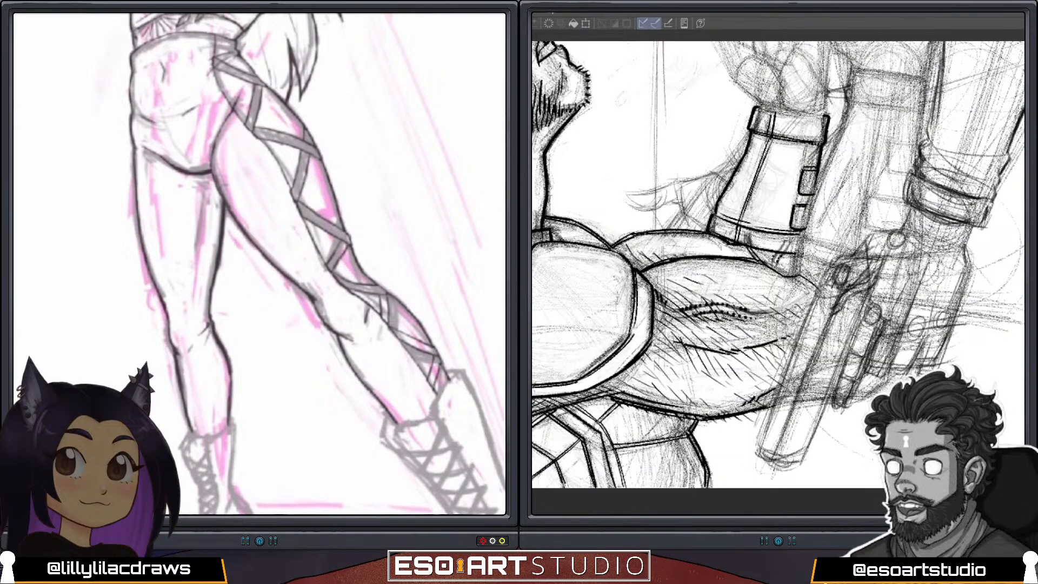
{"action": "left_click_drag", "start_coordinate": [211, 337], "coordinate": [217, 352]}
{"action": "scroll", "coordinate": [260, 264], "scroll_direction": "down", "scroll_amount": 3}
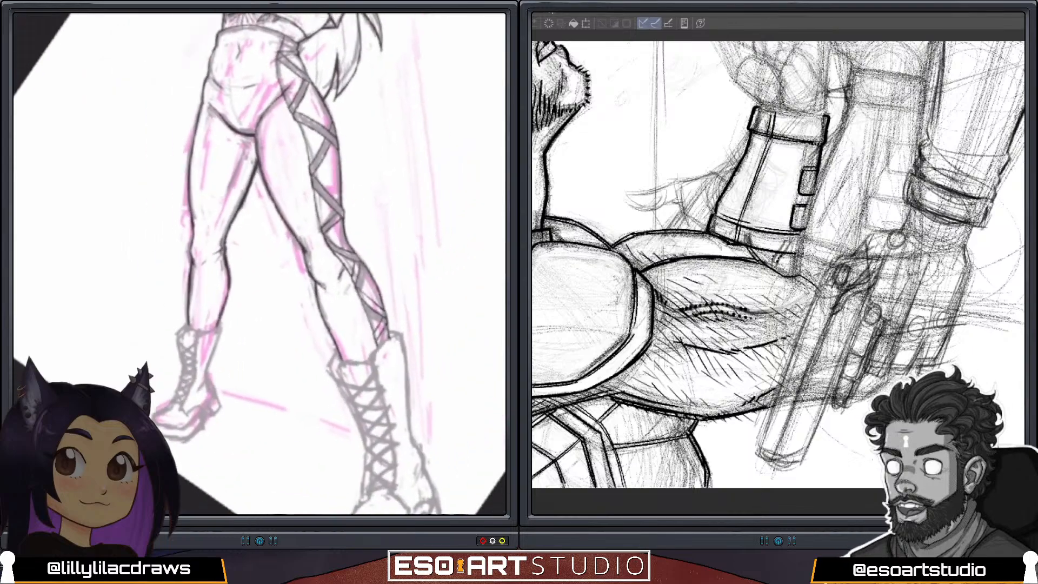
Try to darken the outer contour of the outstretched leg at the knee, beside the side lacing.
{"action": "scroll", "coordinate": [259, 264], "scroll_direction": "up", "scroll_amount": 1}
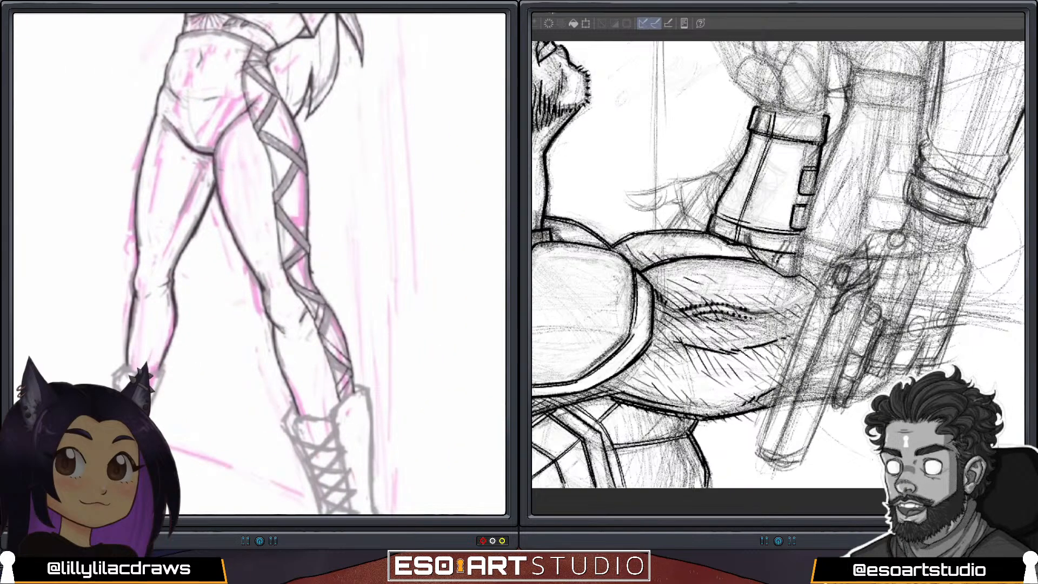
{"action": "left_click_drag", "start_coordinate": [312, 270], "coordinate": [314, 277]}
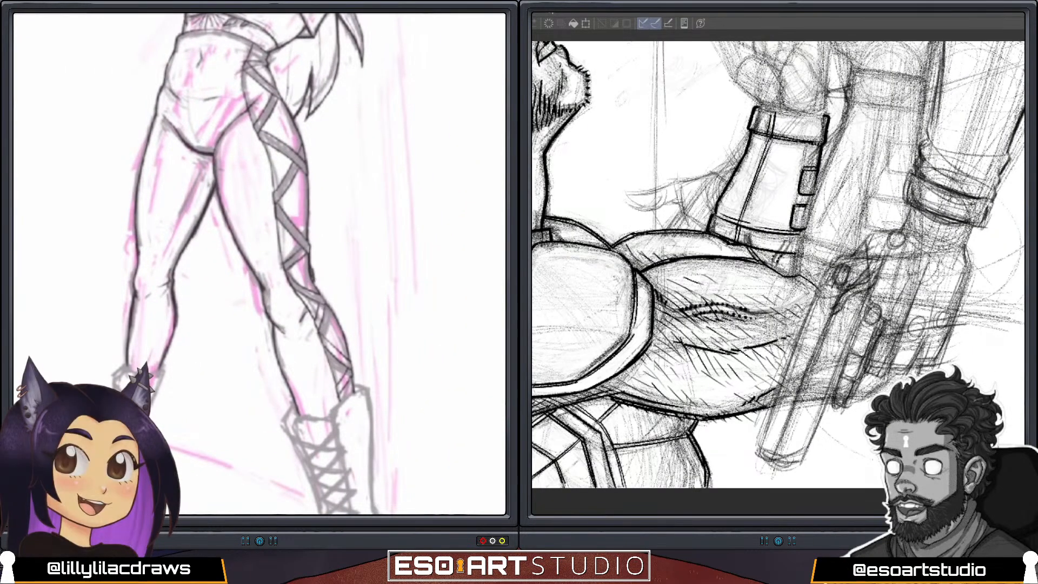
{"action": "key", "text": "ctrl+z"}
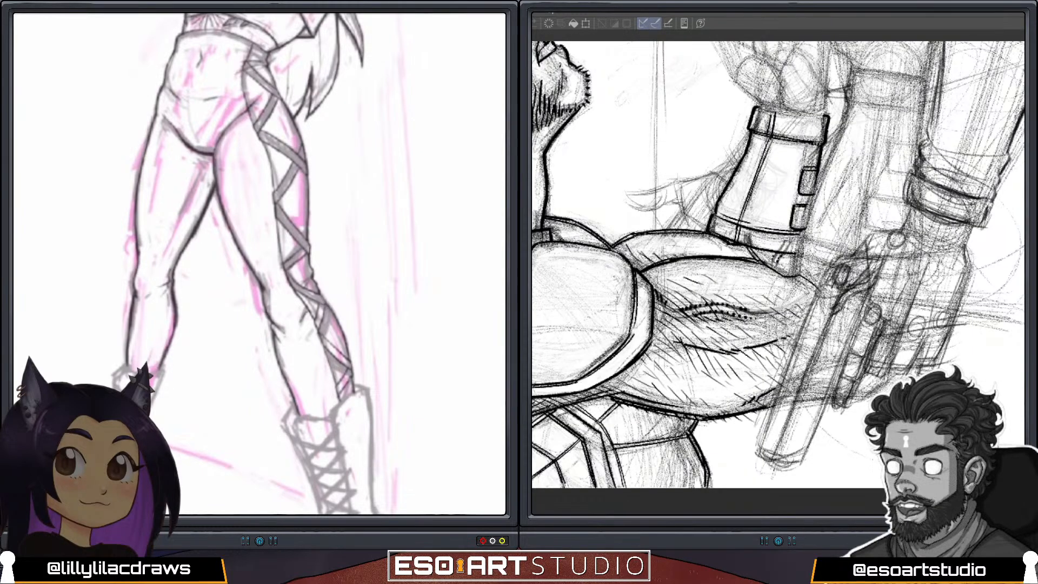
Draw a clean front contour on the outstretched leg's boot, from the cuff down the shin to the top of the toe.
{"action": "scroll", "coordinate": [378, 279], "scroll_direction": "down", "scroll_amount": 3}
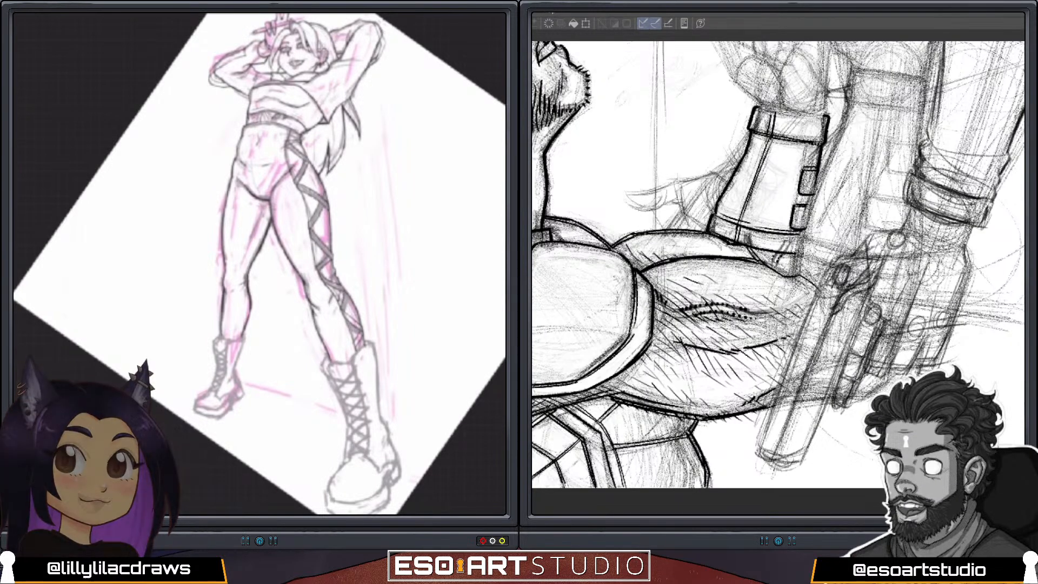
{"action": "scroll", "coordinate": [259, 263], "scroll_direction": "up", "scroll_amount": 3}
{"action": "scroll", "coordinate": [259, 263], "scroll_direction": "up", "scroll_amount": 2}
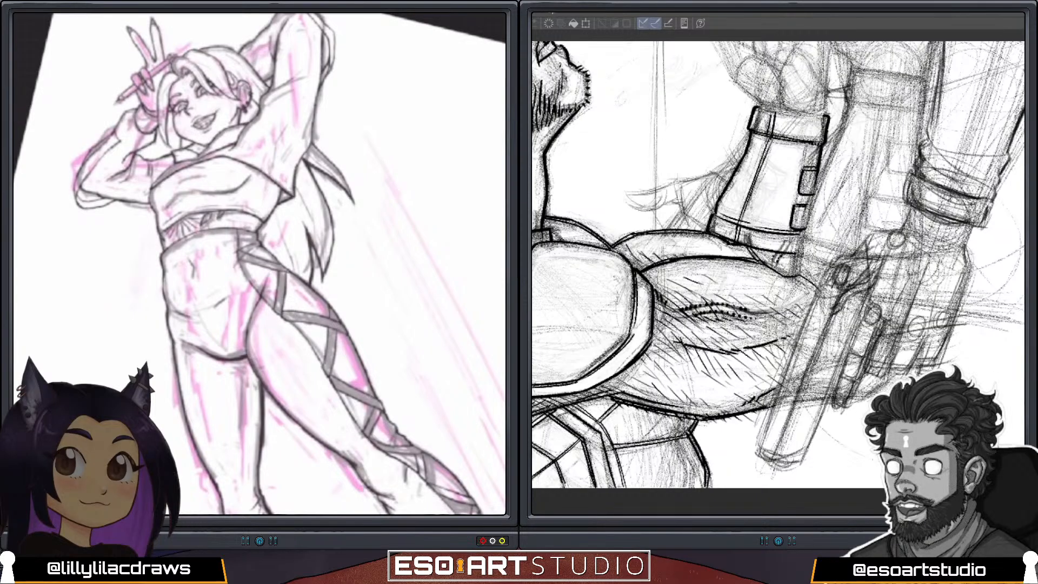
{"action": "scroll", "coordinate": [259, 264], "scroll_direction": "up", "scroll_amount": 3}
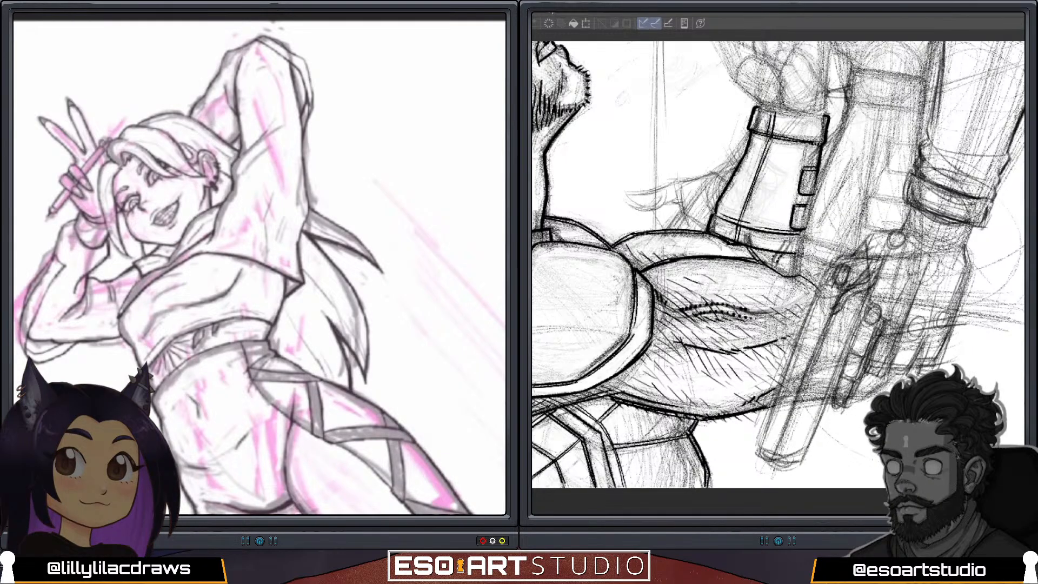
{"action": "scroll", "coordinate": [259, 264], "scroll_direction": "down", "scroll_amount": 5}
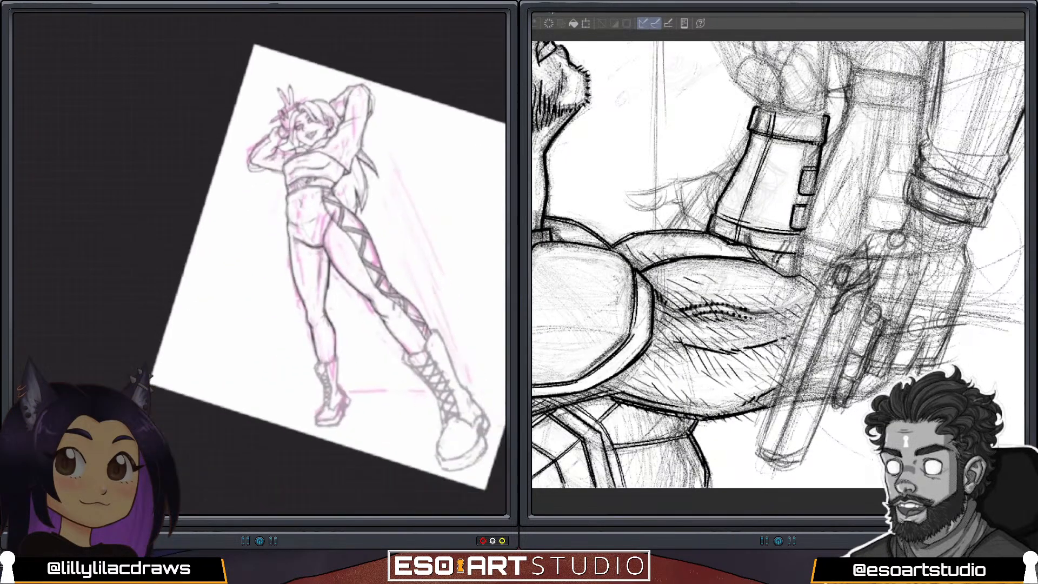
{"action": "scroll", "coordinate": [259, 264], "scroll_direction": "up", "scroll_amount": 5}
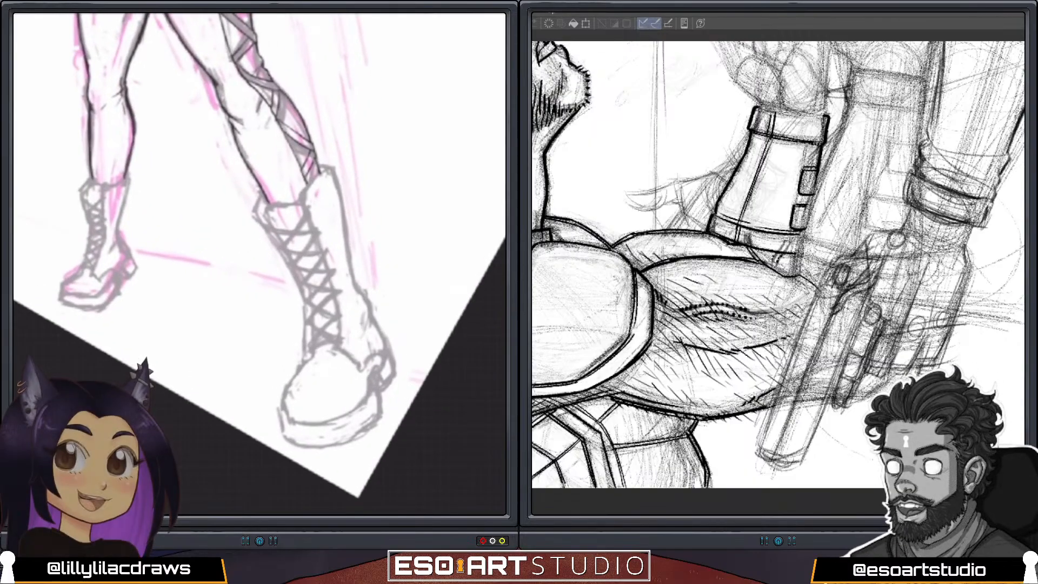
{"action": "mouse_move", "coordinate": [264, 192]}
{"action": "left_mouse_down"}
{"action": "mouse_move", "coordinate": [256, 212]}
{"action": "mouse_move", "coordinate": [306, 305]}
{"action": "mouse_move", "coordinate": [309, 354]}
{"action": "left_mouse_up"}
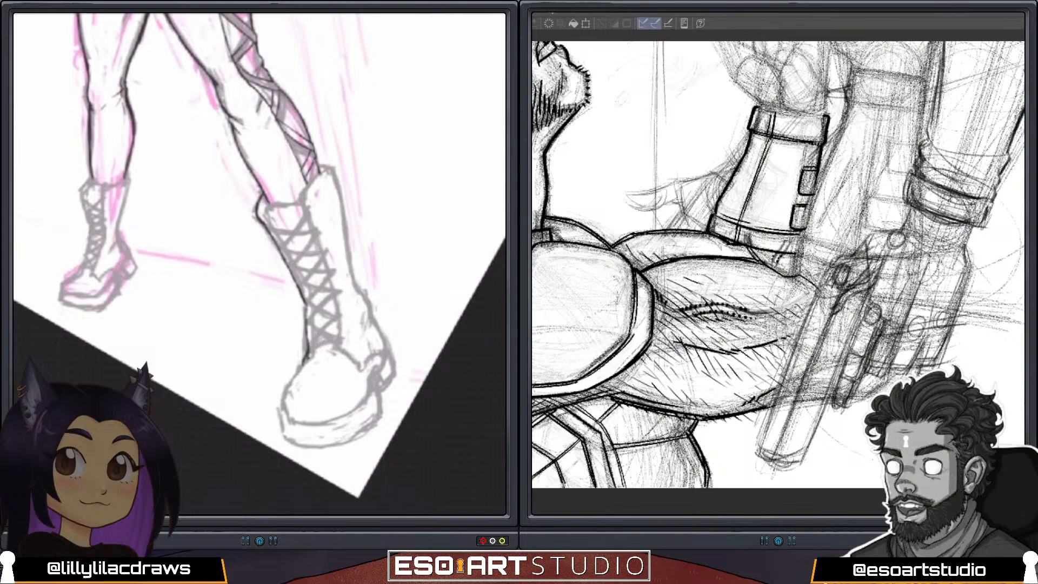
{"action": "mouse_move", "coordinate": [306, 355]}
{"action": "left_mouse_down"}
{"action": "mouse_move", "coordinate": [283, 414]}
{"action": "mouse_move", "coordinate": [328, 422]}
{"action": "left_mouse_up"}
{"action": "scroll", "coordinate": [259, 260], "scroll_direction": "down", "scroll_amount": 3}
{"action": "scroll", "coordinate": [259, 259], "scroll_direction": "up", "scroll_amount": 5}
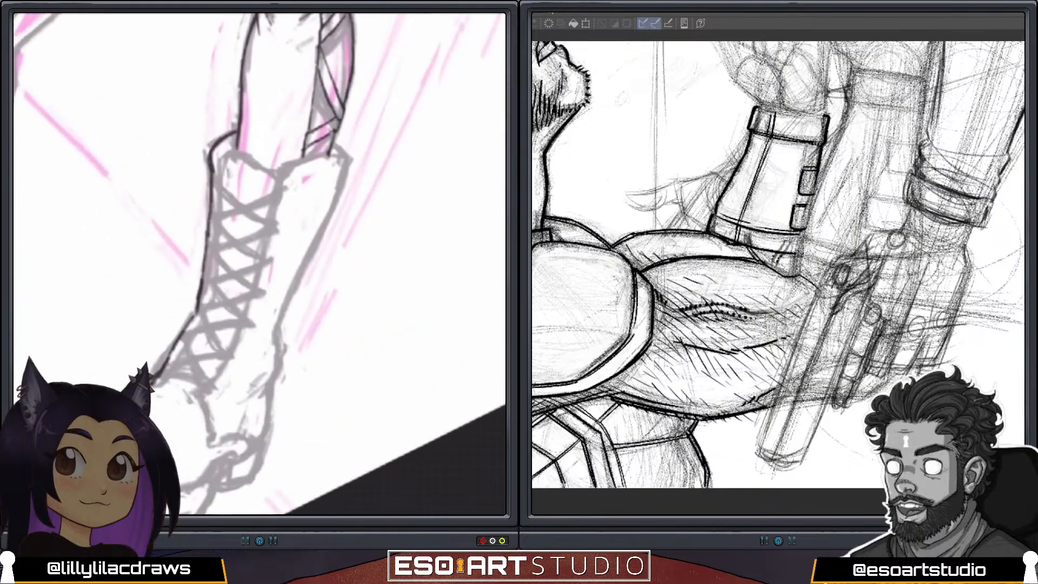
{"action": "key", "text": "ctrl+z"}
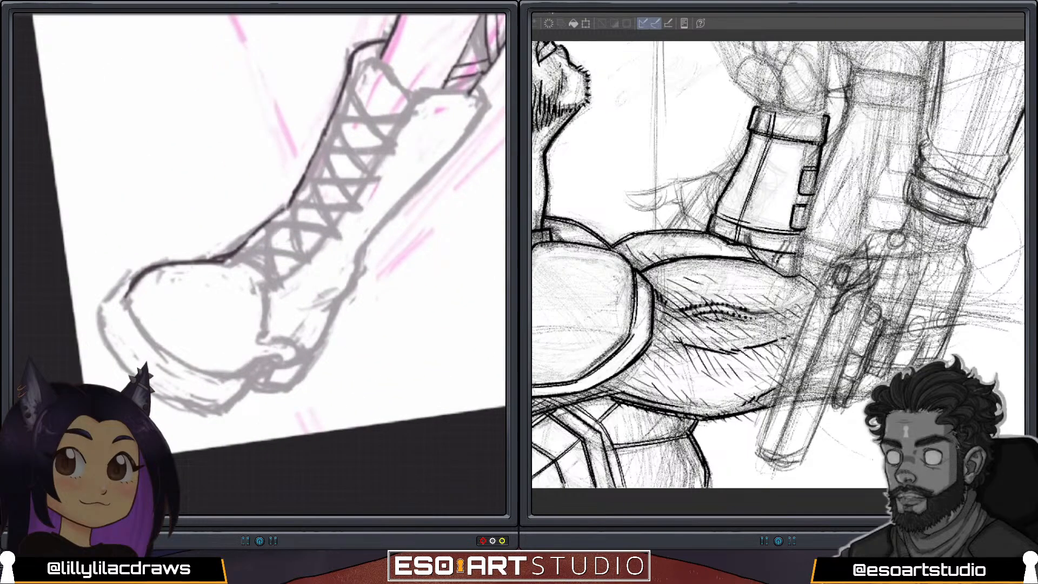
Outline the boot's rounded toe cap around the front and along the seam where it meets the sole.
{"action": "left_click_drag", "start_coordinate": [126, 298], "coordinate": [146, 337]}
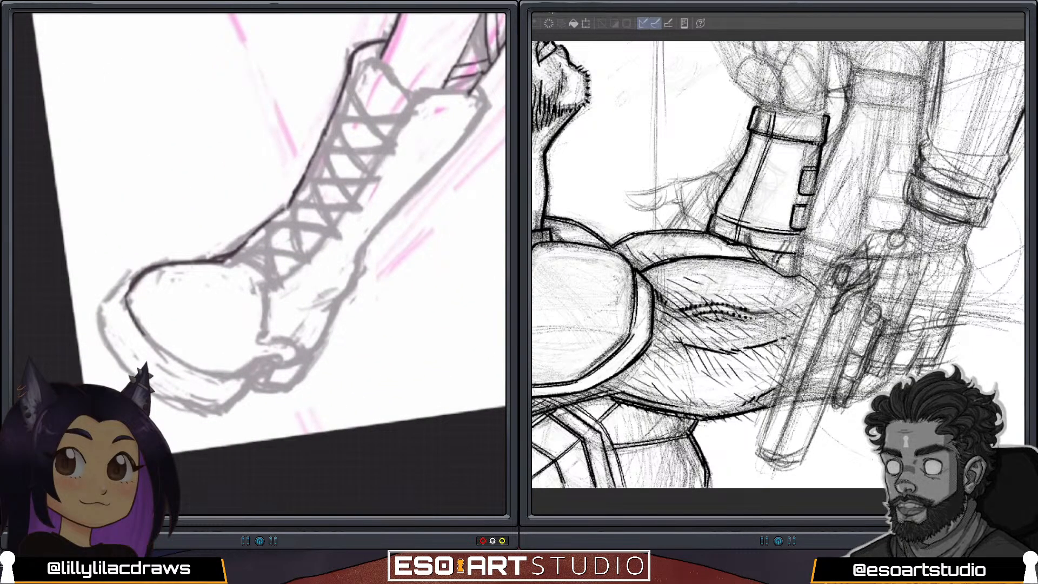
{"action": "mouse_move", "coordinate": [125, 301]}
{"action": "left_mouse_down"}
{"action": "mouse_move", "coordinate": [180, 365]}
{"action": "mouse_move", "coordinate": [227, 381]}
{"action": "left_mouse_up"}
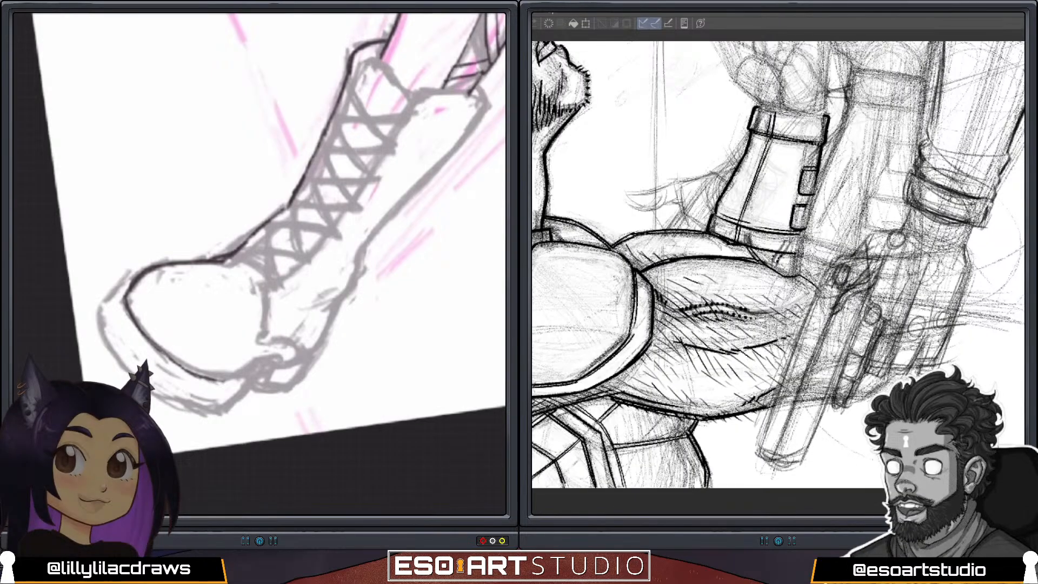
{"action": "mouse_move", "coordinate": [286, 205]}
{"action": "left_mouse_down"}
{"action": "mouse_move", "coordinate": [225, 262]}
{"action": "mouse_move", "coordinate": [221, 281]}
{"action": "left_mouse_up"}
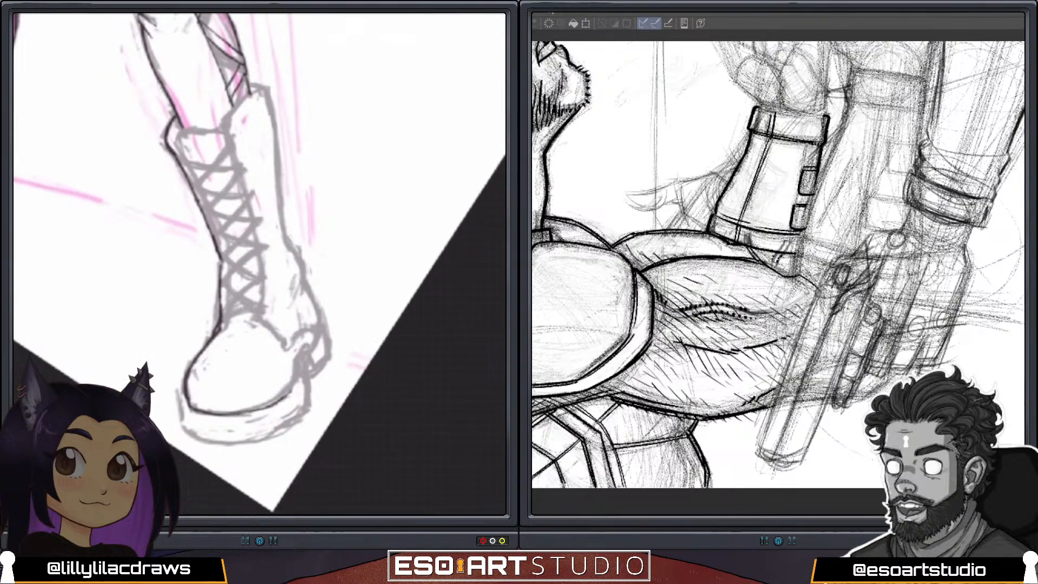
Continue the seam above the sole to the arch, and outline the back of the boot's ankle and heel.
{"action": "left_click_drag", "start_coordinate": [289, 392], "coordinate": [323, 325]}
{"action": "mouse_move", "coordinate": [289, 243]}
{"action": "left_mouse_down"}
{"action": "mouse_move", "coordinate": [322, 321]}
{"action": "mouse_move", "coordinate": [330, 357]}
{"action": "mouse_move", "coordinate": [319, 369]}
{"action": "left_mouse_up"}
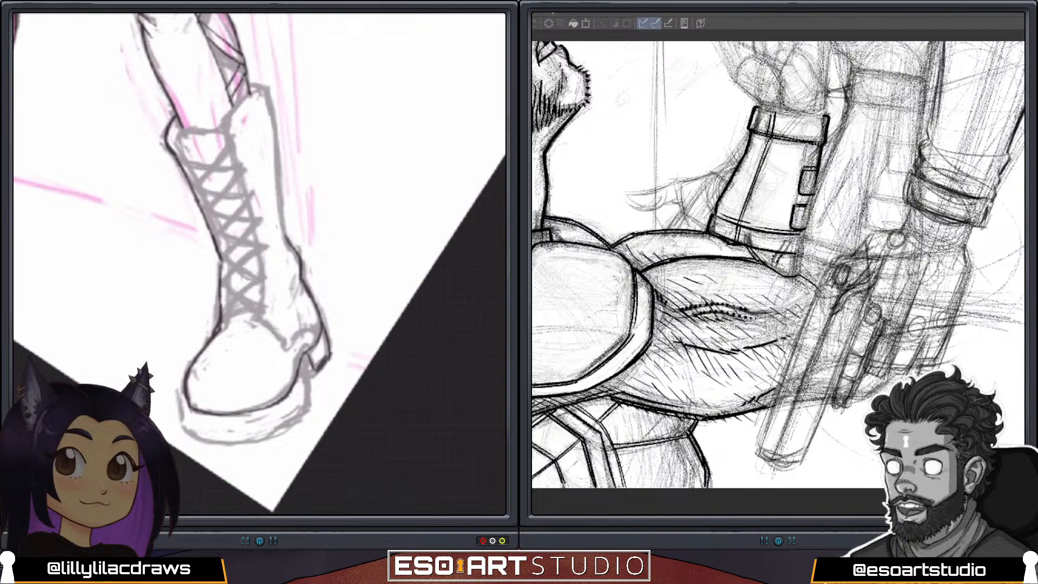
{"action": "key", "text": "ctrl+z"}
Outline the thick sole of the boot from the arch around the toe, darkening its outer edge.
{"action": "left_click_drag", "start_coordinate": [307, 356], "coordinate": [310, 399]}
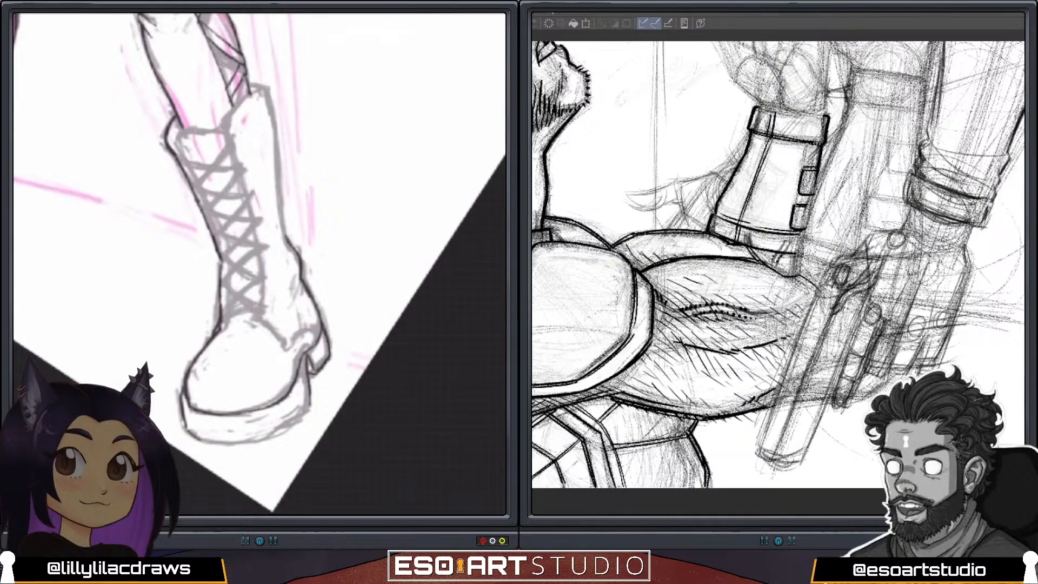
{"action": "left_click_drag", "start_coordinate": [192, 432], "coordinate": [213, 444]}
{"action": "left_click_drag", "start_coordinate": [310, 243], "coordinate": [233, 262]}
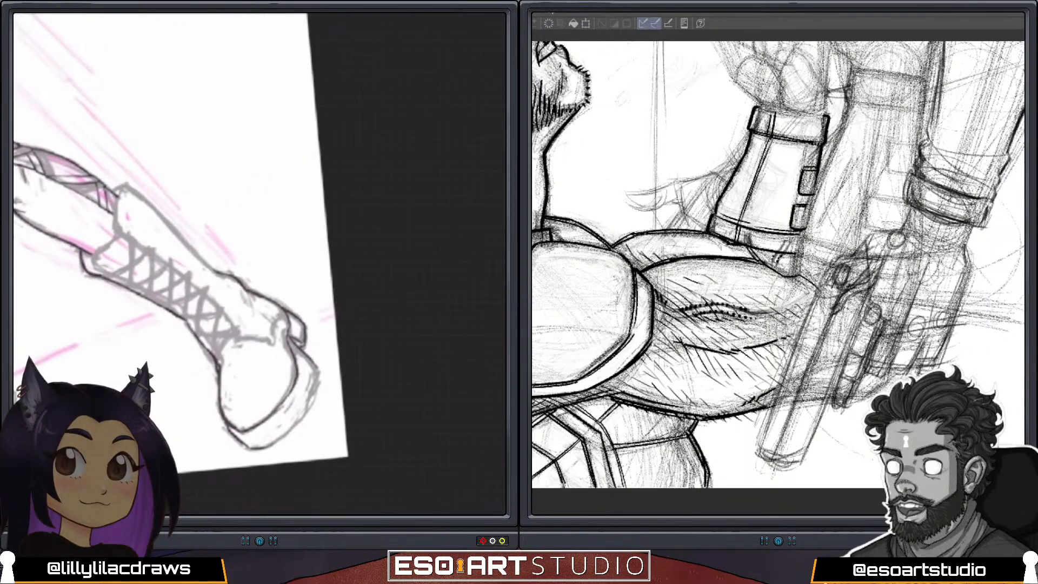
{"action": "left_click_drag", "start_coordinate": [319, 363], "coordinate": [294, 427]}
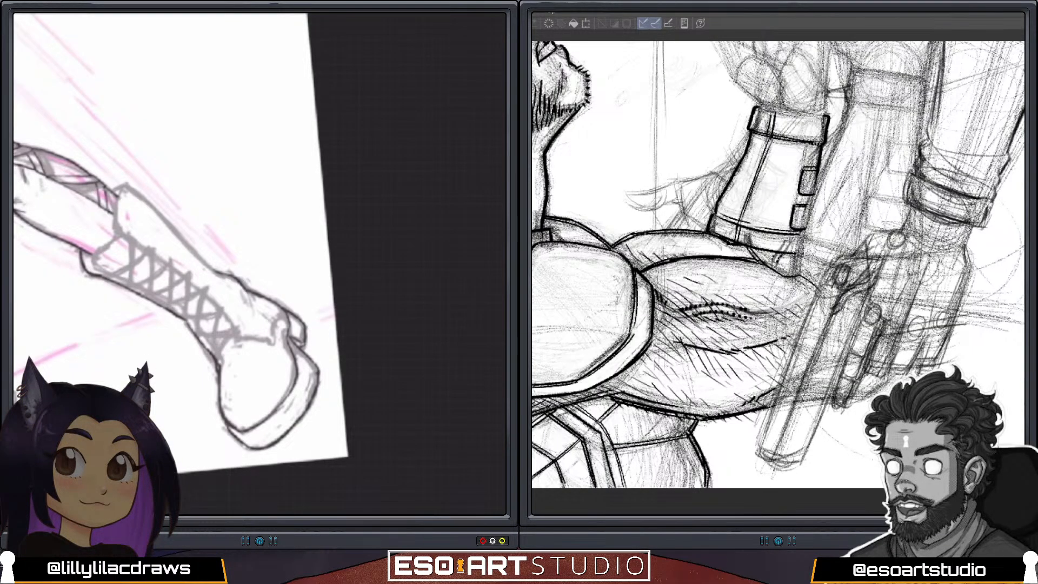
{"action": "left_click_drag", "start_coordinate": [317, 375], "coordinate": [308, 411]}
{"action": "scroll", "coordinate": [259, 263], "scroll_direction": "down", "scroll_amount": 3}
{"action": "scroll", "coordinate": [260, 263], "scroll_direction": "up", "scroll_amount": 4}
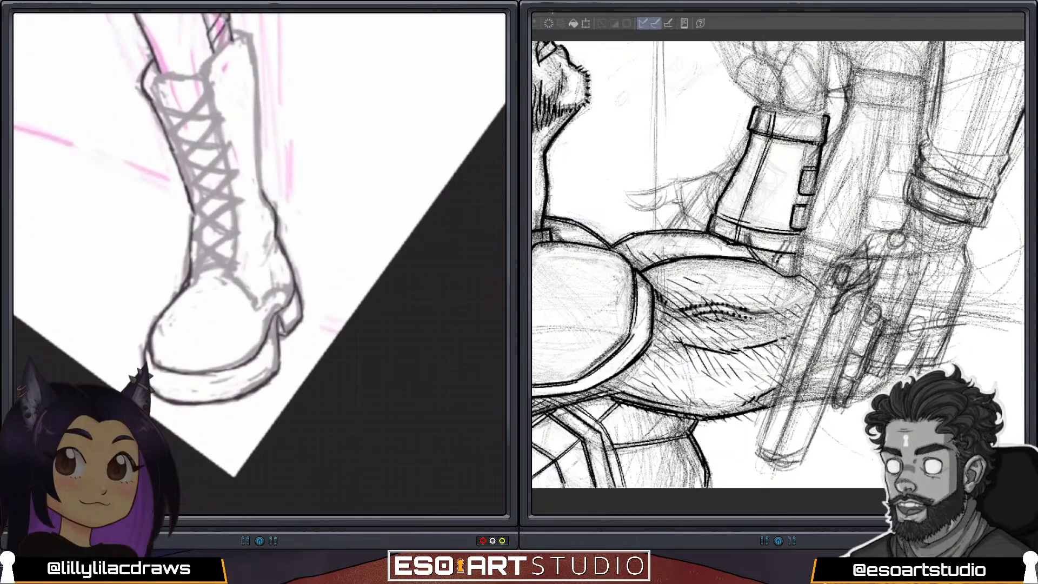
{"action": "left_click_drag", "start_coordinate": [279, 355], "coordinate": [259, 383]}
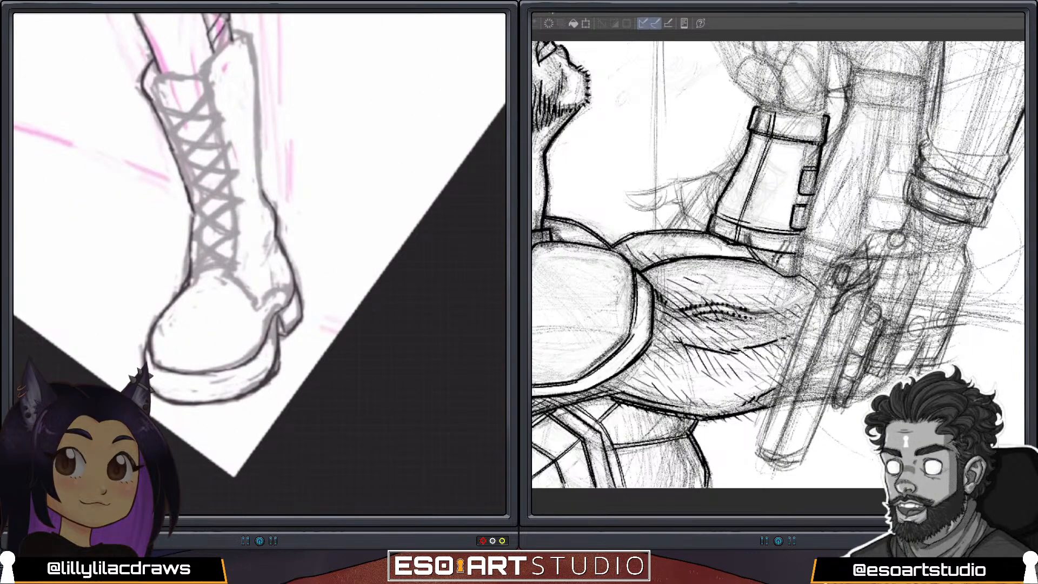
{"action": "mouse_move", "coordinate": [281, 361]}
{"action": "left_mouse_down"}
{"action": "mouse_move", "coordinate": [269, 384]}
{"action": "mouse_move", "coordinate": [281, 346]}
{"action": "left_mouse_up"}
Outline the top of the boot's tongue and draw the front edge of the lacing panel down to the toe cap.
{"action": "left_click_drag", "start_coordinate": [260, 259], "coordinate": [284, 311]}
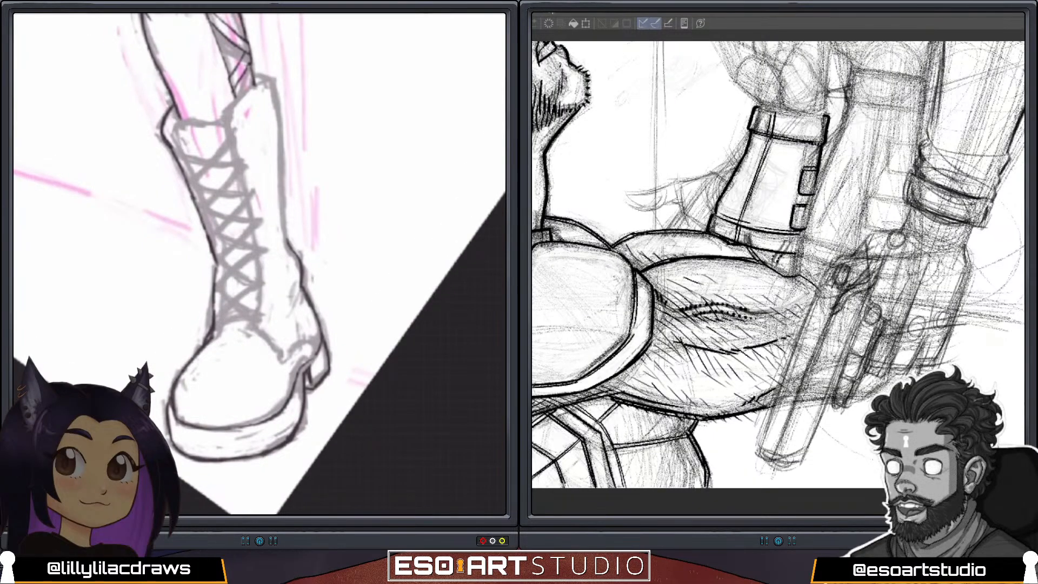
{"action": "mouse_move", "coordinate": [174, 140]}
{"action": "left_mouse_down"}
{"action": "mouse_move", "coordinate": [188, 120]}
{"action": "mouse_move", "coordinate": [213, 122]}
{"action": "left_mouse_up"}
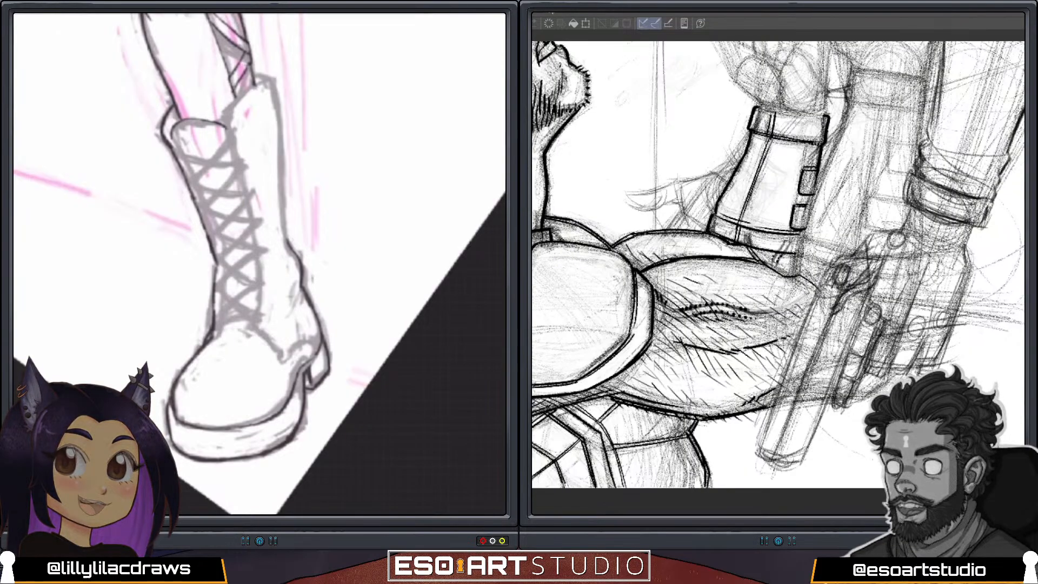
{"action": "mouse_move", "coordinate": [175, 144]}
{"action": "left_mouse_down"}
{"action": "mouse_move", "coordinate": [214, 235]}
{"action": "mouse_move", "coordinate": [223, 318]}
{"action": "left_mouse_up"}
{"action": "left_click_drag", "start_coordinate": [221, 274], "coordinate": [224, 331]}
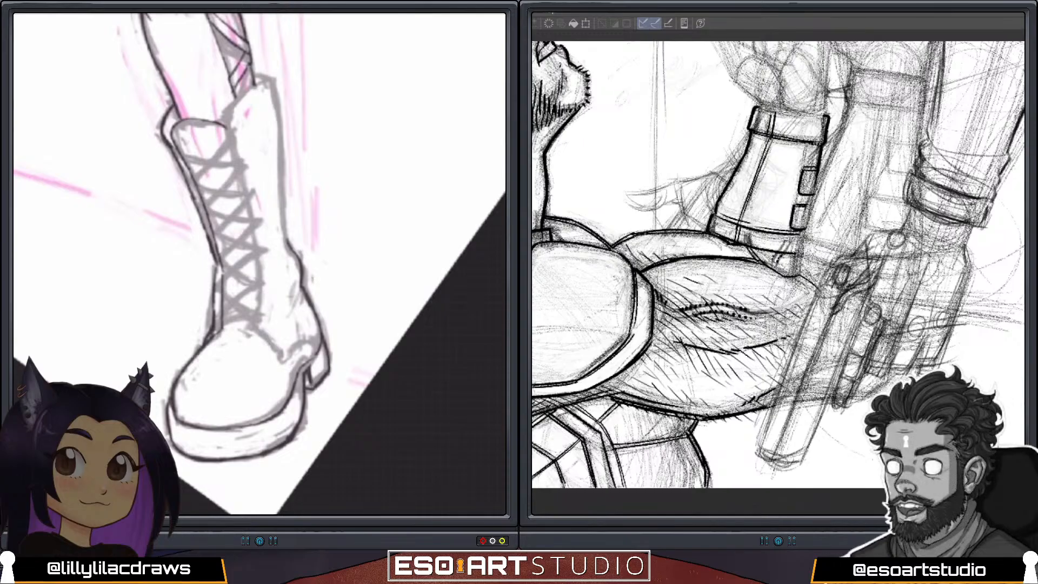
{"action": "left_click_drag", "start_coordinate": [223, 276], "coordinate": [221, 317]}
Draw the rear edge of the boot's lacing panel down to the heel, and outline the cuff's top and the shaft's back.
{"action": "mouse_move", "coordinate": [237, 100]}
{"action": "left_mouse_down"}
{"action": "mouse_move", "coordinate": [227, 117]}
{"action": "mouse_move", "coordinate": [254, 229]}
{"action": "mouse_move", "coordinate": [260, 310]}
{"action": "mouse_move", "coordinate": [251, 328]}
{"action": "mouse_move", "coordinate": [276, 350]}
{"action": "mouse_move", "coordinate": [314, 344]}
{"action": "left_mouse_up"}
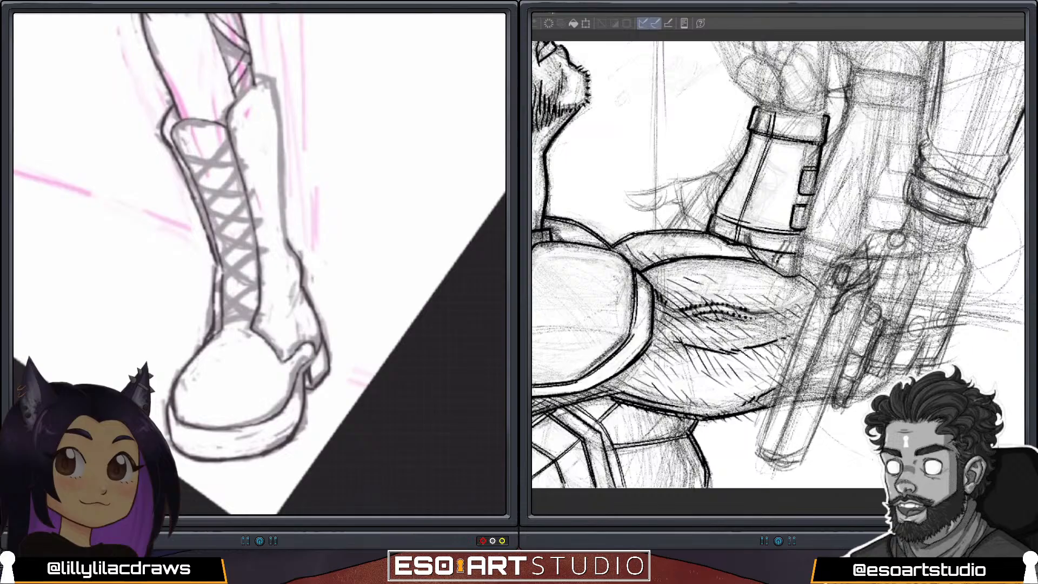
{"action": "mouse_move", "coordinate": [236, 102]}
{"action": "left_mouse_down"}
{"action": "mouse_move", "coordinate": [271, 77]}
{"action": "mouse_move", "coordinate": [285, 213]}
{"action": "left_mouse_up"}
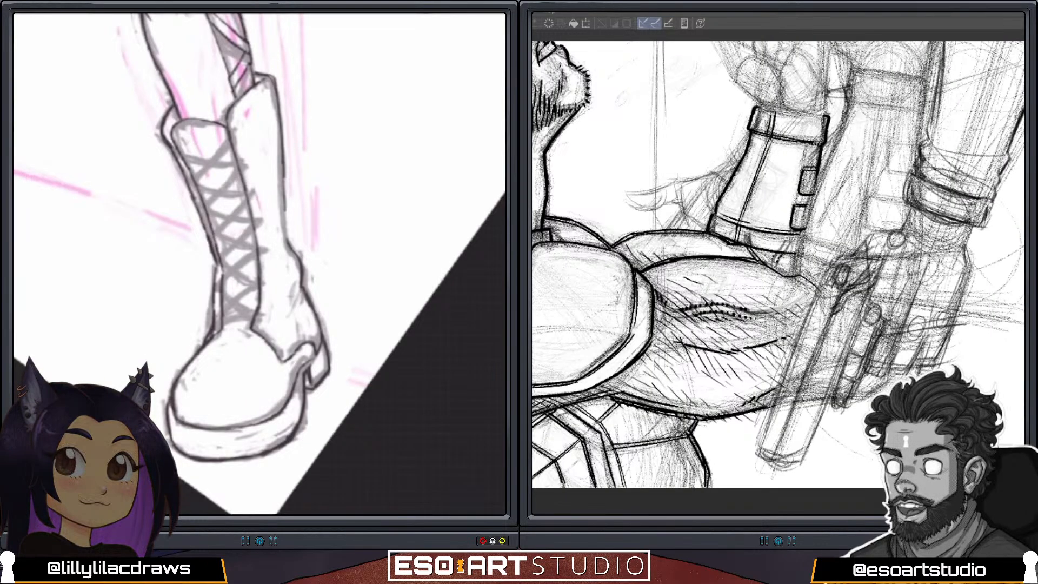
{"action": "left_click_drag", "start_coordinate": [284, 166], "coordinate": [286, 242]}
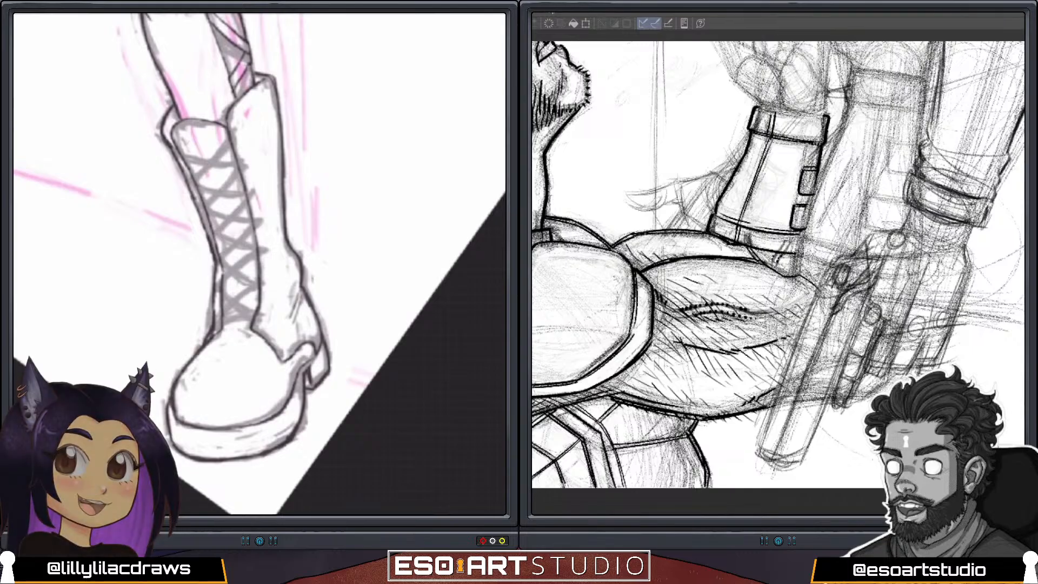
Add short shading ticks to the near boot's toe cap, a contour line along its sole, and a touch-up stroke on the heel.
{"action": "left_click_drag", "start_coordinate": [189, 383], "coordinate": [190, 390]}
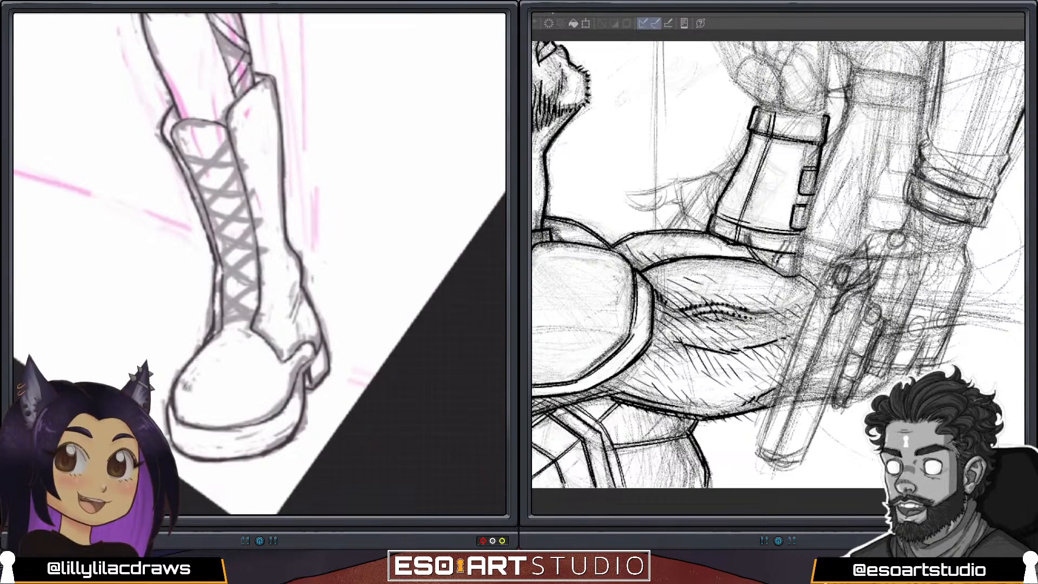
{"action": "left_click_drag", "start_coordinate": [248, 373], "coordinate": [251, 382]}
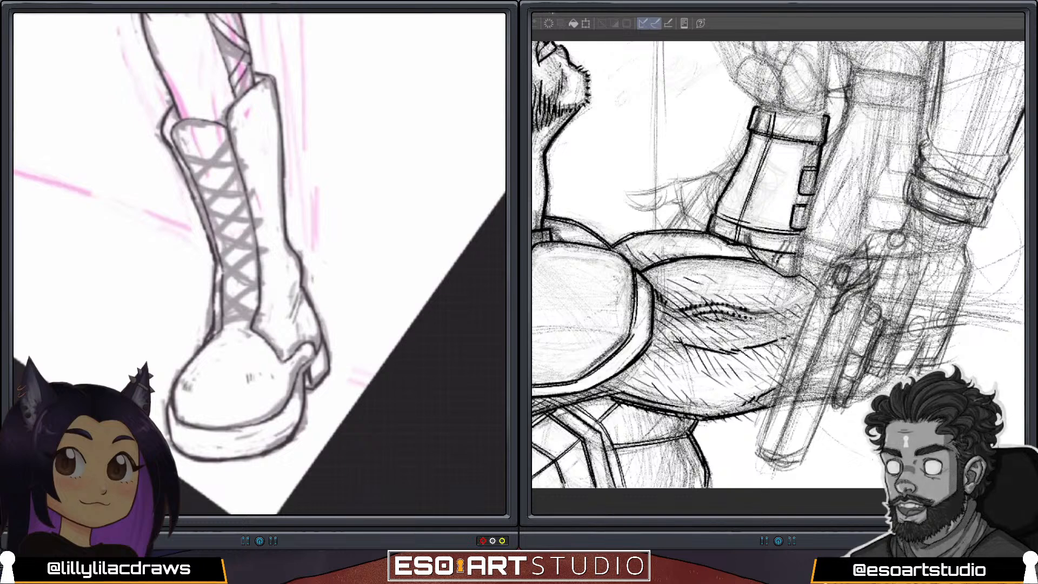
{"action": "mouse_move", "coordinate": [212, 446]}
{"action": "left_mouse_down"}
{"action": "mouse_move", "coordinate": [271, 435]}
{"action": "mouse_move", "coordinate": [291, 416]}
{"action": "left_mouse_up"}
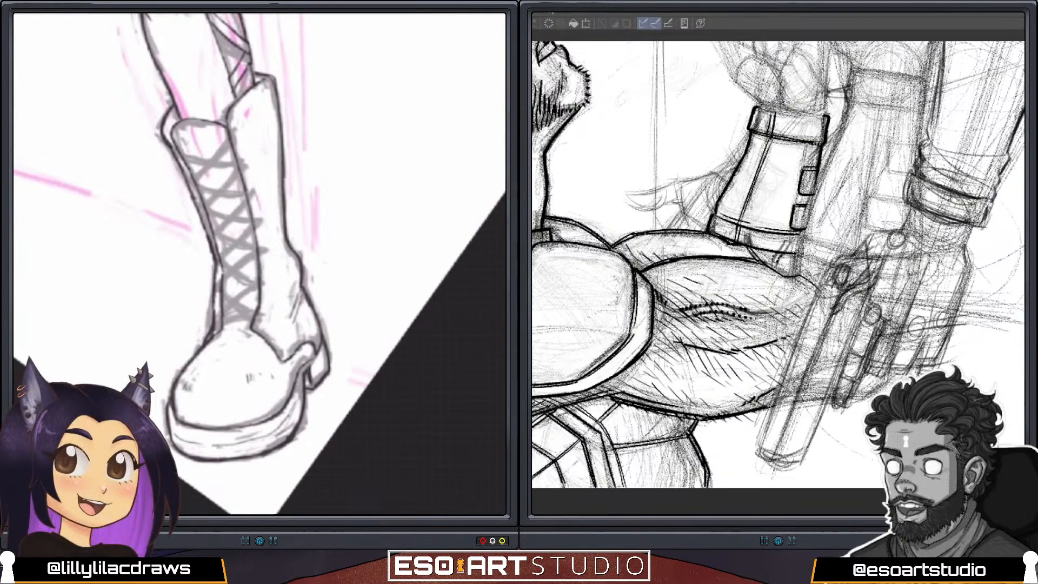
{"action": "left_click_drag", "start_coordinate": [180, 442], "coordinate": [266, 438]}
{"action": "key", "text": "ctrl+z"}
{"action": "key", "text": "ctrl+z"}
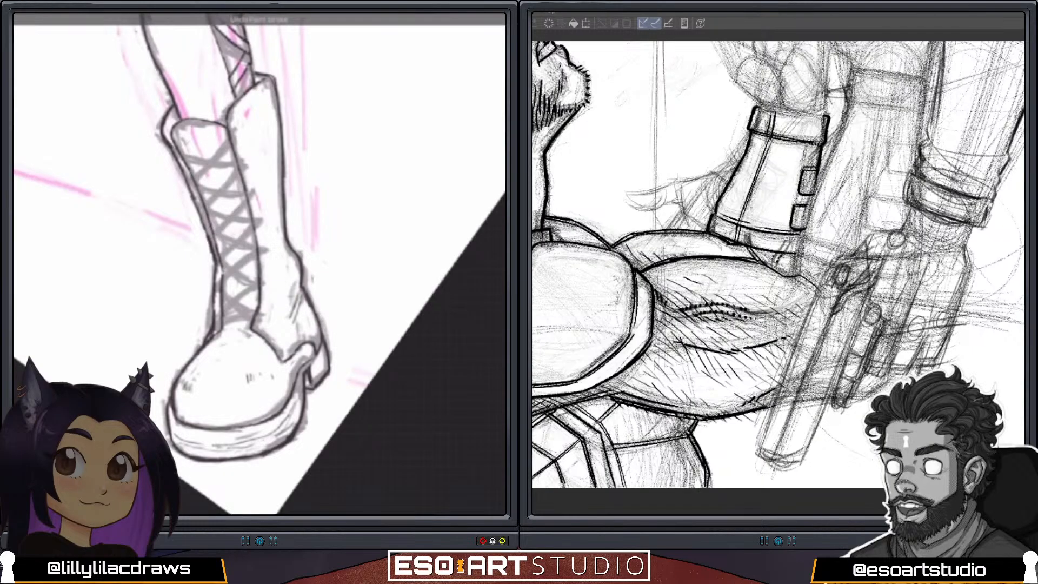
{"action": "left_click_drag", "start_coordinate": [214, 451], "coordinate": [271, 437]}
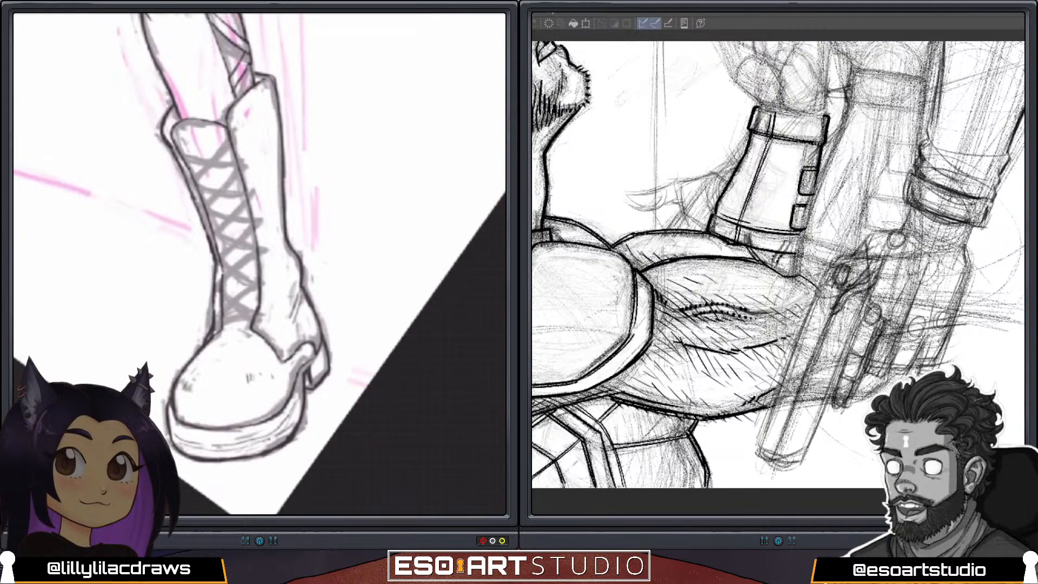
{"action": "left_click_drag", "start_coordinate": [312, 375], "coordinate": [326, 362]}
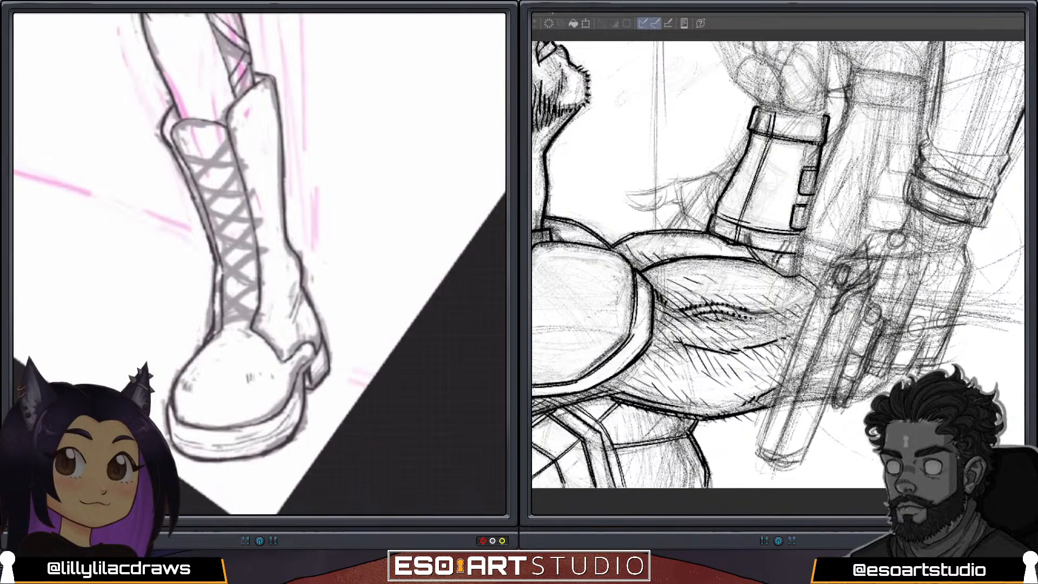
{"action": "scroll", "coordinate": [260, 264], "scroll_direction": "down", "scroll_amount": 5}
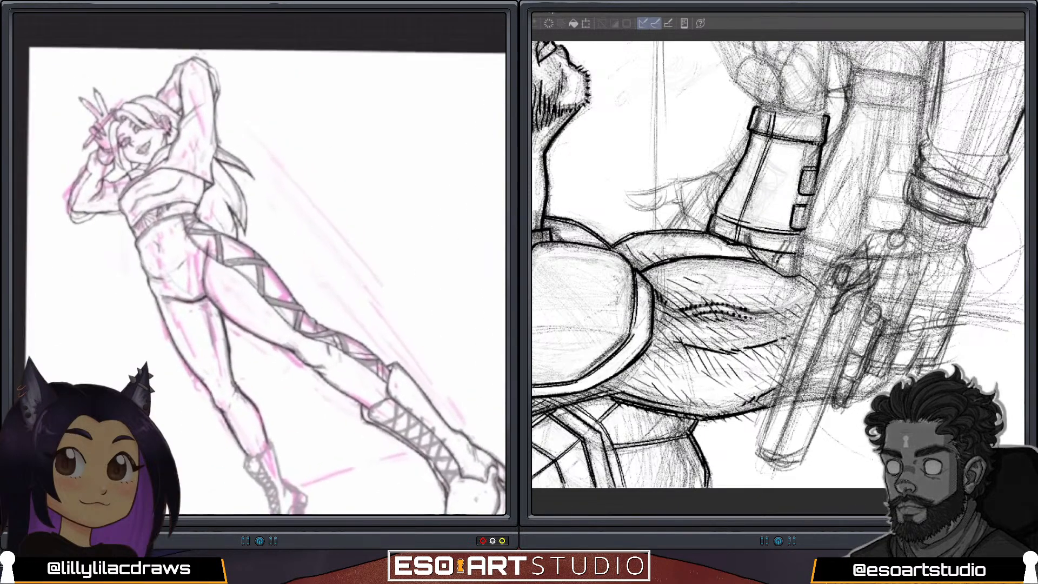
{"action": "scroll", "coordinate": [259, 264], "scroll_direction": "up", "scroll_amount": 4}
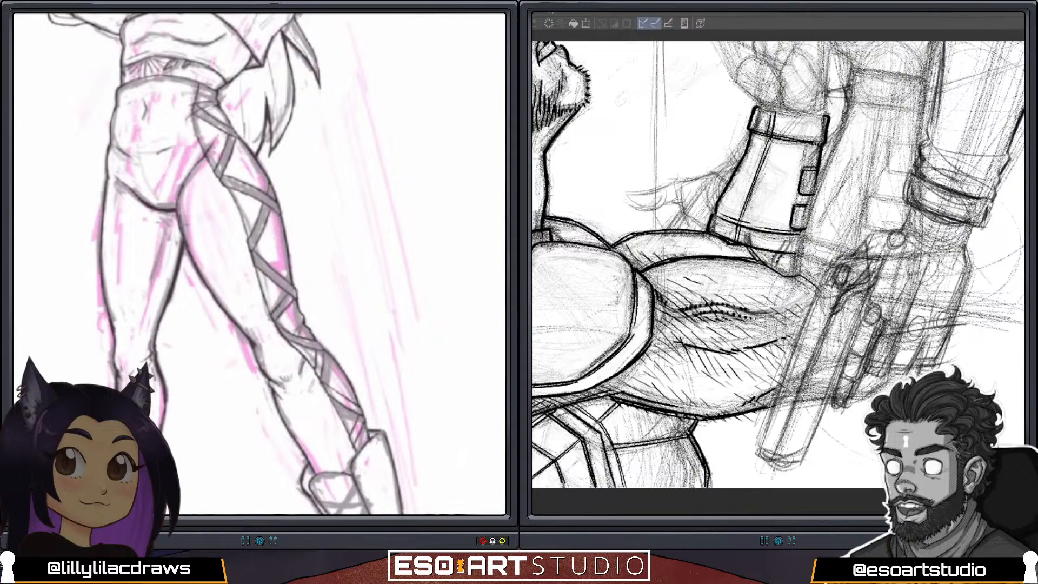
{"action": "scroll", "coordinate": [260, 264], "scroll_direction": "down", "scroll_amount": 4}
{"action": "scroll", "coordinate": [260, 264], "scroll_direction": "up", "scroll_amount": 3}
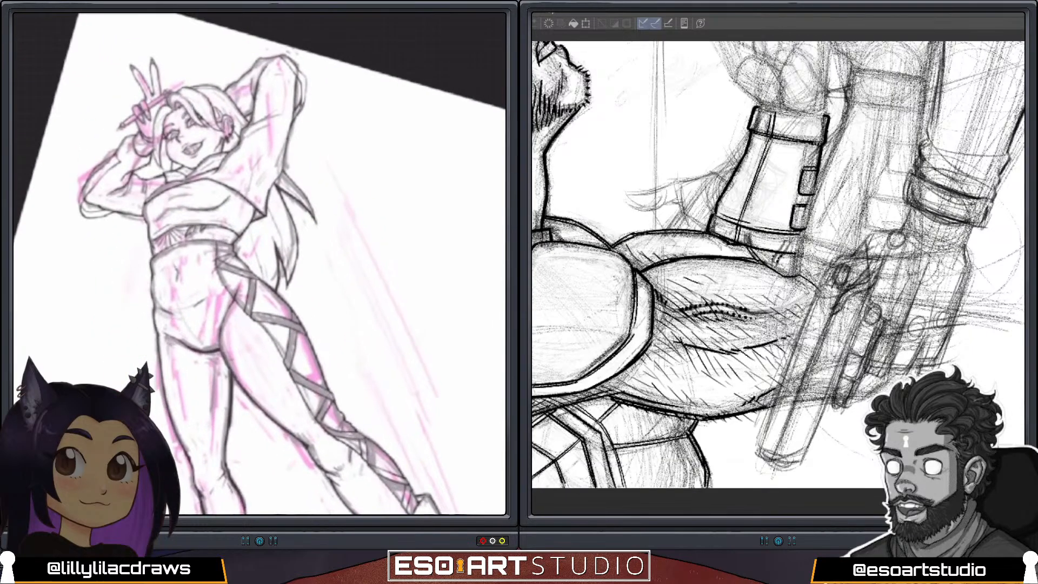
{"action": "scroll", "coordinate": [259, 264], "scroll_direction": "up", "scroll_amount": 1}
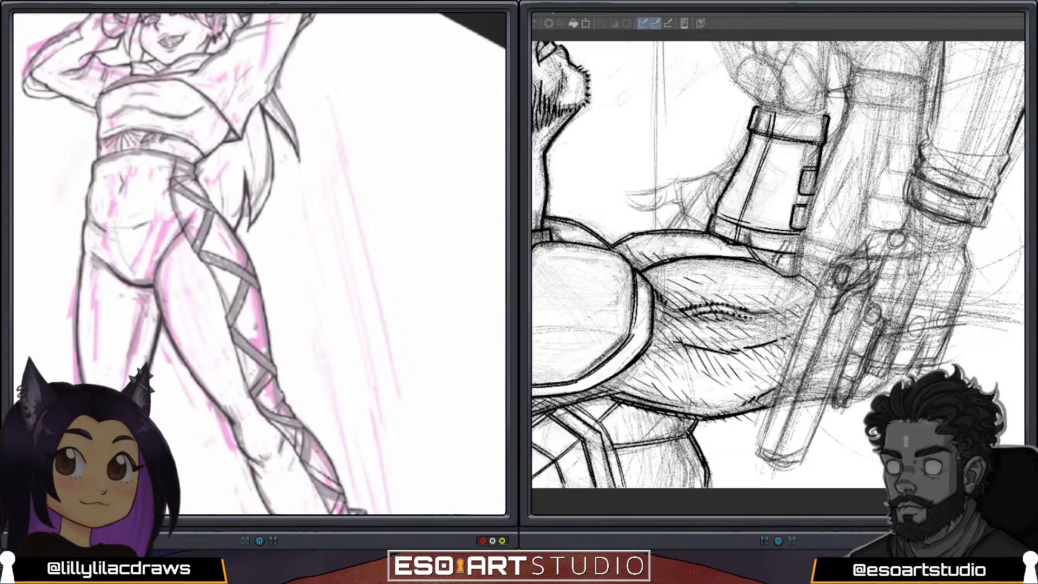
{"action": "scroll", "coordinate": [259, 263], "scroll_direction": "down", "scroll_amount": 1}
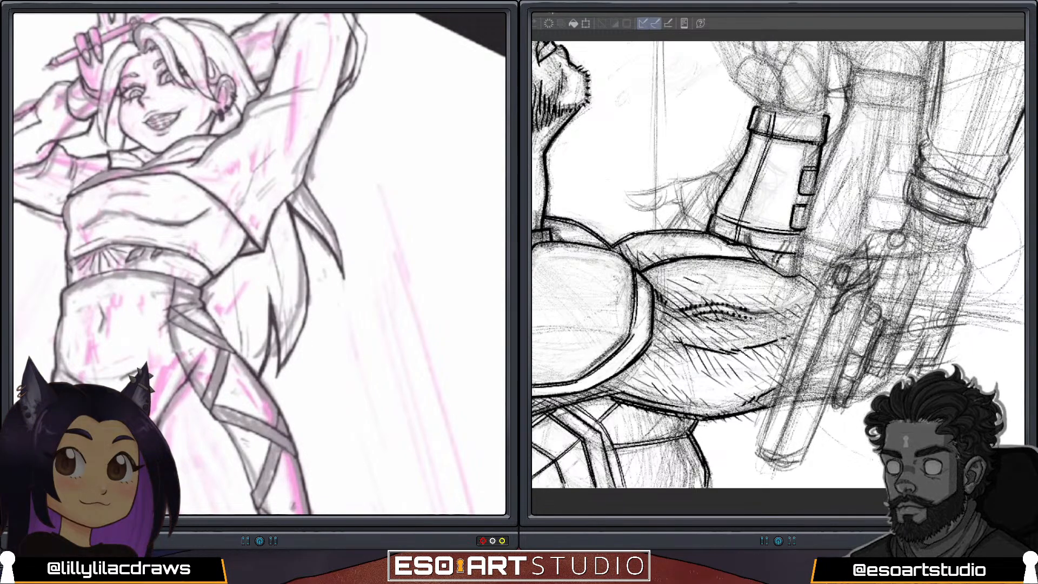
Ink the long inner edge of the armed figure's second gauntlet and the line of its elbow-end band.
{"action": "mouse_move", "coordinate": [881, 254]}
{"action": "left_mouse_down"}
{"action": "mouse_move", "coordinate": [798, 175]}
{"action": "mouse_move", "coordinate": [827, 73]}
{"action": "left_mouse_up"}
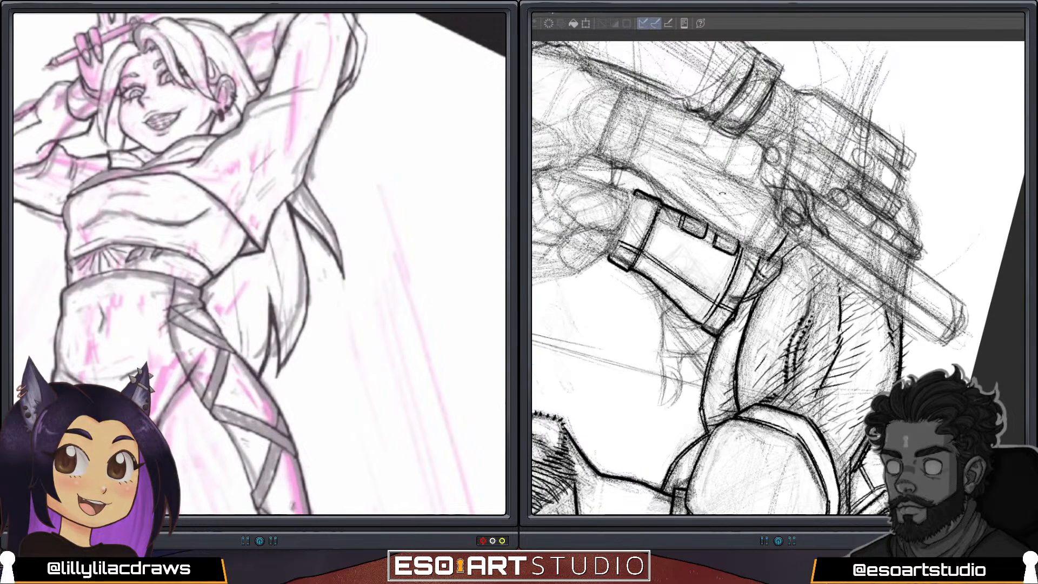
{"action": "left_click_drag", "start_coordinate": [725, 185], "coordinate": [819, 180]}
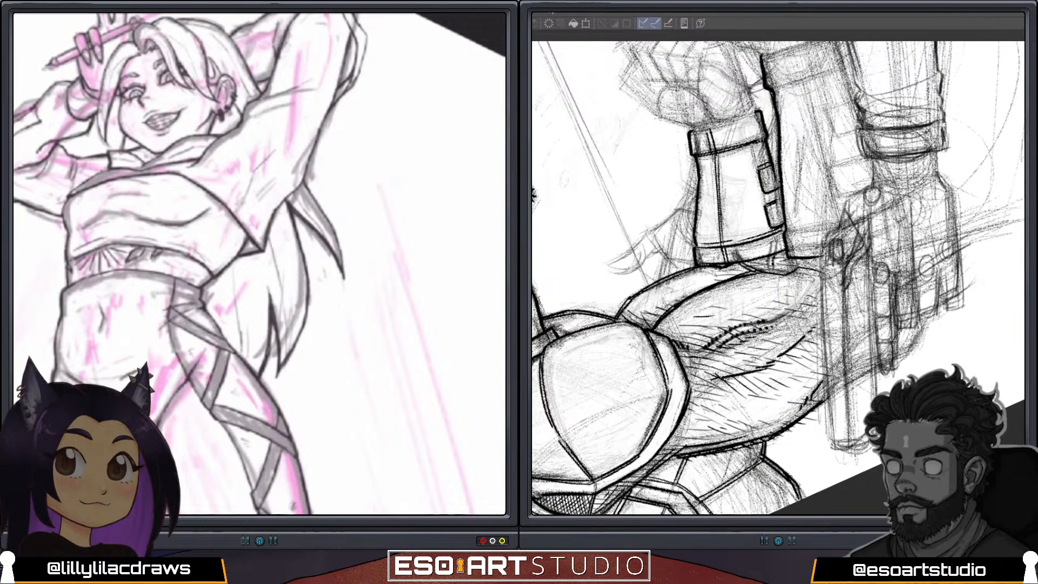
{"action": "key", "text": "minus"}
{"action": "key", "text": "minus"}
{"action": "key", "text": "minus"}
{"action": "key", "text": "minus"}
{"action": "key", "text": "minus"}
{"action": "key", "text": "minus"}
{"action": "key", "text": "minus"}
{"action": "key", "text": "minus"}
{"action": "key", "text": "minus"}
{"action": "key", "text": "minus"}
{"action": "key", "text": "minus"}
{"action": "key", "text": "minus"}
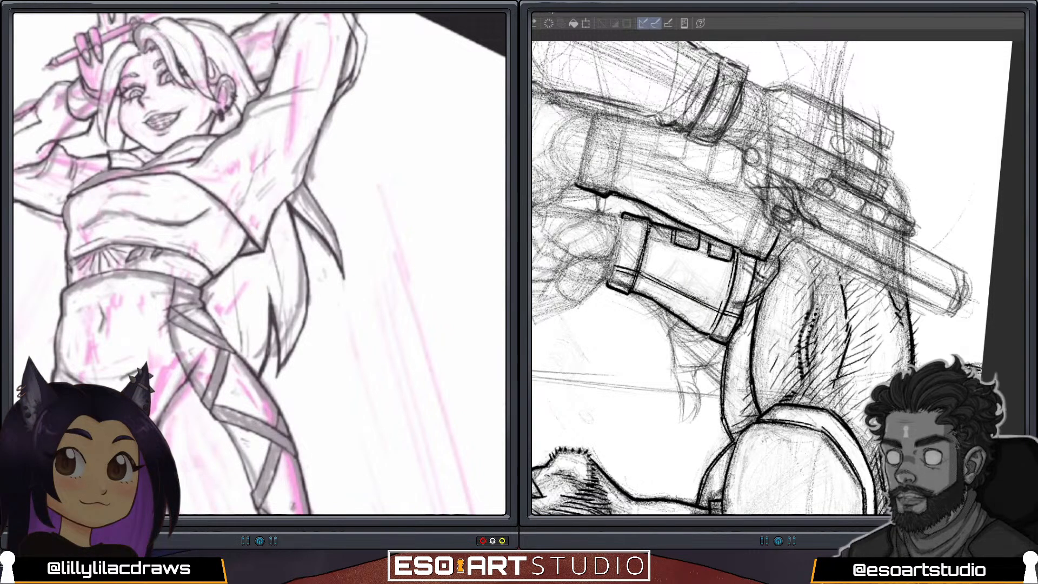
{"action": "left_click_drag", "start_coordinate": [742, 249], "coordinate": [765, 193]}
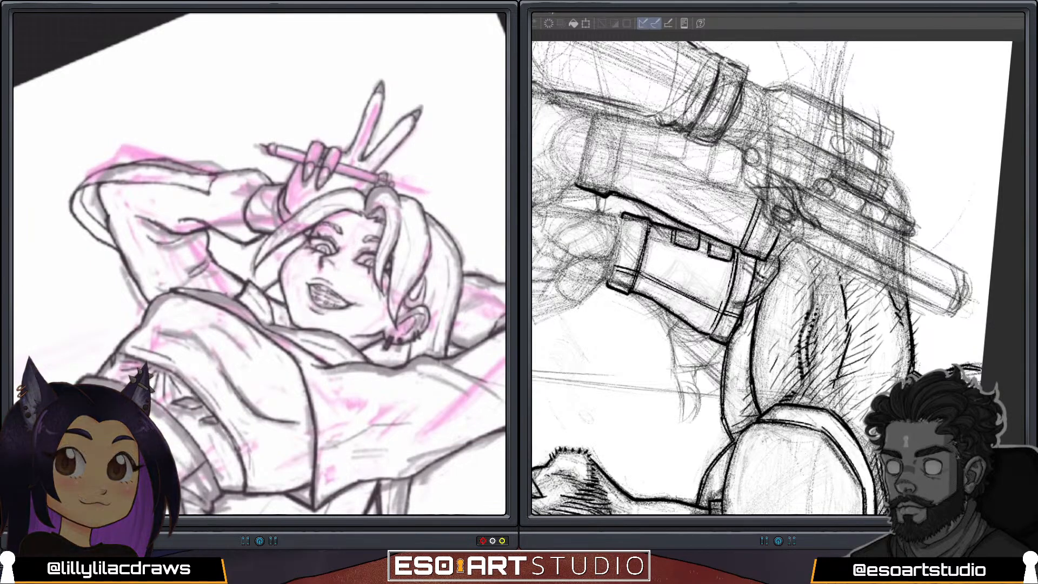
Ink the wrist-end band of the second gauntlet, with its corner, its lower edge across the forearm and its outer side.
{"action": "left_click_drag", "start_coordinate": [636, 130], "coordinate": [791, 160]}
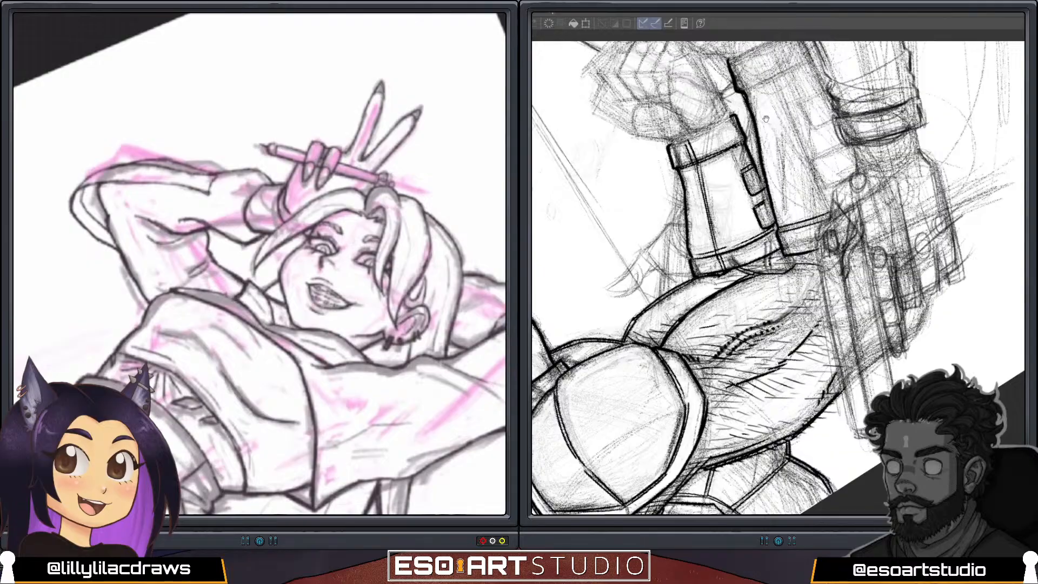
{"action": "left_click_drag", "start_coordinate": [766, 118], "coordinate": [745, 243]}
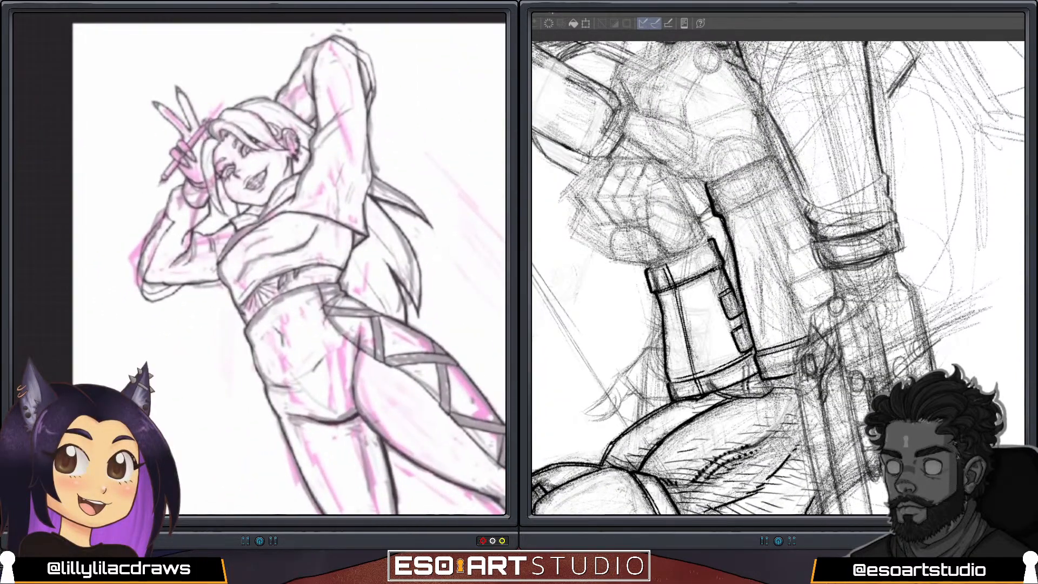
{"action": "left_click_drag", "start_coordinate": [707, 195], "coordinate": [718, 212]}
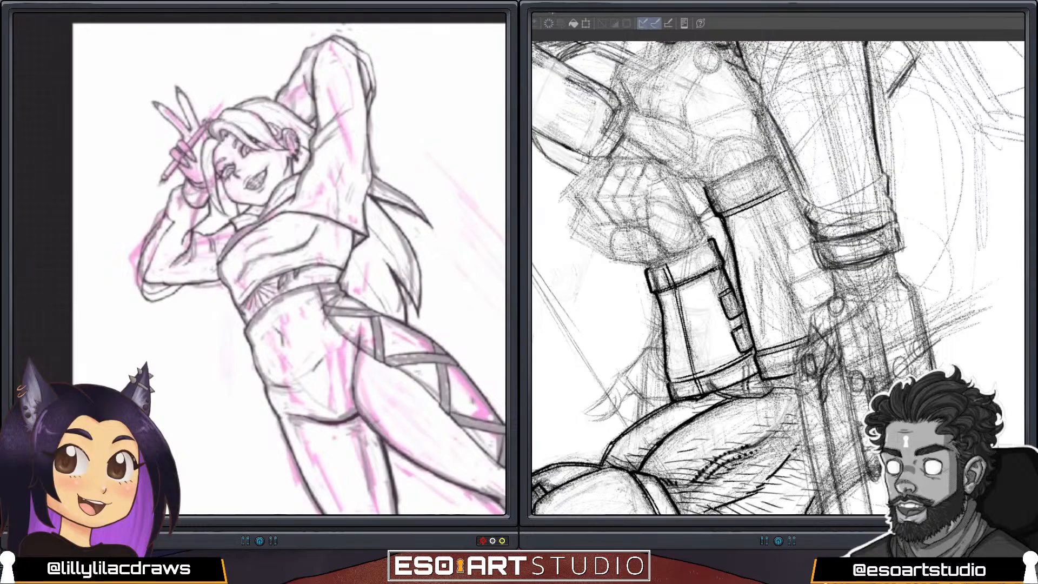
{"action": "left_click_drag", "start_coordinate": [722, 218], "coordinate": [786, 186]}
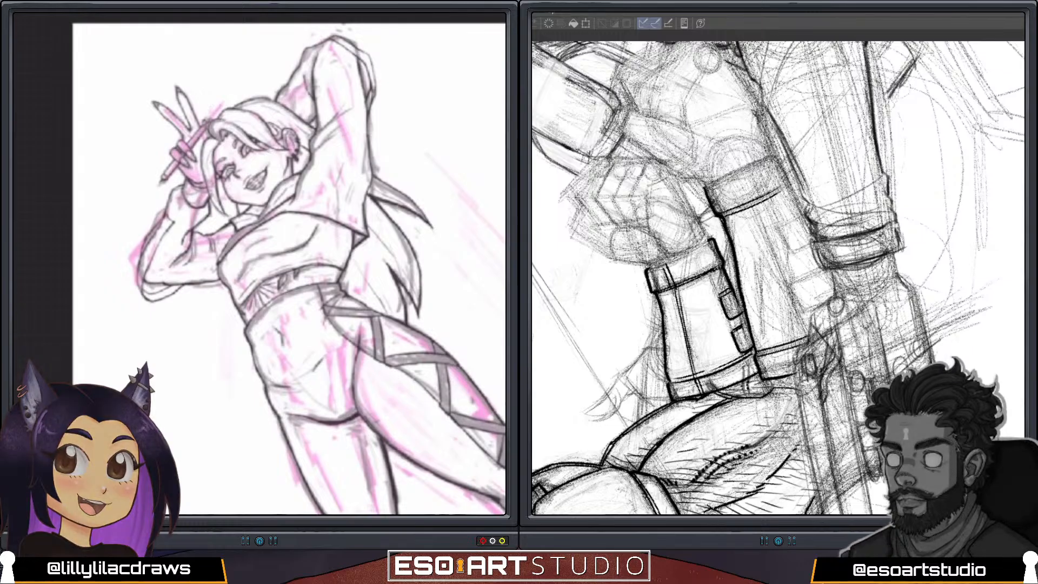
{"action": "left_click_drag", "start_coordinate": [779, 157], "coordinate": [789, 187]}
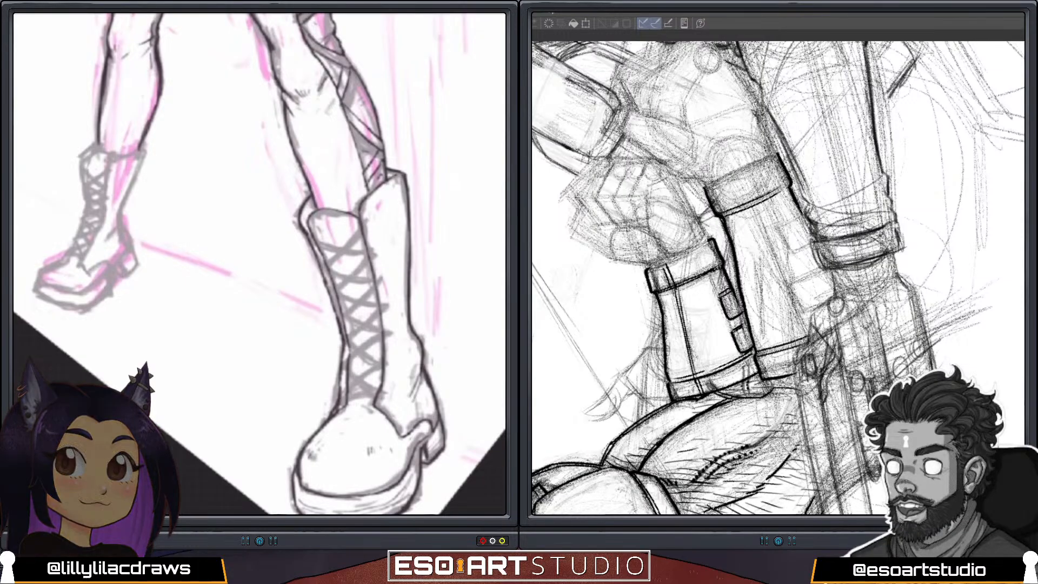
Outline the front of the posed figure's far boot from cuff to toe, and ink the upper strap tab on the second gauntlet.
{"action": "scroll", "coordinate": [260, 264], "scroll_direction": "down", "scroll_amount": 3}
{"action": "scroll", "coordinate": [260, 263], "scroll_direction": "down", "scroll_amount": 2}
{"action": "scroll", "coordinate": [259, 264], "scroll_direction": "up", "scroll_amount": 5}
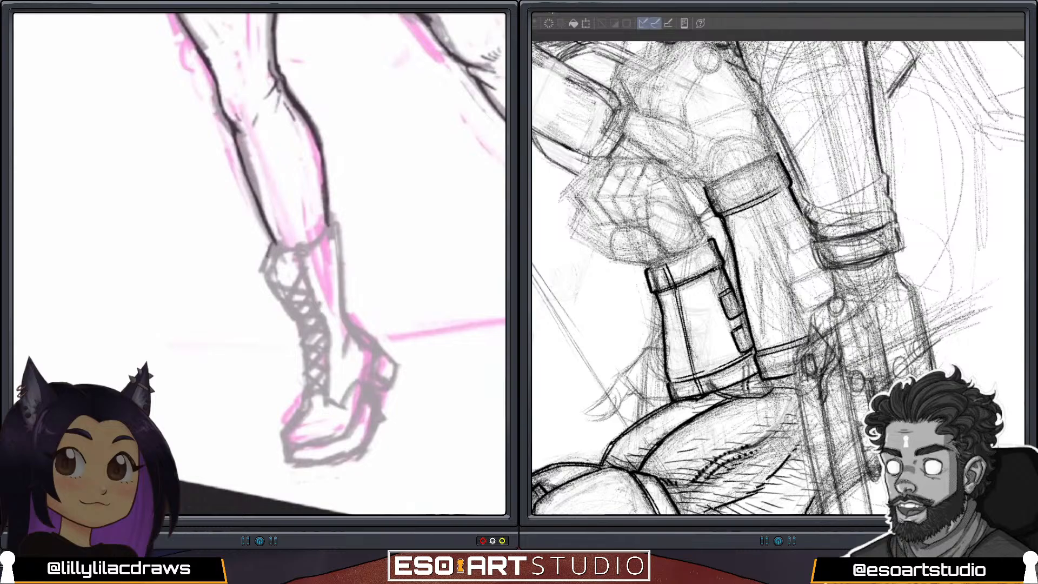
{"action": "left_click_drag", "start_coordinate": [265, 264], "coordinate": [274, 287]}
{"action": "key", "text": "ctrl+z"}
{"action": "mouse_move", "coordinate": [268, 250]}
{"action": "left_mouse_down"}
{"action": "mouse_move", "coordinate": [274, 291]}
{"action": "mouse_move", "coordinate": [303, 335]}
{"action": "mouse_move", "coordinate": [309, 399]}
{"action": "left_mouse_up"}
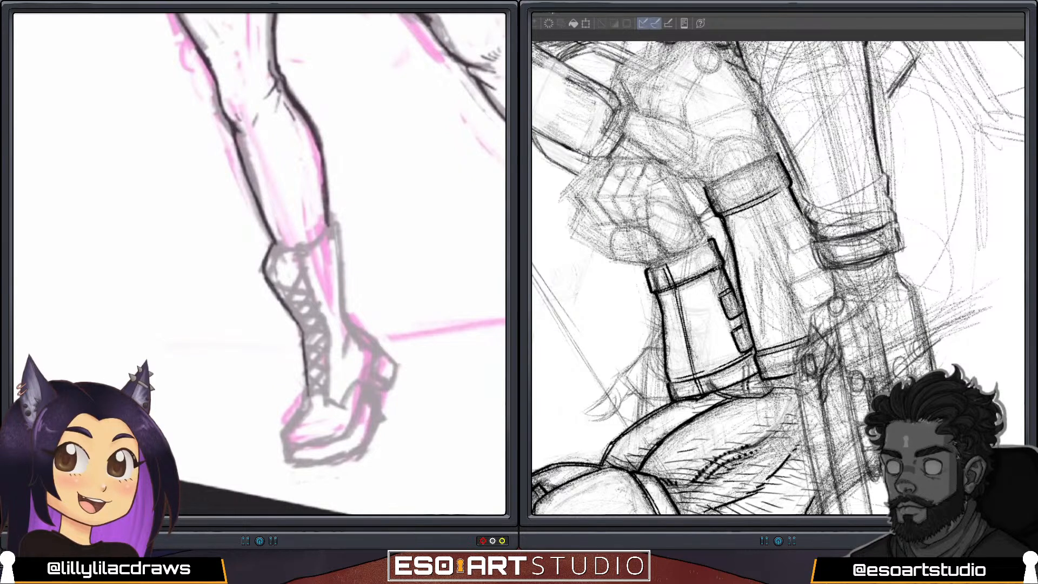
{"action": "left_click_drag", "start_coordinate": [785, 224], "coordinate": [803, 216]}
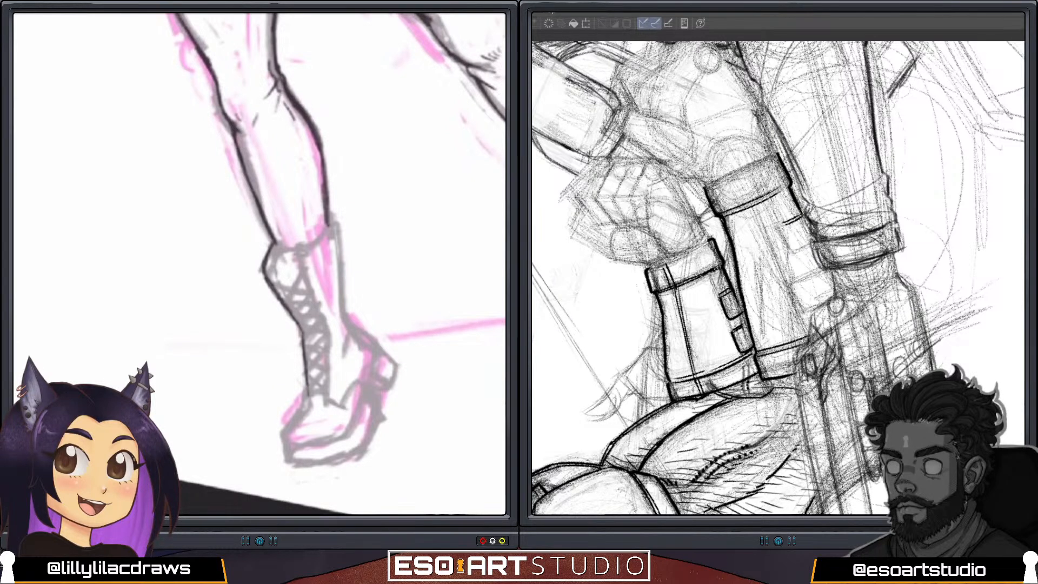
{"action": "mouse_move", "coordinate": [308, 387]}
{"action": "left_mouse_down"}
{"action": "mouse_move", "coordinate": [311, 405]}
{"action": "mouse_move", "coordinate": [287, 431]}
{"action": "left_mouse_up"}
{"action": "mouse_move", "coordinate": [783, 224]}
{"action": "left_mouse_down"}
{"action": "mouse_move", "coordinate": [793, 248]}
{"action": "mouse_move", "coordinate": [811, 242]}
{"action": "left_mouse_up"}
{"action": "left_click_drag", "start_coordinate": [285, 431], "coordinate": [287, 447]}
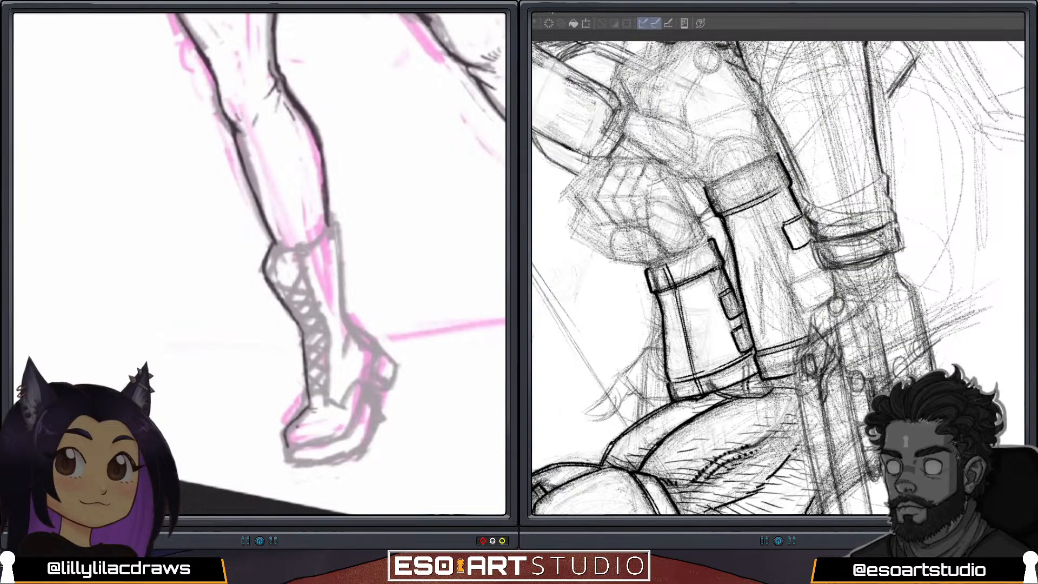
Outline the far boot's cuff and the rear edge of its lacing panel to the instep, and close the upper gauntlet tab's lower edge.
{"action": "mouse_move", "coordinate": [328, 227]}
{"action": "left_mouse_down"}
{"action": "mouse_move", "coordinate": [294, 250]}
{"action": "mouse_move", "coordinate": [300, 272]}
{"action": "left_mouse_up"}
{"action": "mouse_move", "coordinate": [308, 245]}
{"action": "left_mouse_down"}
{"action": "mouse_move", "coordinate": [295, 252]}
{"action": "mouse_move", "coordinate": [326, 325]}
{"action": "mouse_move", "coordinate": [325, 398]}
{"action": "left_mouse_up"}
{"action": "key", "text": "ctrl+z"}
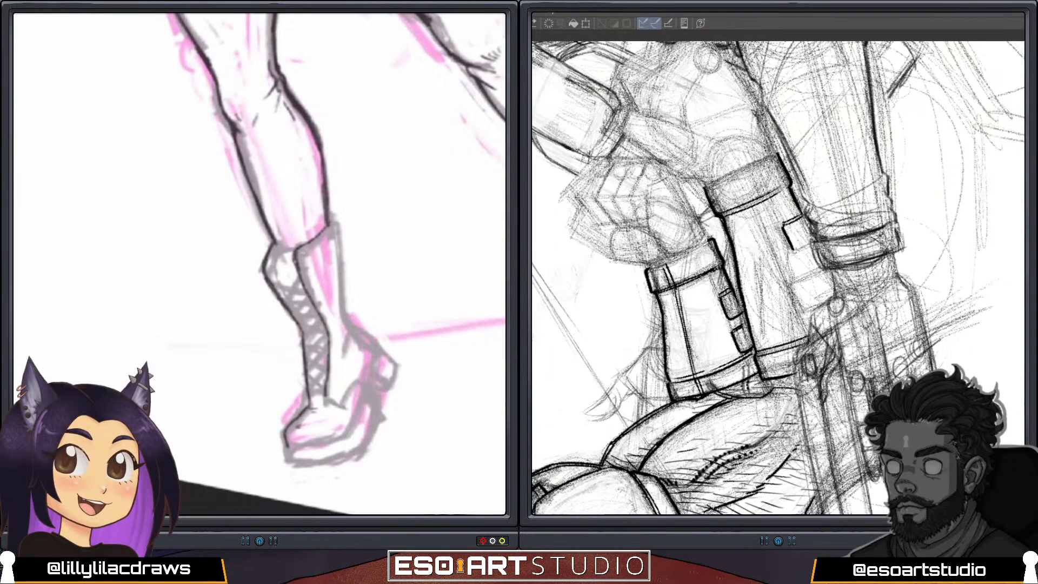
{"action": "left_click_drag", "start_coordinate": [794, 250], "coordinate": [811, 243]}
{"action": "mouse_move", "coordinate": [329, 336]}
{"action": "left_mouse_down"}
{"action": "mouse_move", "coordinate": [326, 379]}
{"action": "mouse_move", "coordinate": [344, 408]}
{"action": "left_mouse_up"}
{"action": "key", "text": "ctrl+z"}
{"action": "left_click_drag", "start_coordinate": [794, 250], "coordinate": [812, 242]}
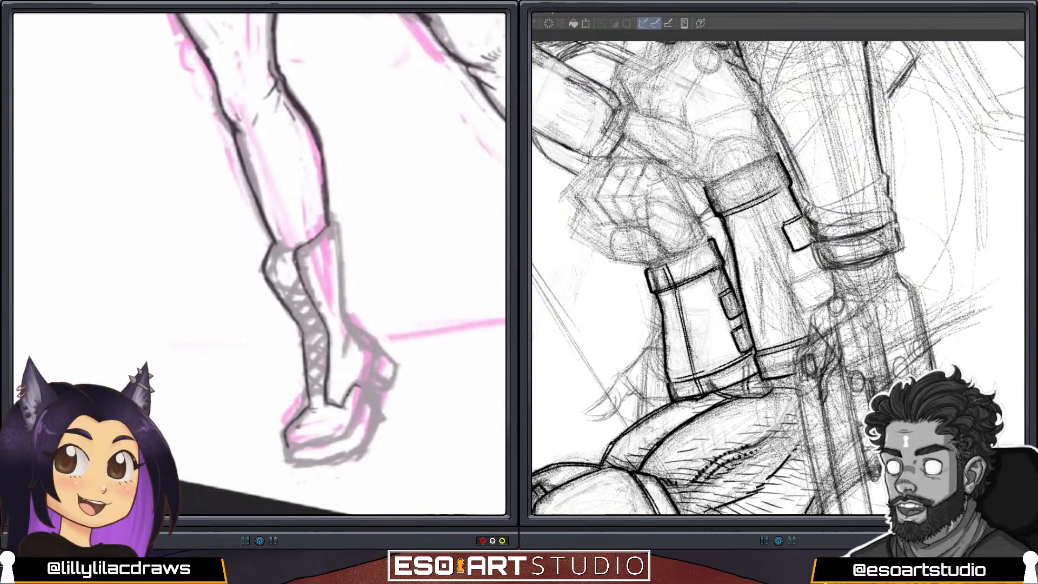
{"action": "left_click_drag", "start_coordinate": [343, 407], "coordinate": [361, 386]}
Ink the second strap tab below the first on the gauntlet, and outline the back of the far boot's shaft to the ankle.
{"action": "left_click_drag", "start_coordinate": [792, 280], "coordinate": [828, 268]}
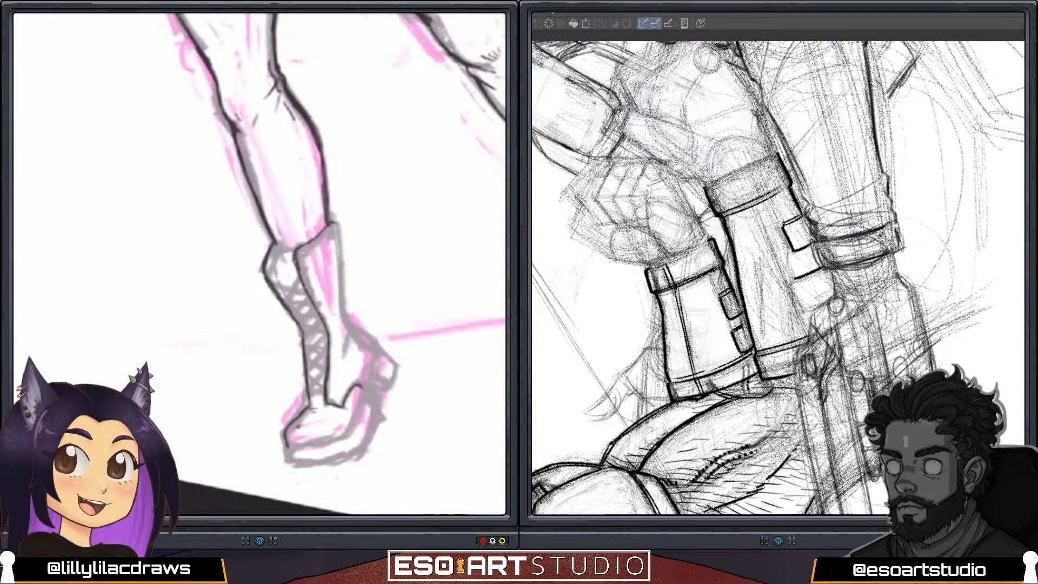
{"action": "left_click_drag", "start_coordinate": [336, 223], "coordinate": [344, 313]}
{"action": "left_click_drag", "start_coordinate": [794, 280], "coordinate": [797, 292]}
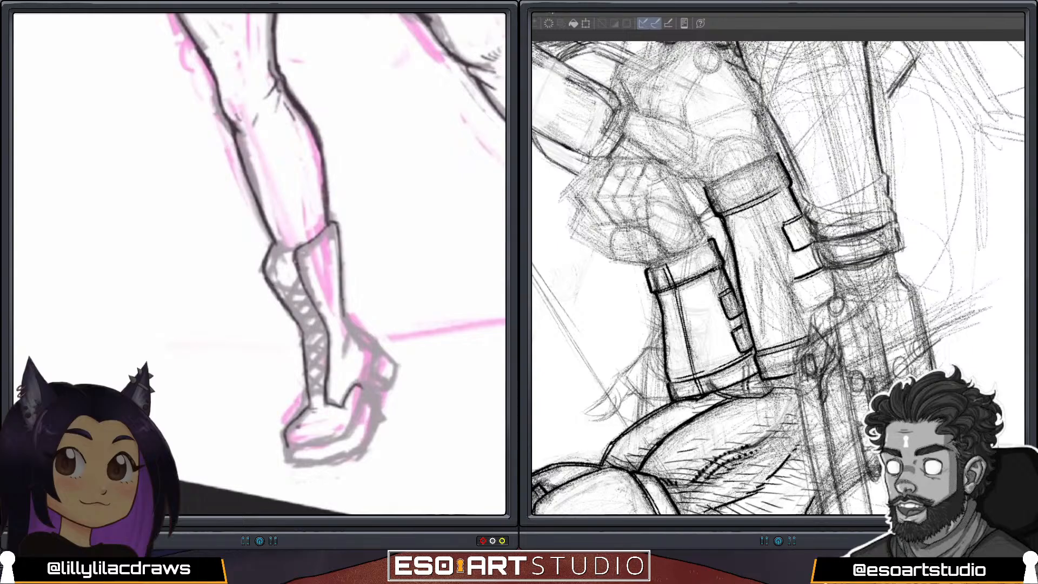
{"action": "left_click_drag", "start_coordinate": [344, 312], "coordinate": [351, 328]}
{"action": "left_click_drag", "start_coordinate": [797, 293], "coordinate": [805, 309]}
{"action": "left_click_drag", "start_coordinate": [351, 328], "coordinate": [356, 344]}
{"action": "left_click_drag", "start_coordinate": [802, 301], "coordinate": [822, 311]}
Outline the far boot's heel, the seam above the sole and the thick sole from toe to arch.
{"action": "left_click_drag", "start_coordinate": [374, 344], "coordinate": [369, 387]}
{"action": "mouse_move", "coordinate": [288, 448]}
{"action": "left_mouse_down"}
{"action": "mouse_move", "coordinate": [346, 435]}
{"action": "mouse_move", "coordinate": [353, 420]}
{"action": "left_mouse_up"}
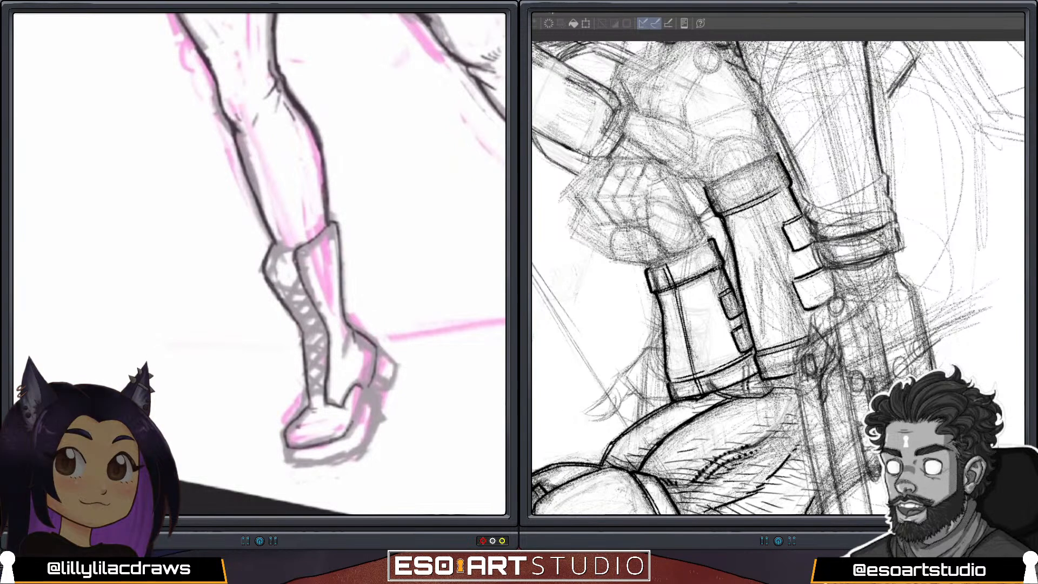
{"action": "left_click_drag", "start_coordinate": [368, 386], "coordinate": [358, 409]}
{"action": "left_click_drag", "start_coordinate": [375, 346], "coordinate": [348, 436]}
{"action": "mouse_move", "coordinate": [287, 464]}
{"action": "left_mouse_down"}
{"action": "mouse_move", "coordinate": [334, 462]}
{"action": "mouse_move", "coordinate": [364, 437]}
{"action": "left_mouse_up"}
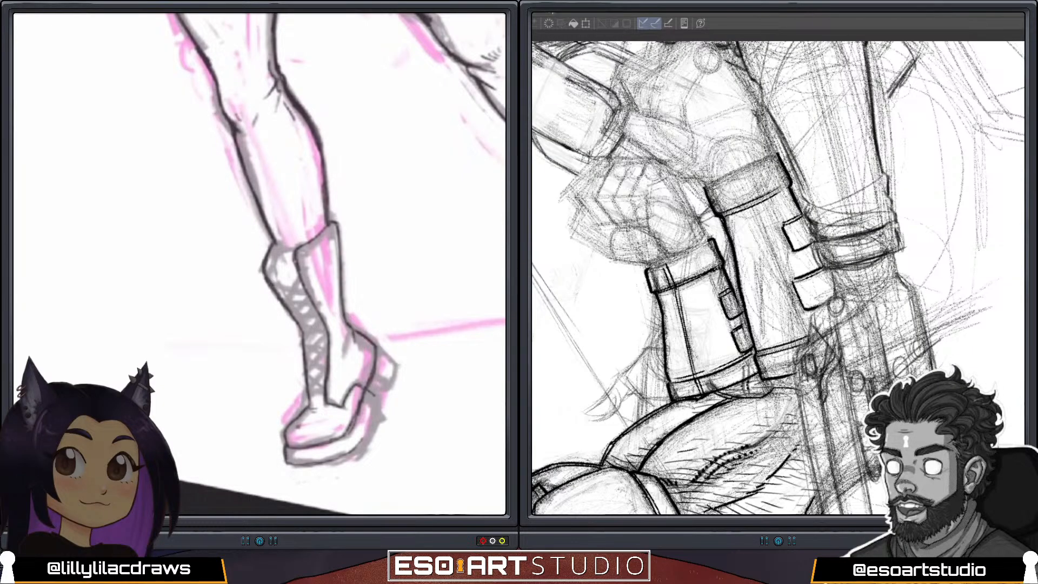
{"action": "left_click_drag", "start_coordinate": [374, 398], "coordinate": [365, 436]}
{"action": "mouse_move", "coordinate": [387, 359]}
{"action": "left_mouse_down"}
{"action": "mouse_move", "coordinate": [368, 435]}
{"action": "mouse_move", "coordinate": [350, 453]}
{"action": "left_mouse_up"}
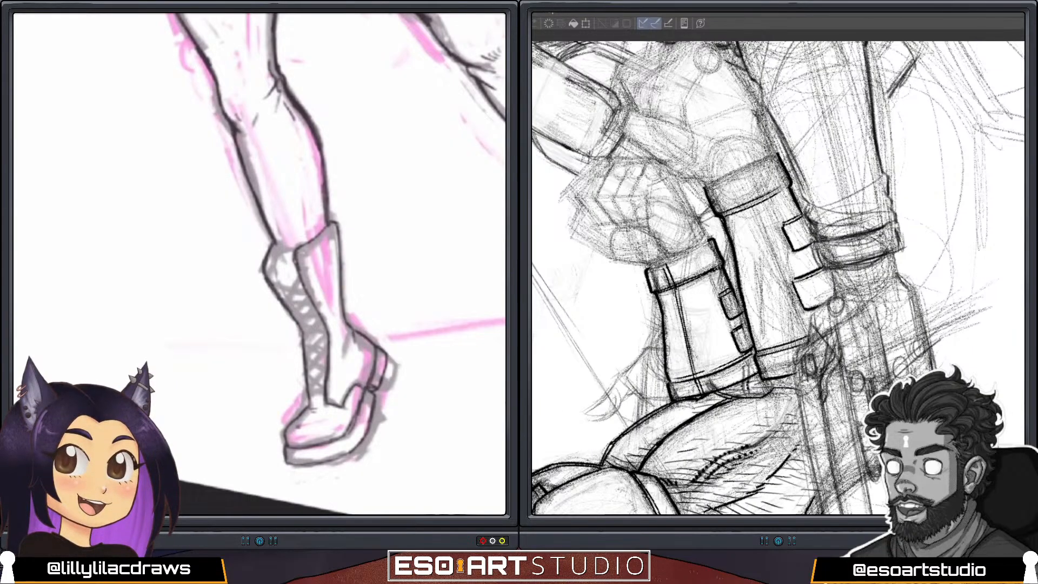
Outline the far boot's tongue and draw the crisscross laces down the lacing panel.
{"action": "mouse_move", "coordinate": [295, 251]}
{"action": "left_mouse_down"}
{"action": "mouse_move", "coordinate": [268, 276]}
{"action": "mouse_move", "coordinate": [303, 335]}
{"action": "left_mouse_up"}
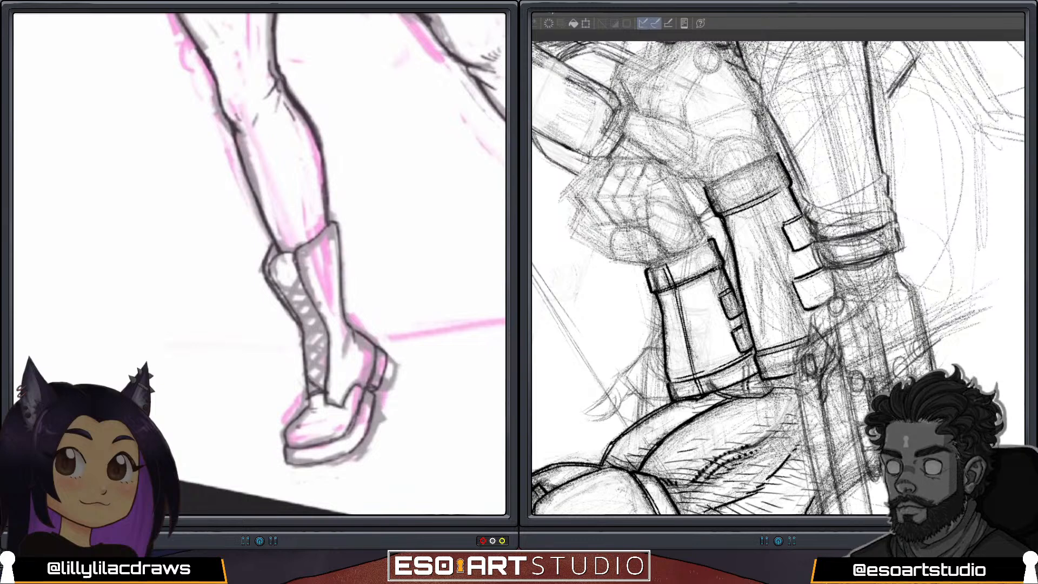
{"action": "left_click_drag", "start_coordinate": [327, 372], "coordinate": [309, 392]}
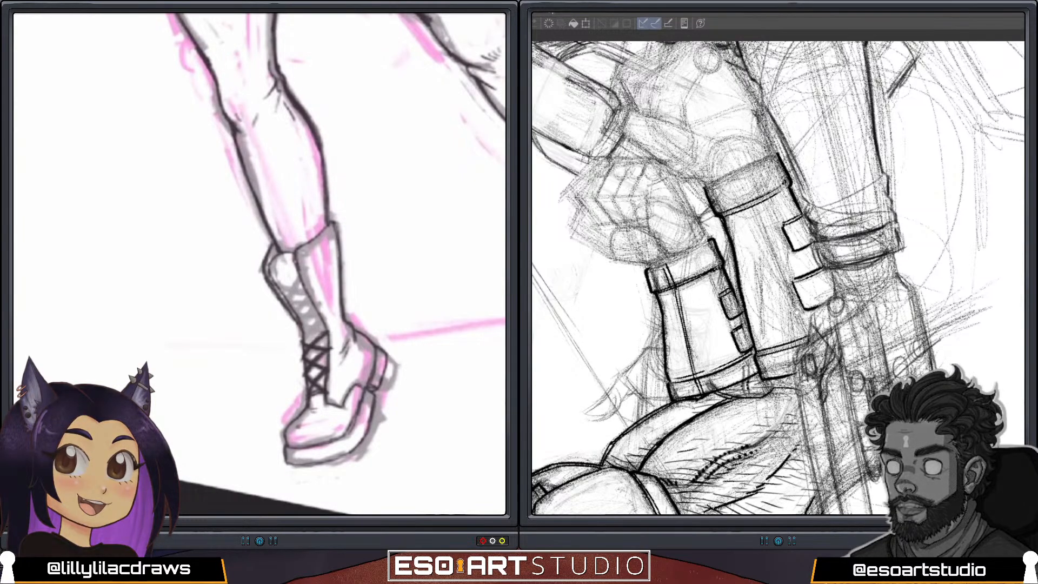
{"action": "left_click_drag", "start_coordinate": [855, 224], "coordinate": [819, 213]}
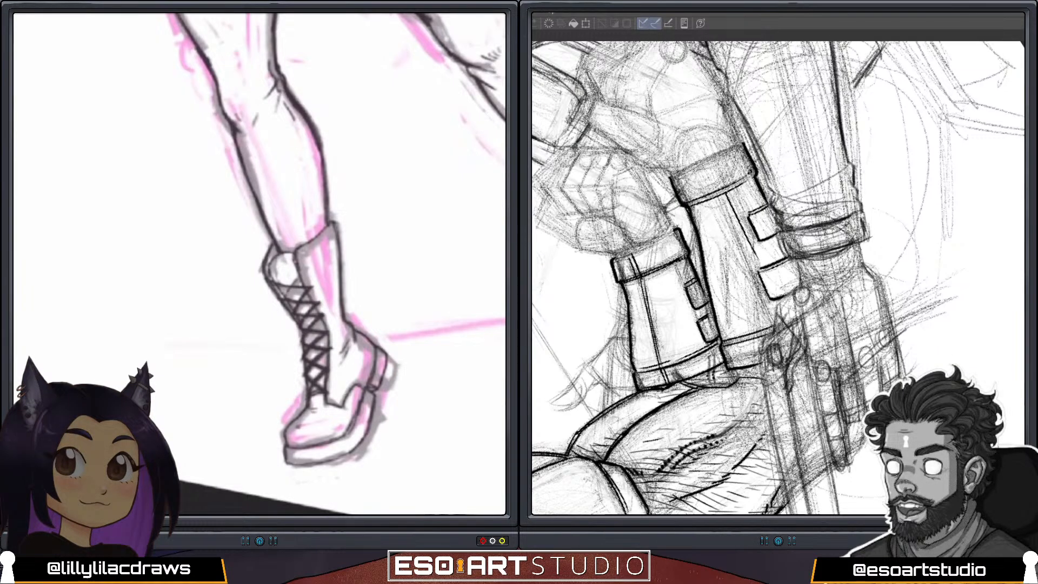
{"action": "left_click_drag", "start_coordinate": [305, 272], "coordinate": [282, 300]}
{"action": "key", "text": "ctrl+z"}
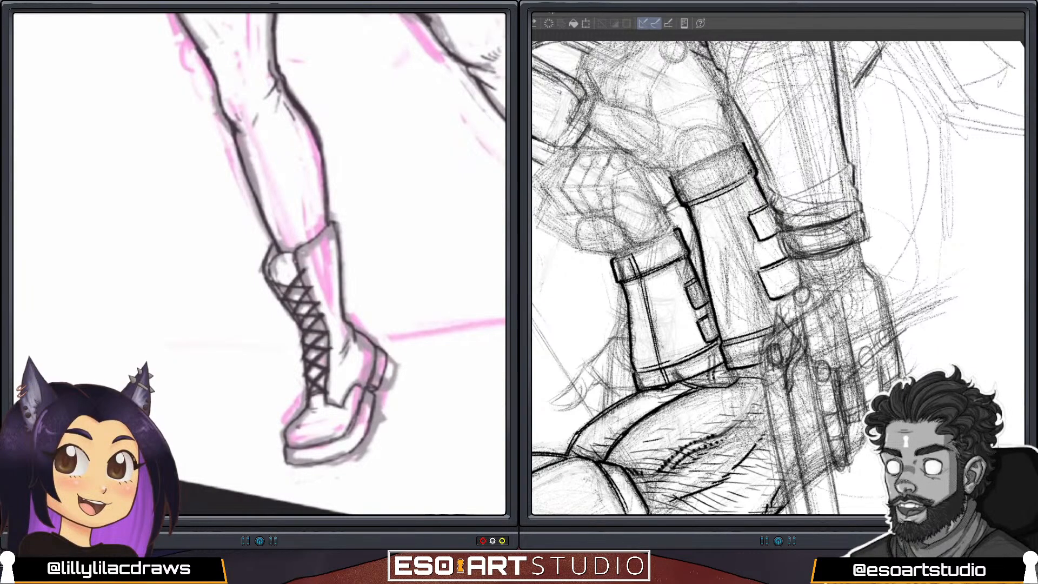
Redraw the lengthwise double seam on the larger gauntlet beside its strap tabs, and outline the near boot's tongue edge above the toe cap.
{"action": "scroll", "coordinate": [171, 386], "scroll_direction": "down", "scroll_amount": 3}
{"action": "scroll", "coordinate": [495, 359], "scroll_direction": "up", "scroll_amount": 3}
{"action": "mouse_move", "coordinate": [843, 206]}
{"action": "left_mouse_down"}
{"action": "mouse_move", "coordinate": [859, 224]}
{"action": "mouse_move", "coordinate": [875, 292]}
{"action": "mouse_move", "coordinate": [863, 327]}
{"action": "left_mouse_up"}
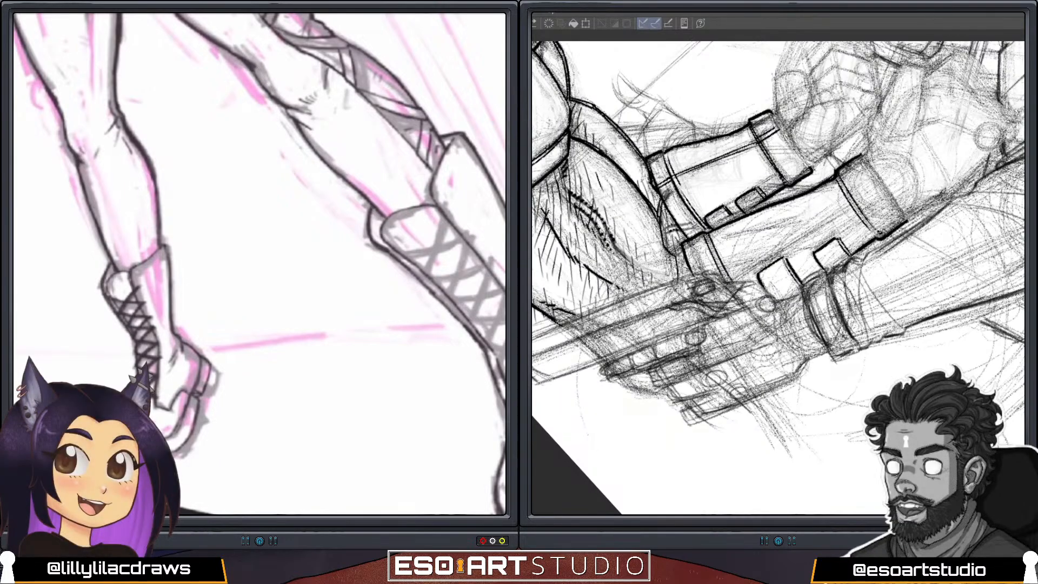
{"action": "scroll", "coordinate": [260, 264], "scroll_direction": "down", "scroll_amount": 3}
{"action": "scroll", "coordinate": [259, 264], "scroll_direction": "up", "scroll_amount": 2}
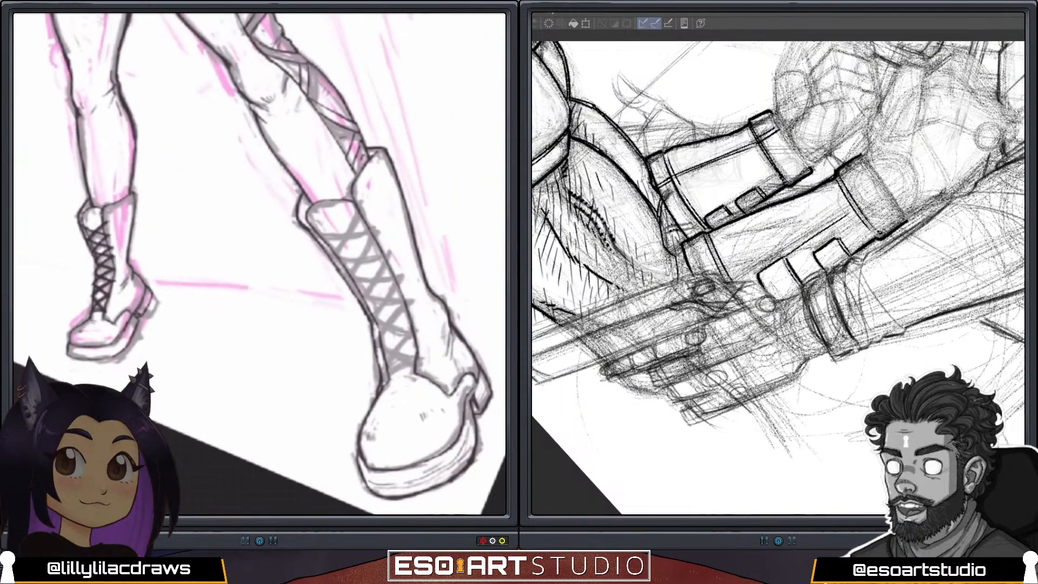
{"action": "key", "text": "ctrl+z"}
{"action": "left_click_drag", "start_coordinate": [386, 377], "coordinate": [424, 368]}
{"action": "left_click_drag", "start_coordinate": [785, 254], "coordinate": [853, 211]}
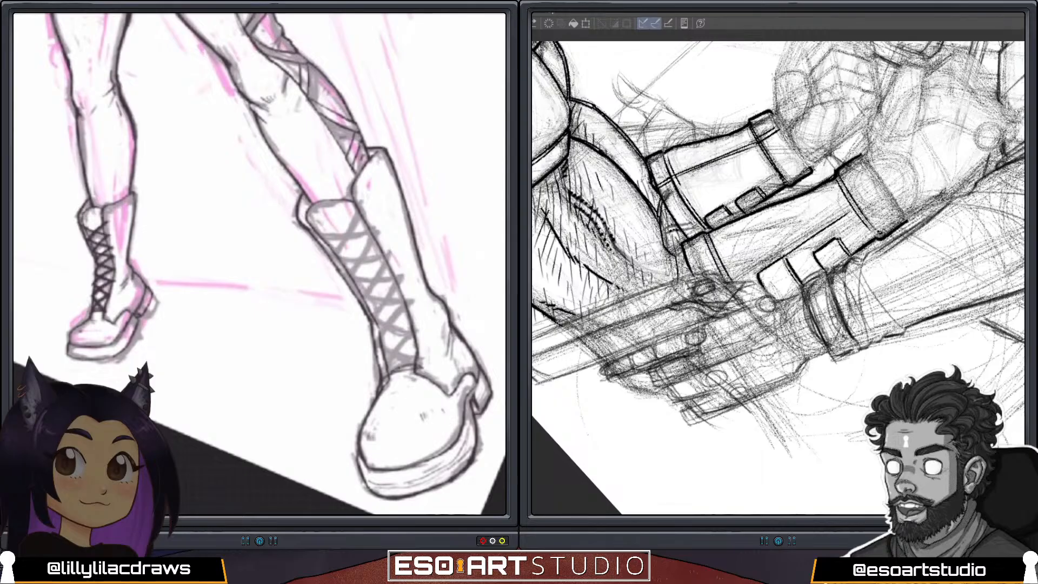
{"action": "left_click_drag", "start_coordinate": [382, 377], "coordinate": [420, 369]}
{"action": "left_click_drag", "start_coordinate": [787, 259], "coordinate": [854, 214]}
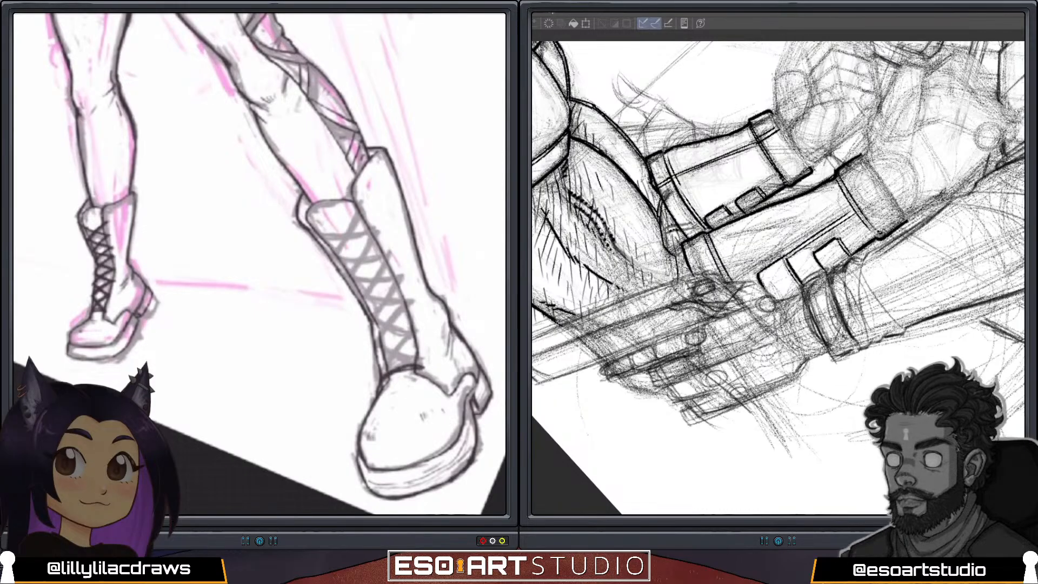
Draw dark crisscross laces up the lower half of the near boot's lacing panel, and extend the larger gauntlet's seam across its cuff.
{"action": "left_click_drag", "start_coordinate": [393, 356], "coordinate": [411, 364]}
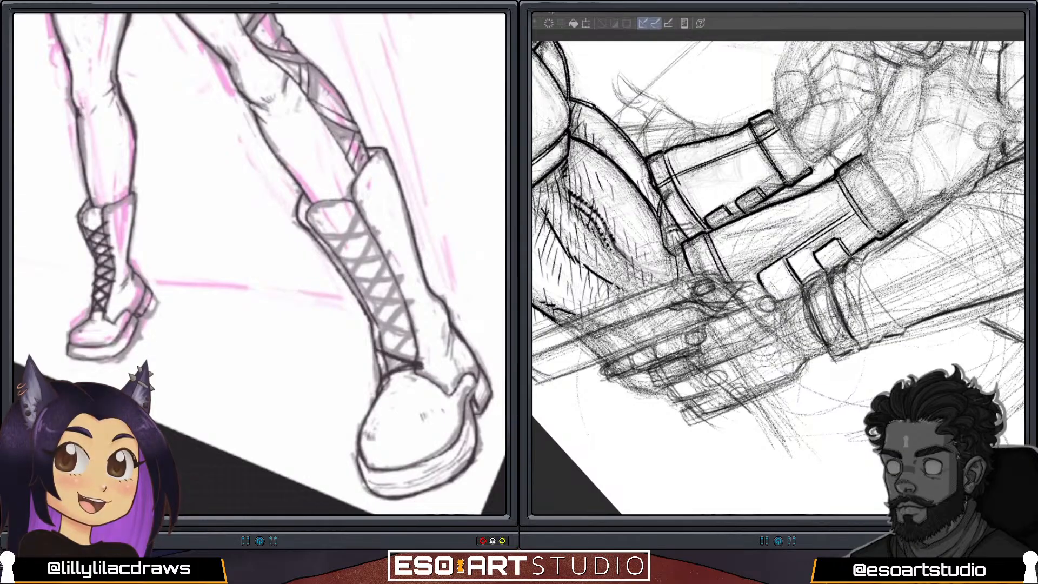
{"action": "left_click_drag", "start_coordinate": [746, 284], "coordinate": [760, 275]}
{"action": "mouse_move", "coordinate": [398, 357]}
{"action": "left_mouse_down"}
{"action": "mouse_move", "coordinate": [417, 342]}
{"action": "mouse_move", "coordinate": [383, 374]}
{"action": "left_mouse_up"}
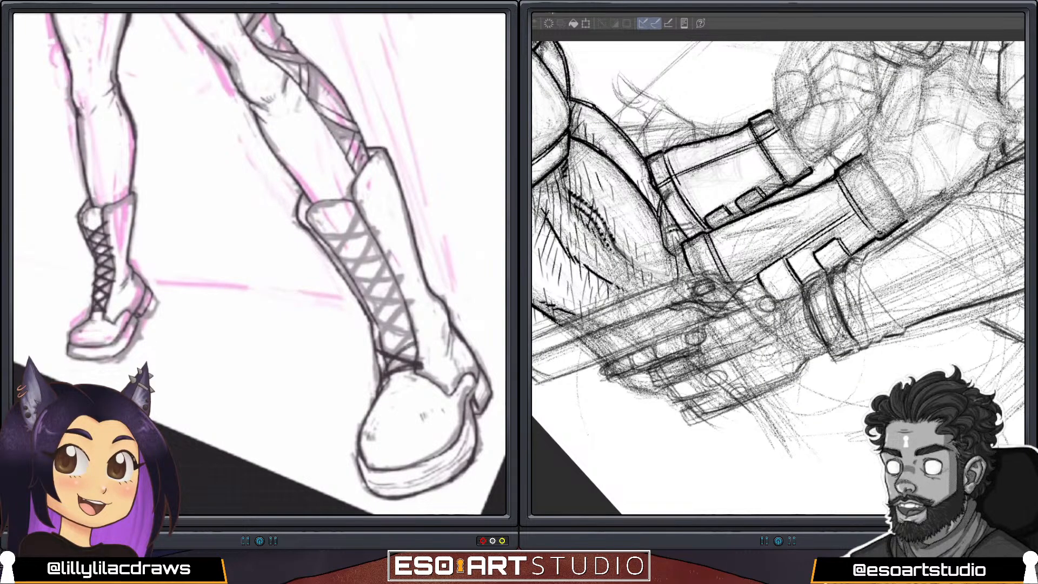
{"action": "mouse_move", "coordinate": [415, 339]}
{"action": "left_mouse_down"}
{"action": "mouse_move", "coordinate": [398, 358]}
{"action": "mouse_move", "coordinate": [413, 340]}
{"action": "mouse_move", "coordinate": [377, 347]}
{"action": "left_mouse_up"}
{"action": "mouse_move", "coordinate": [408, 313]}
{"action": "left_mouse_down"}
{"action": "mouse_move", "coordinate": [378, 354]}
{"action": "mouse_move", "coordinate": [389, 333]}
{"action": "mouse_move", "coordinate": [406, 337]}
{"action": "left_mouse_up"}
{"action": "left_click_drag", "start_coordinate": [859, 209], "coordinate": [886, 193]}
{"action": "mouse_move", "coordinate": [408, 310]}
{"action": "left_mouse_down"}
{"action": "mouse_move", "coordinate": [366, 307]}
{"action": "mouse_move", "coordinate": [374, 327]}
{"action": "left_mouse_up"}
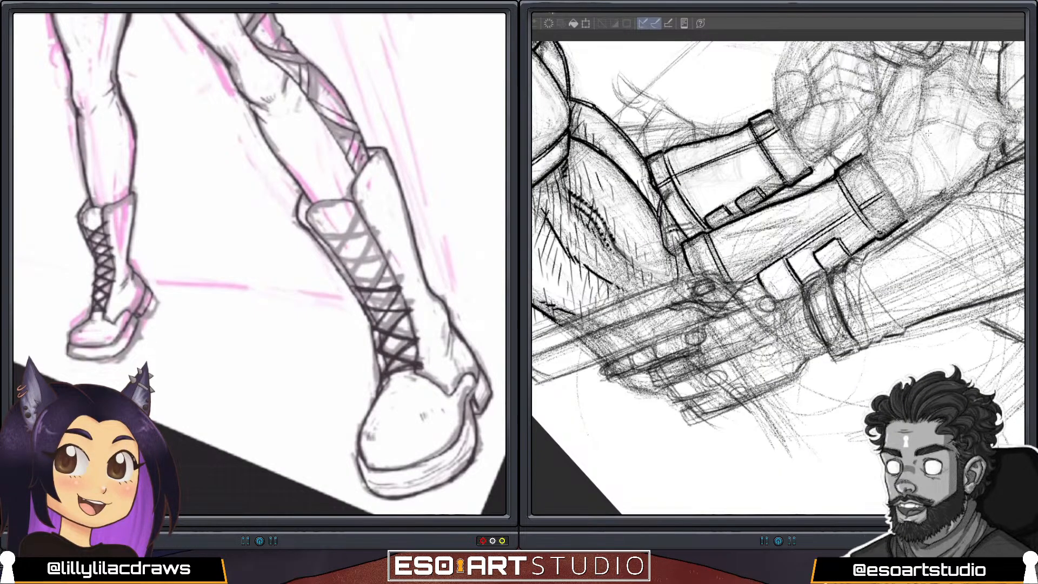
Continue the dark crisscross laces up the rest of the near boot's panel to the cuff.
{"action": "mouse_move", "coordinate": [389, 261]}
{"action": "left_mouse_down"}
{"action": "mouse_move", "coordinate": [368, 304]}
{"action": "mouse_move", "coordinate": [389, 272]}
{"action": "left_mouse_up"}
{"action": "left_click_drag", "start_coordinate": [899, 173], "coordinate": [779, 132]}
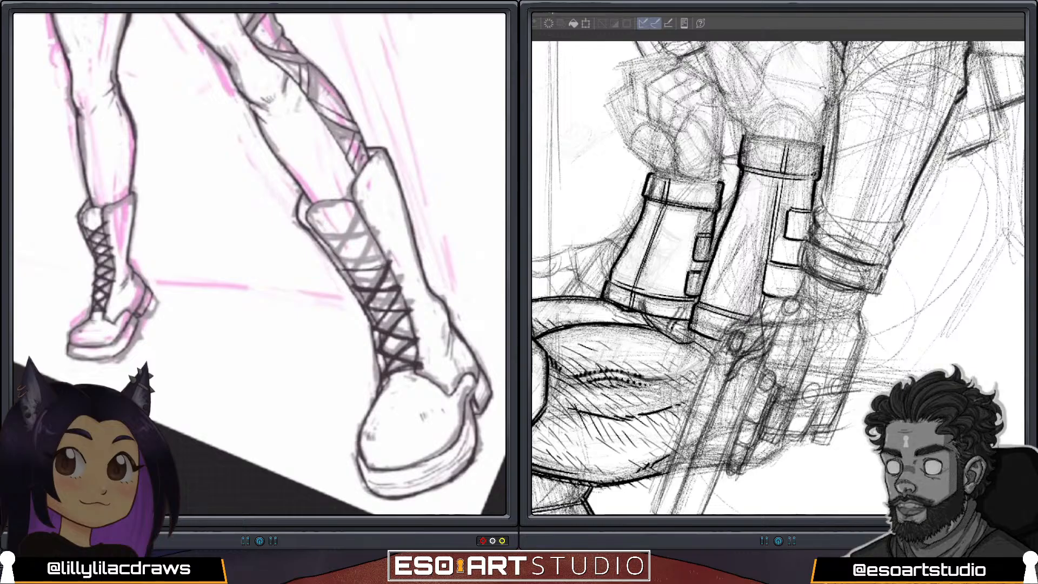
{"action": "mouse_move", "coordinate": [354, 285]}
{"action": "left_mouse_down"}
{"action": "mouse_move", "coordinate": [377, 252]}
{"action": "mouse_move", "coordinate": [361, 278]}
{"action": "mouse_move", "coordinate": [379, 244]}
{"action": "mouse_move", "coordinate": [363, 238]}
{"action": "mouse_move", "coordinate": [369, 222]}
{"action": "left_mouse_up"}
{"action": "left_click_drag", "start_coordinate": [345, 267], "coordinate": [369, 230]}
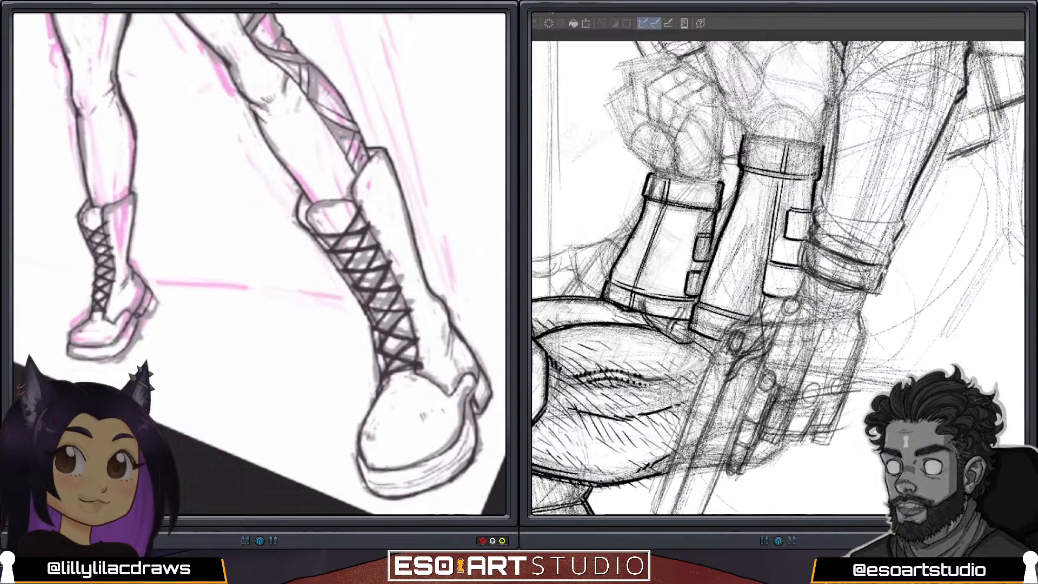
Hide the pink rough sketch beneath the posed figure's linework and review both drawings as whole compositions.
{"action": "scroll", "coordinate": [259, 263], "scroll_direction": "down", "scroll_amount": 5}
{"action": "scroll", "coordinate": [260, 264], "scroll_direction": "down", "scroll_amount": 1}
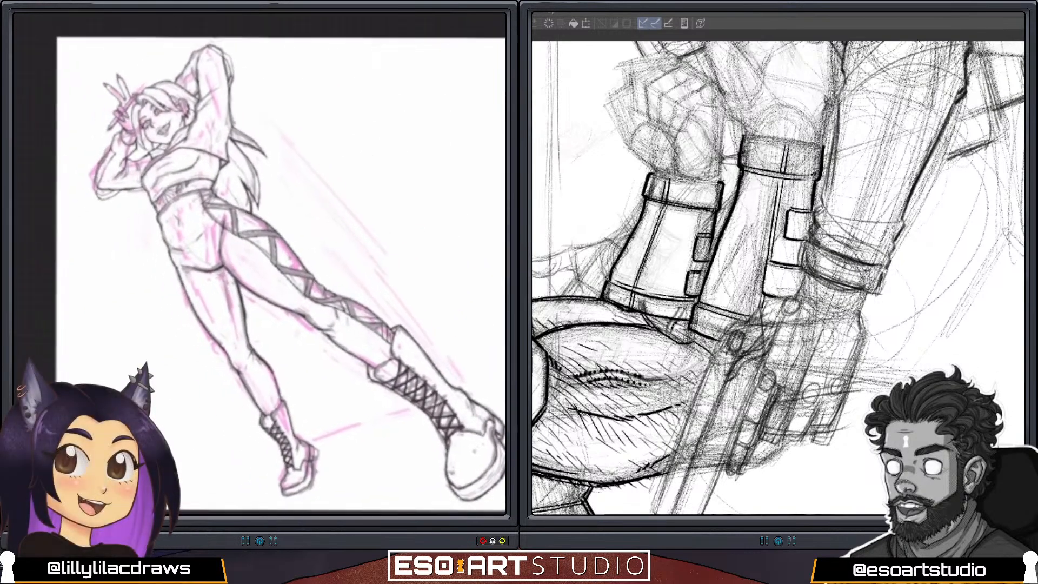
{"action": "scroll", "coordinate": [259, 264], "scroll_direction": "down", "scroll_amount": 1}
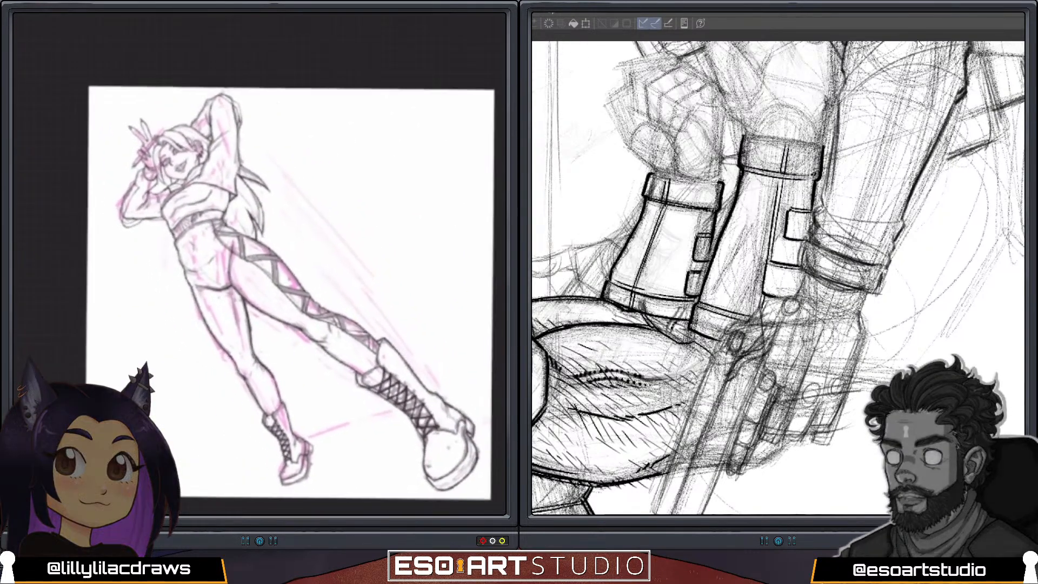
{"action": "scroll", "coordinate": [259, 264], "scroll_direction": "up", "scroll_amount": 1}
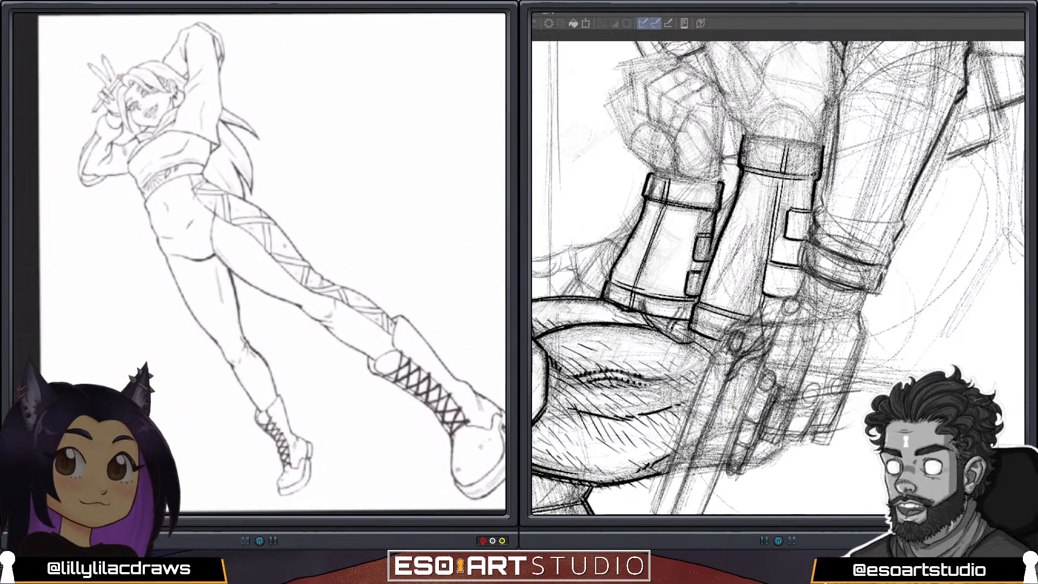
{"action": "left_click", "coordinate": [850, 201], "text": "alt"}
{"action": "left_click", "coordinate": [784, 212], "text": "alt"}
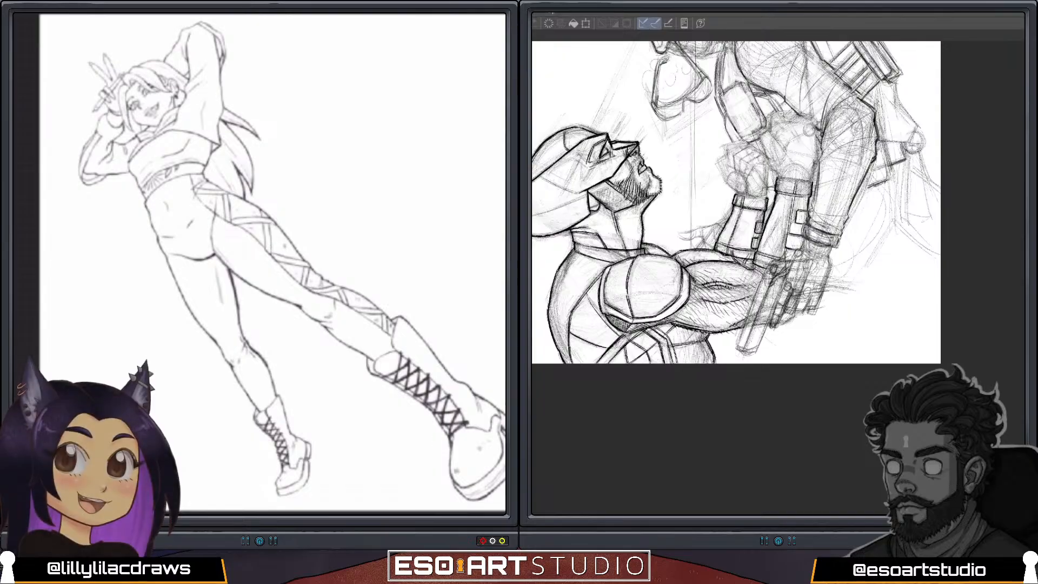
{"action": "mouse_move", "coordinate": [725, 167]}
{"action": "left_mouse_down"}
{"action": "mouse_move", "coordinate": [798, 304]}
{"action": "mouse_move", "coordinate": [792, 321]}
{"action": "mouse_move", "coordinate": [788, 314]}
{"action": "left_mouse_up"}
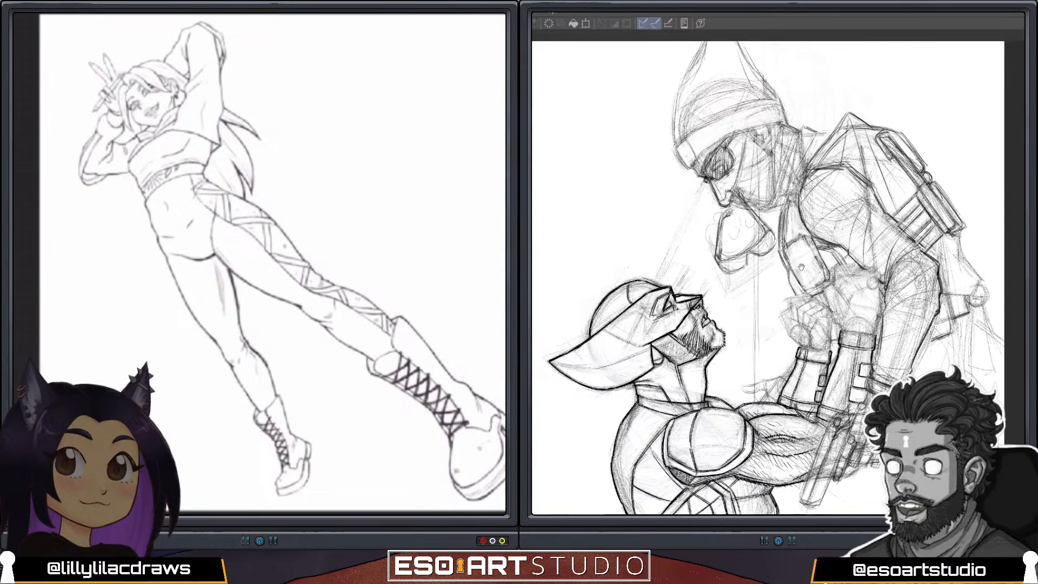
{"action": "mouse_move", "coordinate": [805, 267]}
{"action": "left_mouse_down"}
{"action": "mouse_move", "coordinate": [822, 270]}
{"action": "mouse_move", "coordinate": [821, 279]}
{"action": "left_mouse_up"}
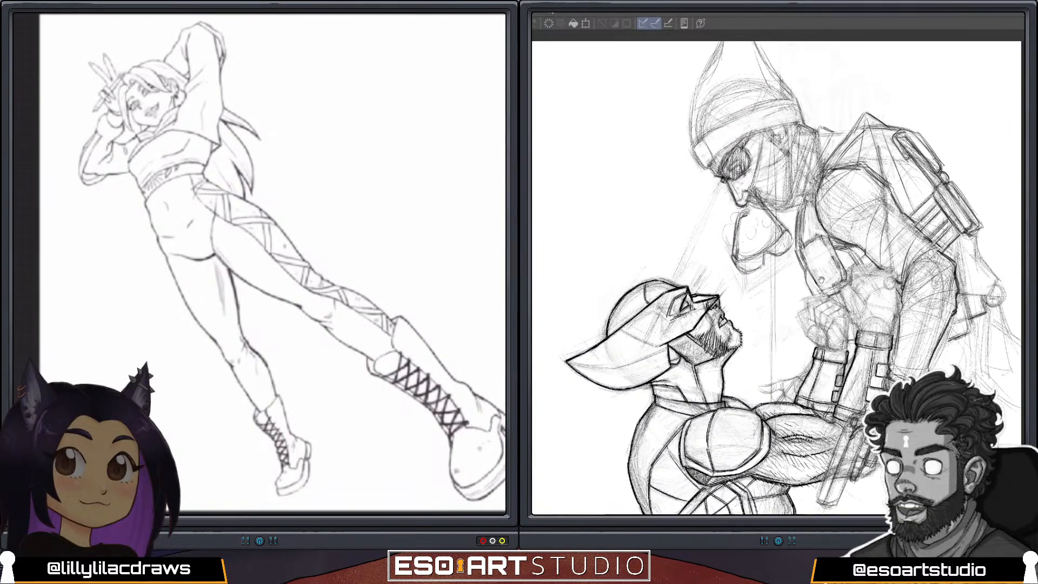